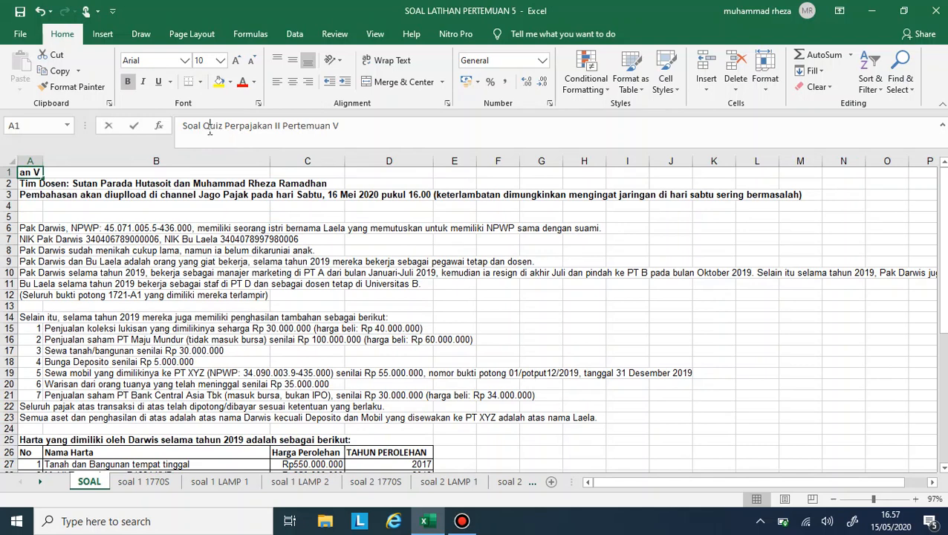
- Replace the word "Quiz" with "Latihan" in the title in cell A1, making it "Soal Latihan Perpajakan II Pertemuan V"
{"action": "type", "text": "Latihan"}
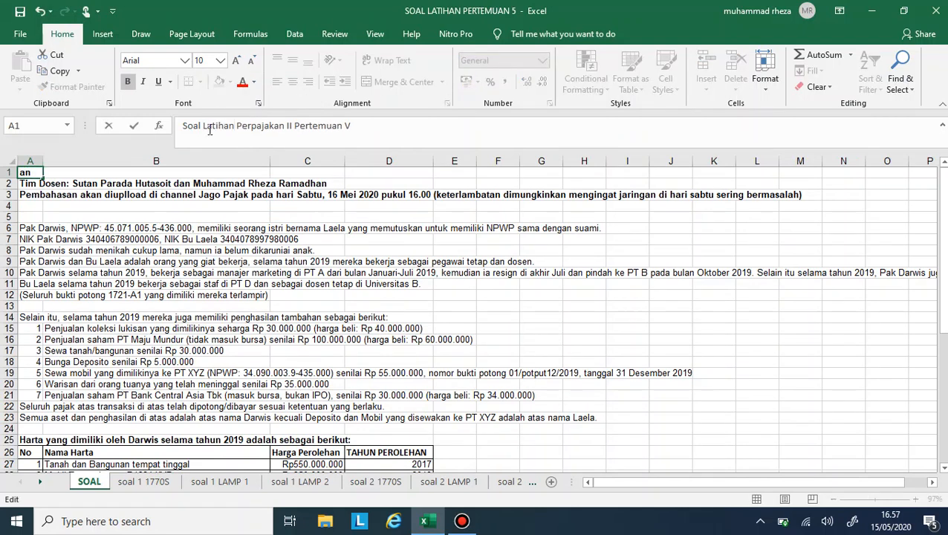
{"action": "key", "text": "Return"}
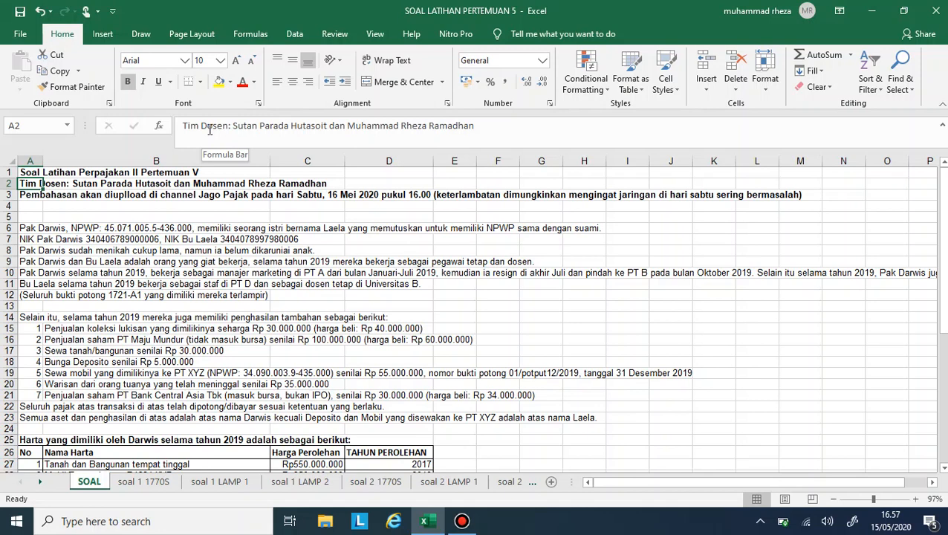
- Read the couple's tax ID, family and 2019 employment details in rows 6 to 12 of the SOAL sheet
{"action": "left_click", "coordinate": [90, 251]}
{"action": "left_click", "coordinate": [71, 239]}
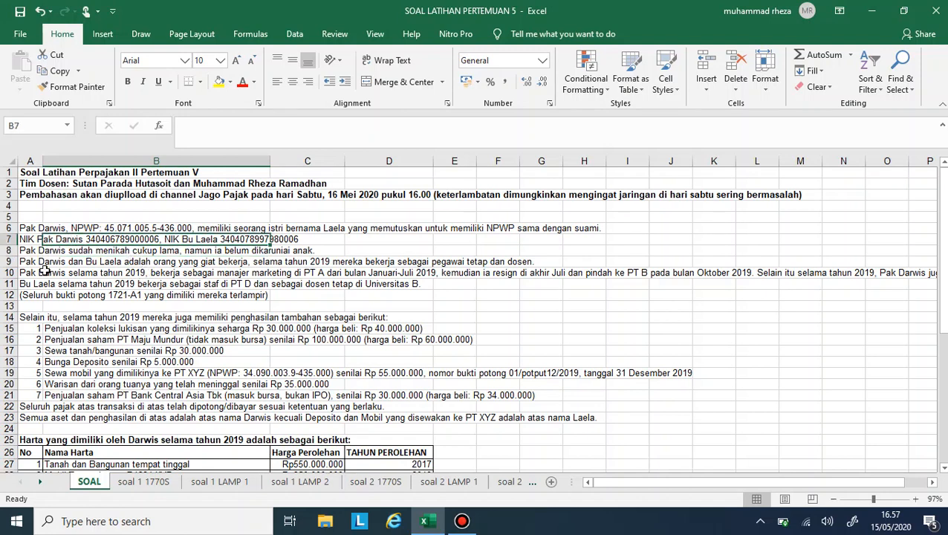
{"action": "left_click", "coordinate": [37, 261]}
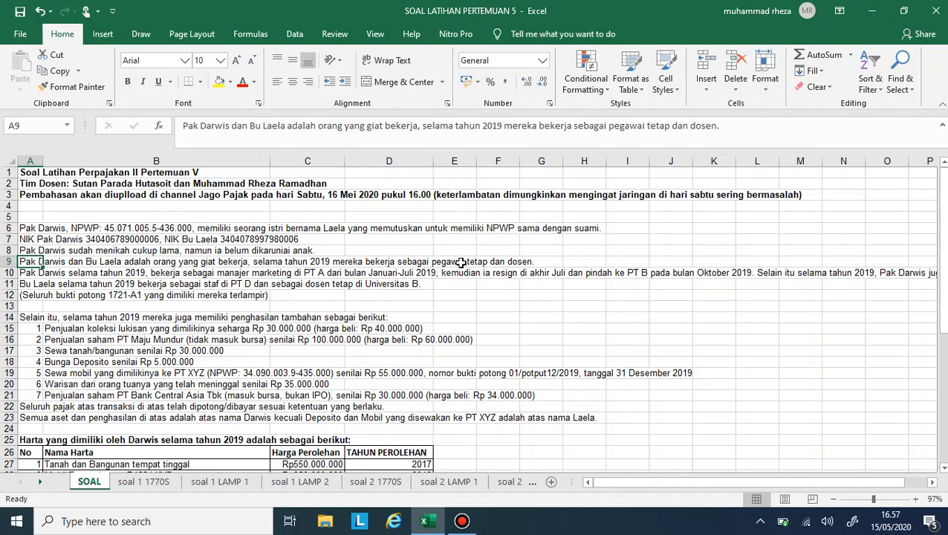
{"action": "left_click", "coordinate": [292, 275]}
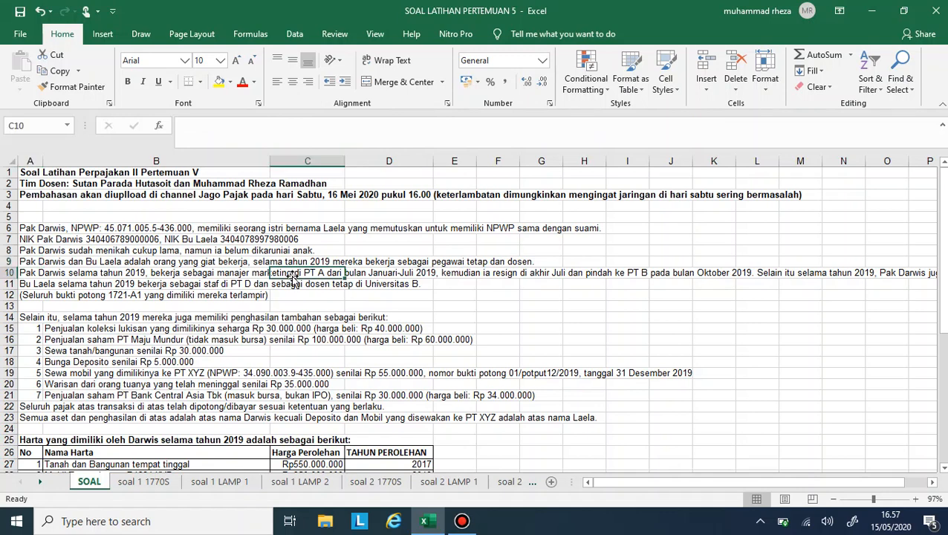
{"action": "left_click", "coordinate": [49, 274]}
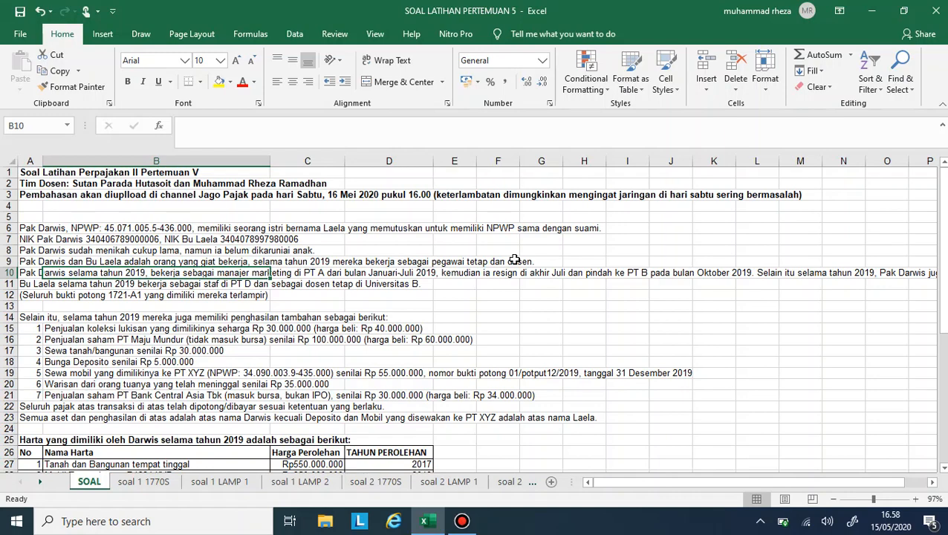
{"action": "scroll", "coordinate": [515, 260], "scroll_direction": "right", "scroll_amount": 5}
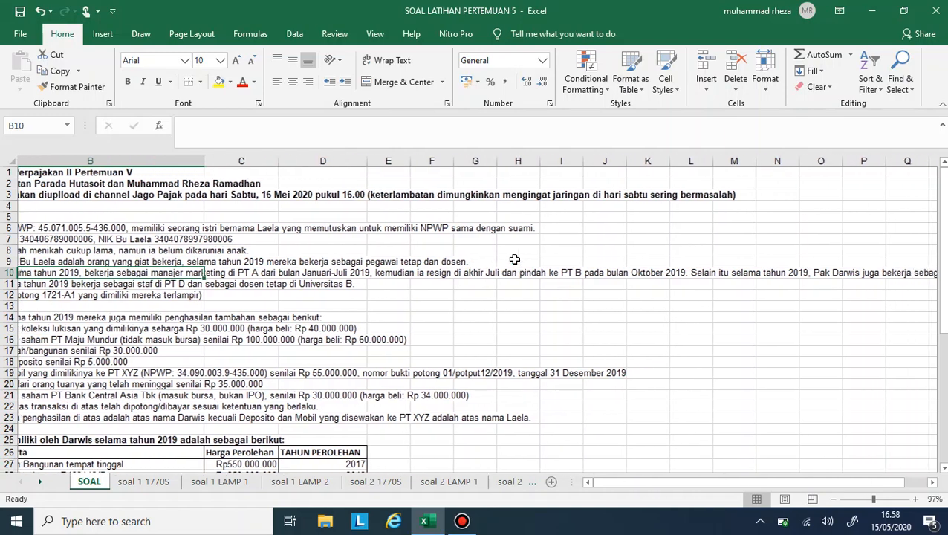
{"action": "scroll", "coordinate": [514, 259], "scroll_direction": "right", "scroll_amount": 5}
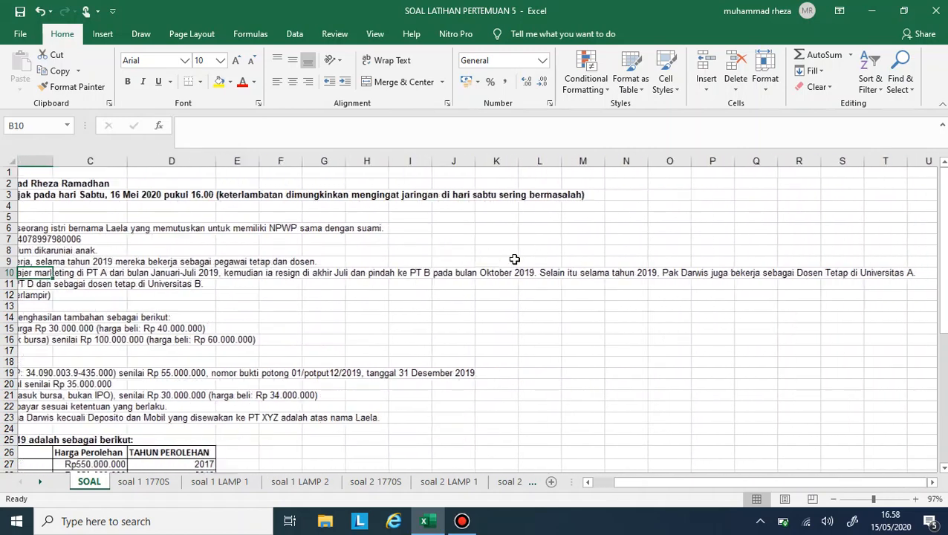
{"action": "scroll", "coordinate": [514, 259], "scroll_direction": "left", "scroll_amount": 8}
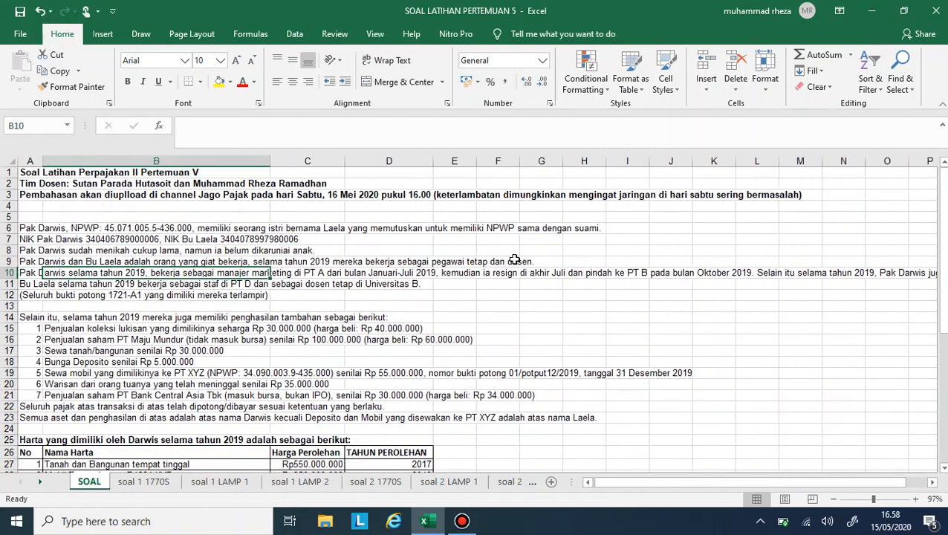
{"action": "scroll", "coordinate": [514, 259], "scroll_direction": "right", "scroll_amount": 6}
{"action": "scroll", "coordinate": [514, 259], "scroll_direction": "left", "scroll_amount": 9}
{"action": "left_click", "coordinate": [26, 292]}
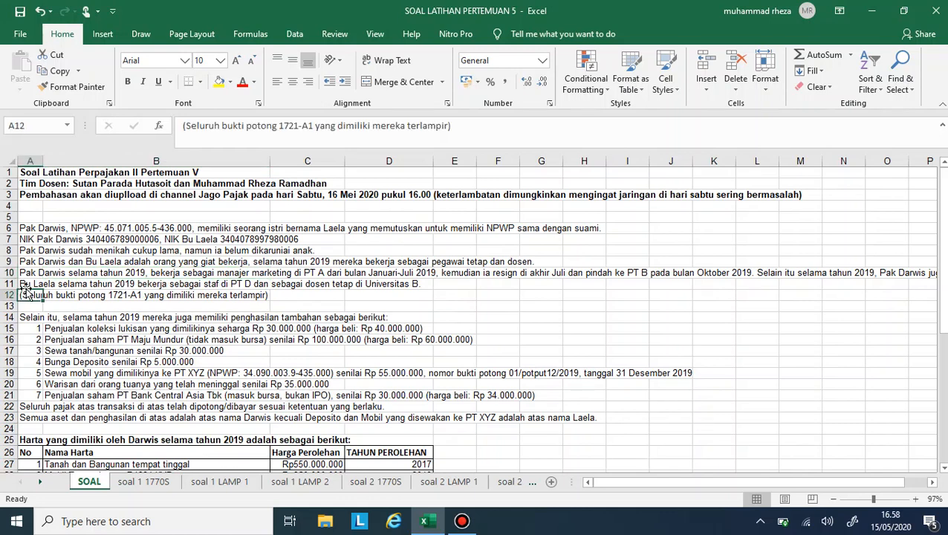
{"action": "left_click", "coordinate": [30, 284]}
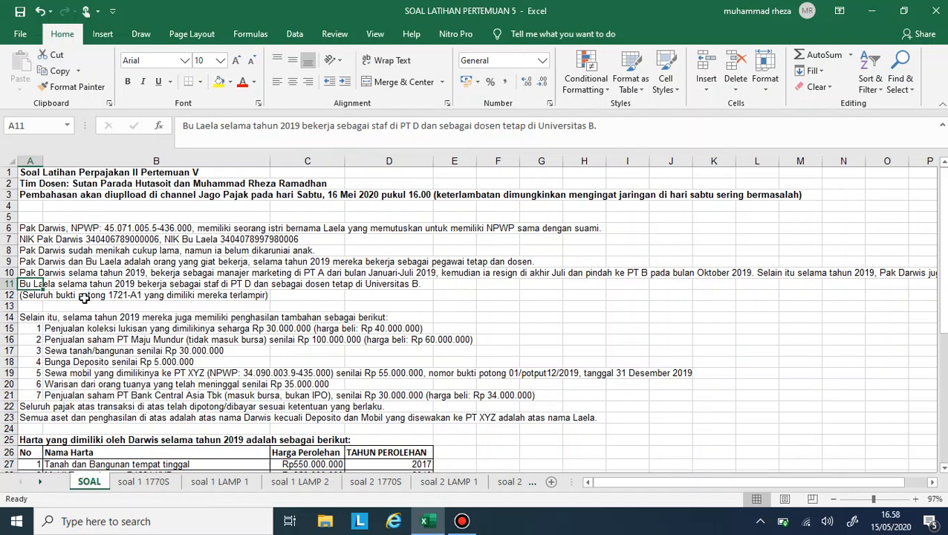
- Look through the husband's 1721-A1 withholding slips issued by PT A, PT B and UNIV A
{"action": "left_click", "coordinate": [41, 483]}
{"action": "left_click", "coordinate": [40, 483]}
{"action": "left_click", "coordinate": [40, 483]}
{"action": "left_click", "coordinate": [40, 482]}
{"action": "left_click", "coordinate": [41, 483]}
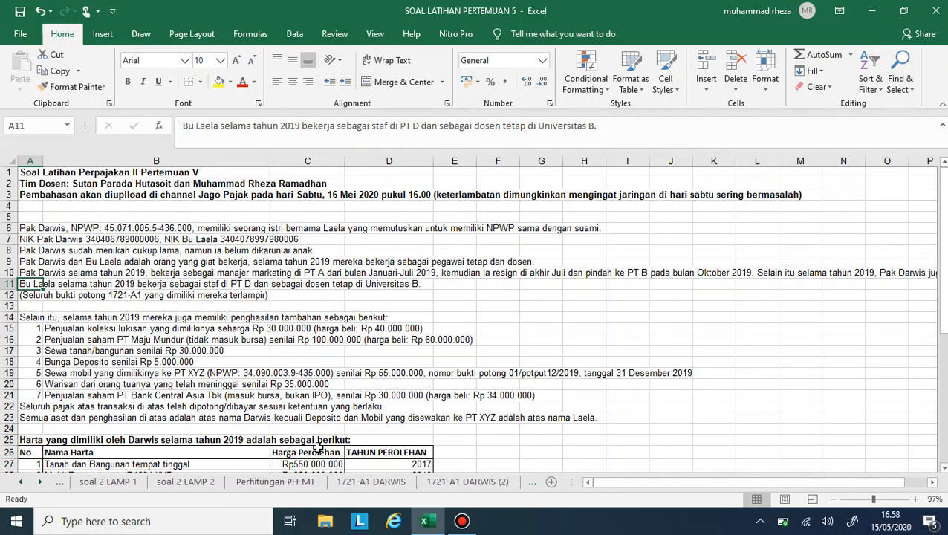
{"action": "left_click", "coordinate": [370, 482]}
{"action": "key", "text": "ctrl+Page_Down"}
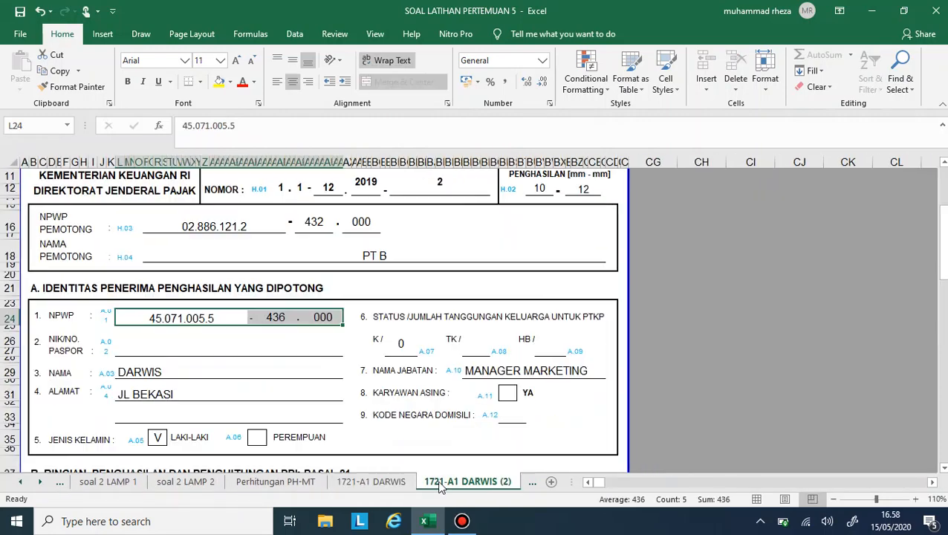
{"action": "right_click", "coordinate": [382, 484]}
{"action": "scroll", "coordinate": [325, 296], "scroll_direction": "up", "scroll_amount": 3}
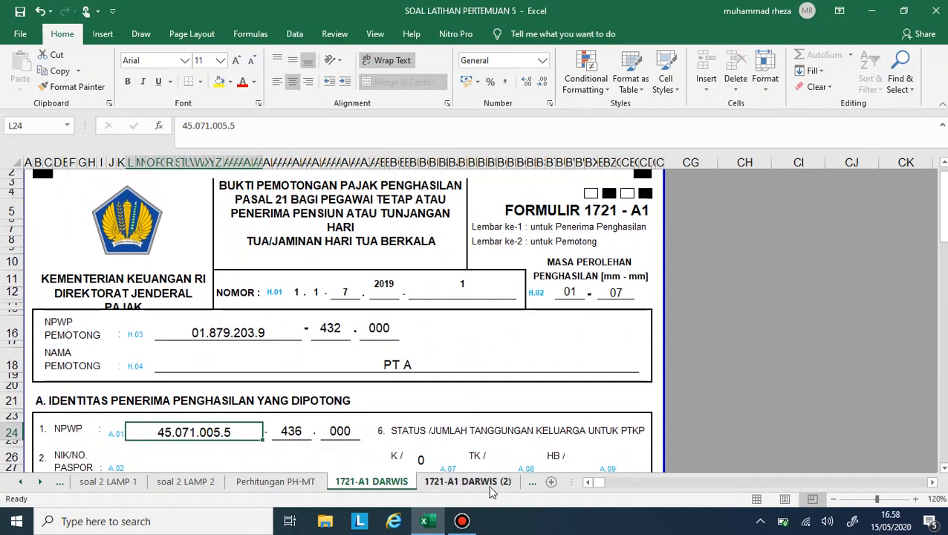
{"action": "right_click", "coordinate": [476, 491]}
{"action": "left_click", "coordinate": [475, 493]}
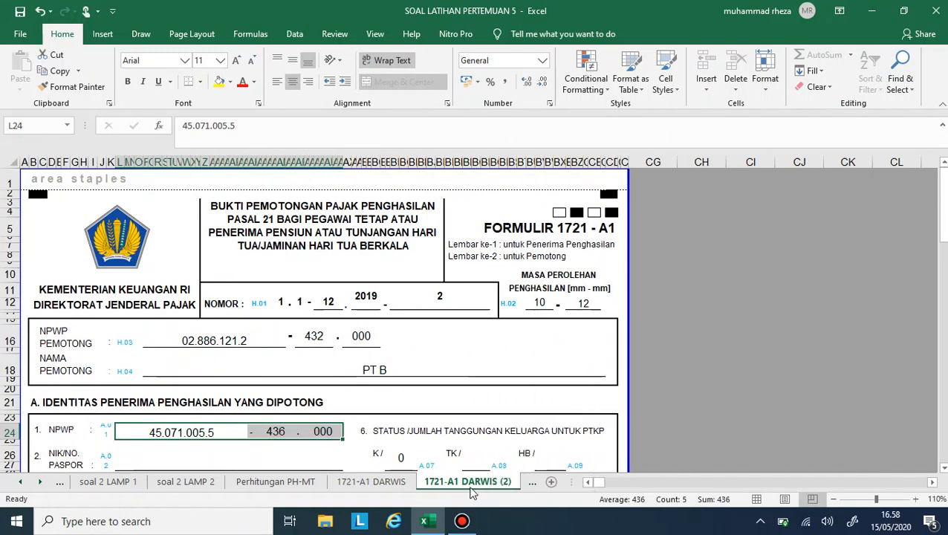
{"action": "left_click", "coordinate": [526, 487]}
{"action": "scroll", "coordinate": [374, 483], "scroll_direction": "up", "scroll_amount": 5}
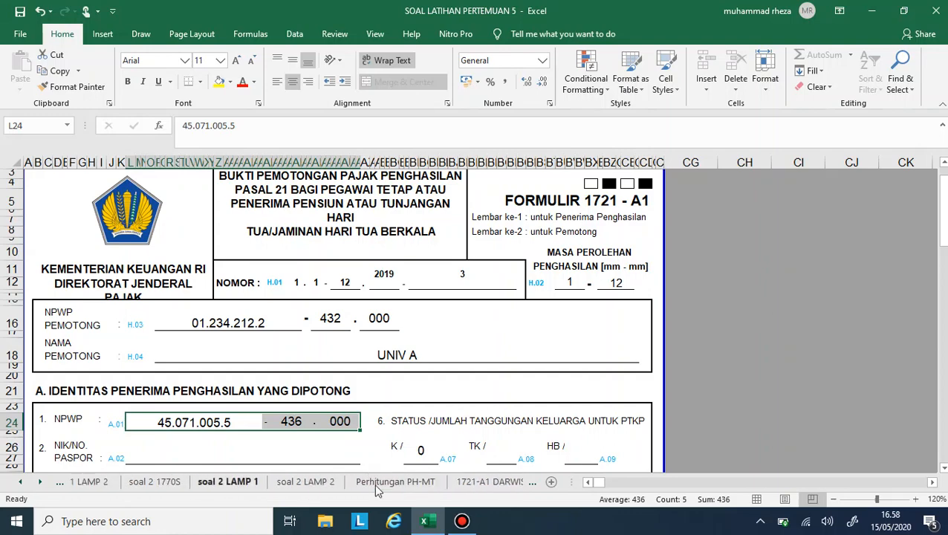
{"action": "scroll", "coordinate": [173, 483], "scroll_direction": "up", "scroll_amount": 1}
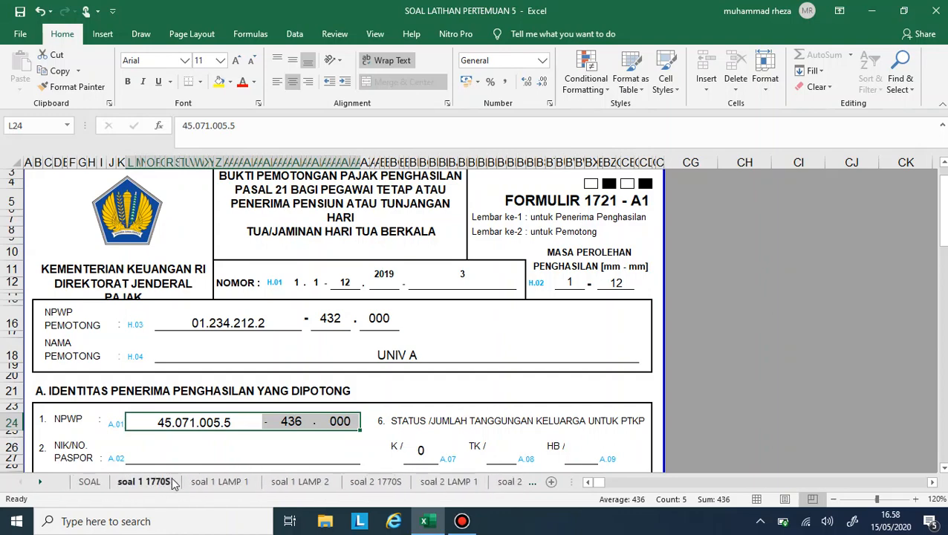
- Review the additional income, both asset lists, the debt table and the two assignment questions on the SOAL sheet
{"action": "left_click", "coordinate": [101, 483]}
{"action": "scroll", "coordinate": [98, 361], "scroll_direction": "down", "scroll_amount": 2}
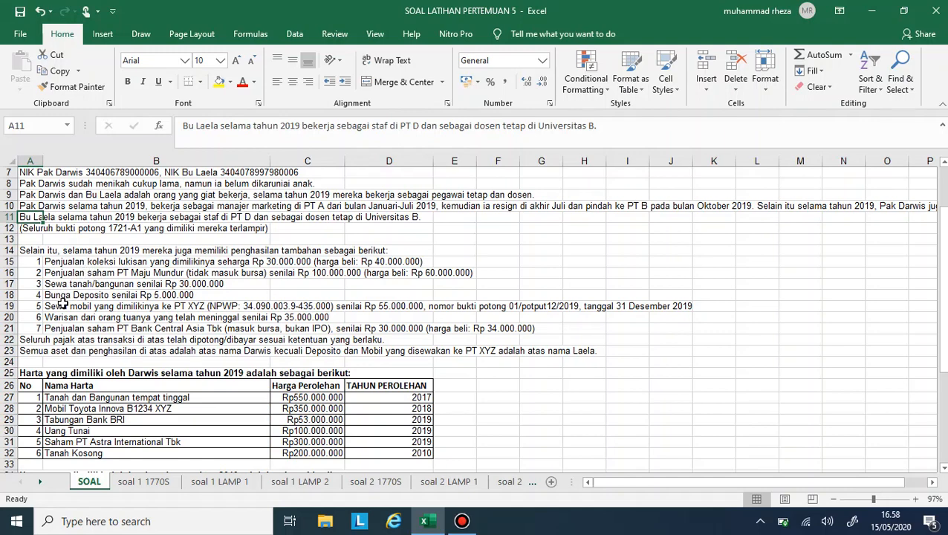
{"action": "scroll", "coordinate": [100, 301], "scroll_direction": "down", "scroll_amount": 3}
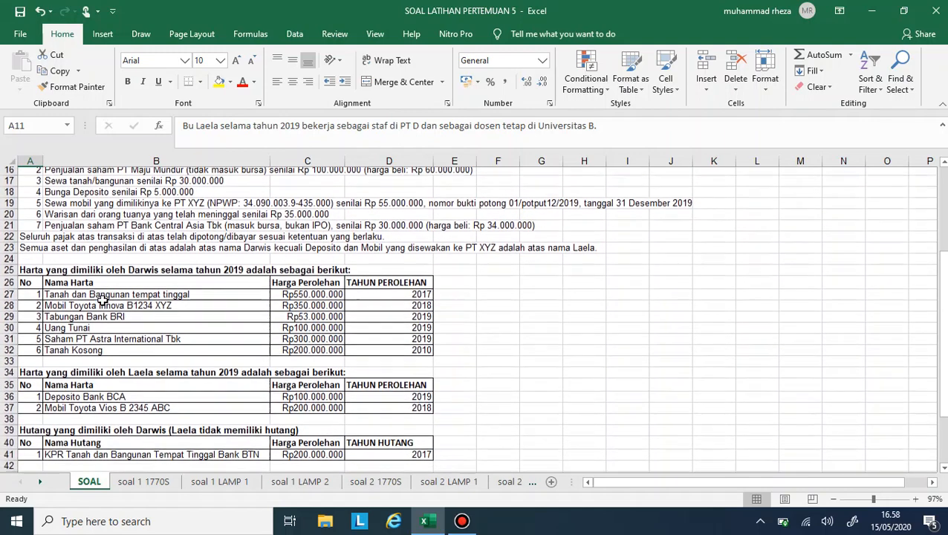
{"action": "right_click", "coordinate": [25, 272]}
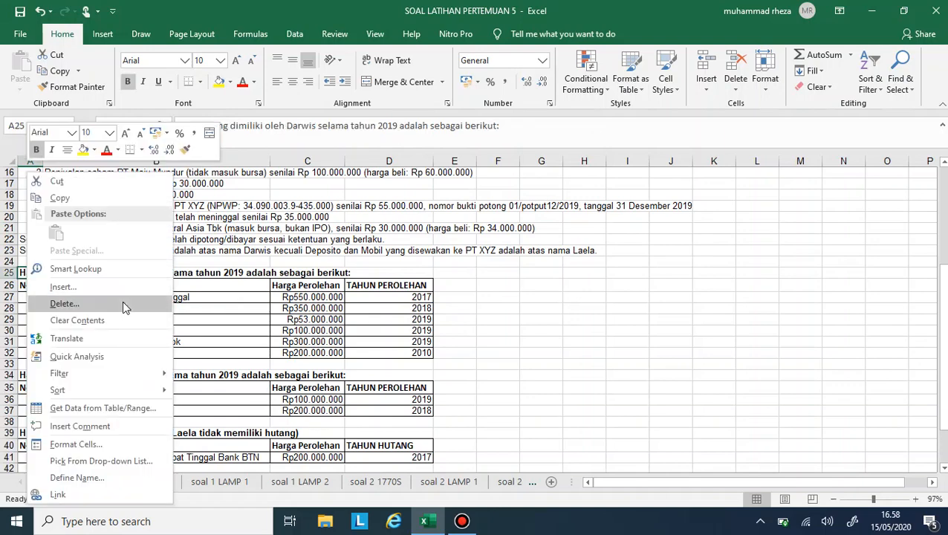
{"action": "right_click", "coordinate": [266, 330]}
{"action": "scroll", "coordinate": [157, 329], "scroll_direction": "down", "scroll_amount": 2}
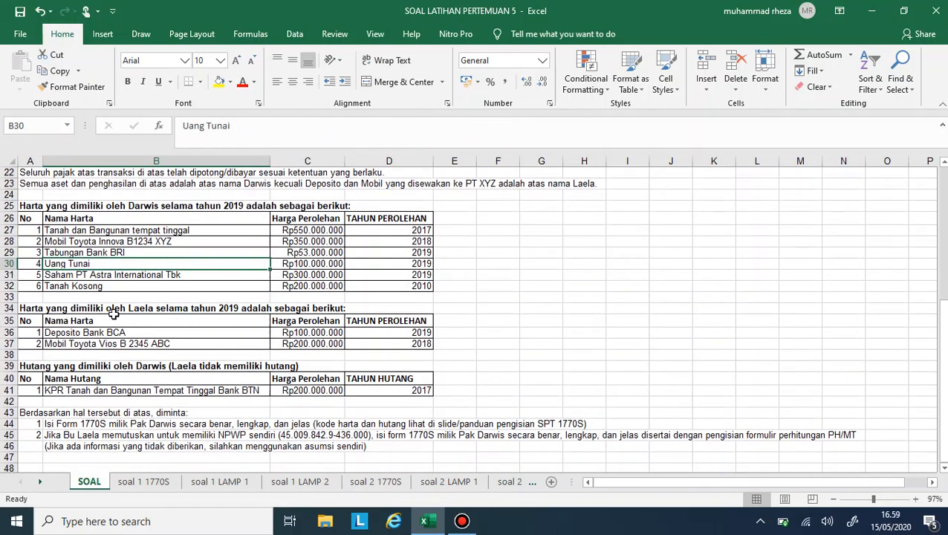
{"action": "right_click", "coordinate": [114, 317]}
{"action": "left_click", "coordinate": [36, 314]}
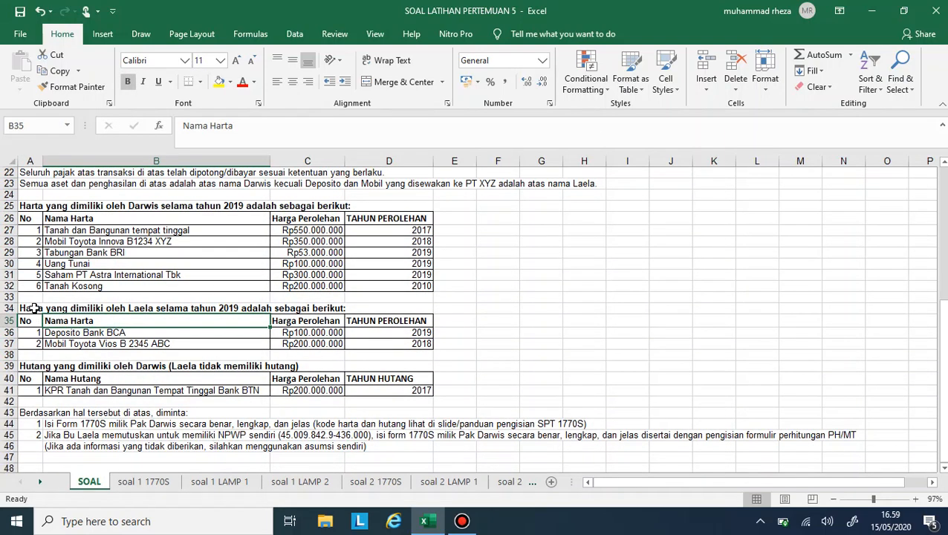
{"action": "left_click", "coordinate": [35, 310]}
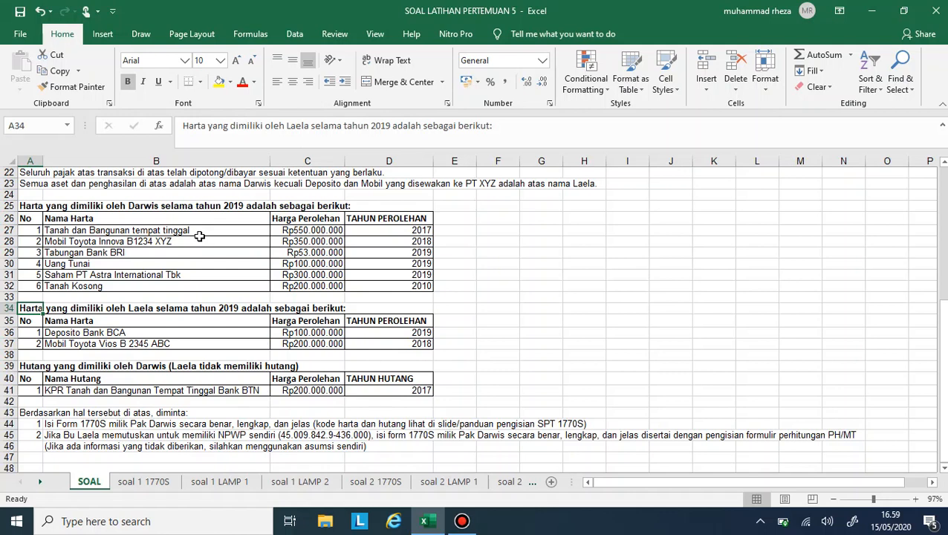
{"action": "scroll", "coordinate": [104, 370], "scroll_direction": "down", "scroll_amount": 1}
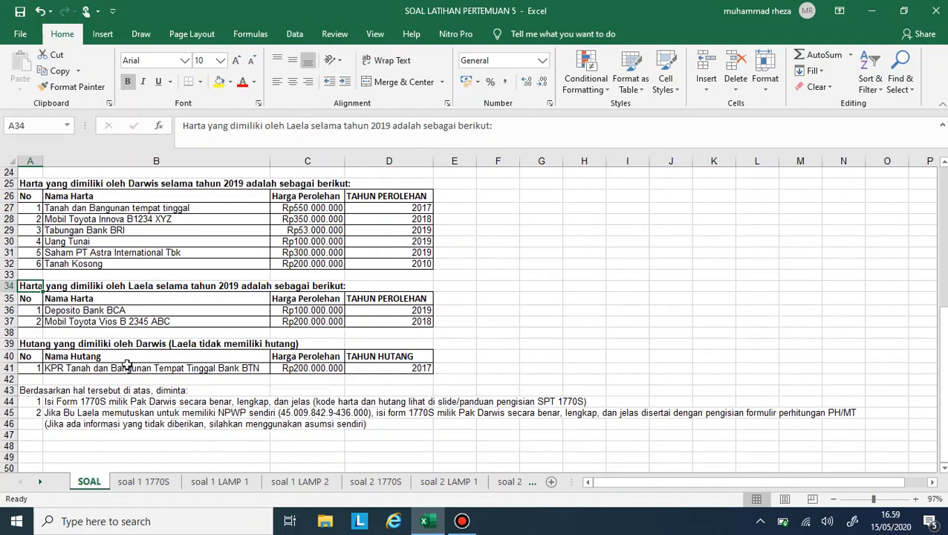
{"action": "scroll", "coordinate": [127, 364], "scroll_direction": "down", "scroll_amount": 2}
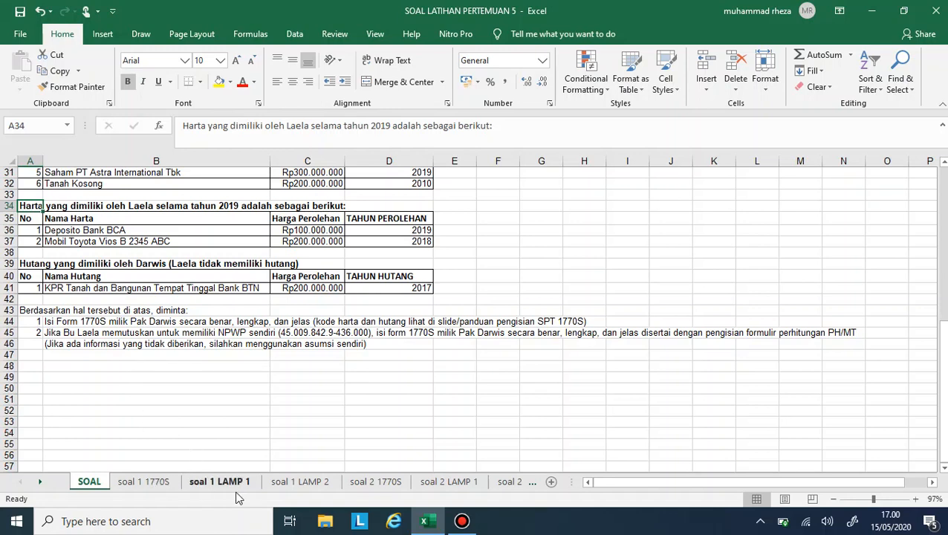
- Open the soal 1 LAMP 2 sheet at the identity header of the 1770 S-II form
{"action": "left_click", "coordinate": [152, 481]}
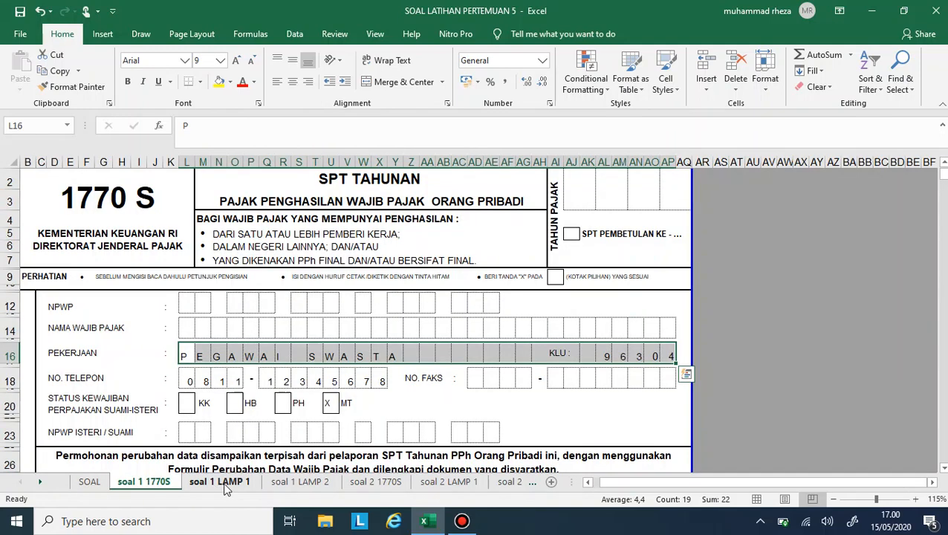
{"action": "left_click", "coordinate": [286, 482]}
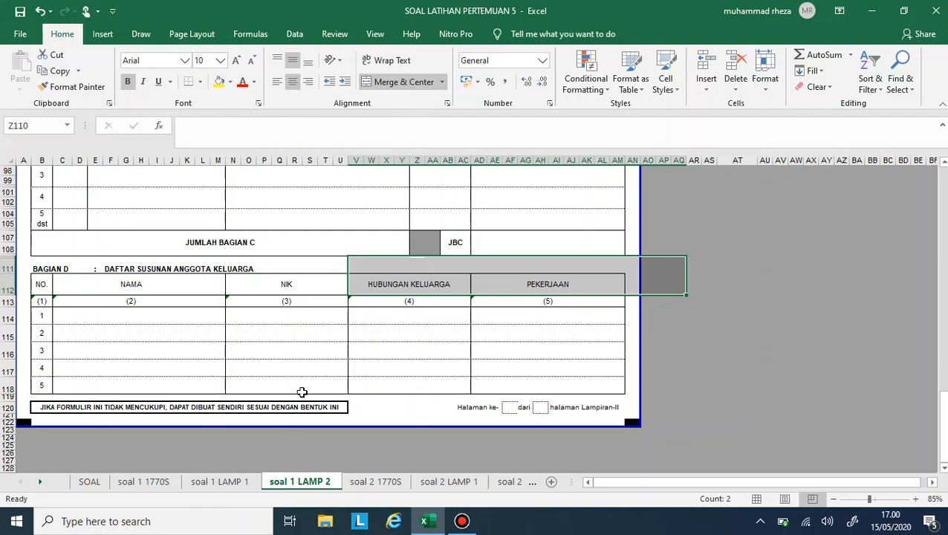
{"action": "scroll", "coordinate": [276, 315], "scroll_direction": "up", "scroll_amount": 6}
{"action": "scroll", "coordinate": [275, 315], "scroll_direction": "up", "scroll_amount": 20}
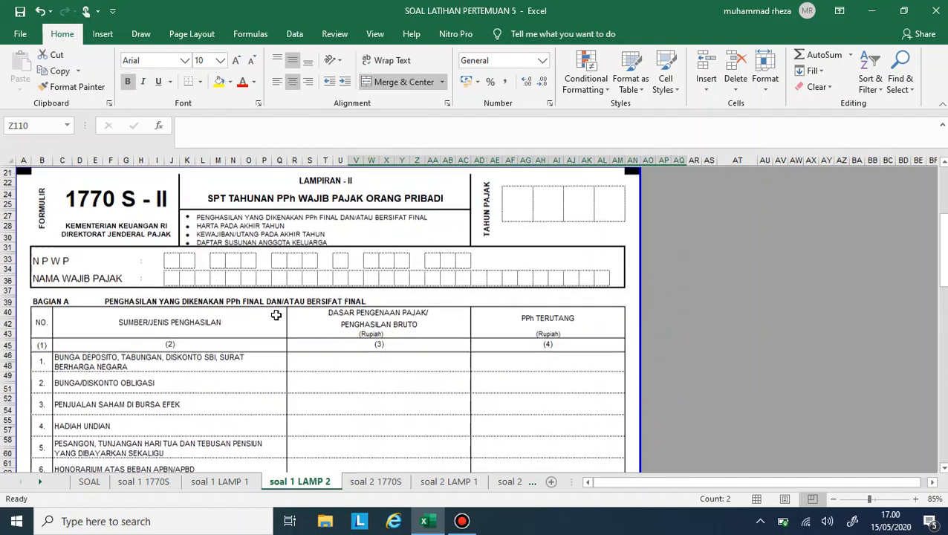
{"action": "left_click", "coordinate": [201, 289]}
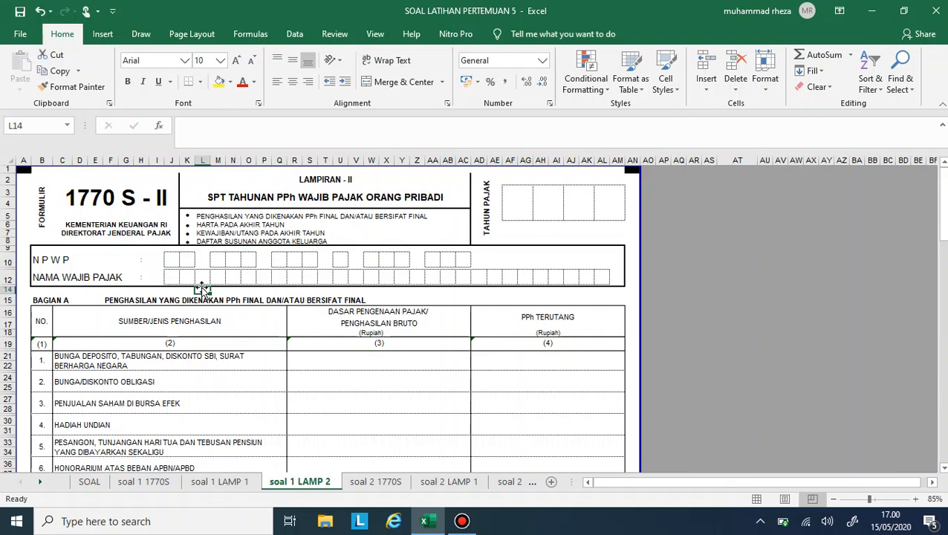
- Fill in the husband's tax ID in the NPWP row of the 1770 S-II form, one digit per box starting at J10
{"action": "left_click", "coordinate": [169, 261]}
{"action": "type", "text": "4"}
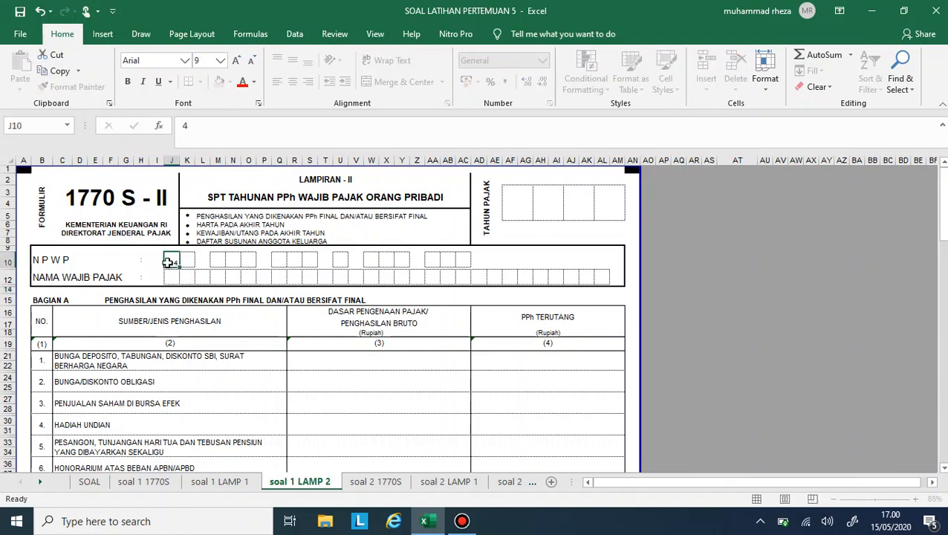
{"action": "key", "text": "Tab"}
{"action": "type", "text": "5"}
{"action": "key", "text": "Tab"}
{"action": "key", "text": "Tab"}
{"action": "type", "text": "0"}
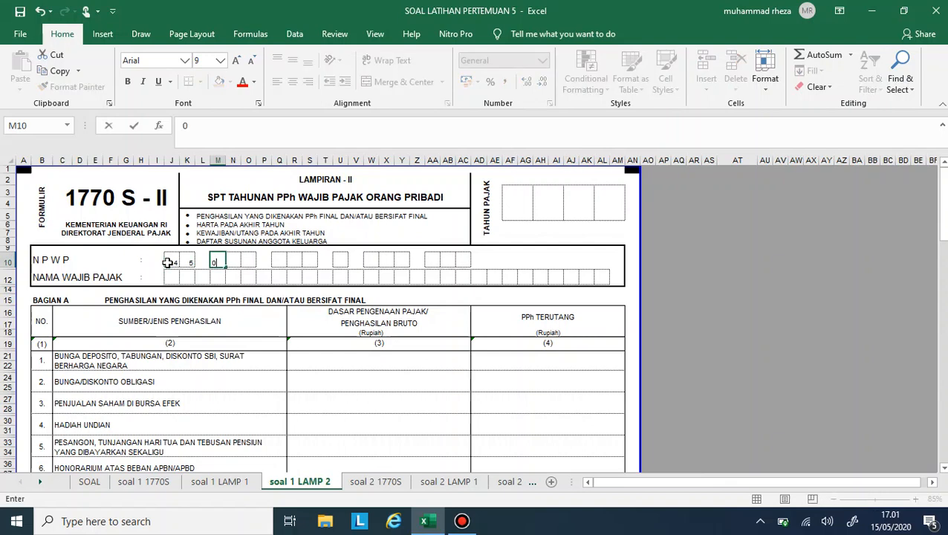
{"action": "key", "text": "Tab"}
{"action": "type", "text": "7"}
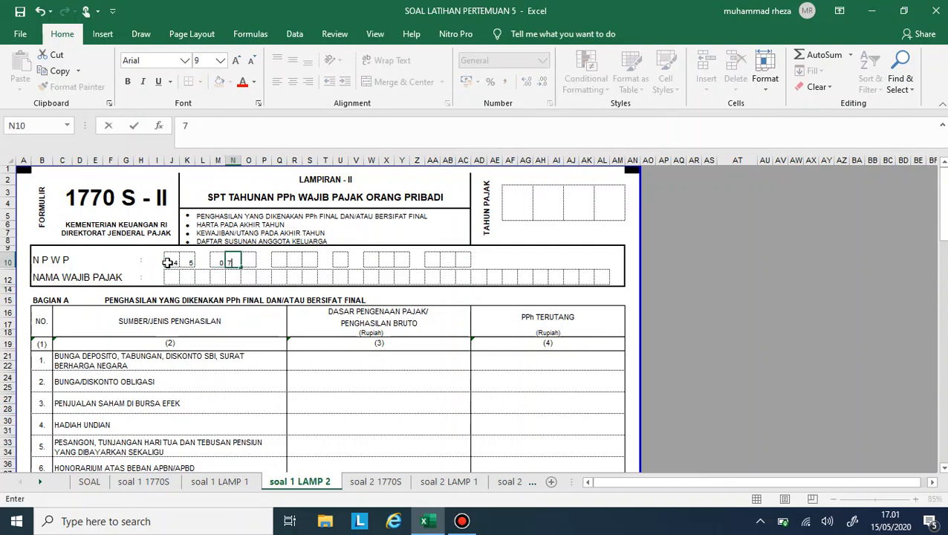
{"action": "key", "text": "Tab"}
{"action": "type", "text": "1"}
{"action": "key", "text": "Tab"}
{"action": "key", "text": "Tab"}
{"action": "type", "text": "0"}
{"action": "key", "text": "Tab"}
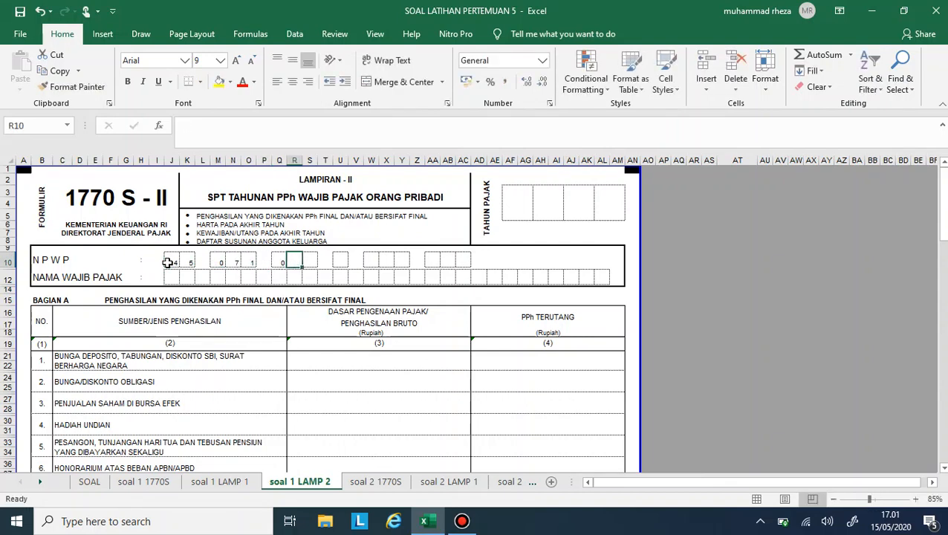
{"action": "type", "text": "0"}
{"action": "key", "text": "Tab"}
{"action": "type", "text": "5"}
{"action": "key", "text": "Tab"}
{"action": "key", "text": "Tab"}
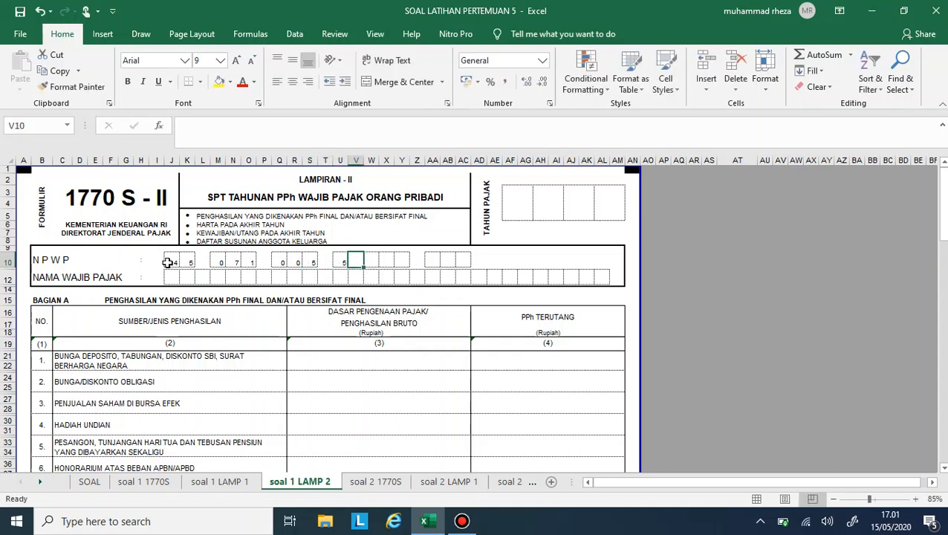
{"action": "type", "text": "5"}
{"action": "key", "text": "Tab"}
{"action": "key", "text": "Tab"}
{"action": "type", "text": "4"}
{"action": "key", "text": "Tab"}
{"action": "type", "text": "3"}
{"action": "key", "text": "Tab"}
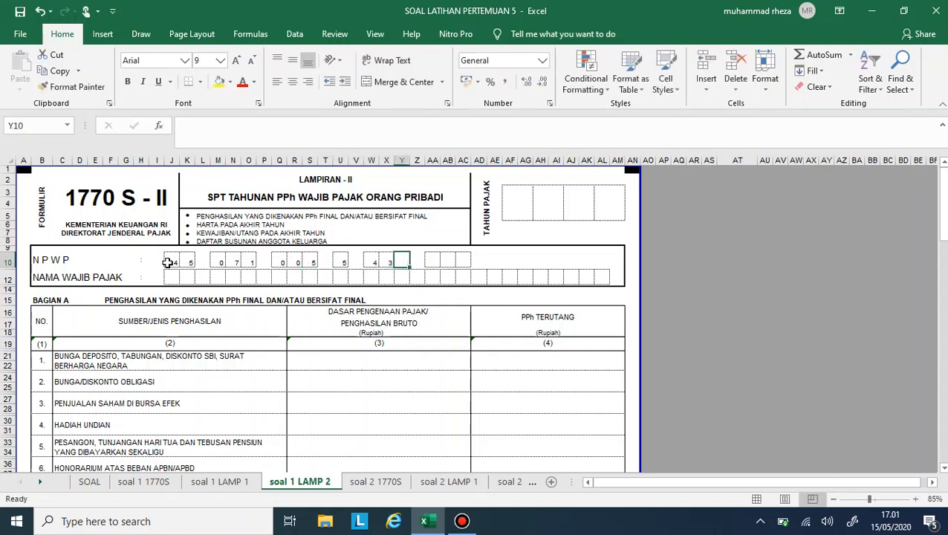
{"action": "type", "text": "6"}
{"action": "key", "text": "Tab"}
{"action": "key", "text": "Tab"}
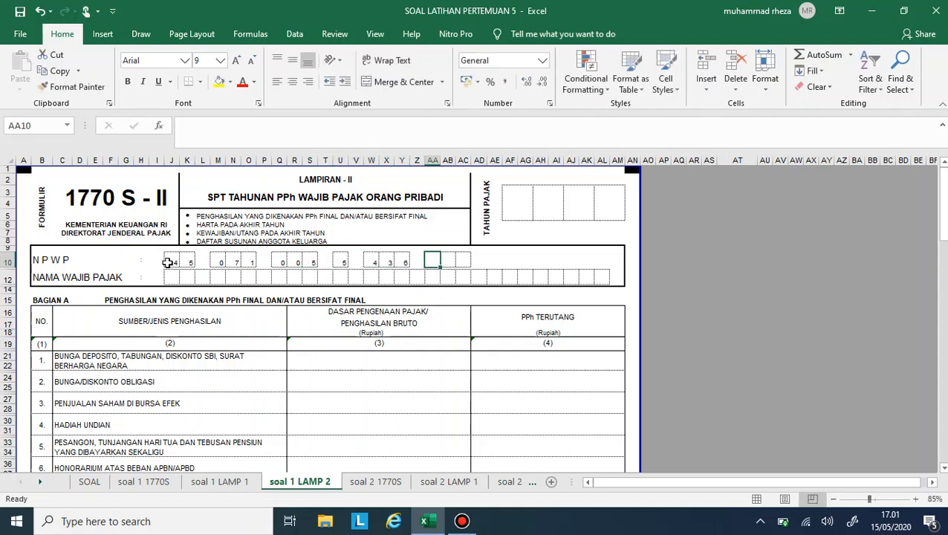
{"action": "type", "text": "0"}
{"action": "key", "text": "Tab"}
{"action": "type", "text": "0"}
{"action": "key", "text": "Tab"}
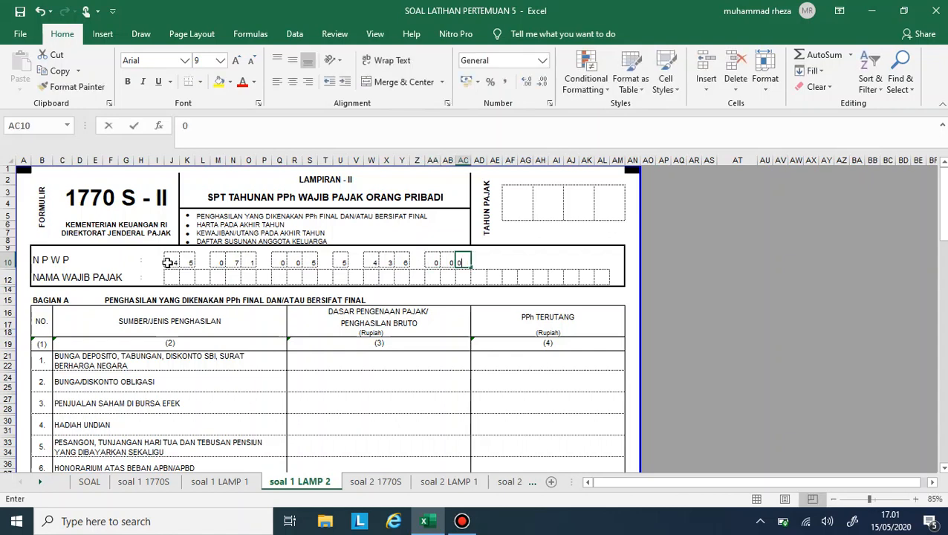
{"action": "type", "text": "0"}
{"action": "key", "text": "Return"}
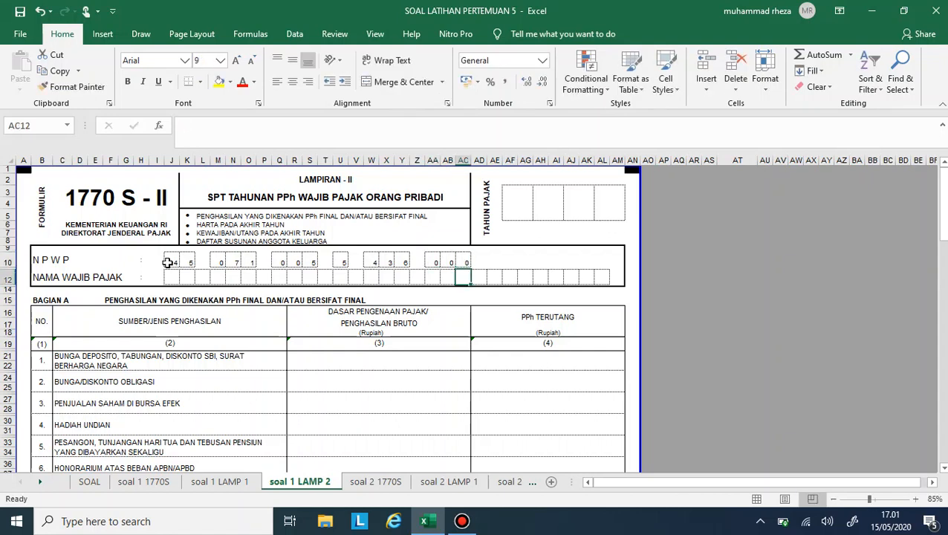
- Fill in the husband's name in capitals in the NAMA WAJIB PAJAK row, one letter per box starting at J12
{"action": "key", "text": "Left"}
{"action": "key", "text": "Left"}
{"action": "key", "text": "Left"}
{"action": "key", "text": "Left"}
{"action": "key", "text": "Left"}
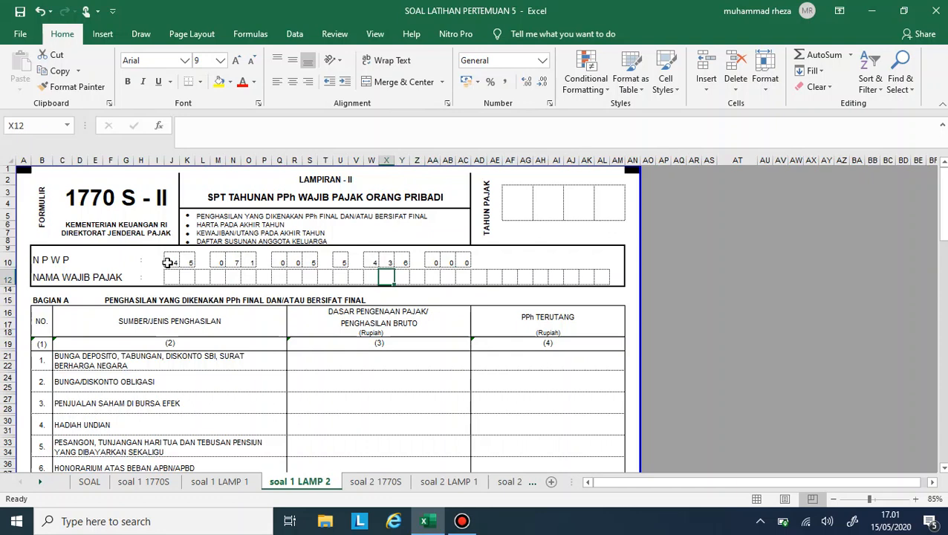
{"action": "key", "text": "Down"}
{"action": "key", "text": "Left"}
{"action": "key", "text": "Left"}
{"action": "key", "text": "Left"}
{"action": "key", "text": "Left"}
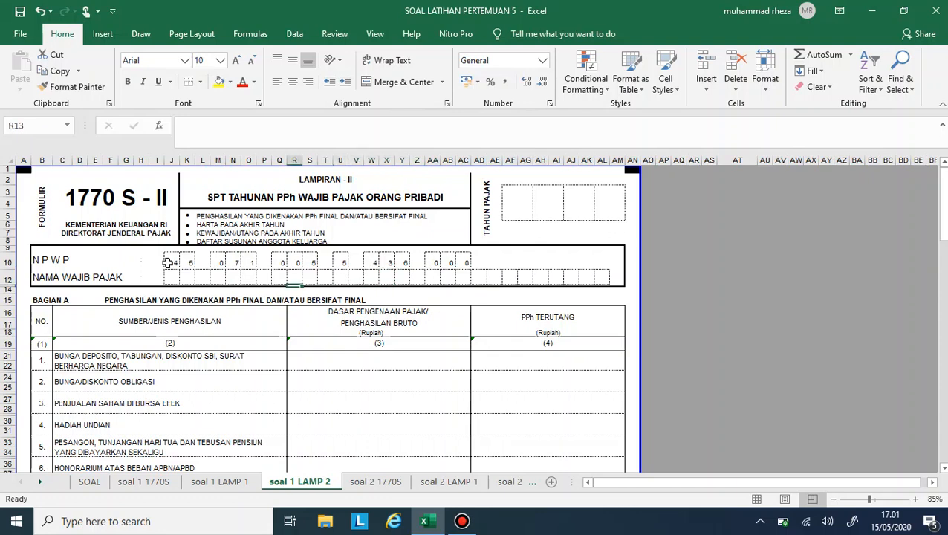
{"action": "left_click", "coordinate": [168, 275]}
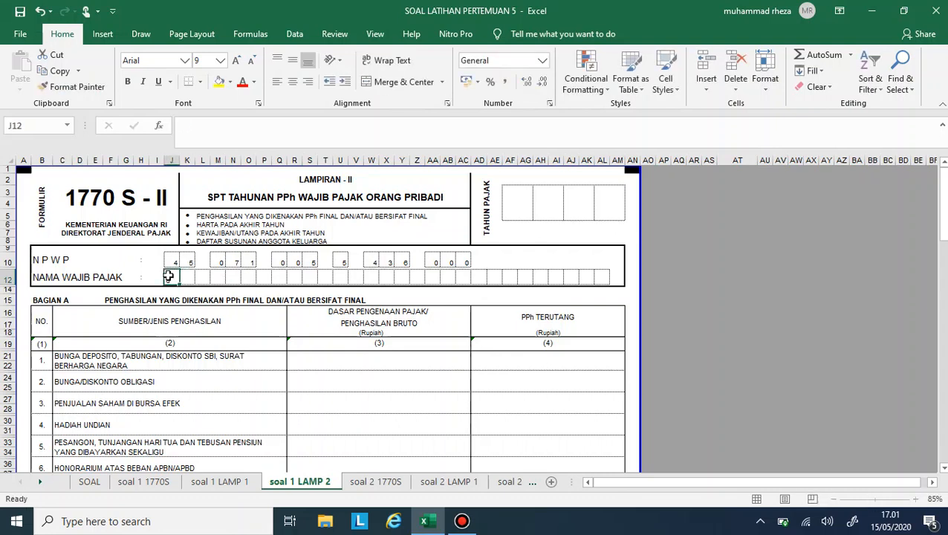
{"action": "type", "text": "d"}
{"action": "key", "text": "BackSpace"}
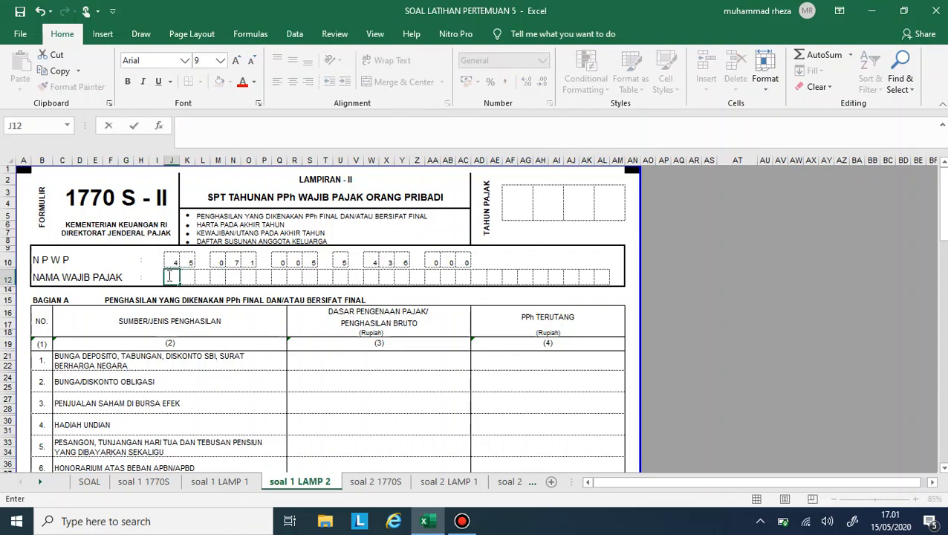
{"action": "type", "text": "D"}
{"action": "key", "text": "Right"}
{"action": "type", "text": "A"}
{"action": "key", "text": "Right"}
{"action": "type", "text": "R"}
{"action": "key", "text": "Right"}
{"action": "type", "text": "E"}
{"action": "key", "text": "Right"}
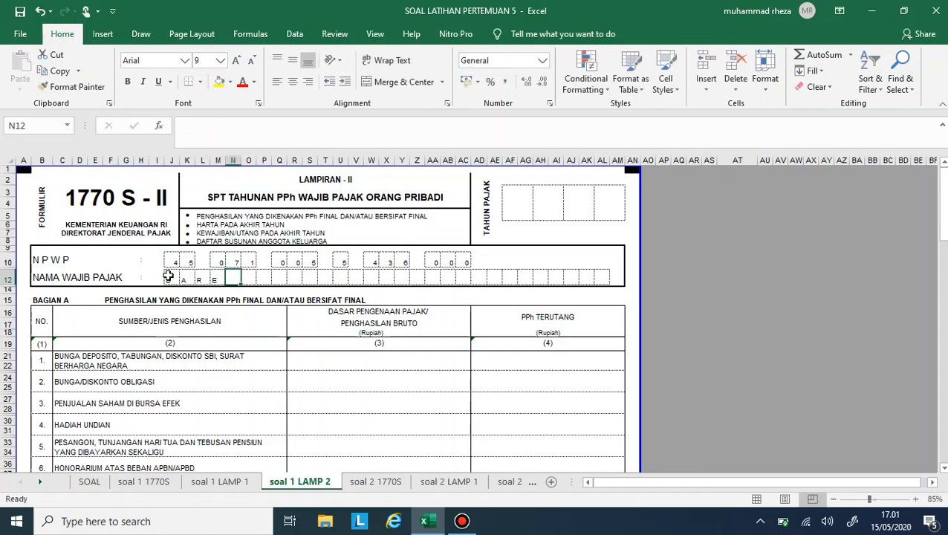
{"action": "type", "text": "I"}
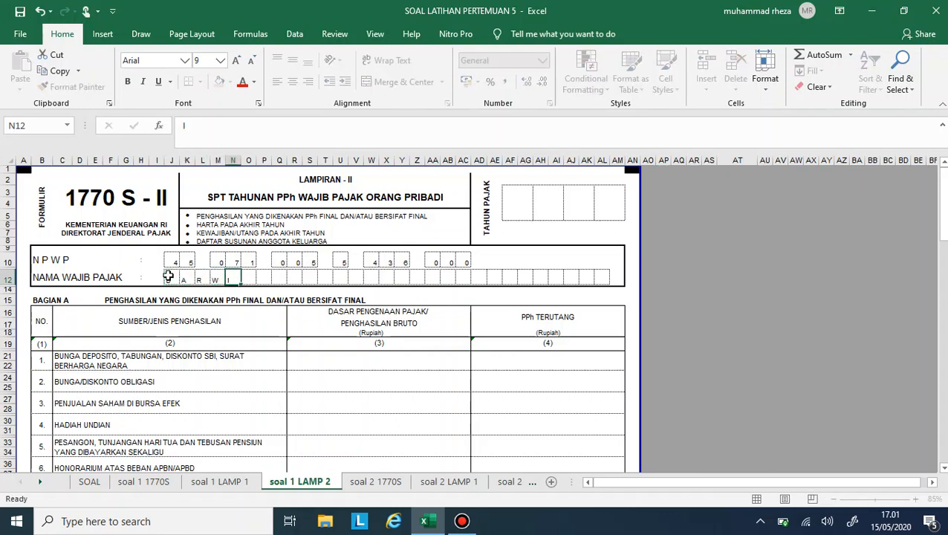
{"action": "key", "text": "Right"}
{"action": "type", "text": "S"}
- Enter 2019 as the TAHUN PAJAK in the form header, one digit per box
{"action": "left_click", "coordinate": [506, 210]}
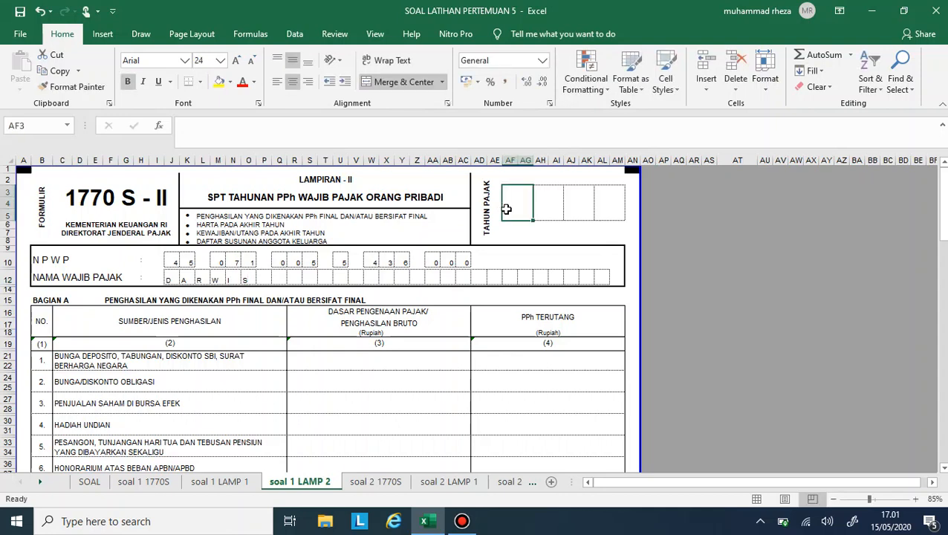
{"action": "type", "text": "2"}
{"action": "key", "text": "Right"}
{"action": "type", "text": "0"}
{"action": "key", "text": "Right"}
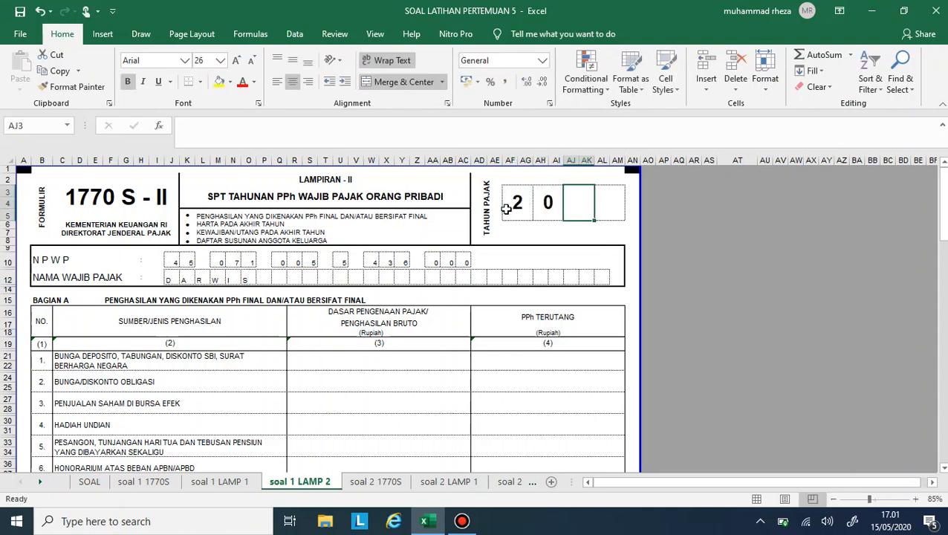
{"action": "type", "text": "1"}
{"action": "key", "text": "Right"}
{"action": "type", "text": "0"}
{"action": "key", "text": "BackSpace"}
{"action": "type", "text": "9"}
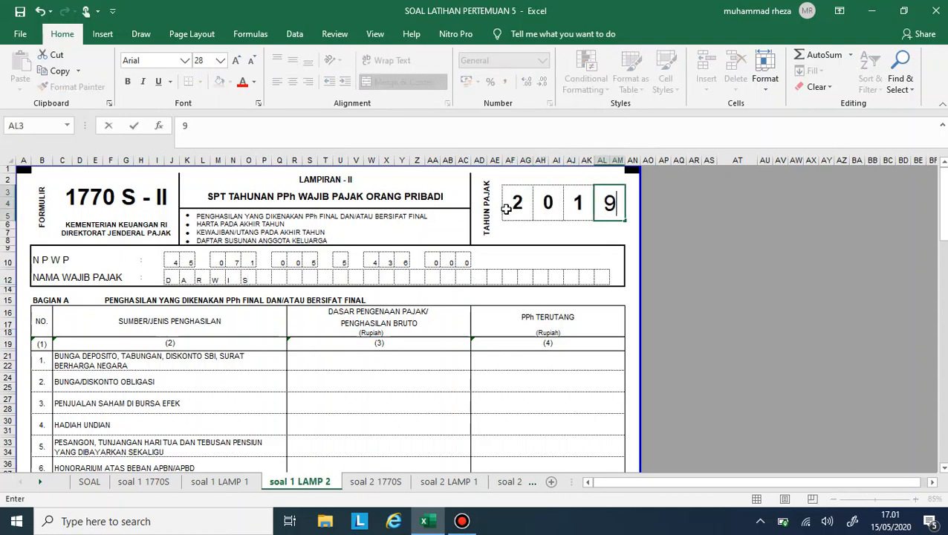
{"action": "left_click", "coordinate": [419, 324]}
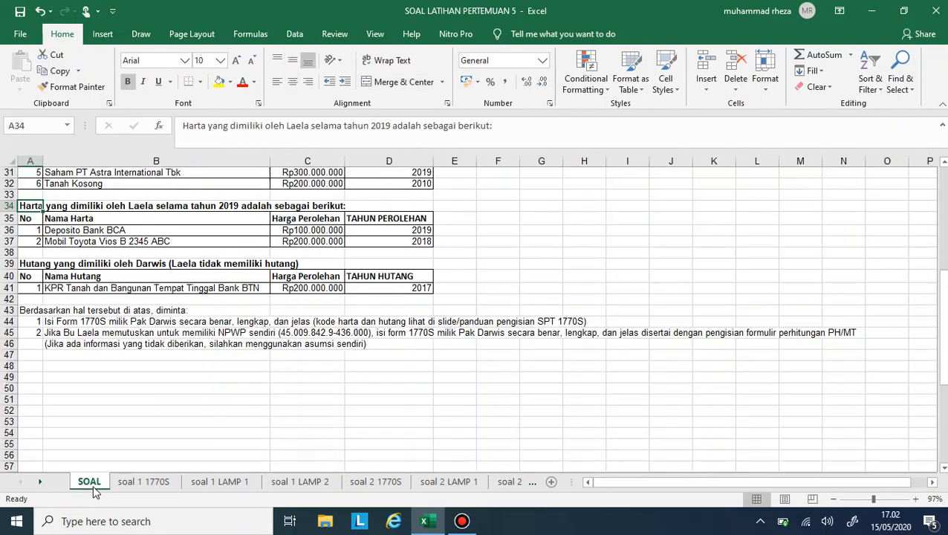
- On the SOAL sheet, label the painting collection sale and the PT Maju Mundur share sale NON FINAL in K15 and K16
{"action": "left_click", "coordinate": [91, 483]}
{"action": "scroll", "coordinate": [175, 296], "scroll_direction": "up", "scroll_amount": 10}
{"action": "scroll", "coordinate": [578, 233], "scroll_direction": "down", "scroll_amount": 3}
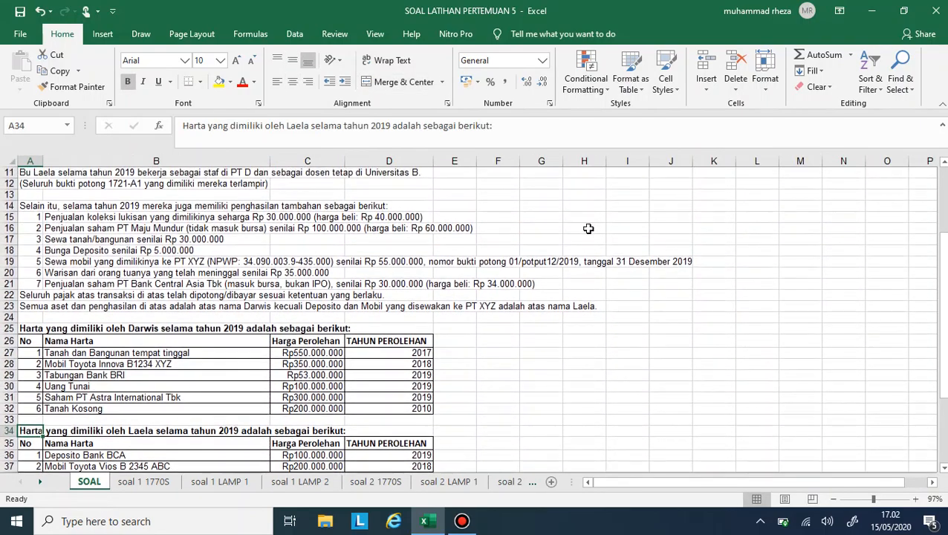
{"action": "left_click", "coordinate": [708, 214]}
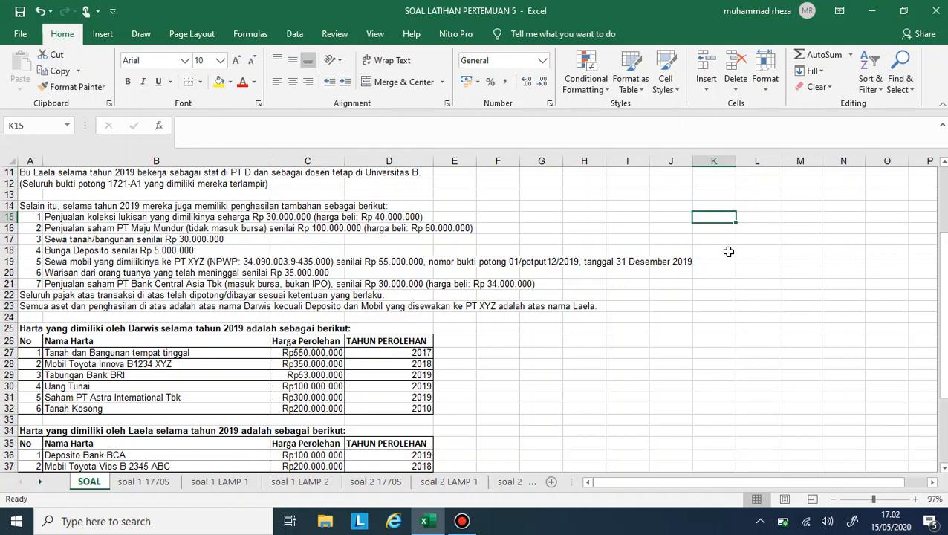
{"action": "type", "text": "NON FINAL"}
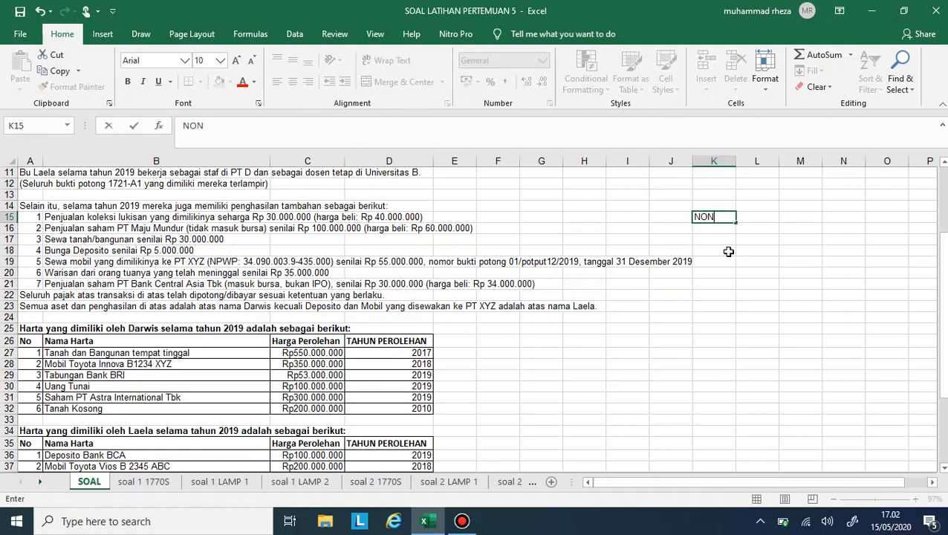
{"action": "key", "text": "Return"}
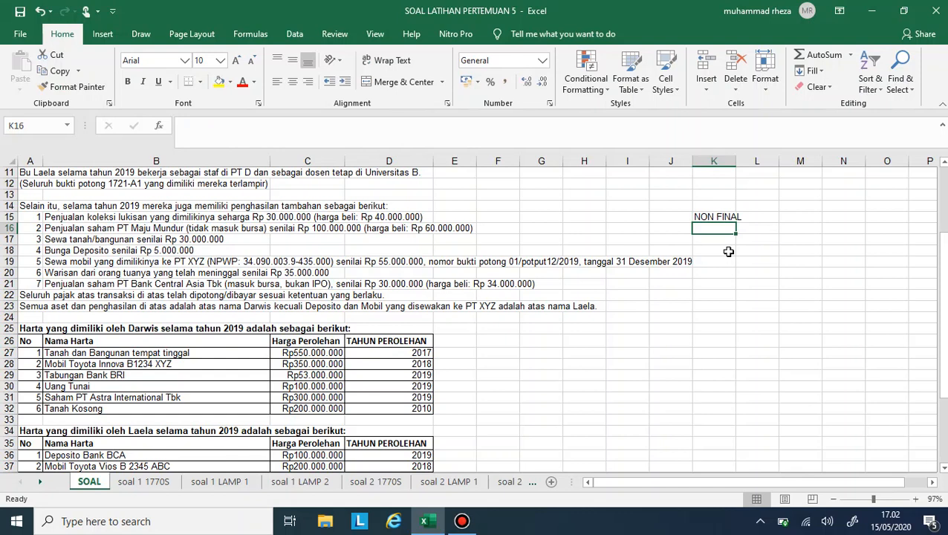
{"action": "type", "text": "NON FINAL"}
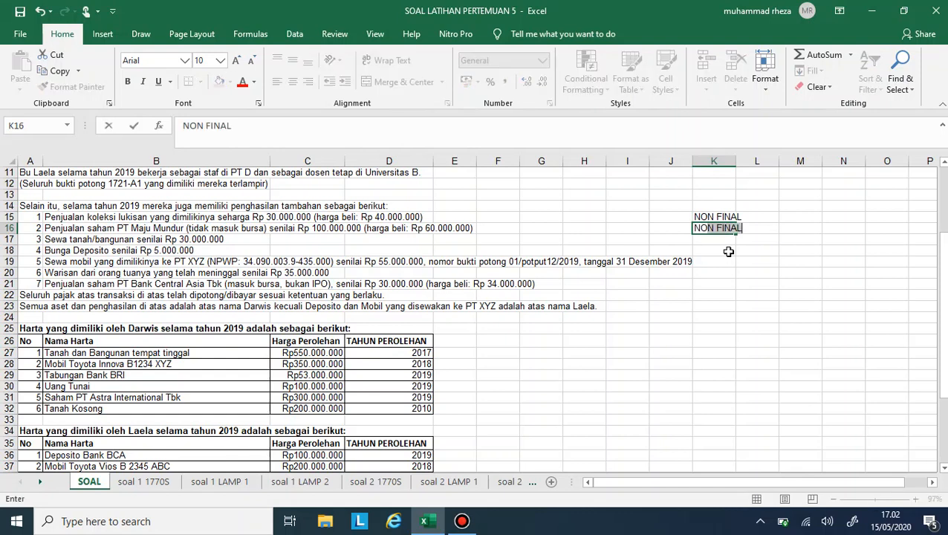
{"action": "key", "text": "Return"}
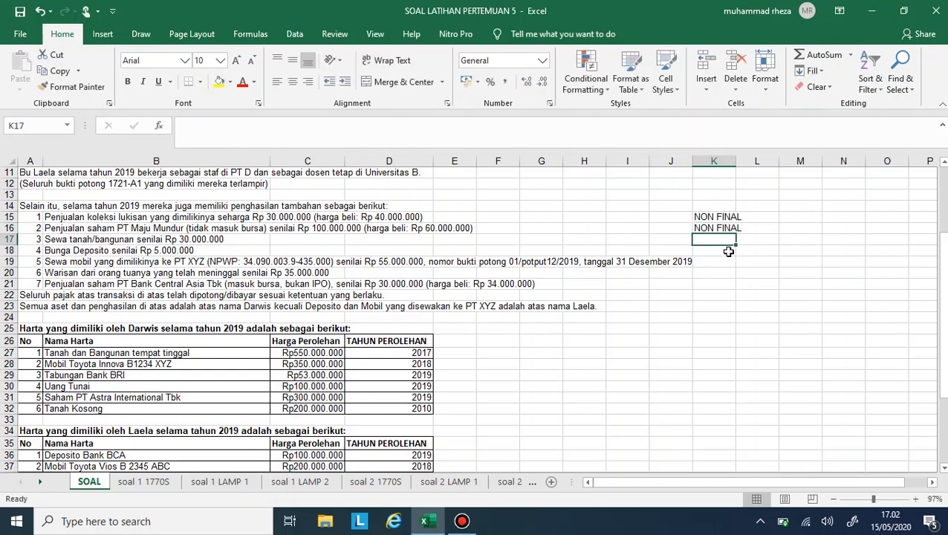
- Label the land/building rent and the deposit interest FINAL in K17 and K18
{"action": "type", "text": "FINAL"}
{"action": "key", "text": "Return"}
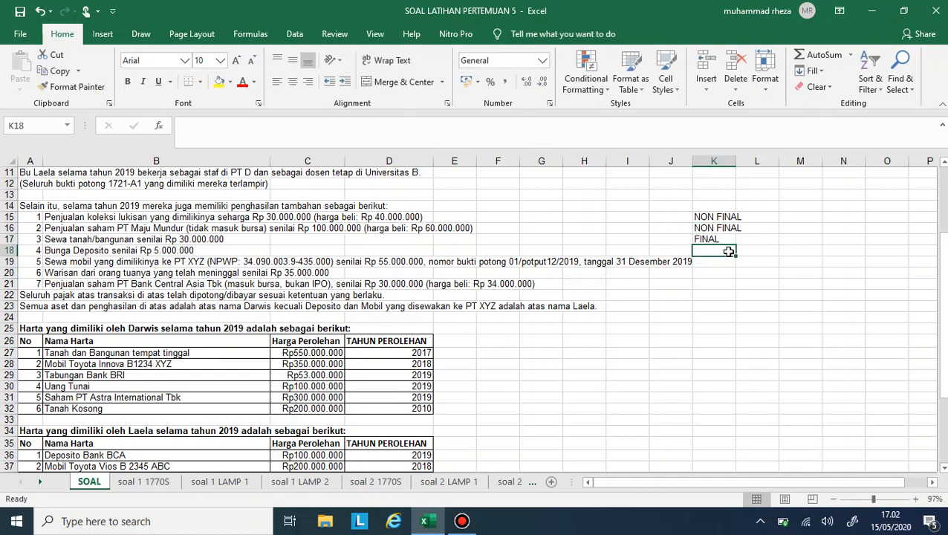
{"action": "type", "text": "FINAL"}
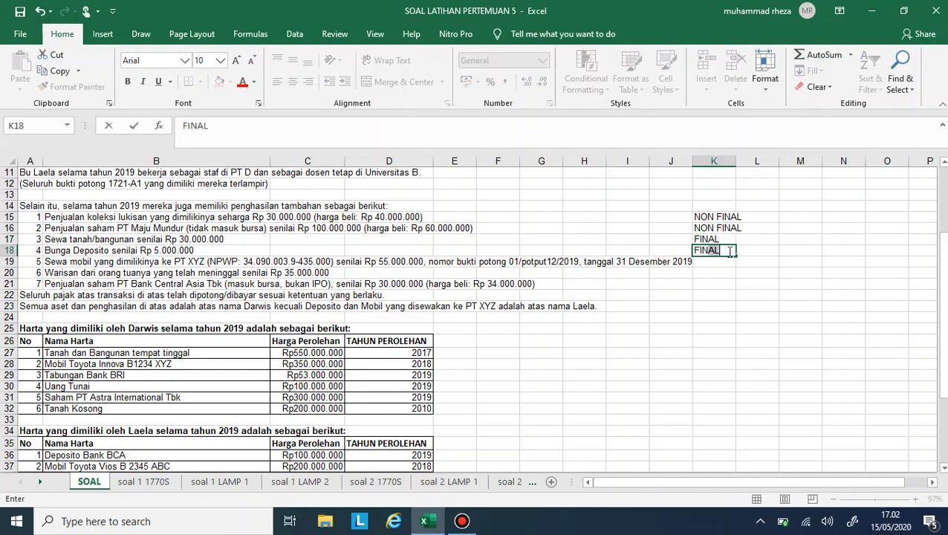
{"action": "key", "text": "Return"}
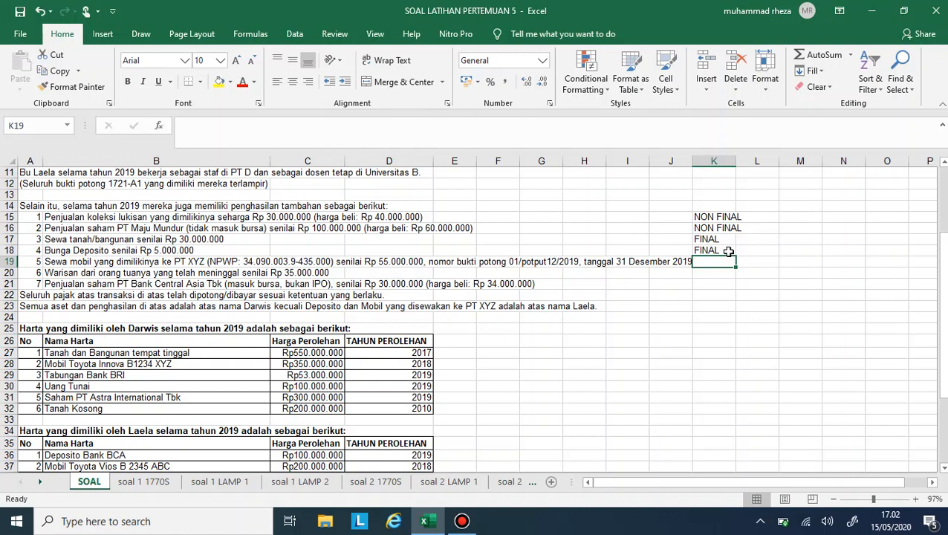
- Label the car rental to PT XYZ NON FINAL in K19 and the inheritance BUKAN OBJEK PAJAK in K20
{"action": "type", "text": "NON FINAL"}
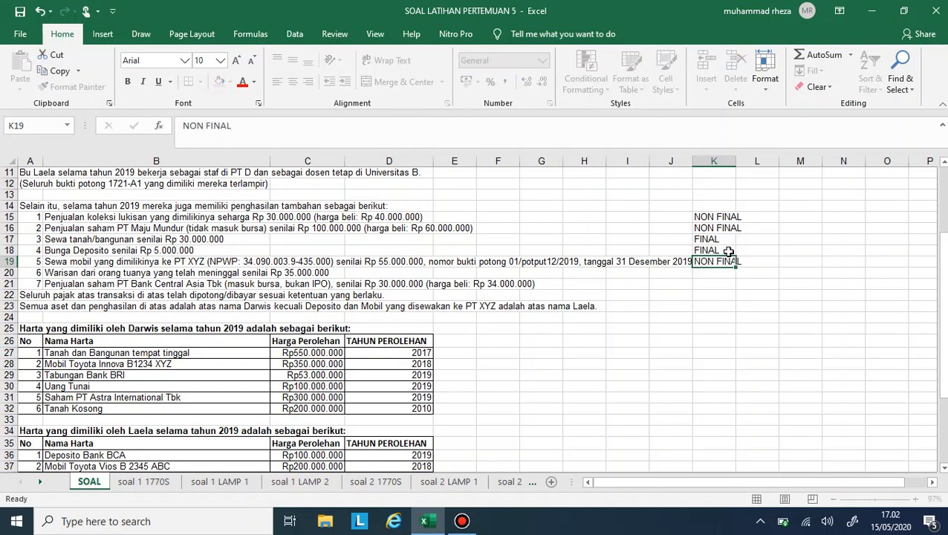
{"action": "key", "text": "Return"}
{"action": "type", "text": "BUKAN OBJEK "}
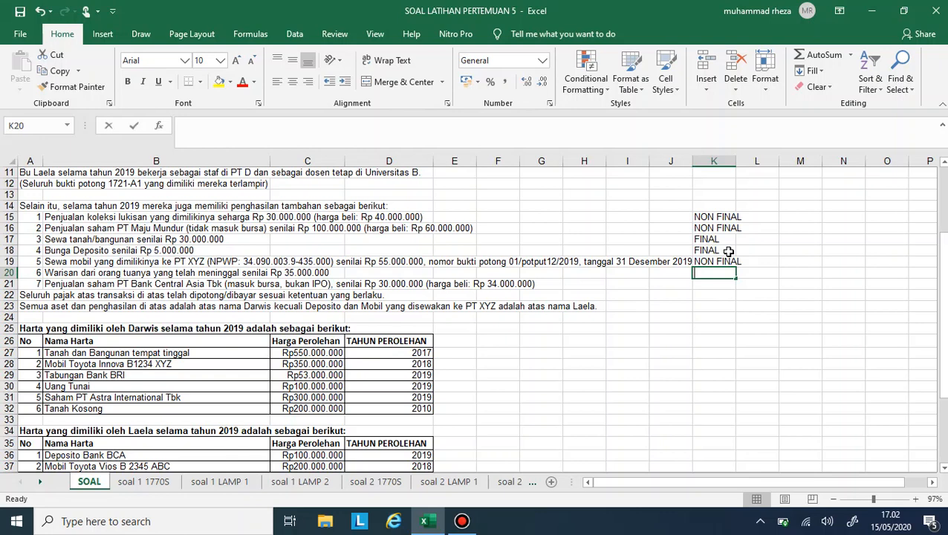
{"action": "type", "text": "PAJAK"}
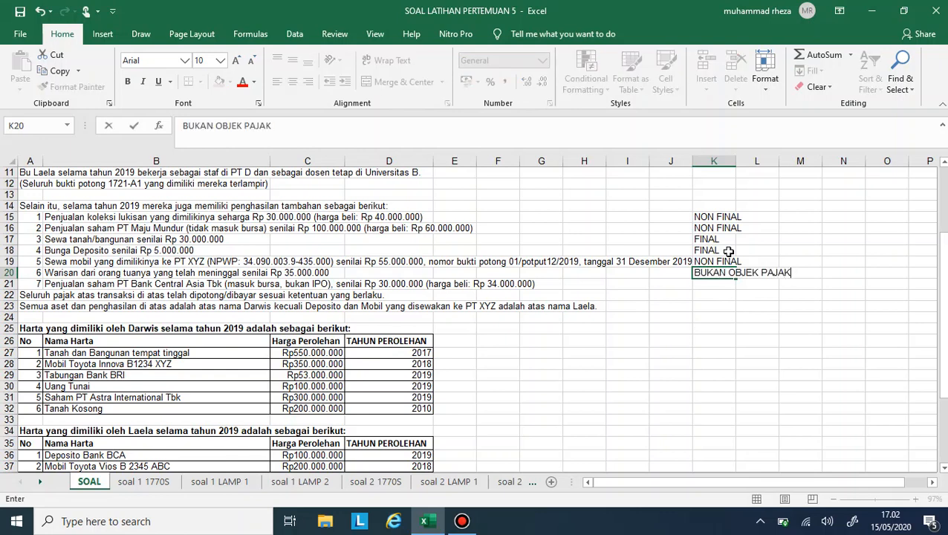
{"action": "key", "text": "Return"}
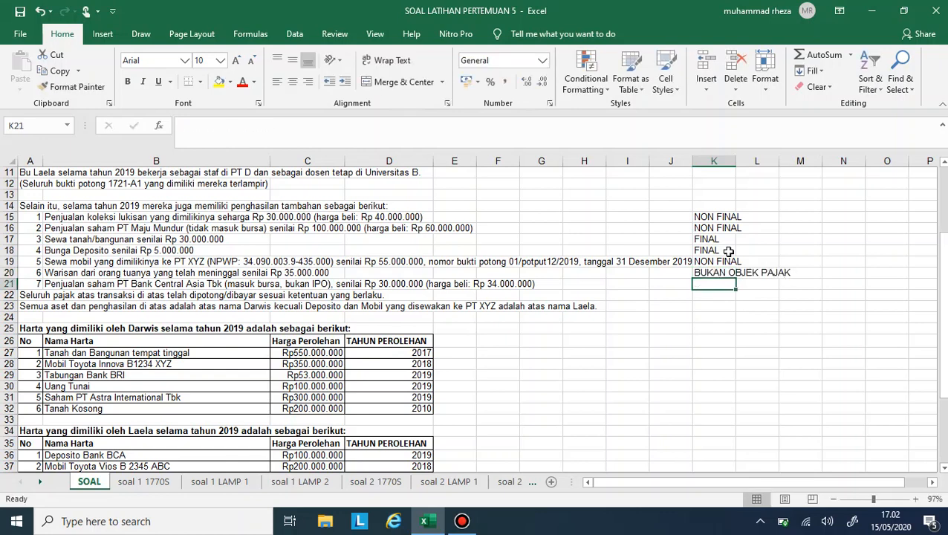
- Label the PT Bank Central Asia Tbk share sale FINAL in K21 and go over the items labelled FINAL
{"action": "type", "text": "FINAL"}
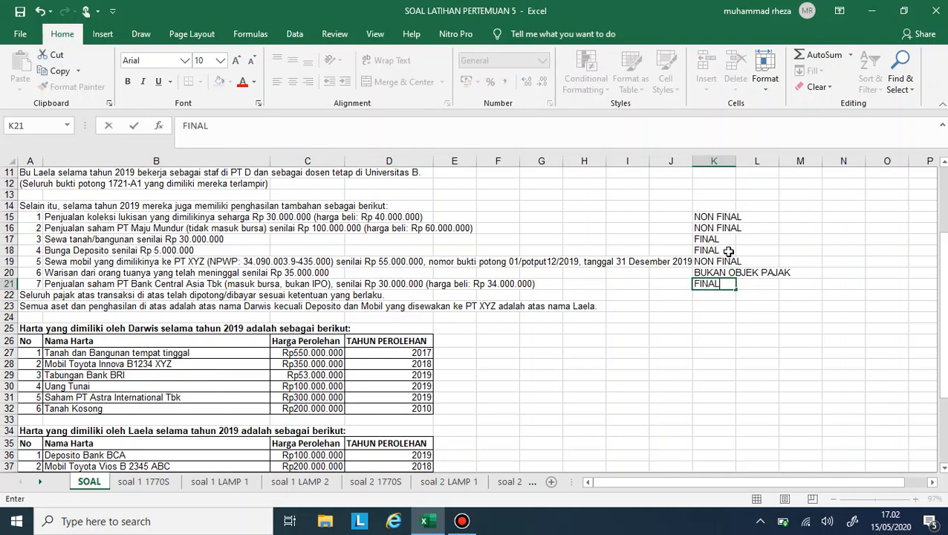
{"action": "key", "text": "Return"}
{"action": "left_click", "coordinate": [710, 240]}
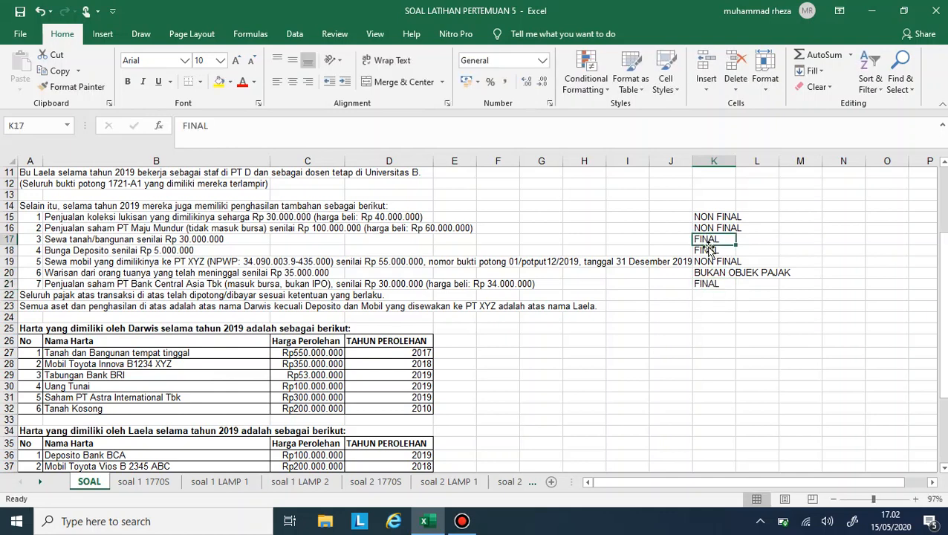
{"action": "left_click", "coordinate": [707, 250]}
{"action": "left_click", "coordinate": [702, 284]}
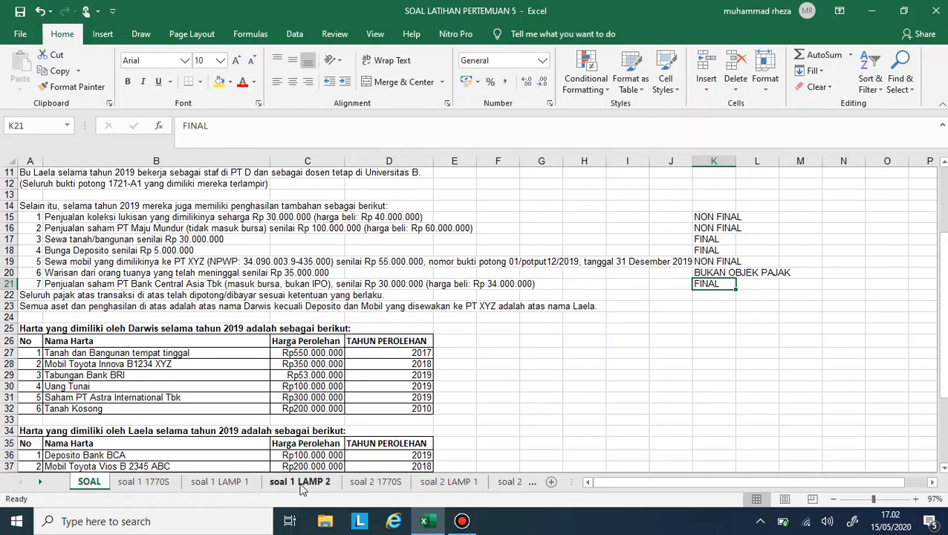
- On the soal 1 LAMP 2 sheet, enter 5.000.000 as the gross income for deposit interest in Bagian A row 1, taken from the SOAL sheet
{"action": "left_click", "coordinate": [327, 486]}
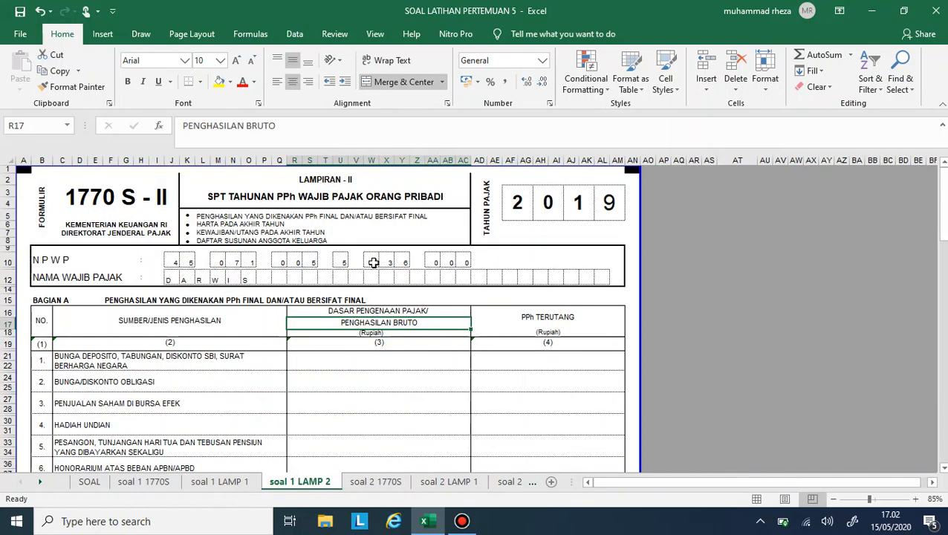
{"action": "scroll", "coordinate": [396, 384], "scroll_direction": "down", "scroll_amount": 1}
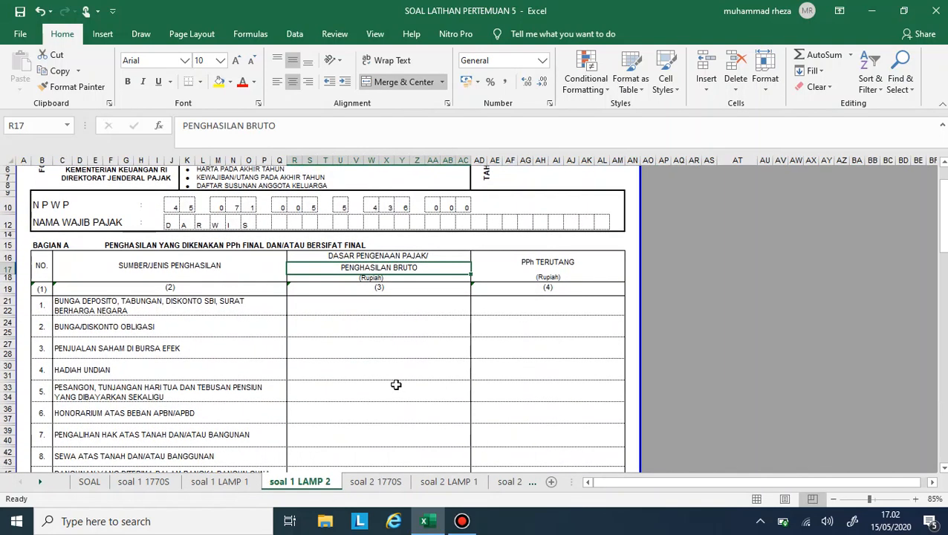
{"action": "left_click", "coordinate": [411, 306]}
{"action": "left_click", "coordinate": [95, 482]}
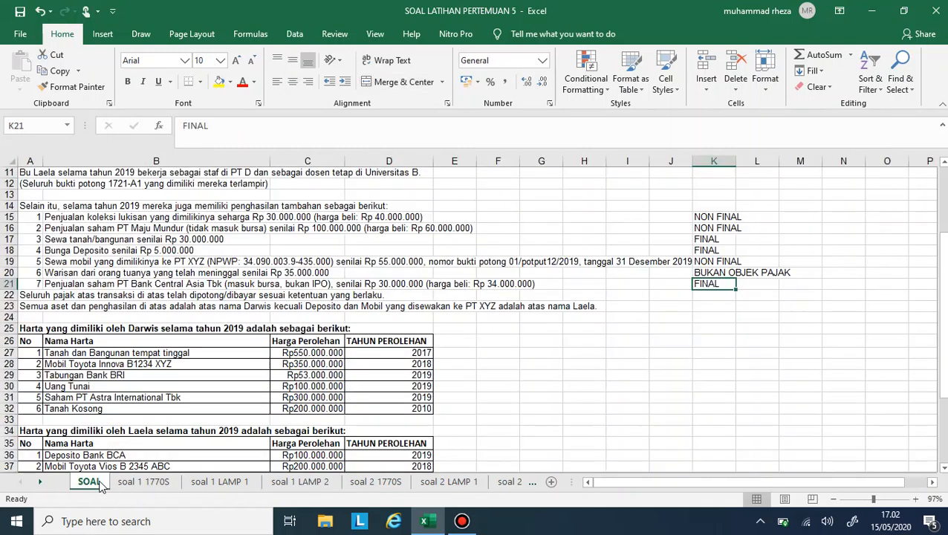
{"action": "scroll", "coordinate": [230, 378], "scroll_direction": "up", "scroll_amount": 1}
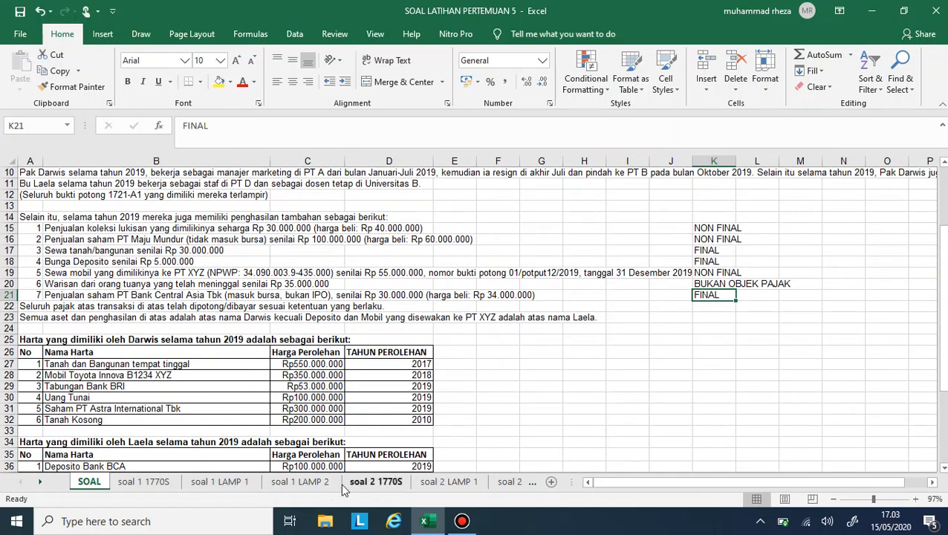
{"action": "left_click", "coordinate": [321, 482]}
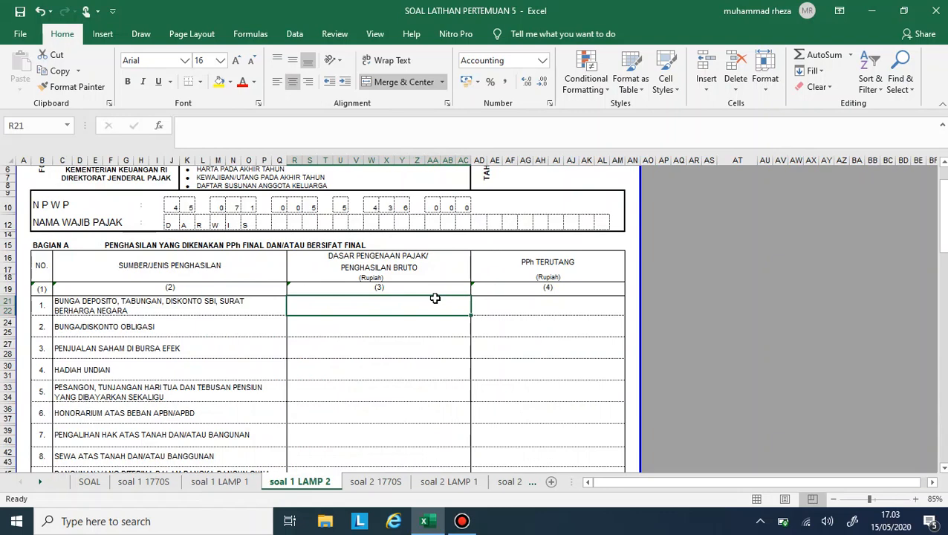
{"action": "type", "text": "5000000"}
{"action": "key", "text": "Tab"}
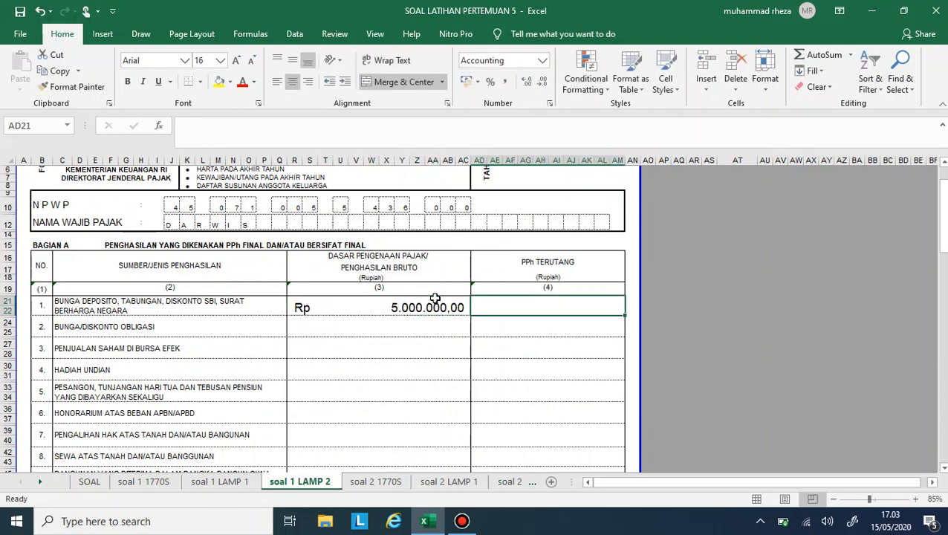
{"action": "type", "text": "=0.2"}
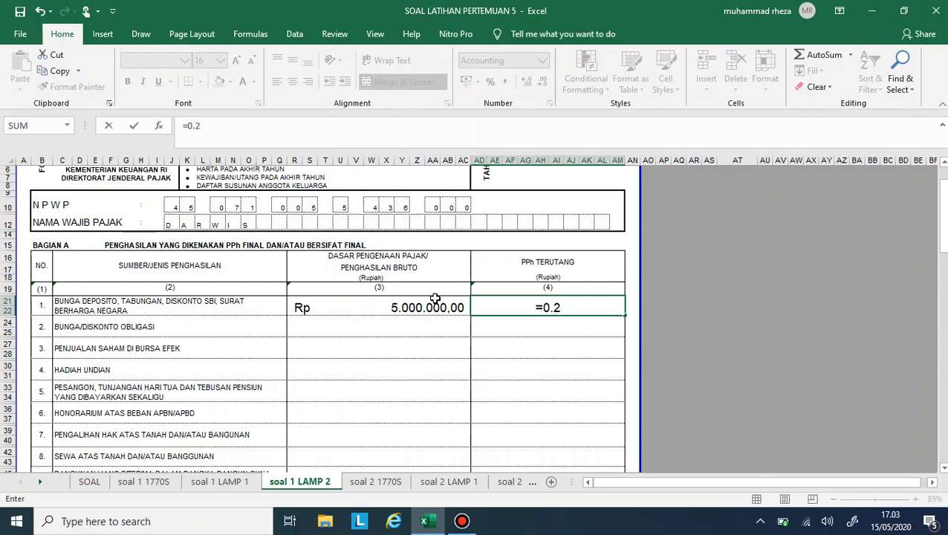
{"action": "key", "text": "BackSpace"}
{"action": "key", "text": "BackSpace"}
{"action": "type", "text": ".2"}
{"action": "left_click", "coordinate": [435, 298]}
{"action": "key", "text": "Tab"}
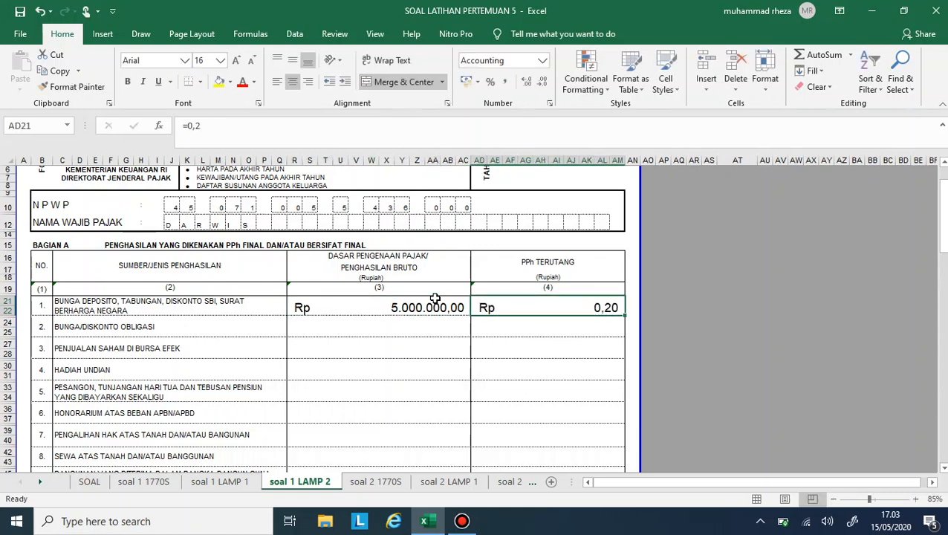
- Calculate the PPh Terutang on the deposit interest in AD21 with the formula =0,2*R21
{"action": "type", "text": "=0,2*"}
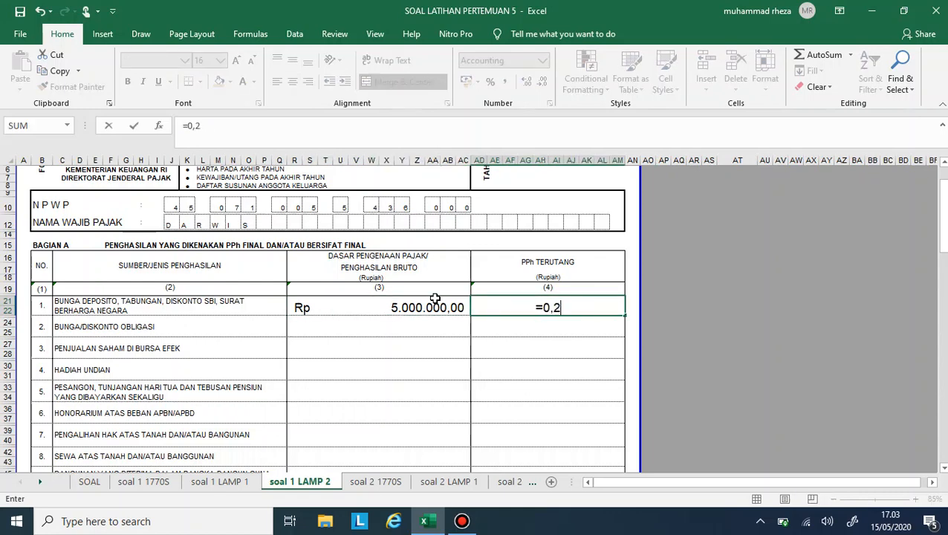
{"action": "left_click", "coordinate": [434, 298]}
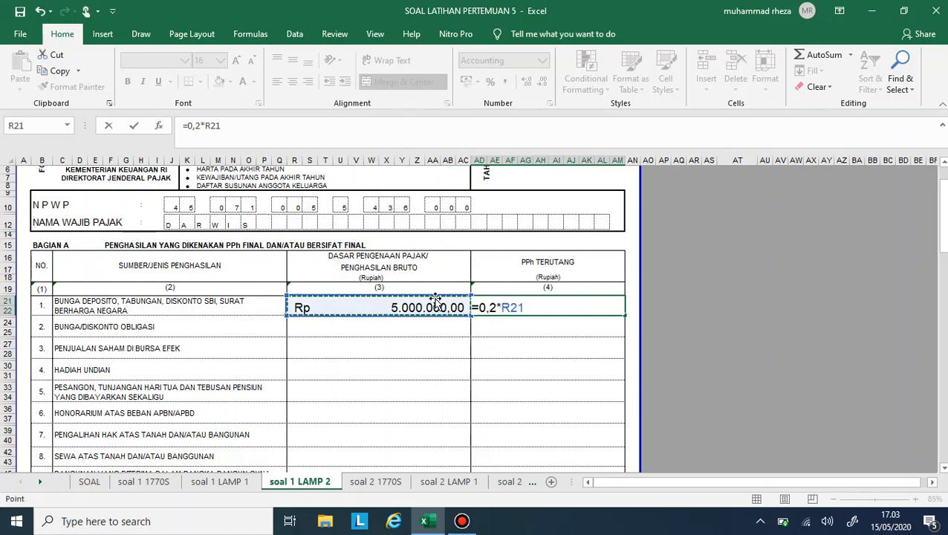
{"action": "key", "text": "Return"}
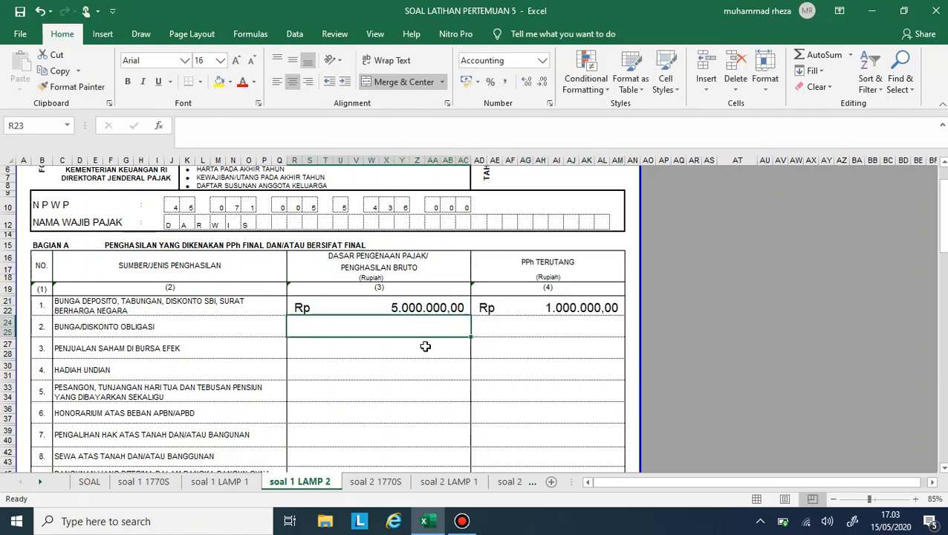
- Look up the land/building rent on the SOAL sheet and enter 30.000.000 as its gross income in row 8 of soal 1 LAMP 2
{"action": "left_click", "coordinate": [95, 483]}
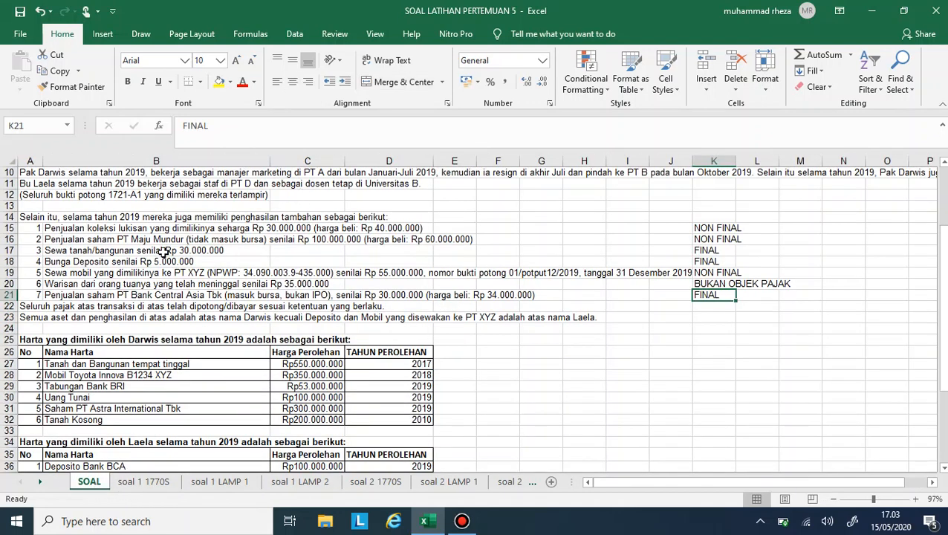
{"action": "left_click", "coordinate": [104, 253]}
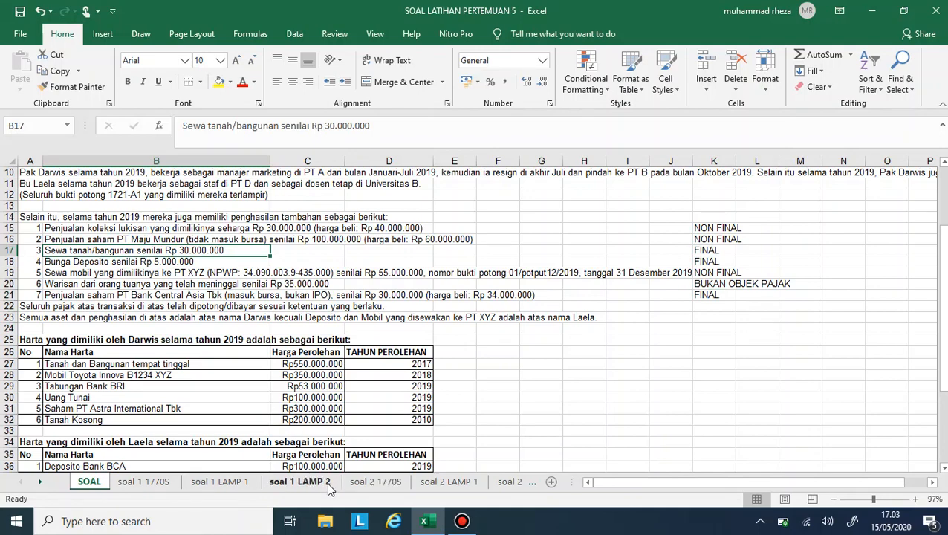
{"action": "left_click", "coordinate": [300, 483]}
{"action": "scroll", "coordinate": [282, 356], "scroll_direction": "down", "scroll_amount": 2}
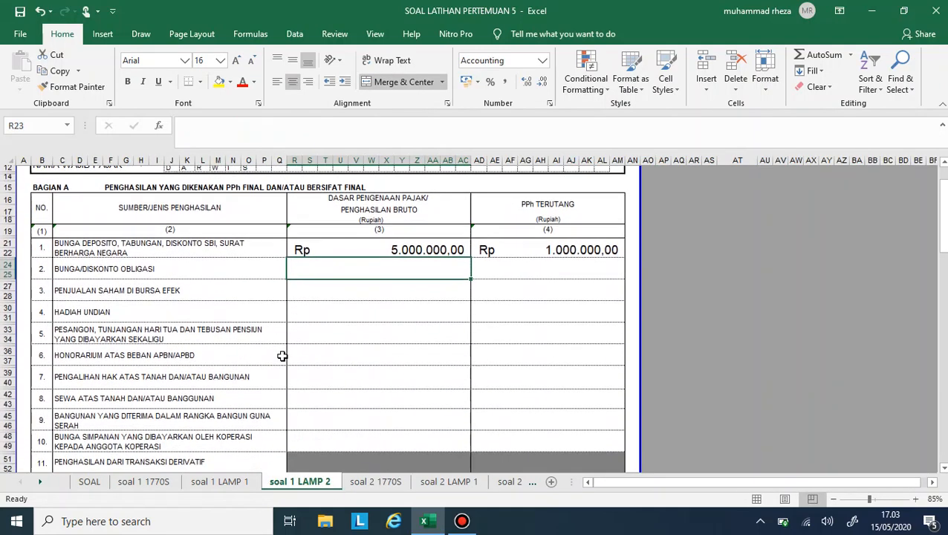
{"action": "left_click", "coordinate": [298, 393]}
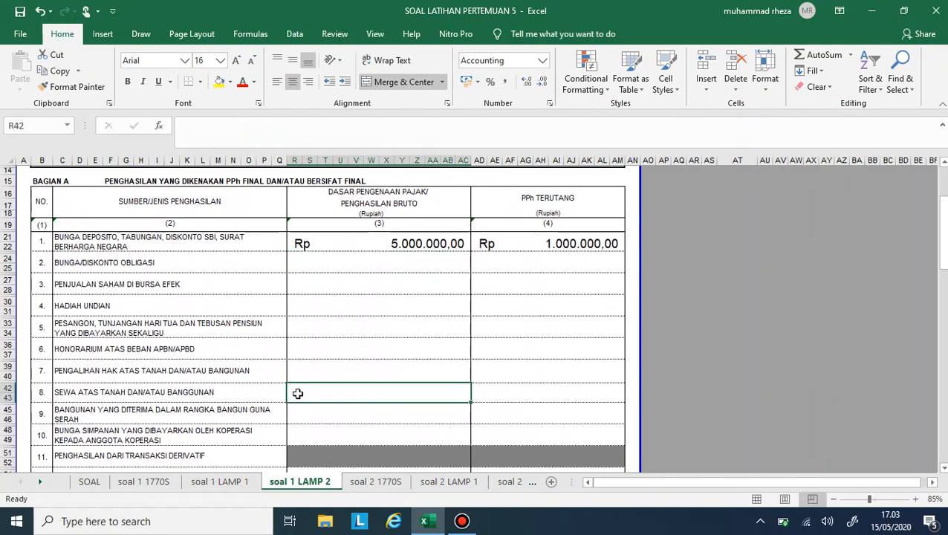
{"action": "left_click", "coordinate": [117, 482]}
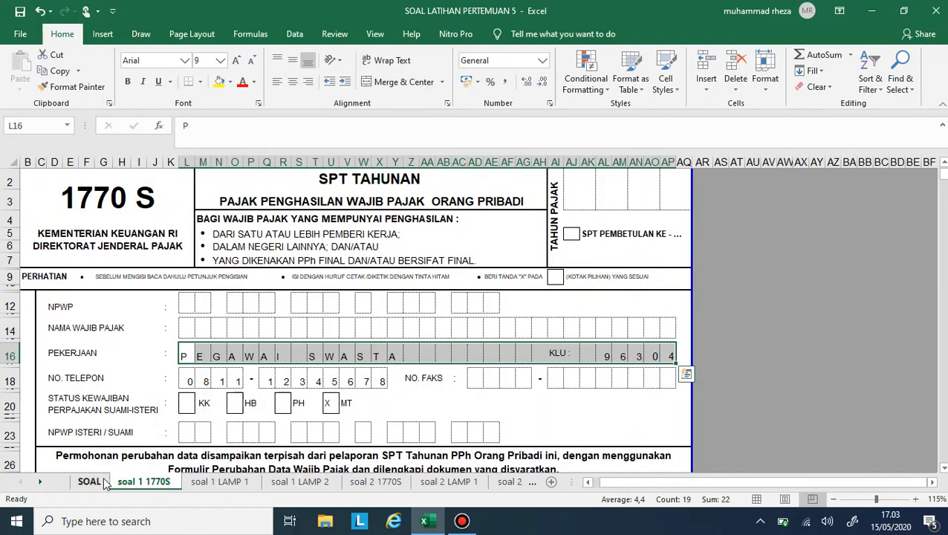
{"action": "left_click", "coordinate": [91, 482]}
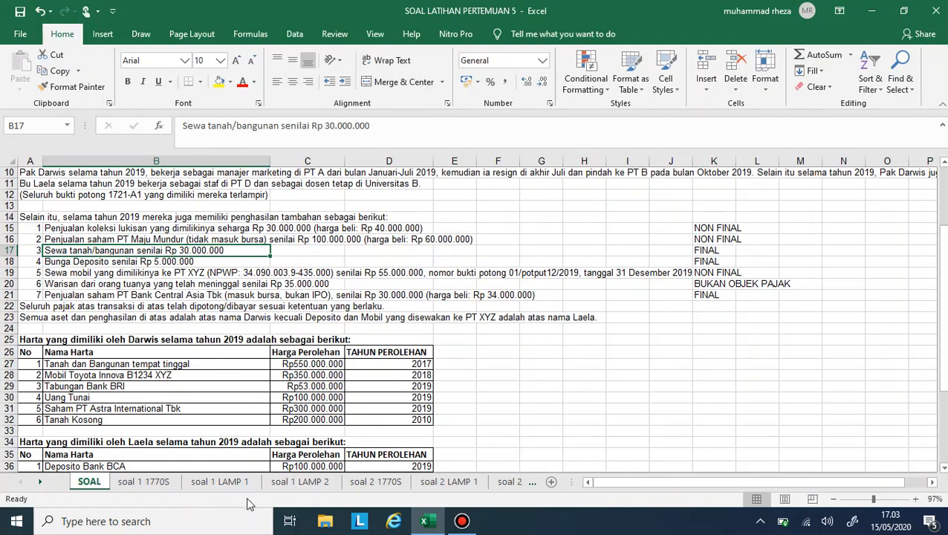
{"action": "left_click", "coordinate": [301, 482]}
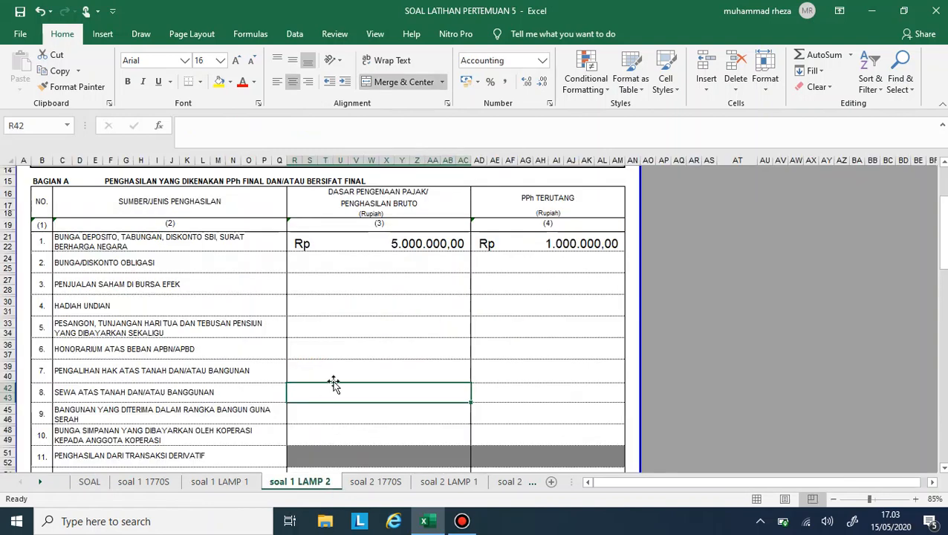
{"action": "type", "text": "30000000"}
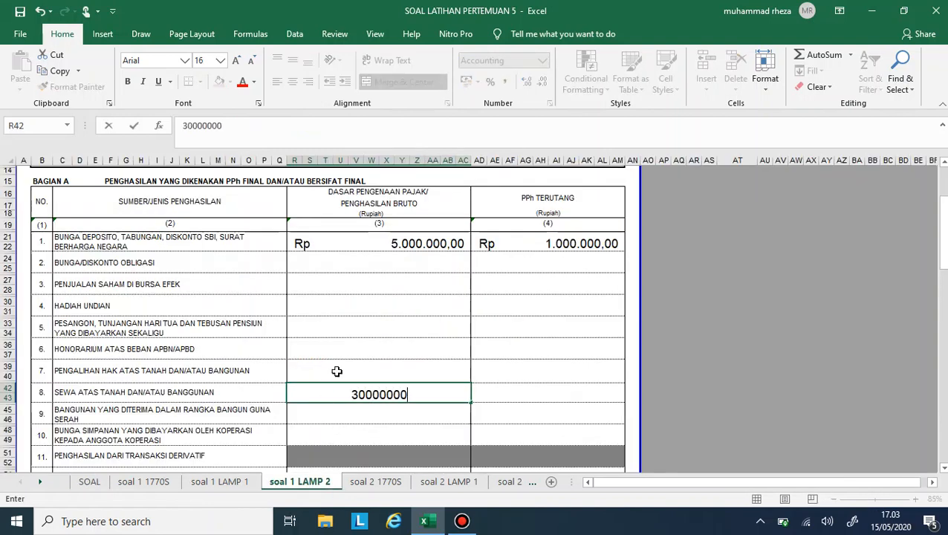
{"action": "key", "text": "Tab"}
- Calculate the PPh Terutang on the land/building rent with the formula =0,1*R42
{"action": "type", "text": "="}
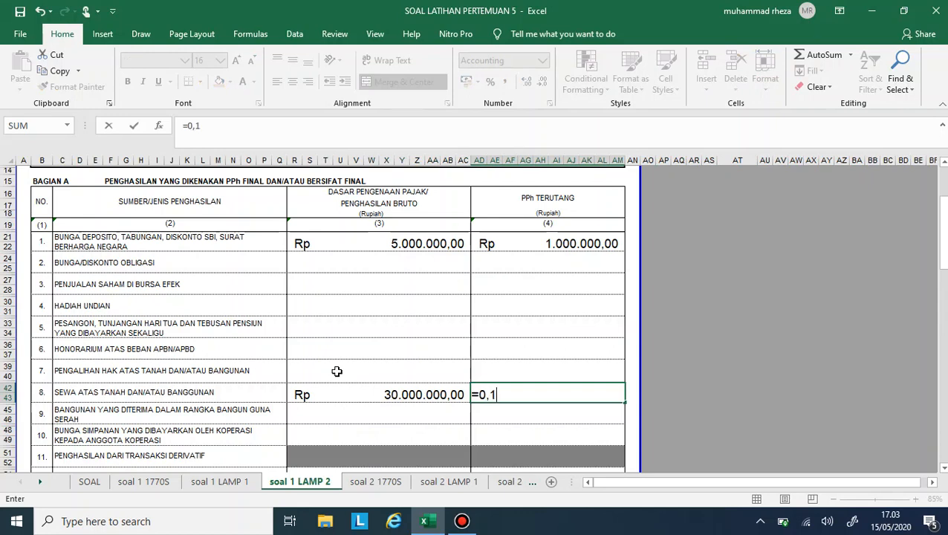
{"action": "type", "text": "0,1*R42"}
{"action": "key", "text": "Return"}
- Review the FINAL items on the SOAL sheet and enter 30.000.000 as gross income for the stock exchange share sale, row 3 of soal 1 LAMP 2
{"action": "scroll", "coordinate": [337, 370], "scroll_direction": "down", "scroll_amount": 1}
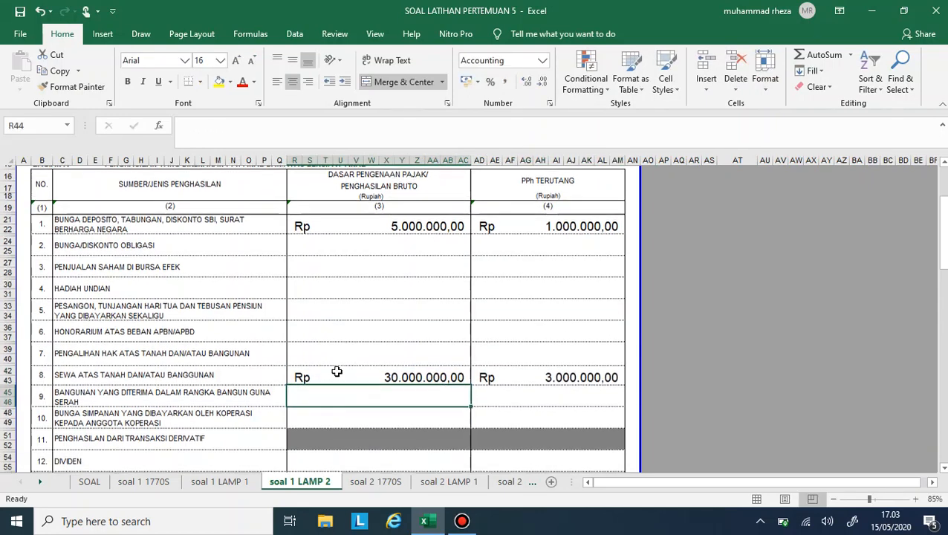
{"action": "scroll", "coordinate": [336, 370], "scroll_direction": "down", "scroll_amount": 2}
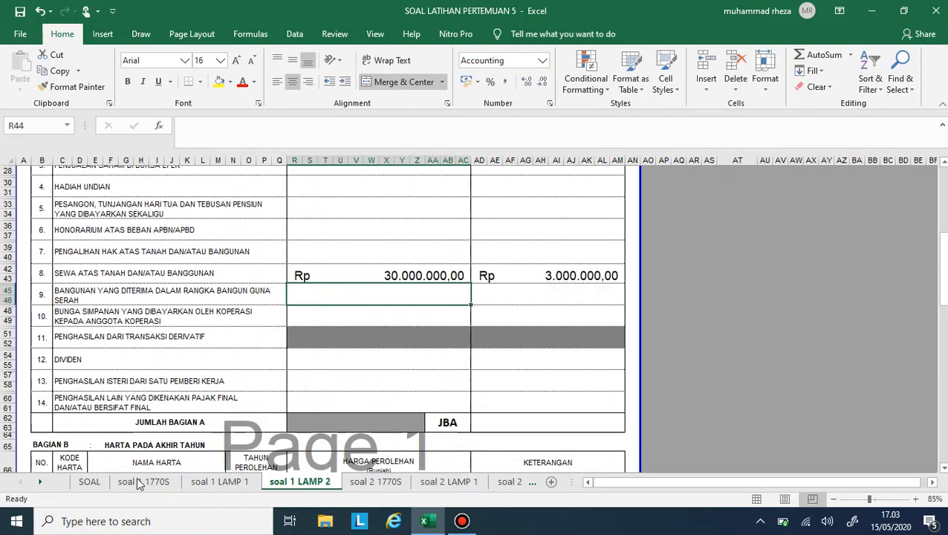
{"action": "left_click", "coordinate": [90, 482]}
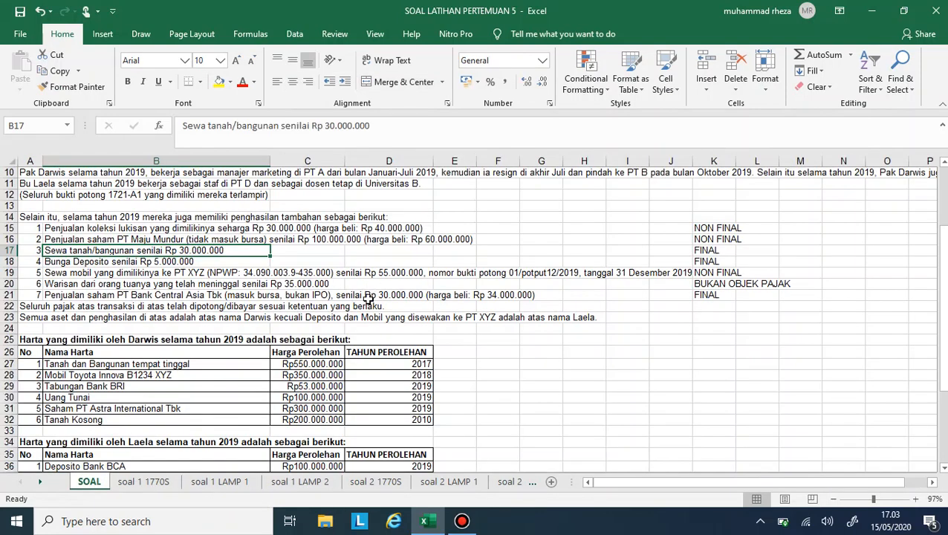
{"action": "left_click", "coordinate": [89, 261]}
{"action": "left_click", "coordinate": [89, 251]}
{"action": "left_click", "coordinate": [87, 296]}
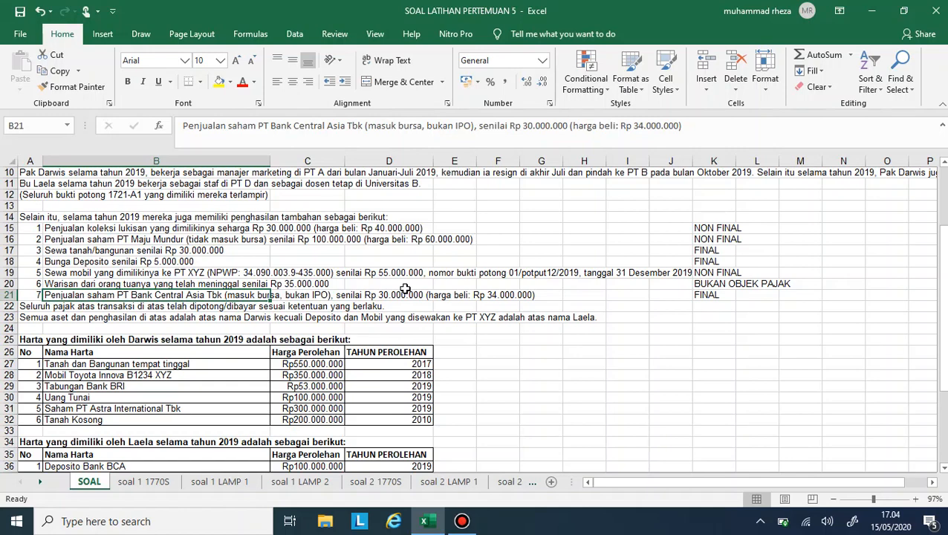
{"action": "left_click", "coordinate": [375, 483]}
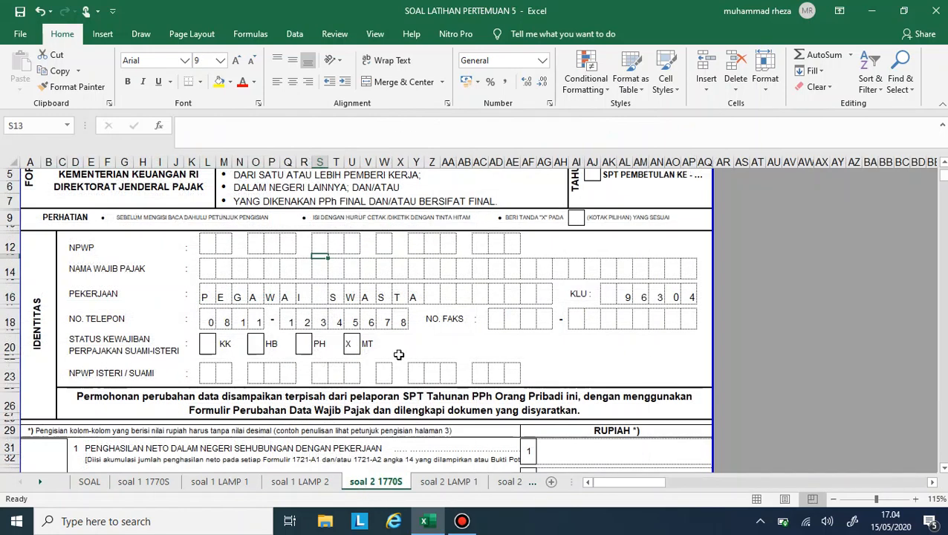
{"action": "left_click", "coordinate": [297, 482]}
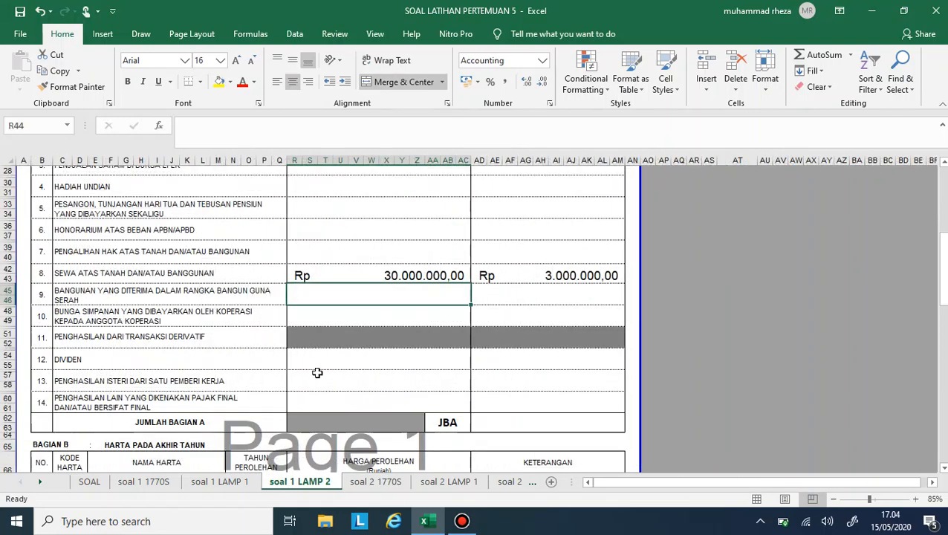
{"action": "scroll", "coordinate": [329, 337], "scroll_direction": "up", "scroll_amount": 3}
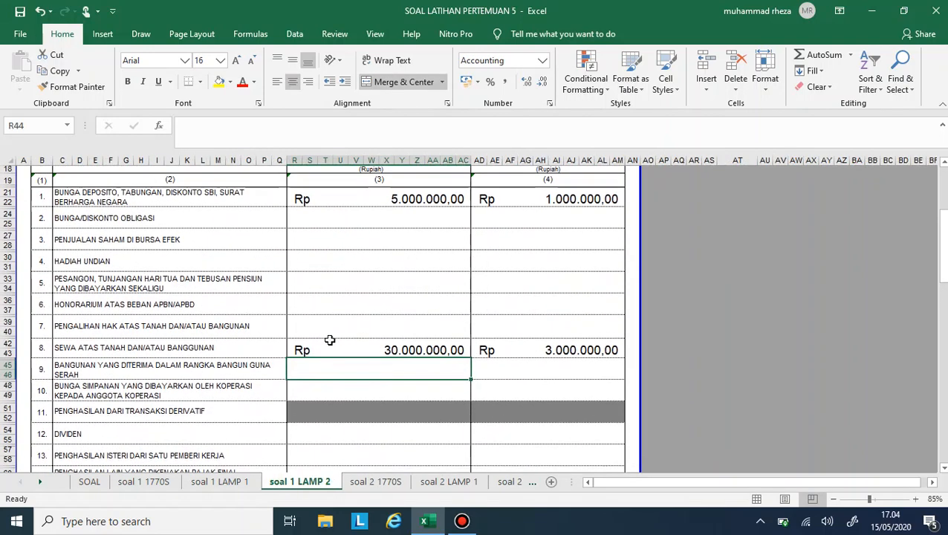
{"action": "left_click", "coordinate": [363, 239]}
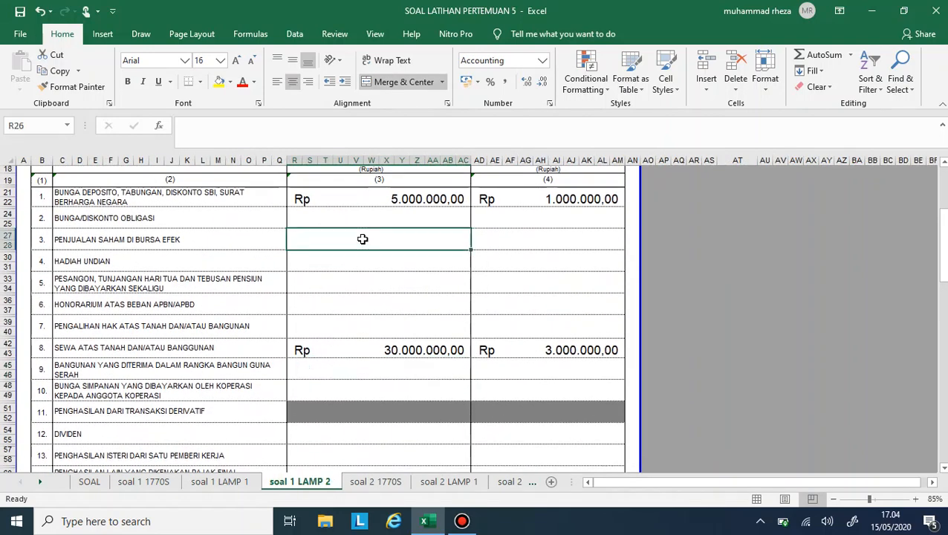
{"action": "type", "text": "30000000"}
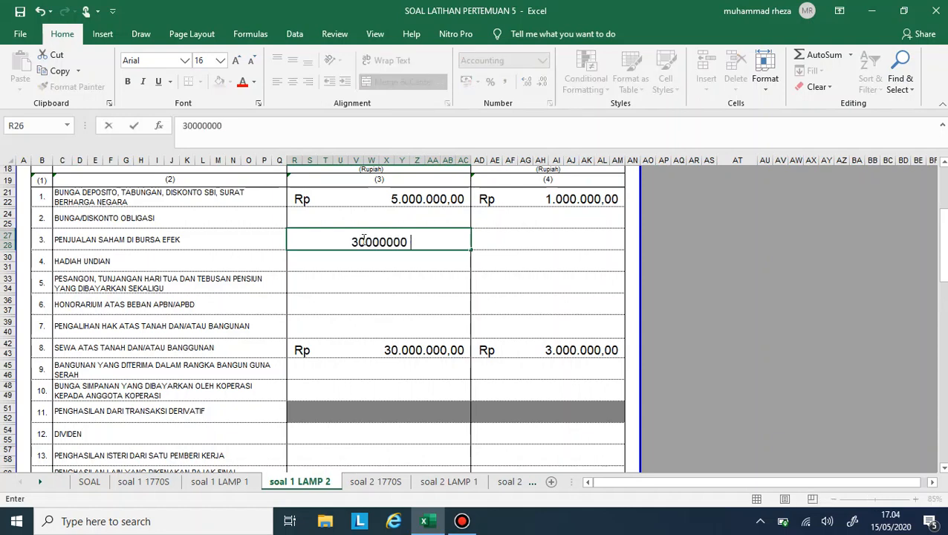
{"action": "key", "text": "Return"}
{"action": "left_click", "coordinate": [363, 238]}
{"action": "type", "text": "30"}
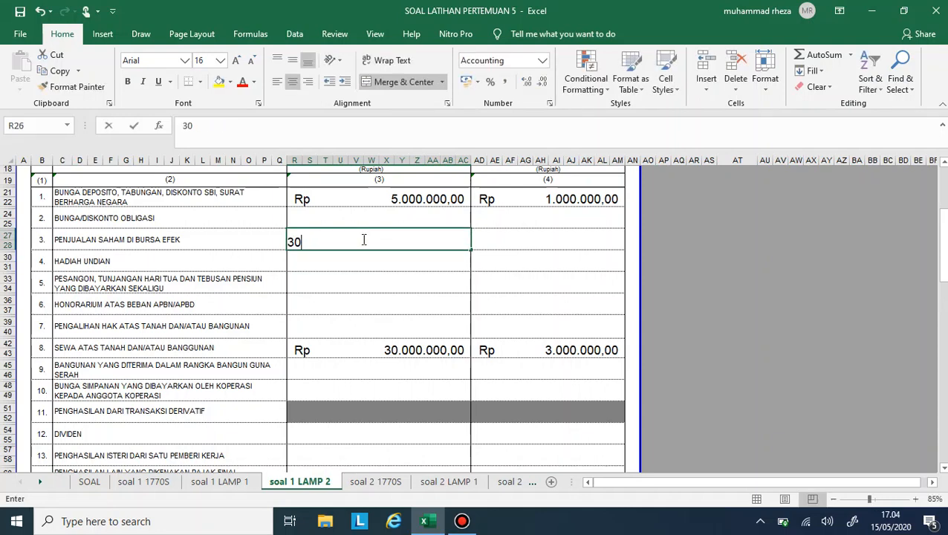
{"action": "type", "text": ".000.000"}
{"action": "key", "text": "Tab"}
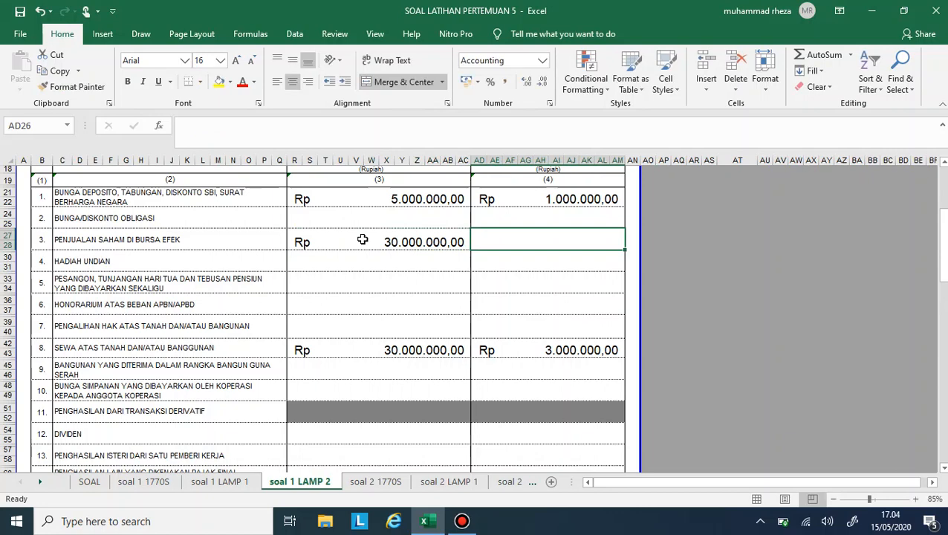
- Calculate the PPh Terutang on the stock exchange share sale in AD26 with the formula =0,1%*R26
{"action": "scroll", "coordinate": [362, 239], "scroll_direction": "up", "scroll_amount": 1}
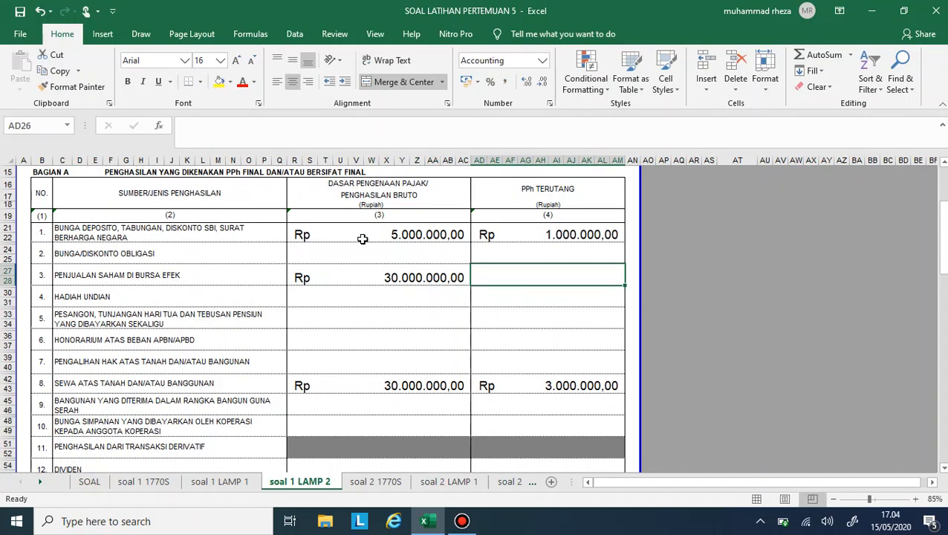
{"action": "type", "text": "=0,1"}
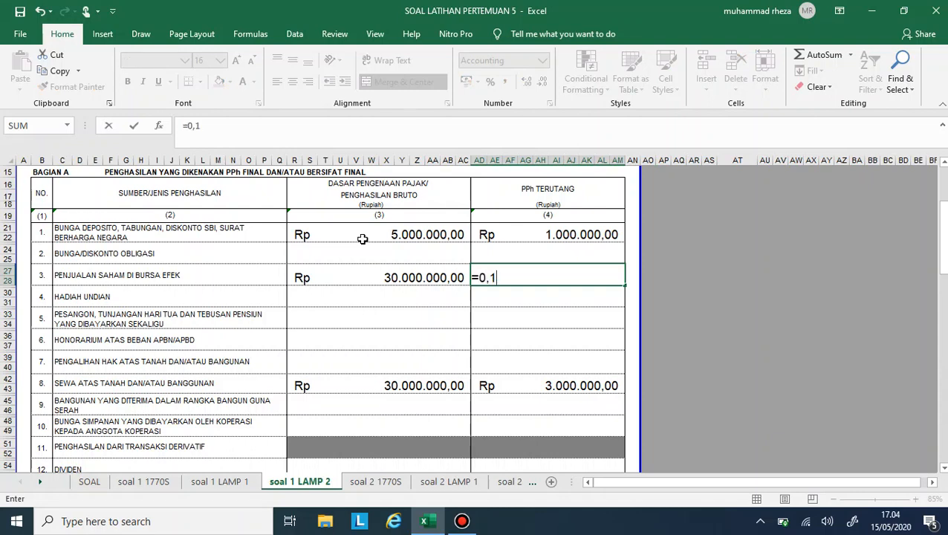
{"action": "type", "text": "%*"}
{"action": "key", "text": "Left"}
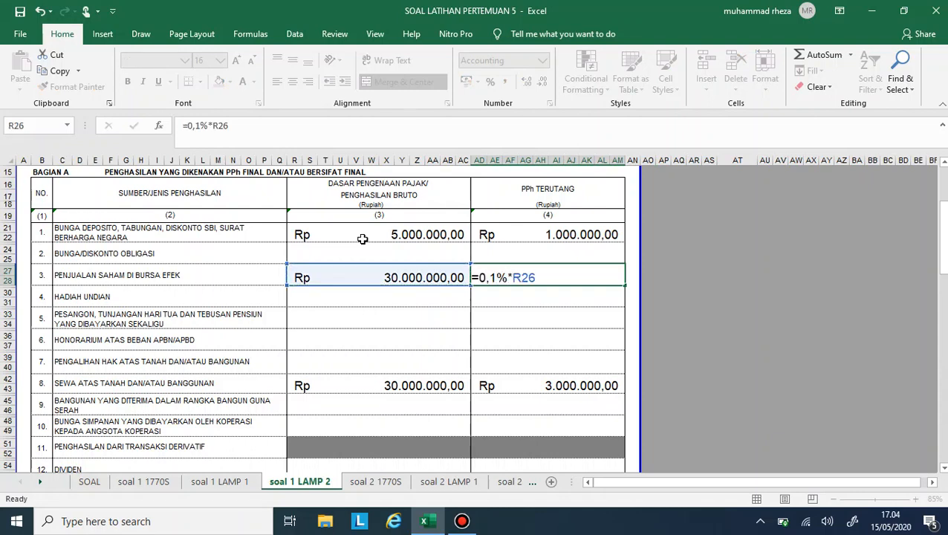
{"action": "key", "text": "Return"}
{"action": "scroll", "coordinate": [530, 301], "scroll_direction": "down", "scroll_amount": 4}
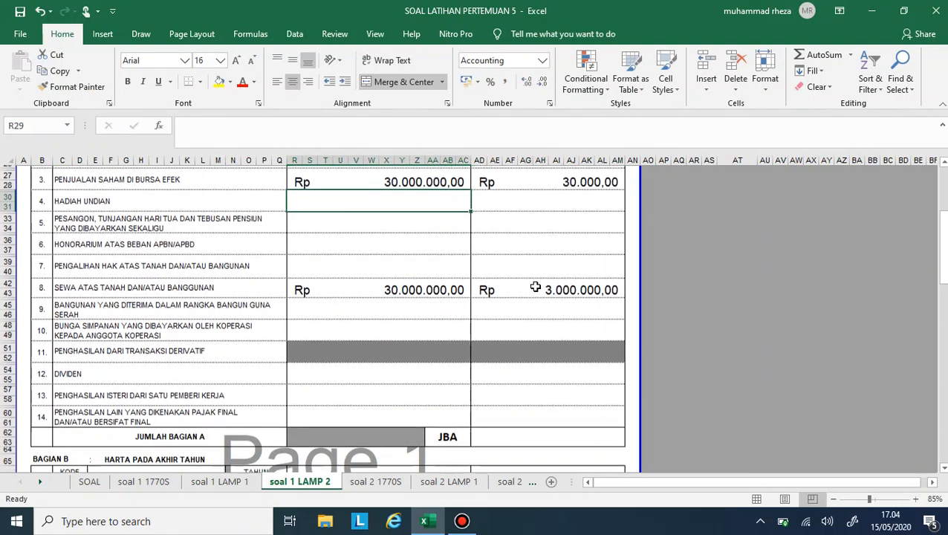
- Total the Bagian A PPh Terutang column in the JBA cell AD62 with a SUM of AD21:AM61
{"action": "scroll", "coordinate": [527, 355], "scroll_direction": "down", "scroll_amount": 1}
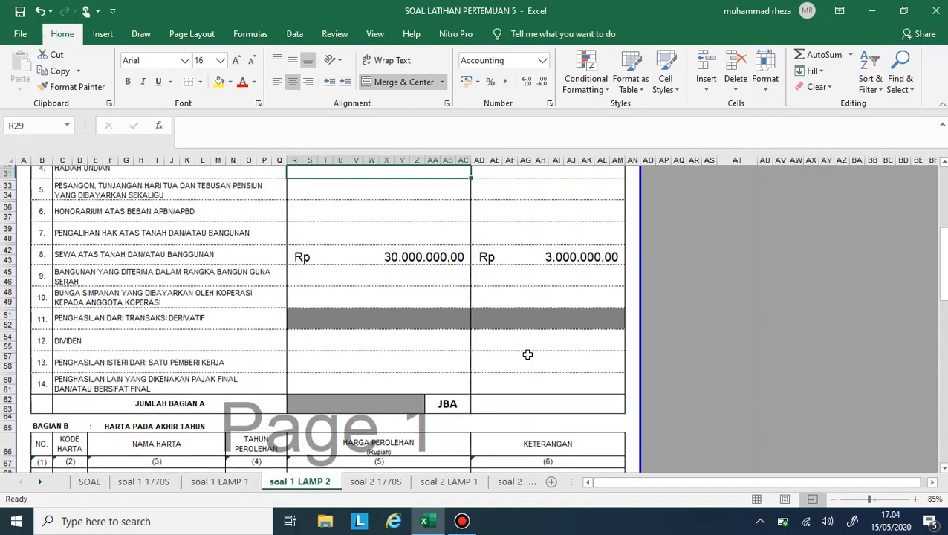
{"action": "scroll", "coordinate": [527, 354], "scroll_direction": "down", "scroll_amount": 2}
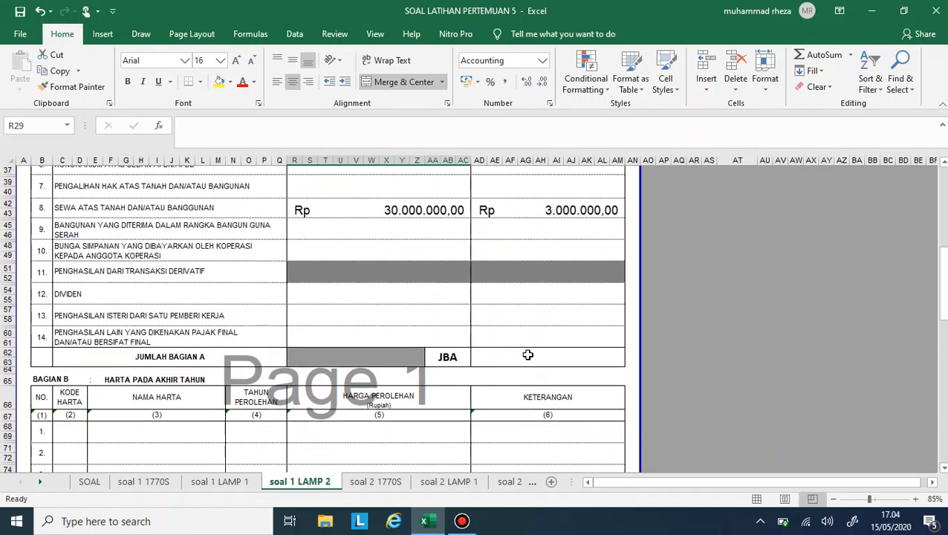
{"action": "scroll", "coordinate": [528, 355], "scroll_direction": "down", "scroll_amount": 3}
{"action": "scroll", "coordinate": [528, 355], "scroll_direction": "up", "scroll_amount": 10}
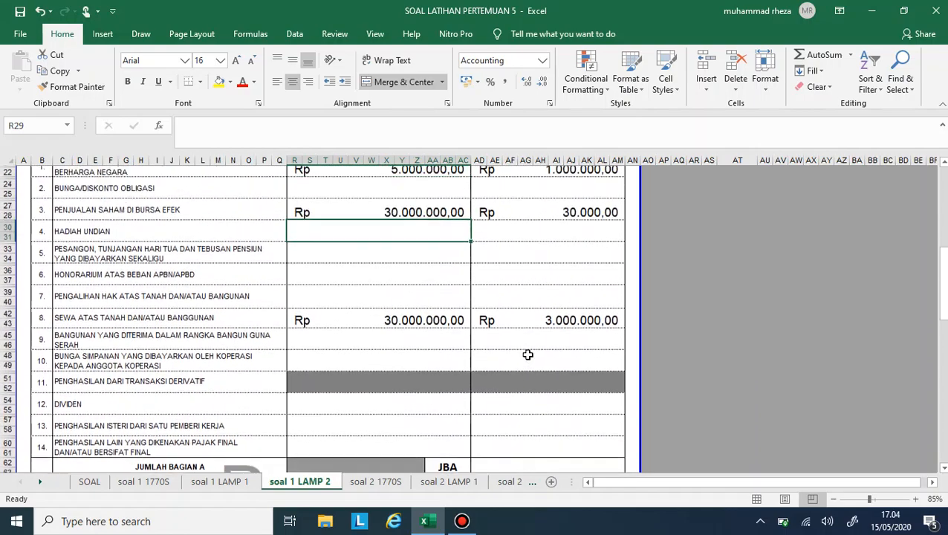
{"action": "scroll", "coordinate": [527, 354], "scroll_direction": "up", "scroll_amount": 3}
{"action": "scroll", "coordinate": [527, 355], "scroll_direction": "down", "scroll_amount": 10}
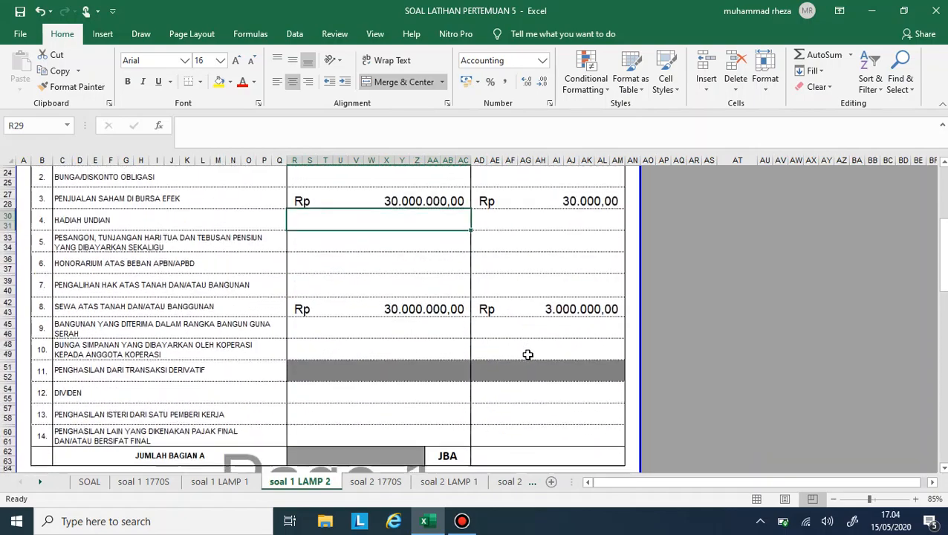
{"action": "left_click", "coordinate": [527, 391]}
{"action": "type", "text": "="}
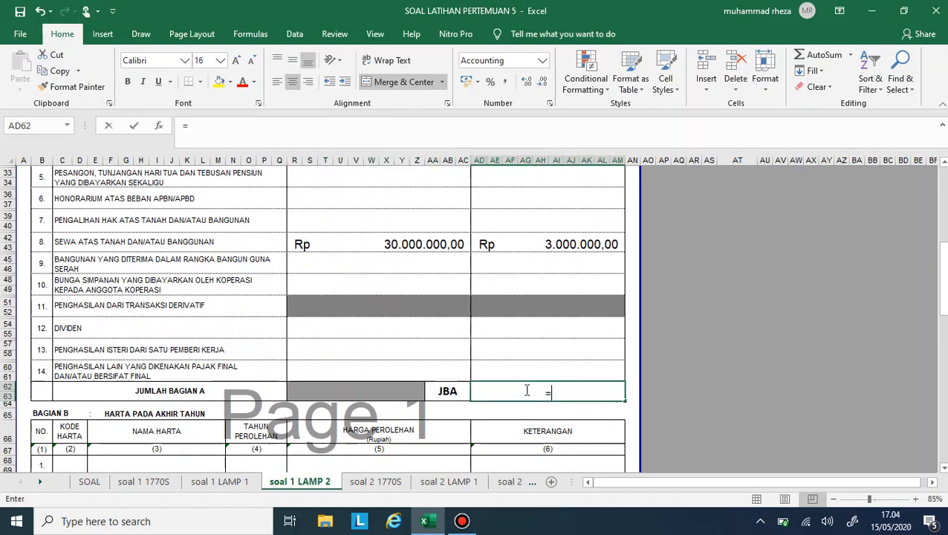
{"action": "type", "text": "SUM("}
{"action": "key", "text": "Up"}
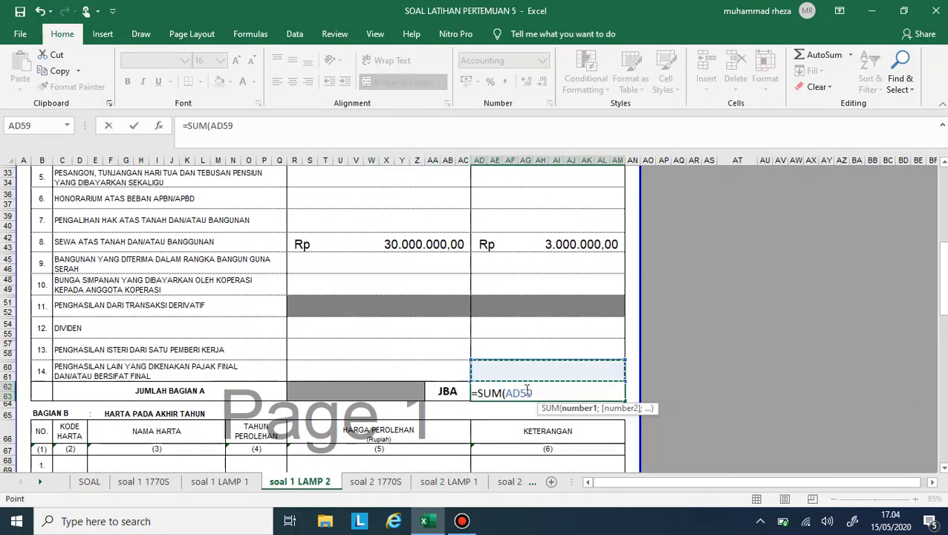
{"action": "key", "text": "shift+Up"}
{"action": "key", "text": "shift+Up"}
{"action": "key", "text": "shift+Up"}
{"action": "key", "text": "shift+Up"}
{"action": "key", "text": "shift+Up"}
{"action": "key", "text": "shift+Up"}
{"action": "key", "text": "shift+Up"}
{"action": "key", "text": "shift+Up"}
{"action": "key", "text": "shift+Up"}
{"action": "key", "text": "shift+Up"}
{"action": "key", "text": "shift+Up"}
{"action": "key", "text": "shift+Up"}
{"action": "key", "text": "shift+Up"}
{"action": "key", "text": "shift+Up"}
{"action": "key", "text": "shift+Up"}
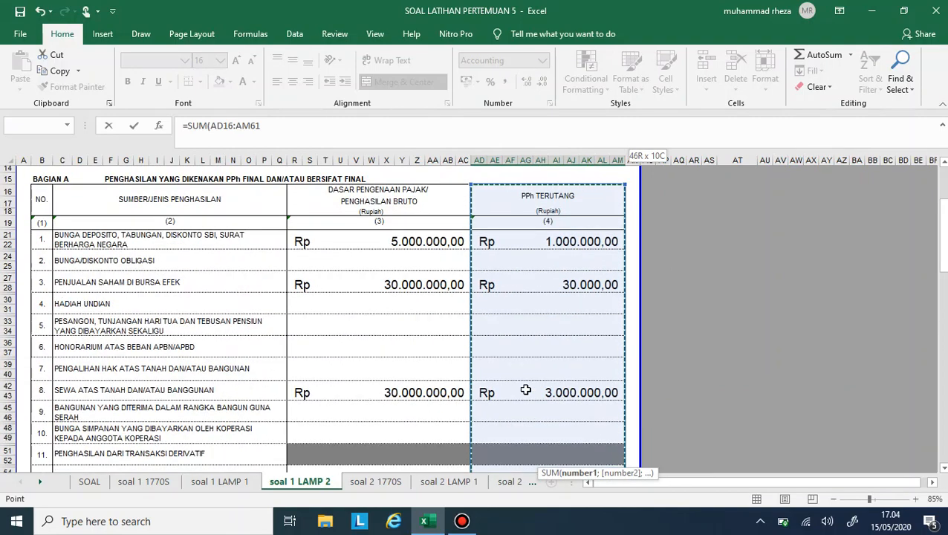
{"action": "key", "text": "shift+Down"}
{"action": "key", "text": "shift+Down"}
{"action": "key", "text": "shift+Down"}
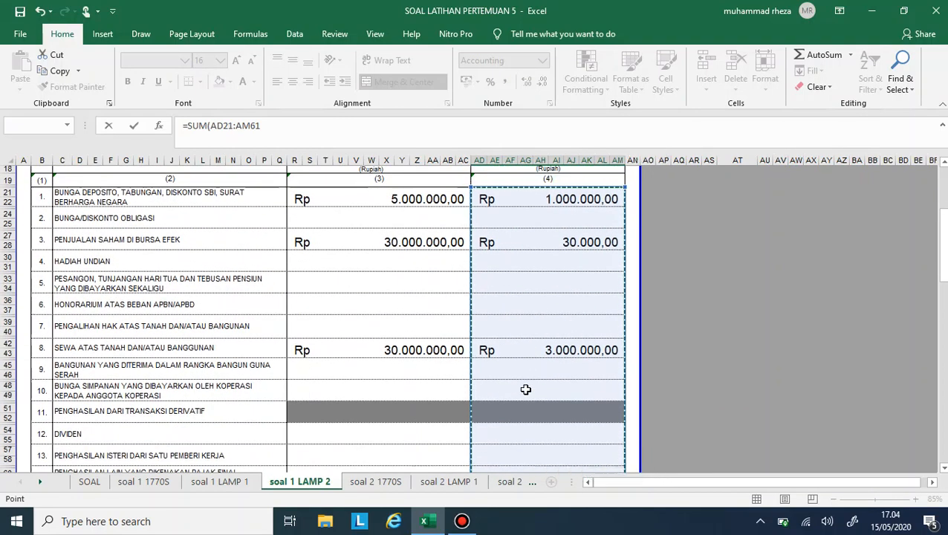
{"action": "key", "text": "Return"}
- Merge and center the Nama Harta cells E68:M69 for row 1 of Bagian B
{"action": "scroll", "coordinate": [525, 389], "scroll_direction": "up", "scroll_amount": 5}
{"action": "scroll", "coordinate": [526, 389], "scroll_direction": "down", "scroll_amount": 5}
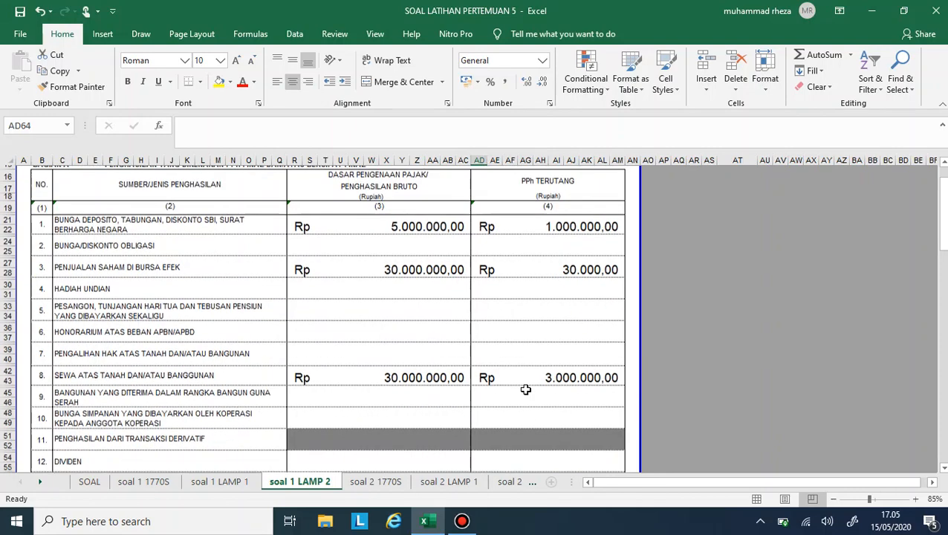
{"action": "scroll", "coordinate": [525, 389], "scroll_direction": "down", "scroll_amount": 3}
{"action": "scroll", "coordinate": [525, 389], "scroll_direction": "down", "scroll_amount": 2}
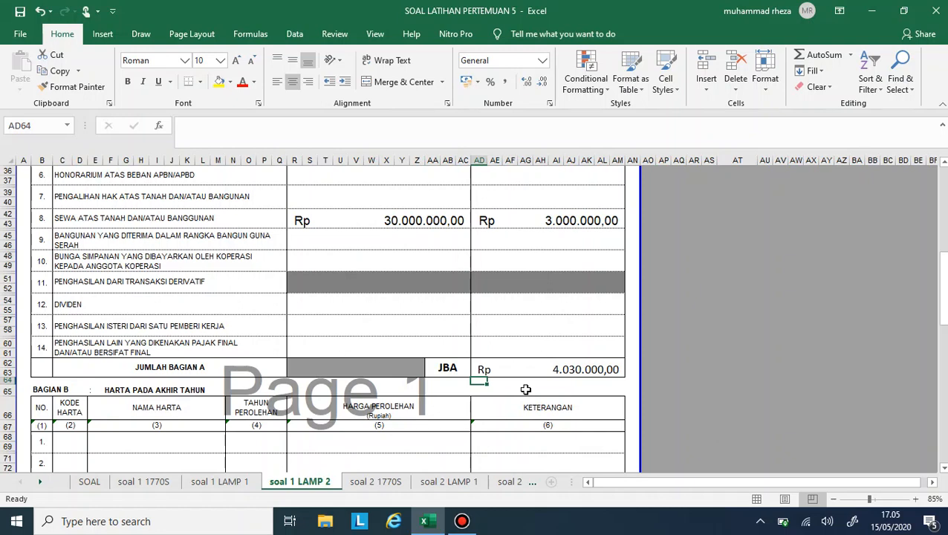
{"action": "scroll", "coordinate": [452, 438], "scroll_direction": "down", "scroll_amount": 5}
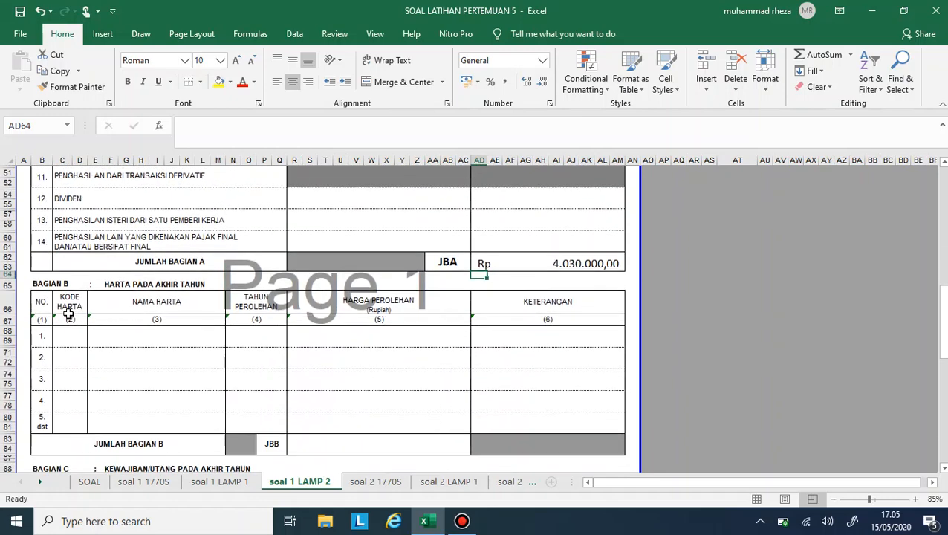
{"action": "left_click", "coordinate": [64, 334]}
{"action": "scroll", "coordinate": [250, 209], "scroll_direction": "up", "scroll_amount": 1}
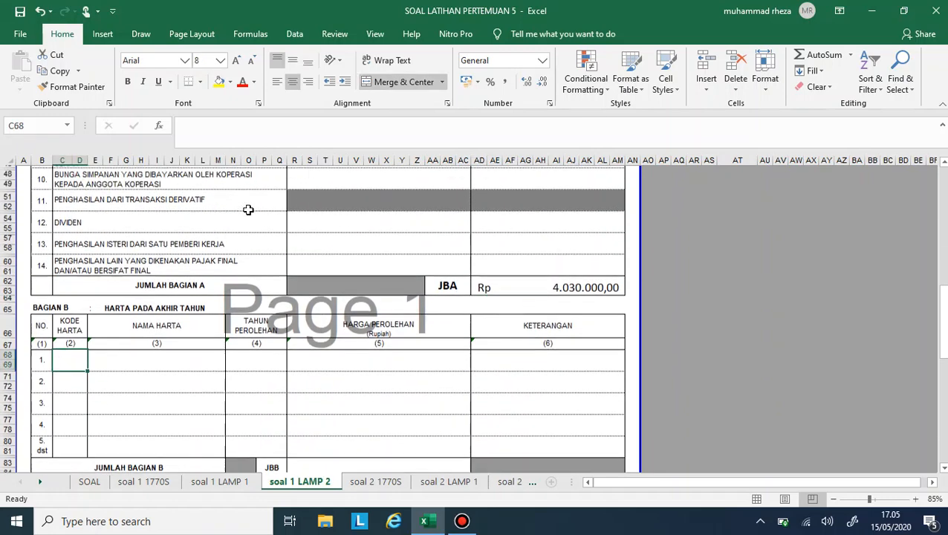
{"action": "scroll", "coordinate": [250, 210], "scroll_direction": "down", "scroll_amount": 3}
{"action": "left_click", "coordinate": [188, 286]}
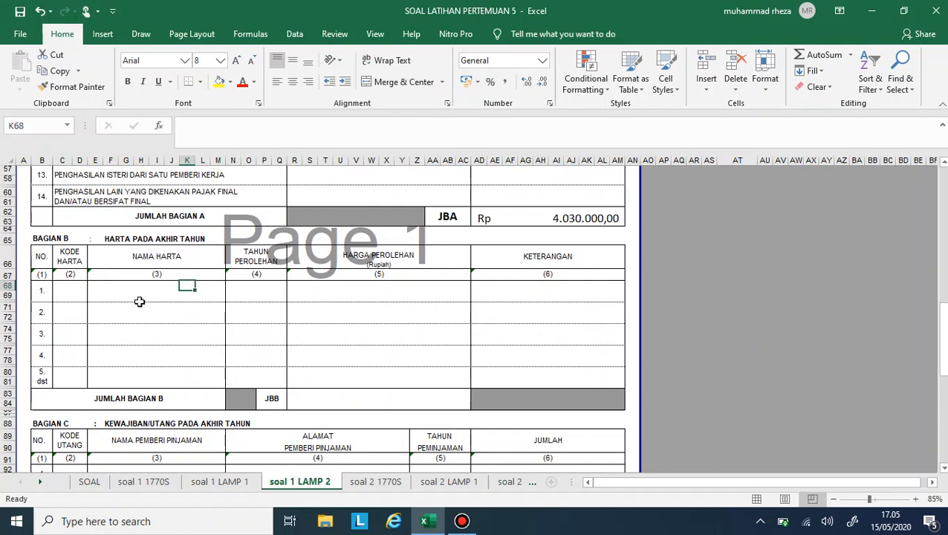
{"action": "left_click_drag", "start_coordinate": [101, 285], "coordinate": [213, 296]}
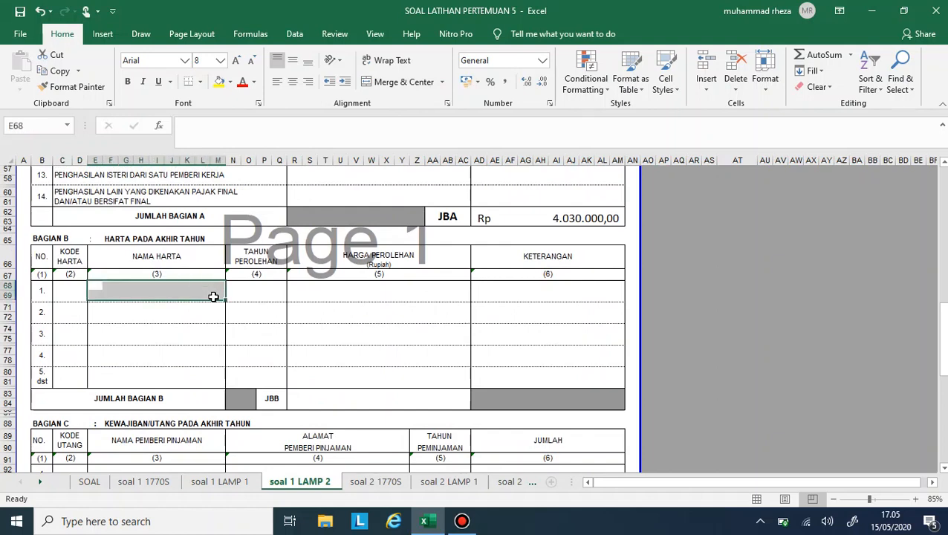
{"action": "left_click", "coordinate": [370, 84]}
{"action": "left_click_drag", "start_coordinate": [95, 311], "coordinate": [235, 315]}
{"action": "left_click", "coordinate": [250, 315]}
{"action": "left_click", "coordinate": [311, 307]}
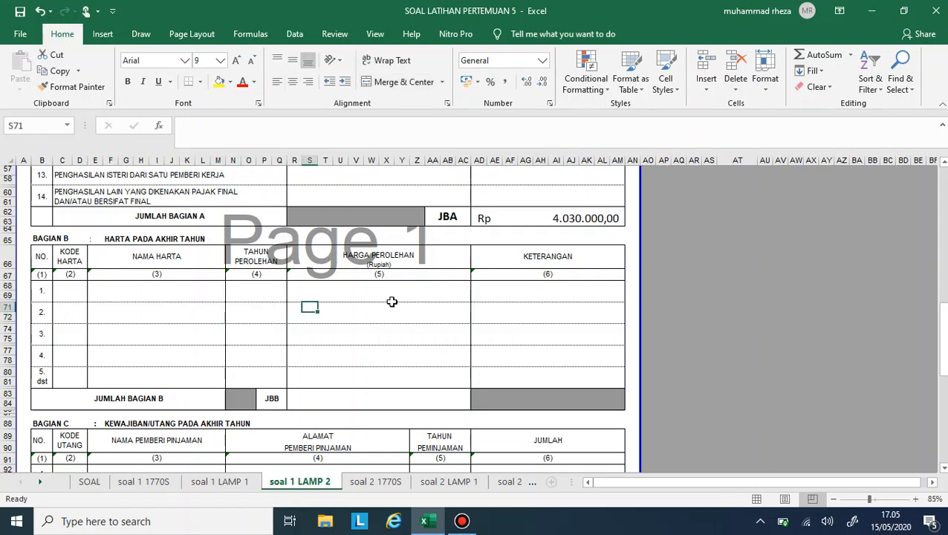
{"action": "left_click", "coordinate": [390, 302]}
{"action": "left_click_drag", "start_coordinate": [97, 307], "coordinate": [227, 315]}
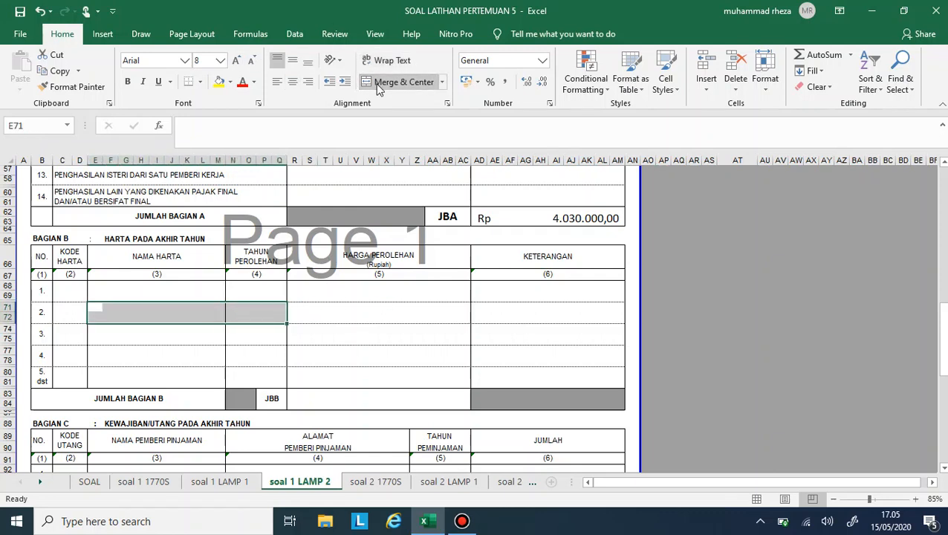
{"action": "left_click", "coordinate": [397, 82]}
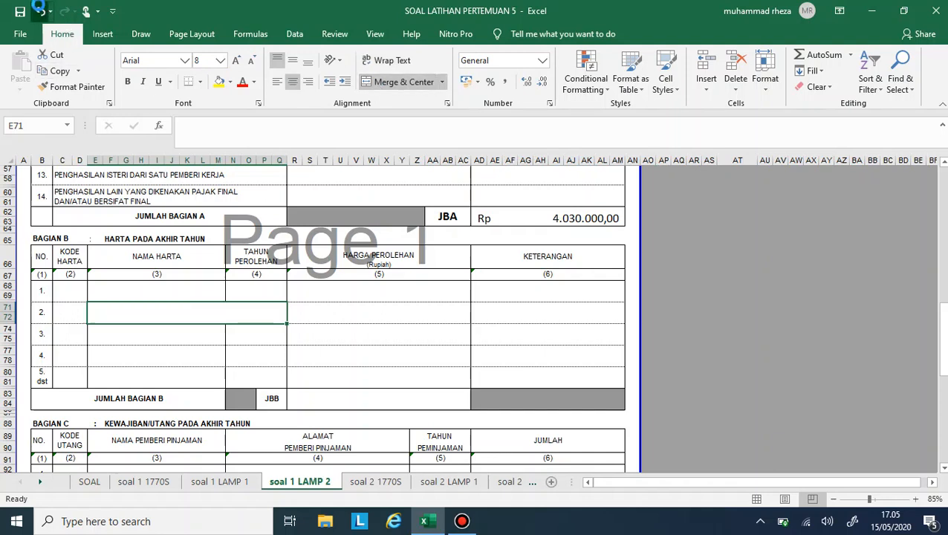
{"action": "left_click", "coordinate": [41, 10]}
- Merge and center the Nama Harta cells, columns E to M, separately for each of rows 2 to 5 of Bagian B
{"action": "left_click", "coordinate": [125, 307]}
{"action": "left_click_drag", "start_coordinate": [101, 306], "coordinate": [221, 321]}
{"action": "left_click", "coordinate": [399, 81]}
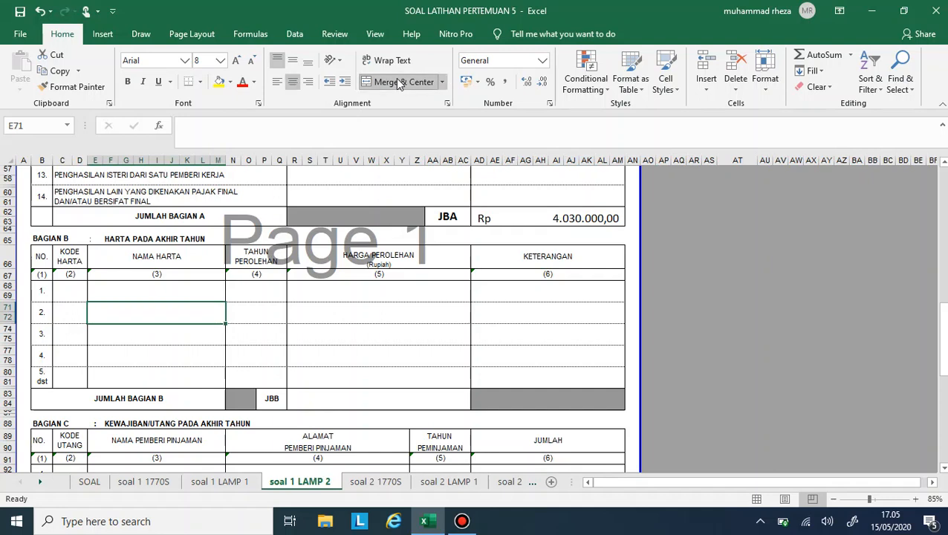
{"action": "left_click", "coordinate": [93, 329]}
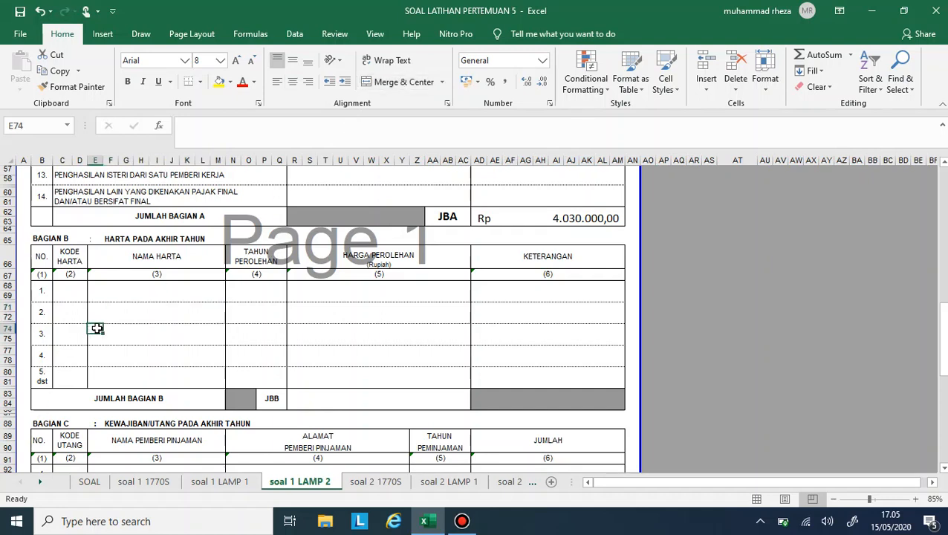
{"action": "left_click_drag", "start_coordinate": [96, 329], "coordinate": [215, 342]}
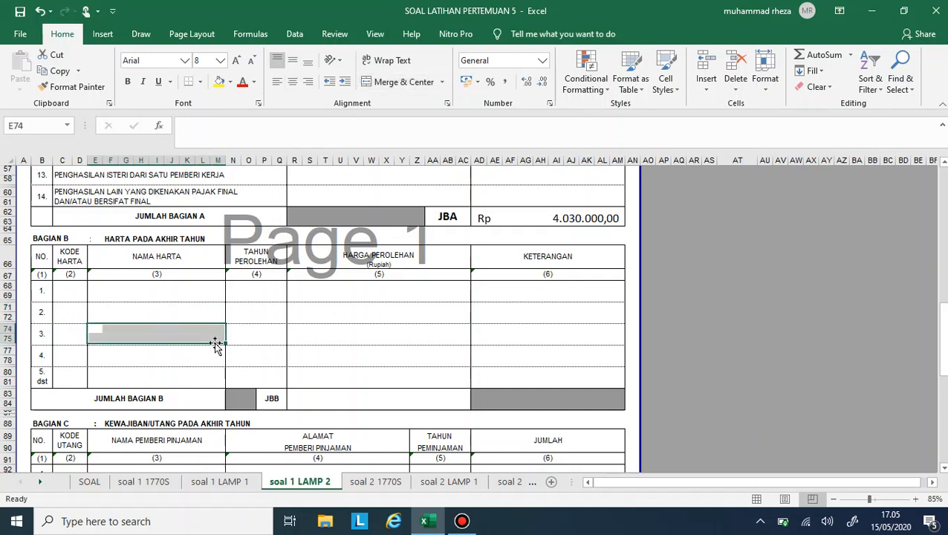
{"action": "left_click", "coordinate": [371, 83]}
{"action": "mouse_move", "coordinate": [87, 350]}
{"action": "left_mouse_down"}
{"action": "mouse_move", "coordinate": [138, 364]}
{"action": "mouse_move", "coordinate": [95, 349]}
{"action": "mouse_move", "coordinate": [223, 358]}
{"action": "left_mouse_up"}
{"action": "left_click", "coordinate": [399, 88]}
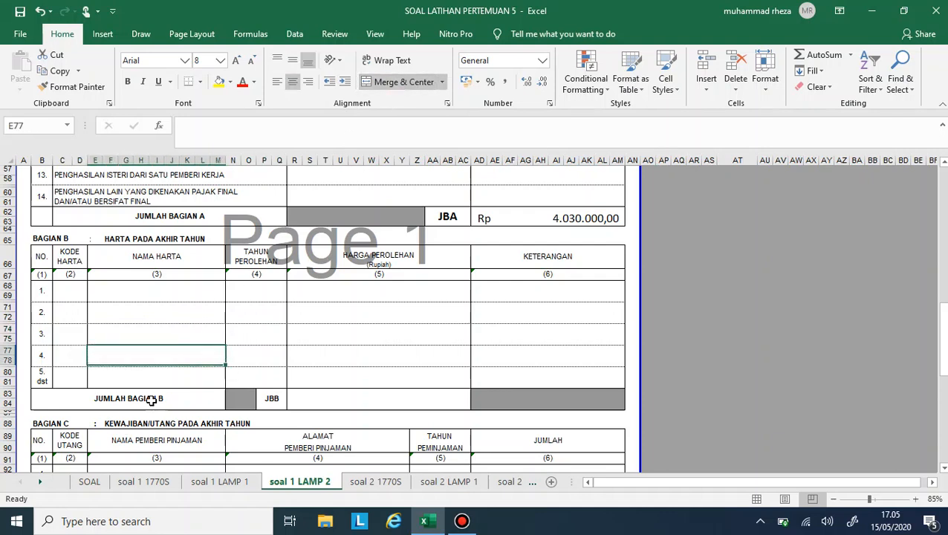
{"action": "left_click_drag", "start_coordinate": [94, 368], "coordinate": [221, 382]}
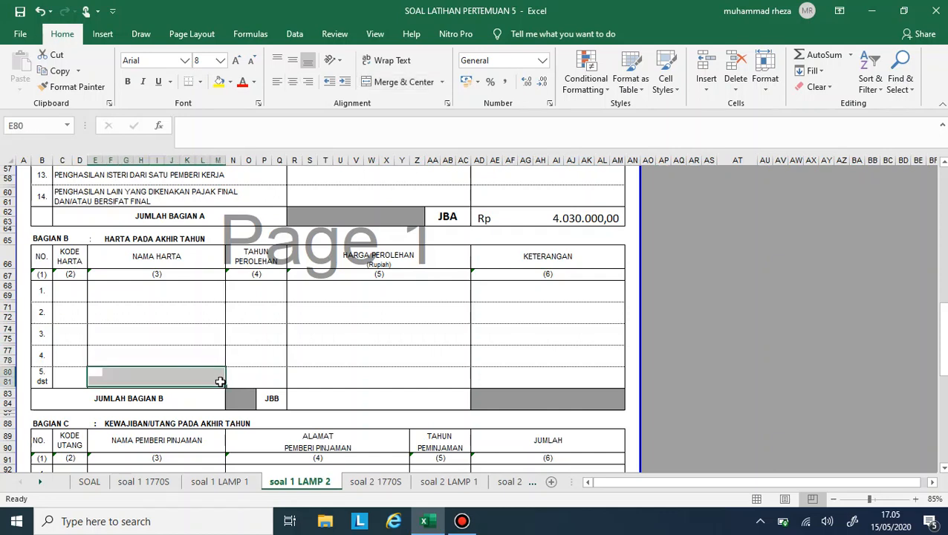
{"action": "left_click", "coordinate": [399, 82]}
- Merge and center the Harga Perolehan cells R68:AC69 for row 1 of Bagian B
{"action": "left_click", "coordinate": [322, 296]}
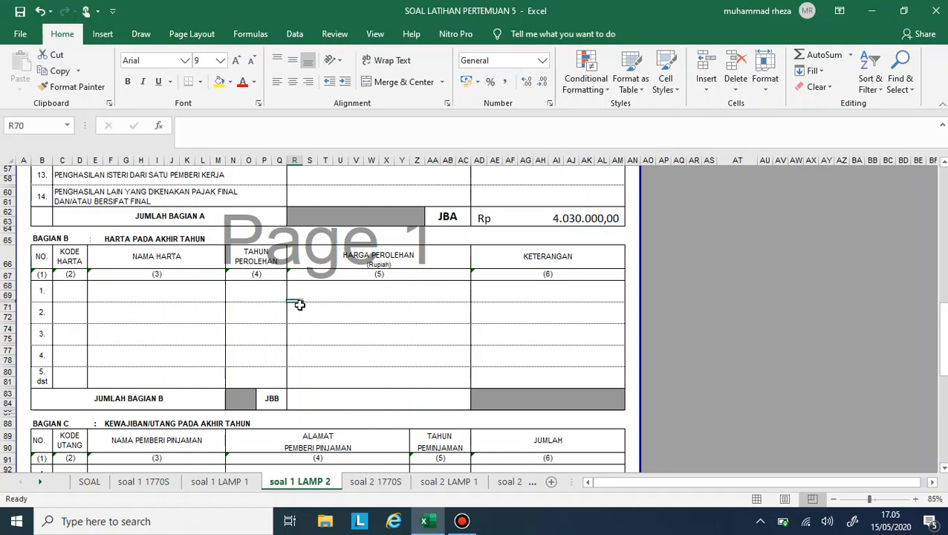
{"action": "left_click", "coordinate": [301, 309]}
{"action": "left_click", "coordinate": [294, 278]}
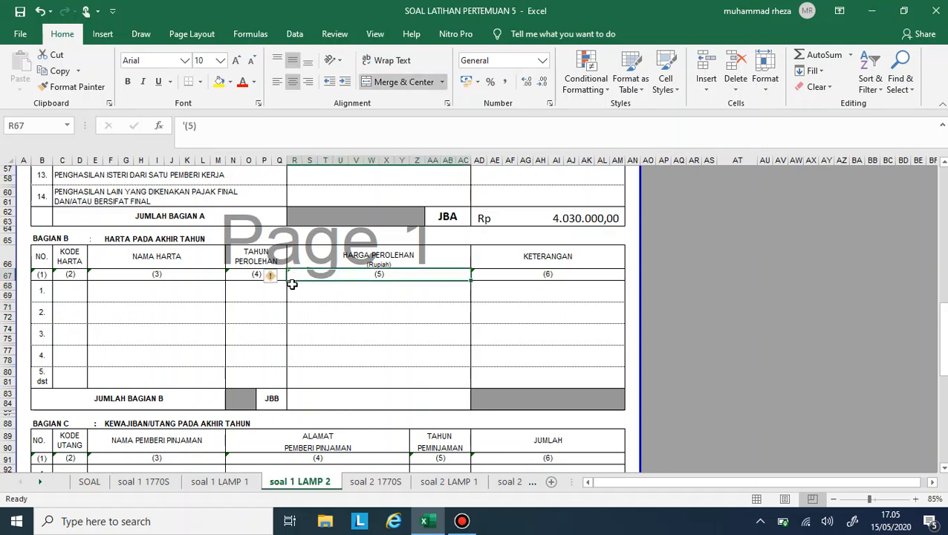
{"action": "mouse_move", "coordinate": [292, 285]}
{"action": "left_mouse_down"}
{"action": "mouse_move", "coordinate": [360, 307]}
{"action": "mouse_move", "coordinate": [465, 296]}
{"action": "left_mouse_up"}
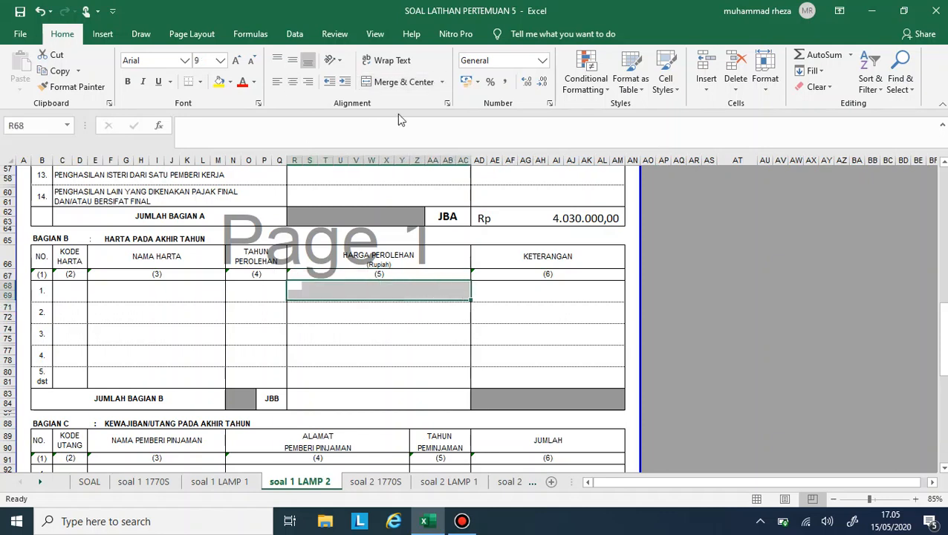
{"action": "left_click", "coordinate": [403, 81]}
- Copy the merged Harga Perolehan cell of row 1 into rows 2 to 5 of Bagian B
{"action": "key", "text": "ctrl+c"}
{"action": "key", "text": "Down"}
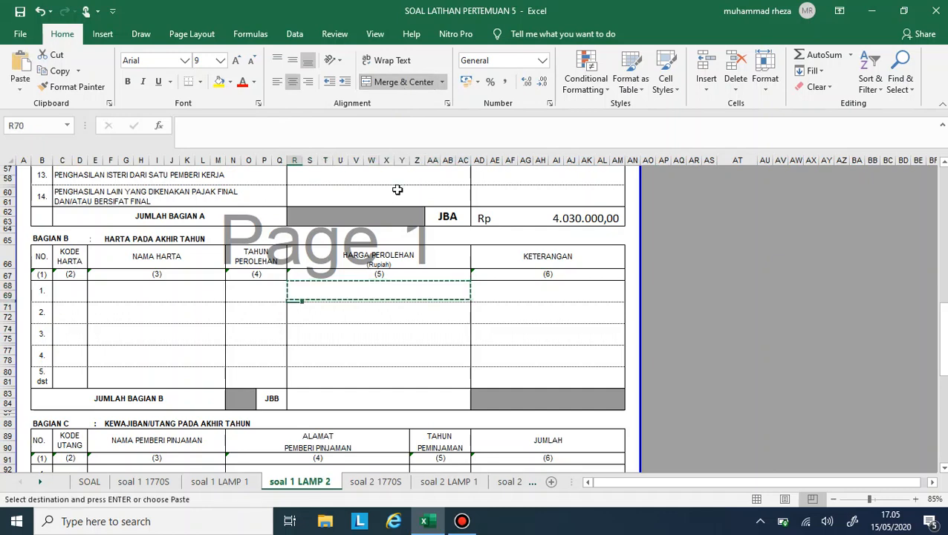
{"action": "key", "text": "Down"}
{"action": "key", "text": "ctrl+v"}
{"action": "key", "text": "Down"}
{"action": "key", "text": "Down"}
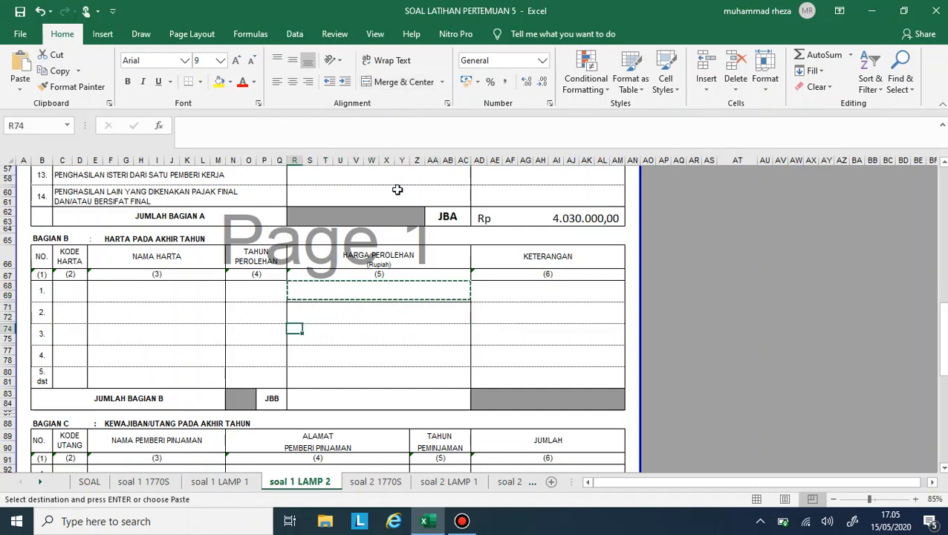
{"action": "key", "text": "ctrl+v"}
{"action": "key", "text": "Down"}
{"action": "key", "text": "ctrl+v"}
{"action": "key", "text": "Down"}
{"action": "key", "text": "ctrl+v"}
{"action": "key", "text": "Right"}
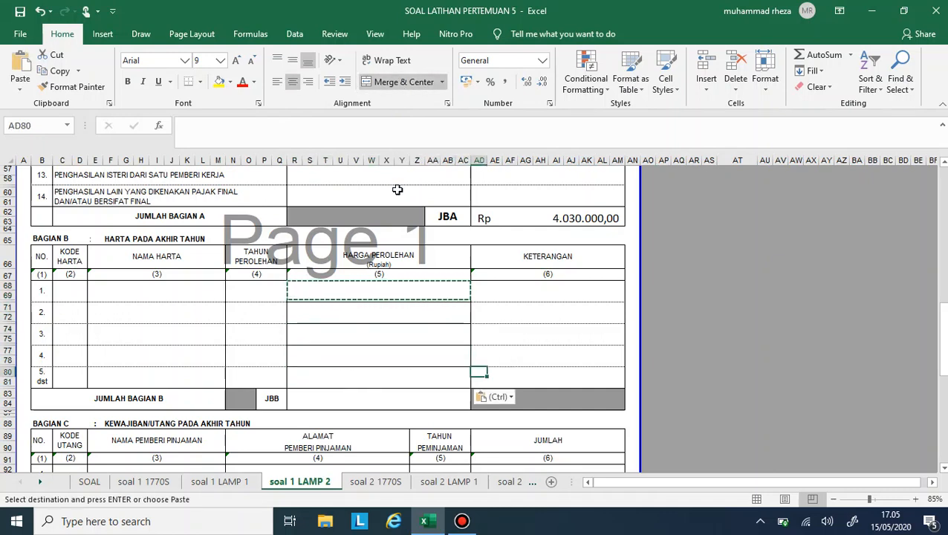
- Merge and center the Keterangan cells AD68:AM69 for row 1 of Bagian B
{"action": "left_click", "coordinate": [480, 286]}
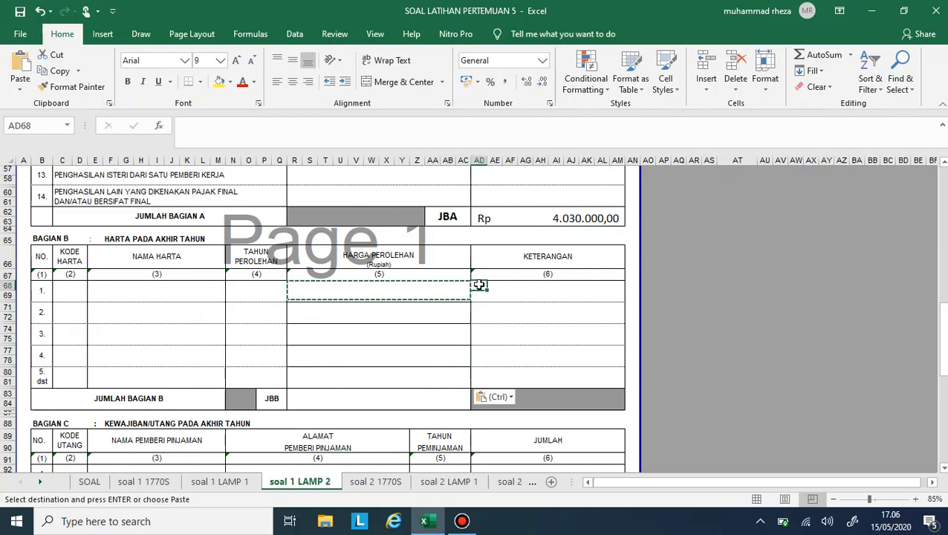
{"action": "left_click_drag", "start_coordinate": [479, 285], "coordinate": [621, 295]}
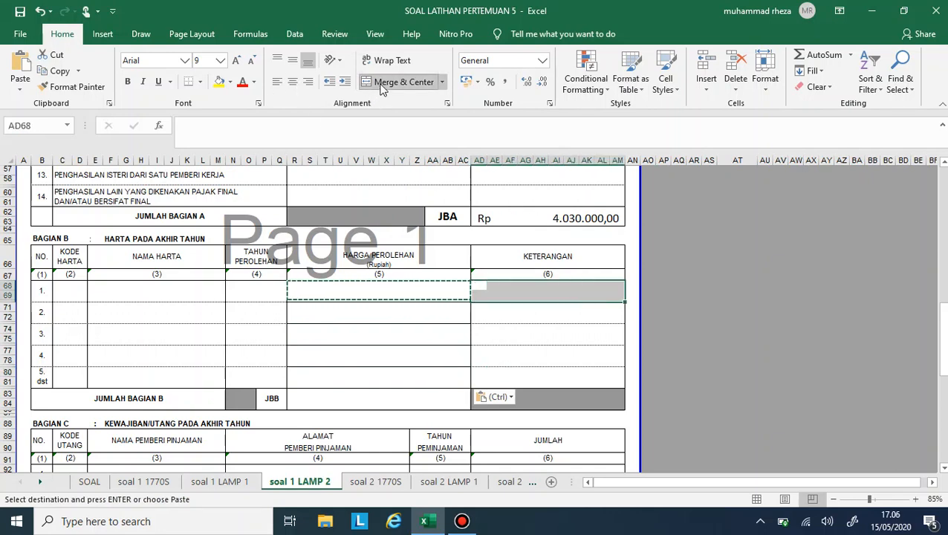
{"action": "left_click", "coordinate": [503, 294]}
{"action": "left_click", "coordinate": [479, 285]}
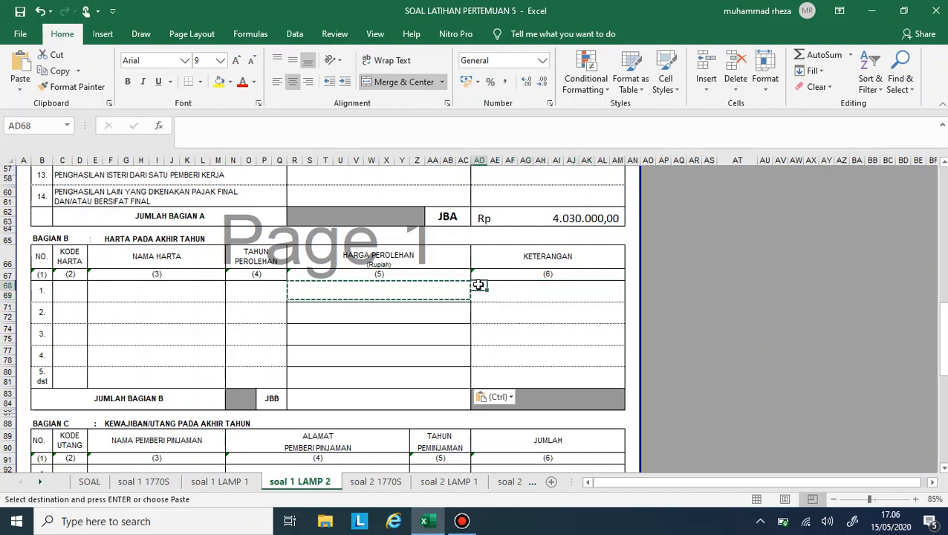
{"action": "left_click_drag", "start_coordinate": [480, 286], "coordinate": [542, 296]}
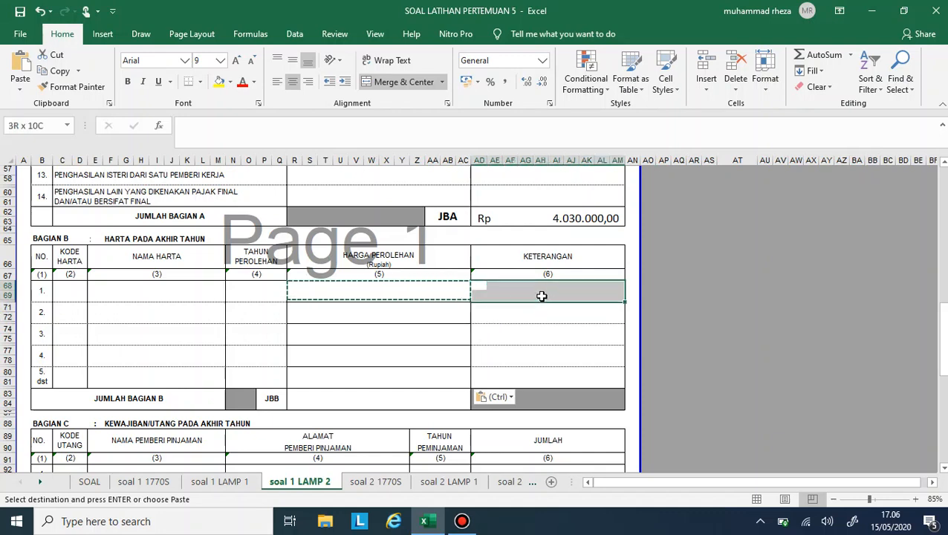
{"action": "left_click", "coordinate": [425, 84]}
- Copy the merged Keterangan cell of row 1 into rows 2 to 5 of Bagian B
{"action": "key", "text": "ctrl+c"}
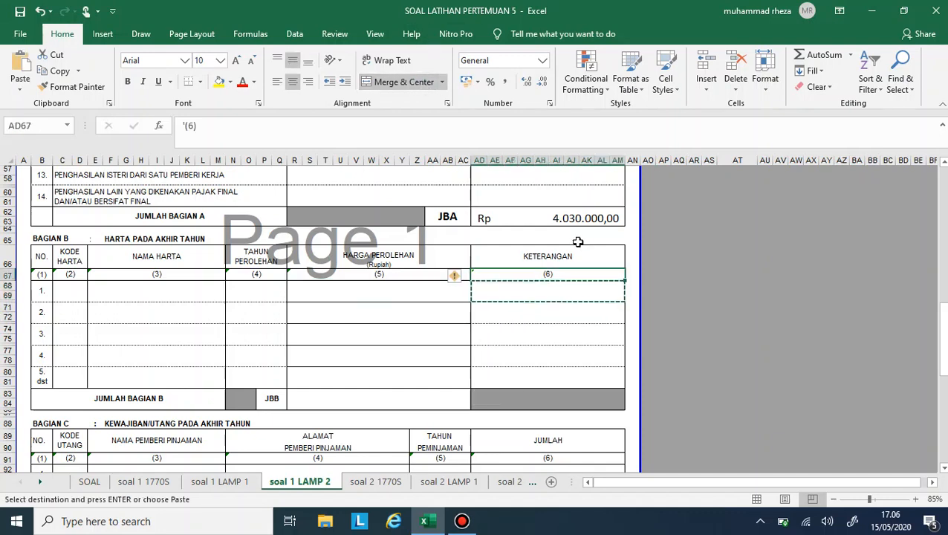
{"action": "key", "text": "Up"}
{"action": "key", "text": "Up"}
{"action": "key", "text": "Down"}
{"action": "key", "text": "Down"}
{"action": "key", "text": "Down"}
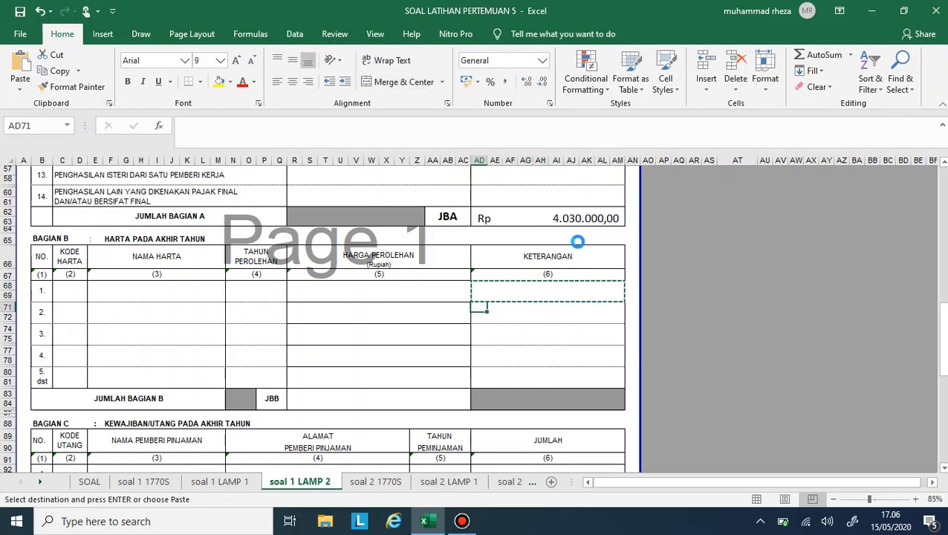
{"action": "key", "text": "ctrl+v"}
{"action": "key", "text": "Down"}
{"action": "key", "text": "ctrl+v"}
{"action": "key", "text": "Down"}
{"action": "key", "text": "ctrl+v"}
{"action": "key", "text": "Down"}
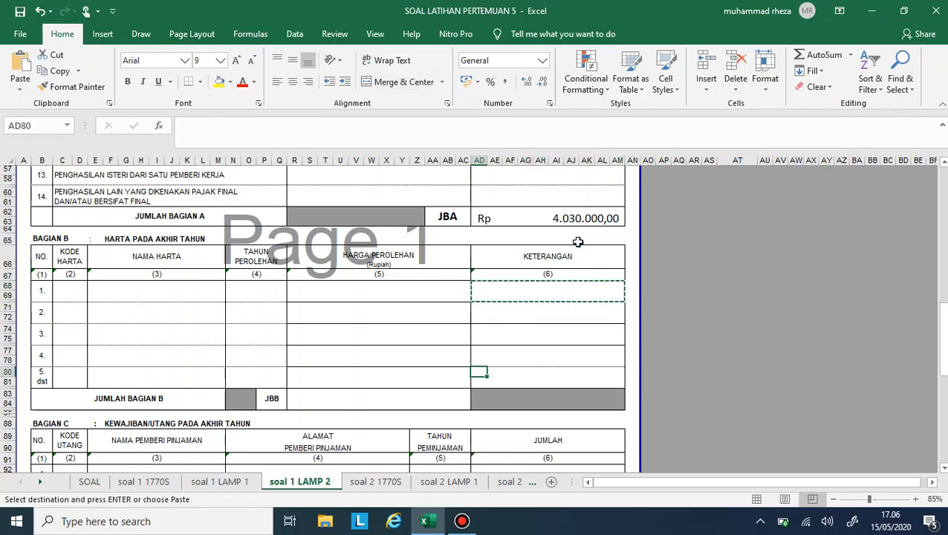
{"action": "key", "text": "ctrl+v"}
- Merge and center the Harga Perolehan total cells R83:AC84 in the Jumlah Bagian B row
{"action": "left_click", "coordinate": [394, 402]}
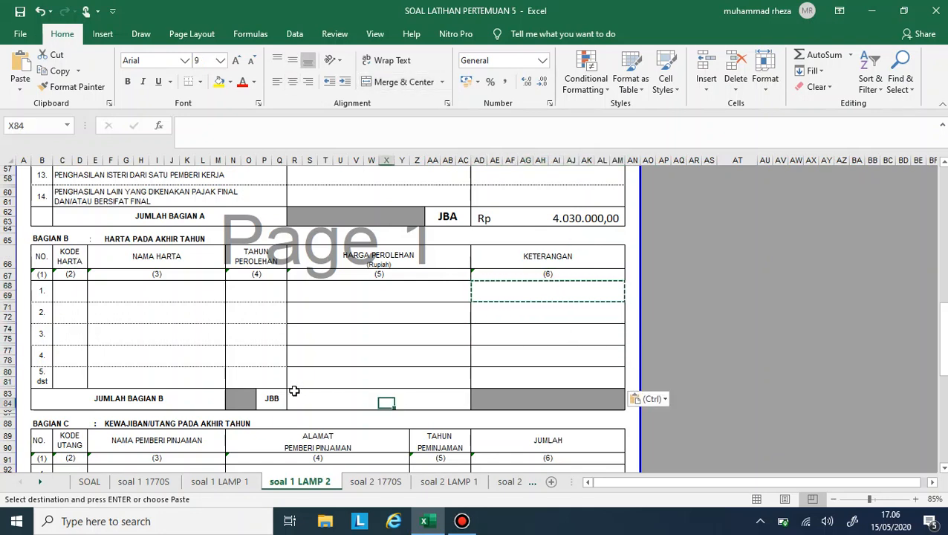
{"action": "left_click_drag", "start_coordinate": [292, 391], "coordinate": [461, 399]}
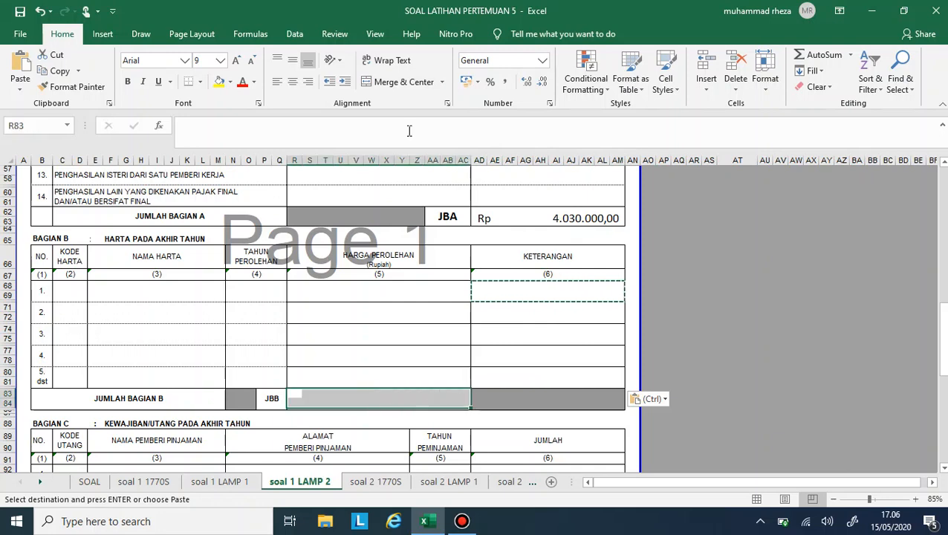
{"action": "left_click", "coordinate": [403, 81]}
{"action": "left_click", "coordinate": [378, 301]}
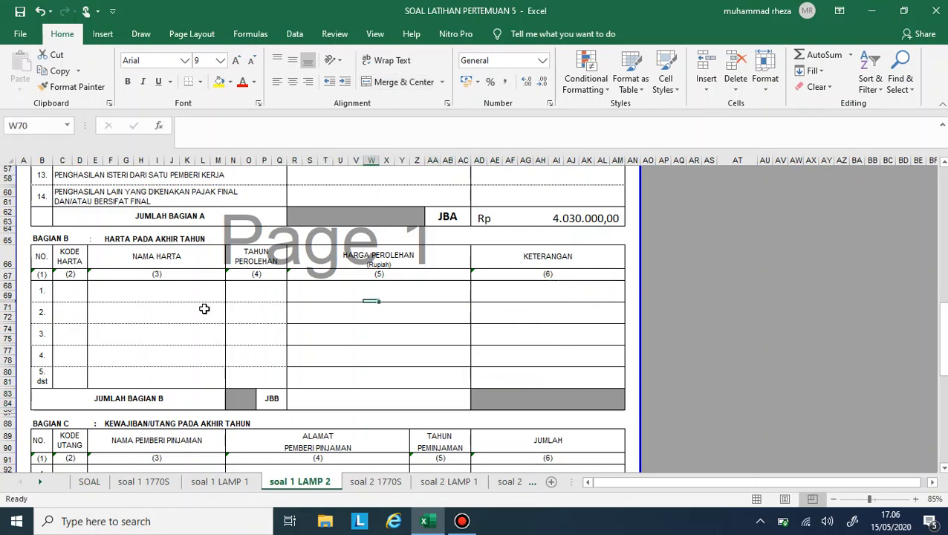
- Review the husband's and wife's asset lists and the debt list on the SOAL sheet, and return to soal 1 LAMP 2
{"action": "left_click", "coordinate": [71, 289]}
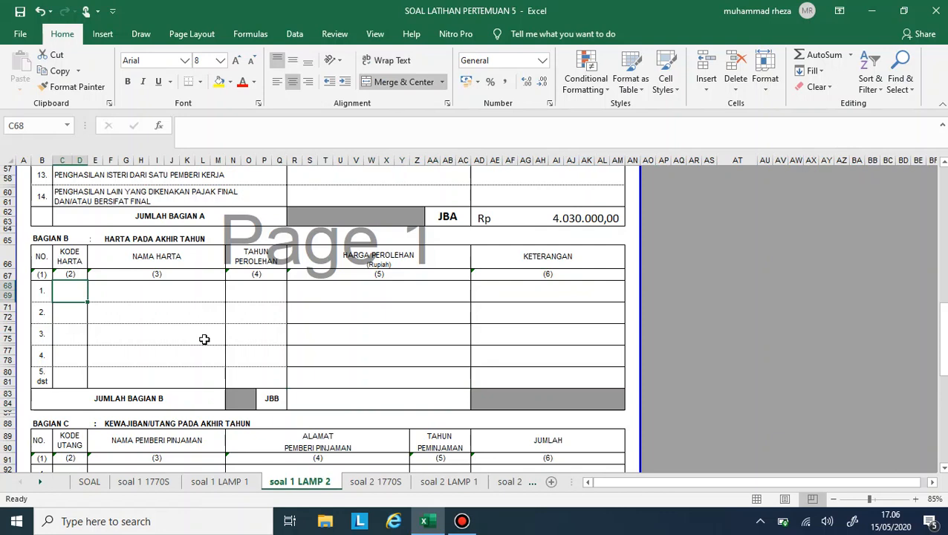
{"action": "mouse_move", "coordinate": [424, 524]}
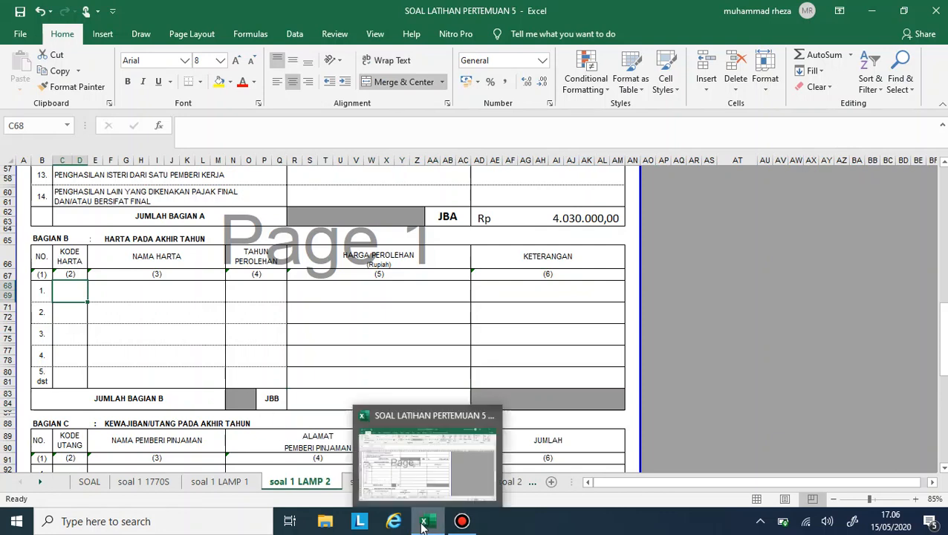
{"action": "left_click", "coordinate": [85, 483]}
{"action": "scroll", "coordinate": [108, 437], "scroll_direction": "down", "scroll_amount": 1}
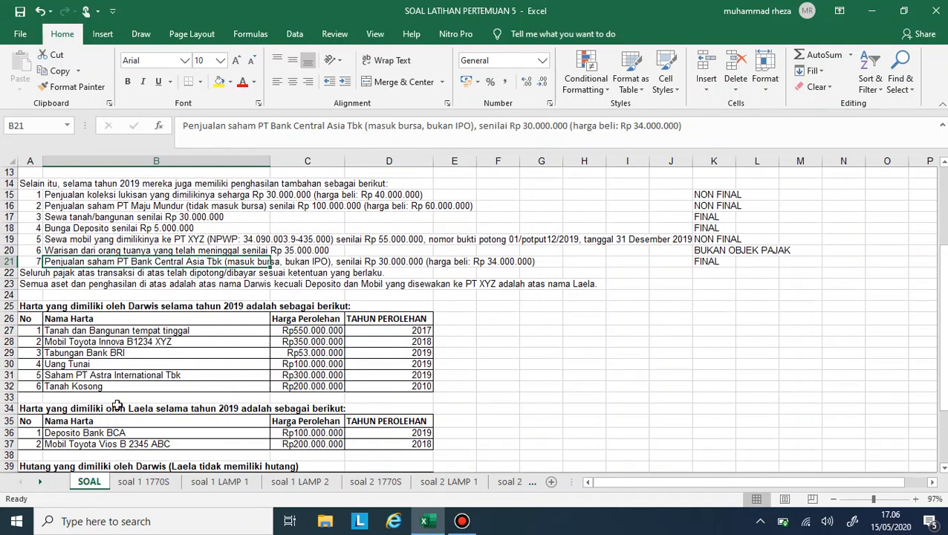
{"action": "scroll", "coordinate": [117, 404], "scroll_direction": "down", "scroll_amount": 2}
{"action": "scroll", "coordinate": [116, 405], "scroll_direction": "down", "scroll_amount": 1}
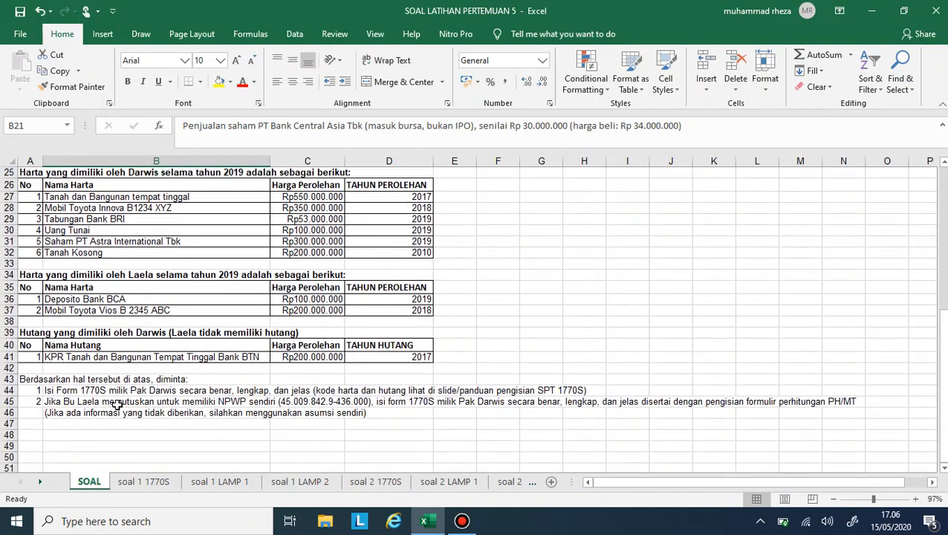
{"action": "scroll", "coordinate": [117, 405], "scroll_direction": "up", "scroll_amount": 1}
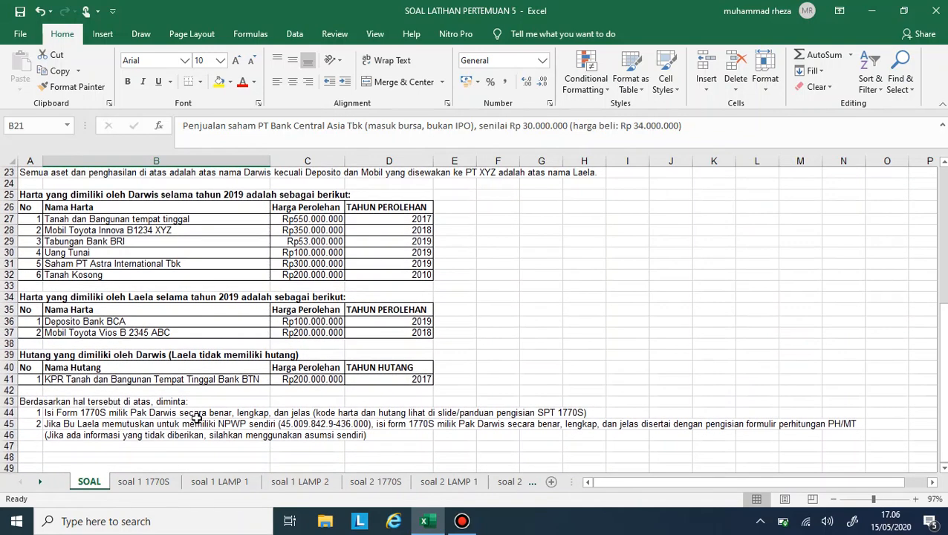
{"action": "left_click", "coordinate": [383, 483]}
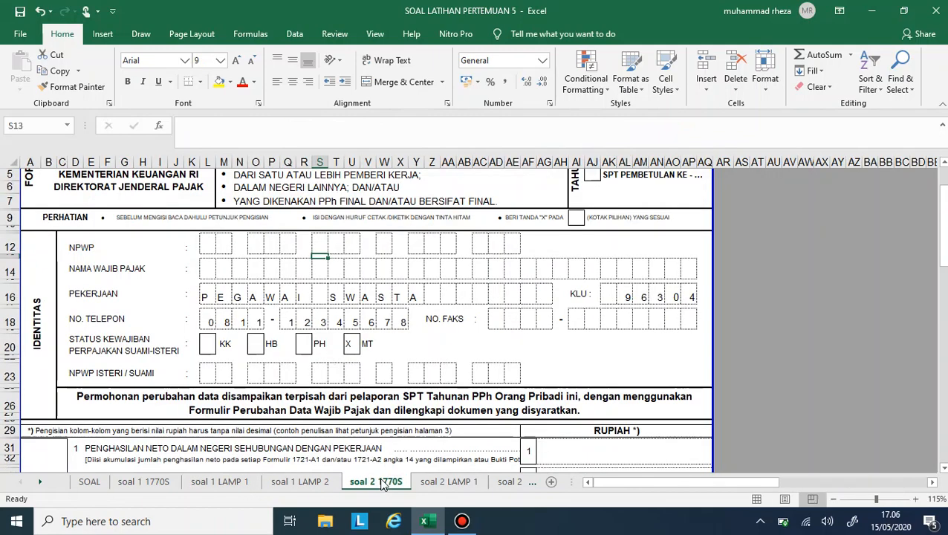
{"action": "left_click", "coordinate": [303, 482]}
- Look through Bagian B to D of Lampiran II down to the note on making extra forms when space is insufficient
{"action": "scroll", "coordinate": [174, 364], "scroll_direction": "down", "scroll_amount": 2}
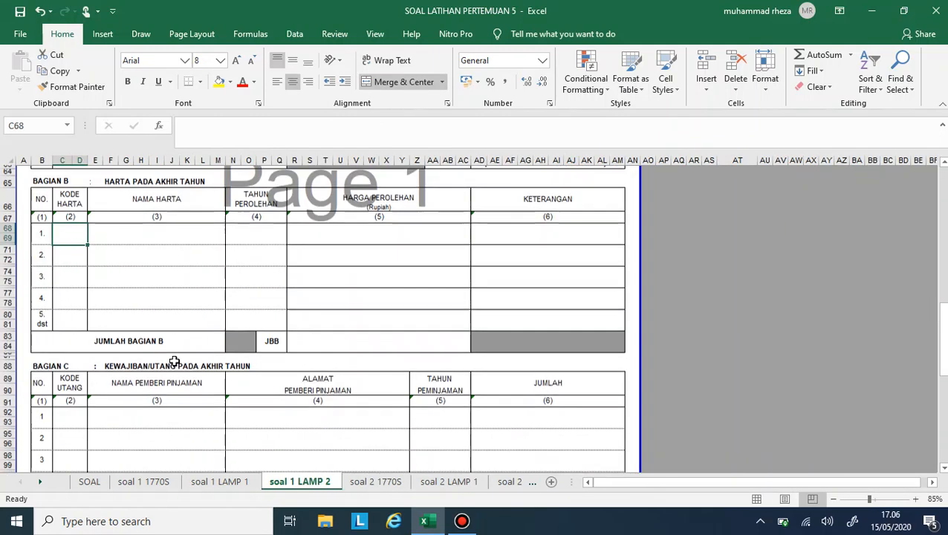
{"action": "scroll", "coordinate": [174, 361], "scroll_direction": "up", "scroll_amount": 2}
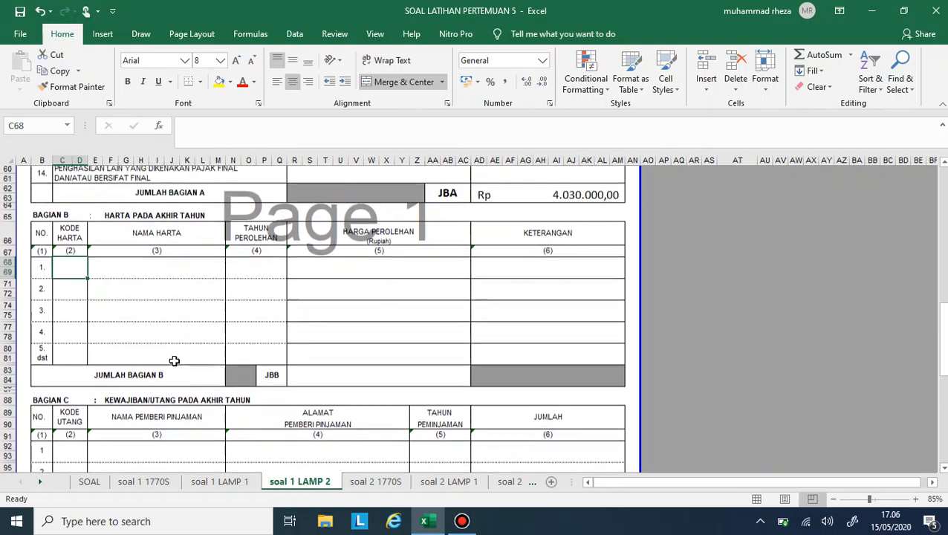
{"action": "scroll", "coordinate": [174, 361], "scroll_direction": "down", "scroll_amount": 7}
{"action": "scroll", "coordinate": [174, 362], "scroll_direction": "down", "scroll_amount": 6}
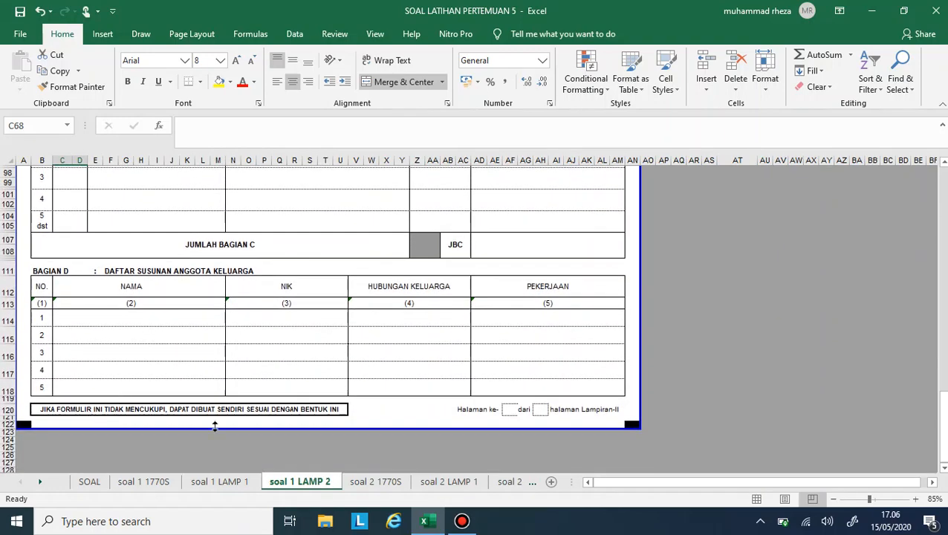
{"action": "left_click", "coordinate": [283, 411]}
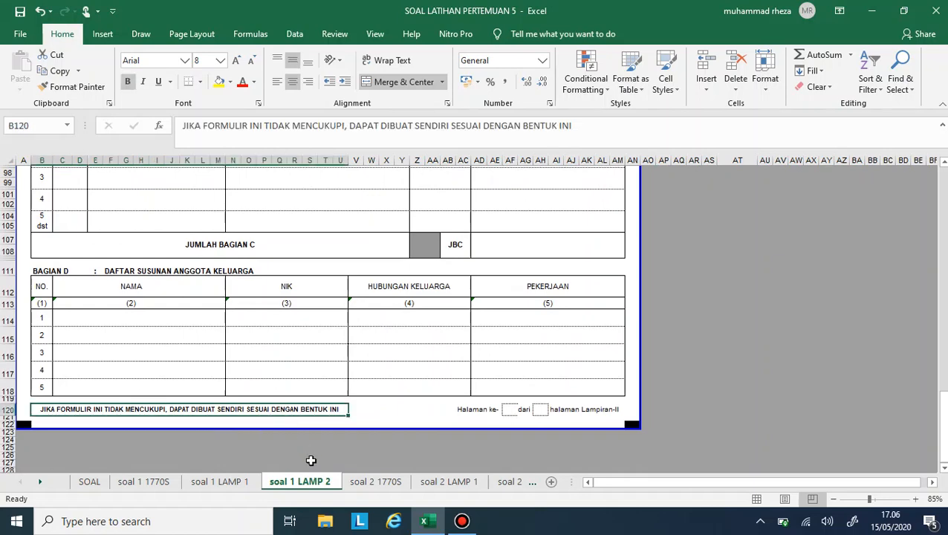
{"action": "key", "text": "ctrl+c"}
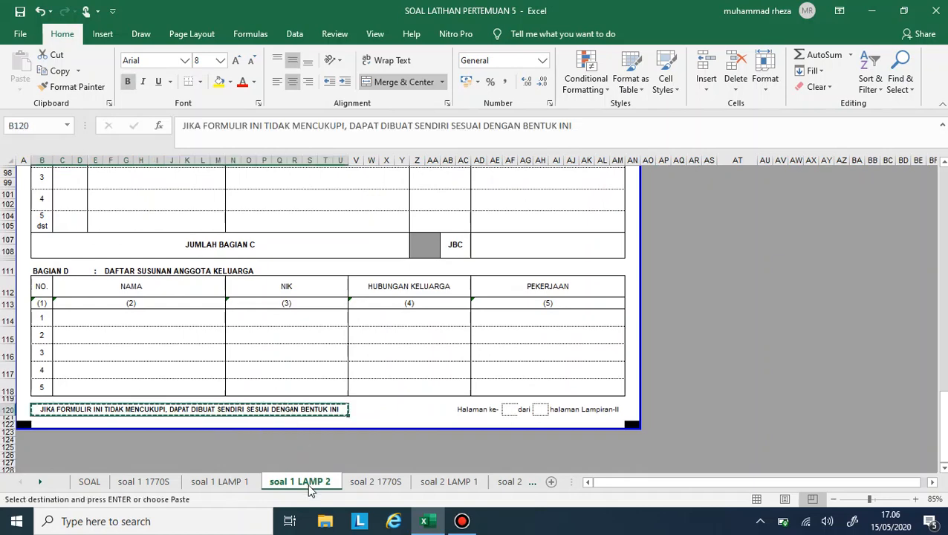
{"action": "key", "text": "Escape"}
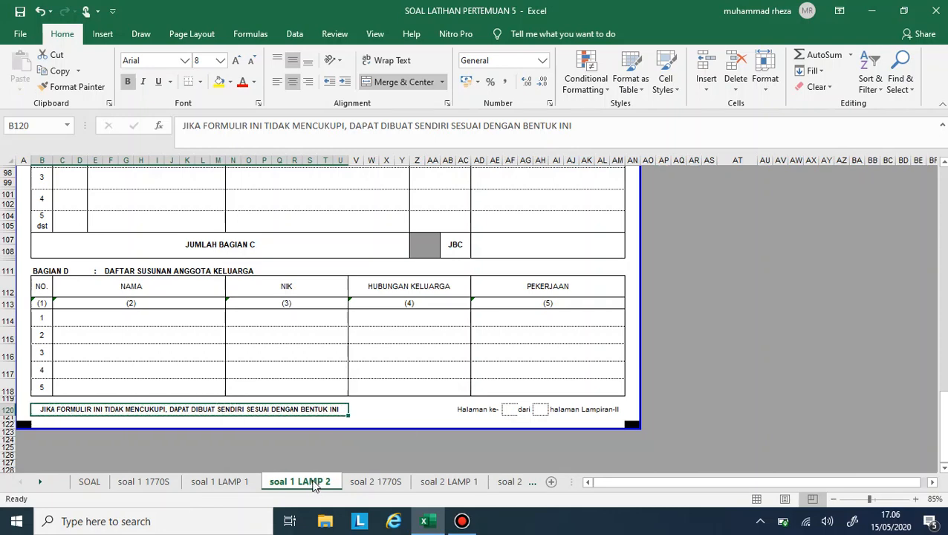
- Create a copy of the soal 1 LAMP 2 sheet and place it directly after the original
{"action": "right_click", "coordinate": [314, 484]}
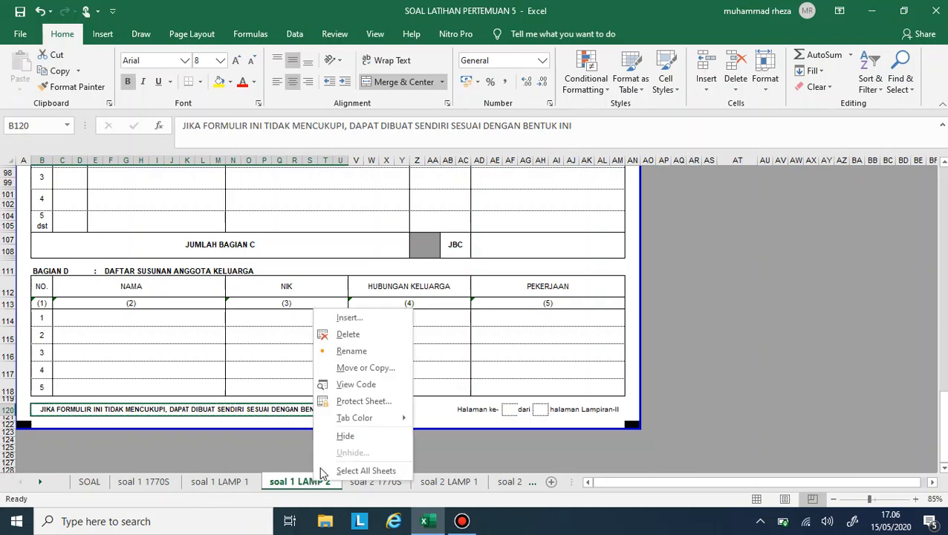
{"action": "left_click", "coordinate": [373, 367]}
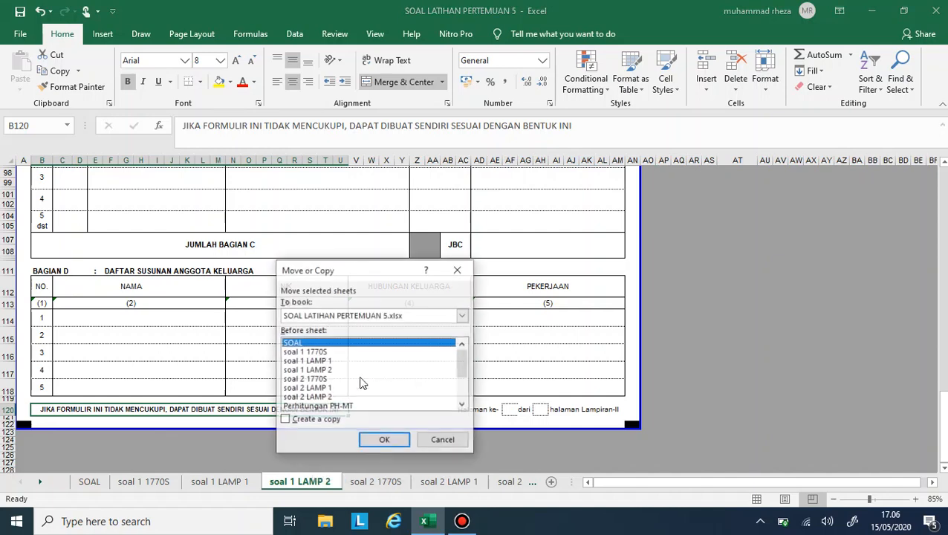
{"action": "left_click", "coordinate": [310, 422]}
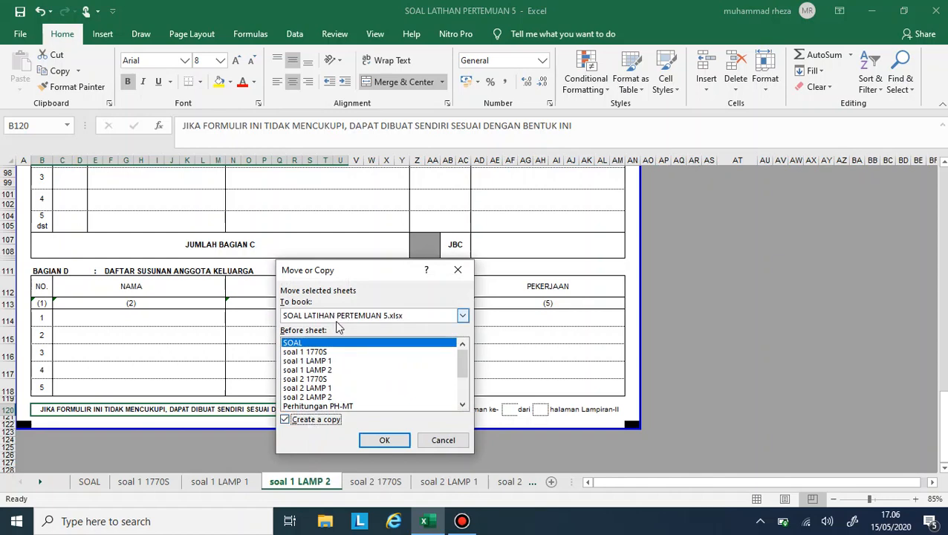
{"action": "double_click", "coordinate": [322, 369]}
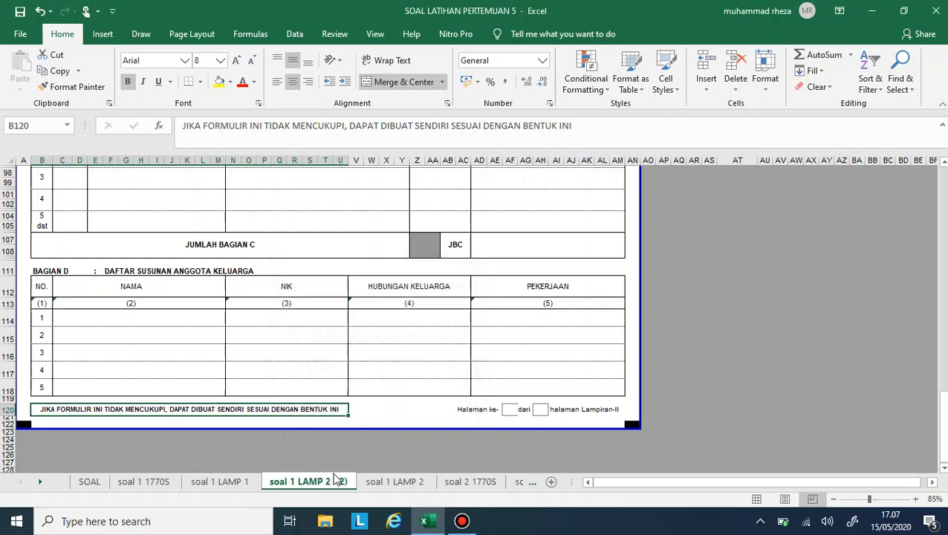
{"action": "left_click_drag", "start_coordinate": [421, 472], "coordinate": [444, 471]}
{"action": "left_click", "coordinate": [362, 481]}
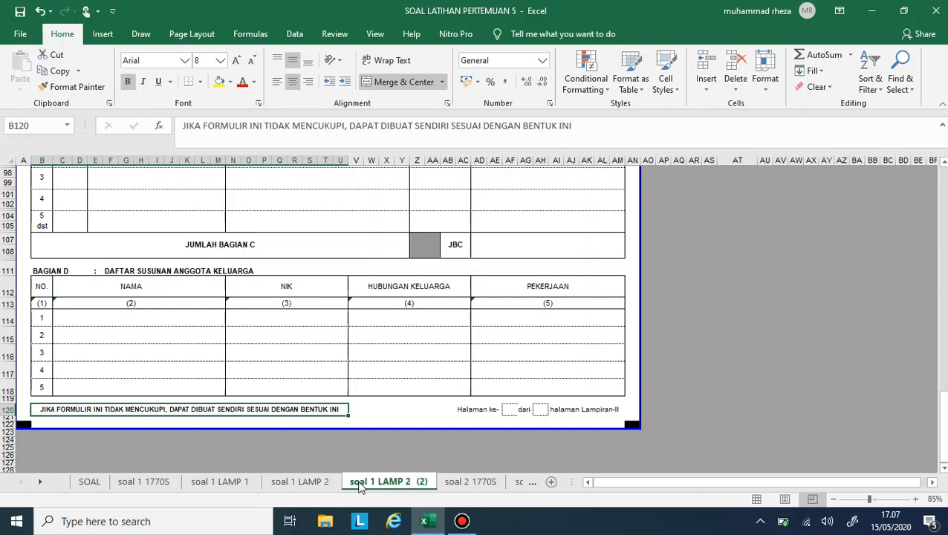
- Clear the income and tax amounts of Bagian A, rows 1 to 14, in the soal 1 LAMP 2 (2) sheet
{"action": "scroll", "coordinate": [274, 354], "scroll_direction": "up", "scroll_amount": 15}
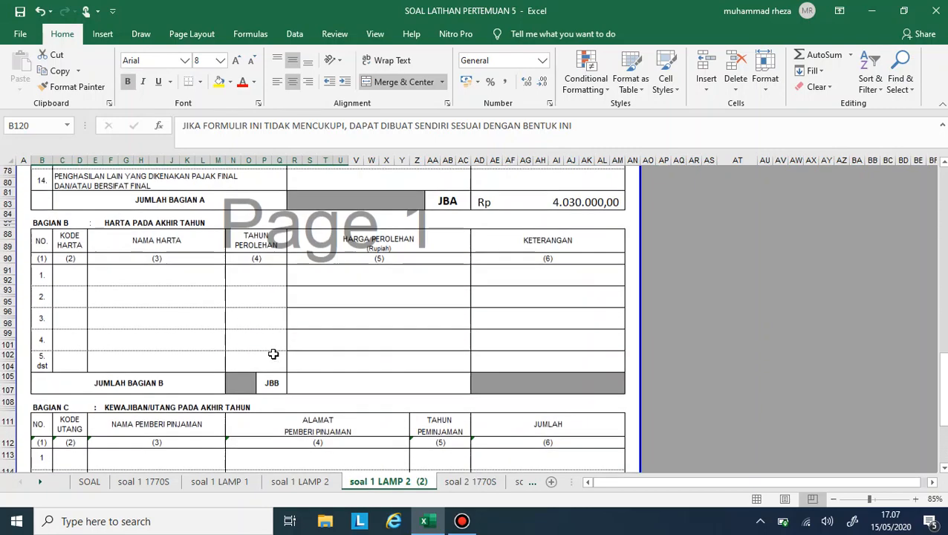
{"action": "scroll", "coordinate": [273, 354], "scroll_direction": "up", "scroll_amount": 5}
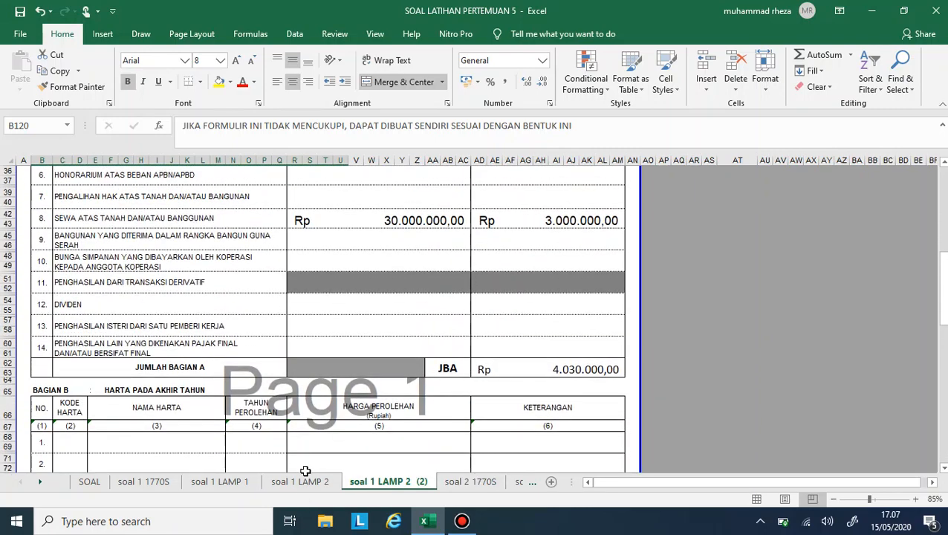
{"action": "left_click", "coordinate": [303, 480]}
{"action": "scroll", "coordinate": [383, 275], "scroll_direction": "up", "scroll_amount": 10}
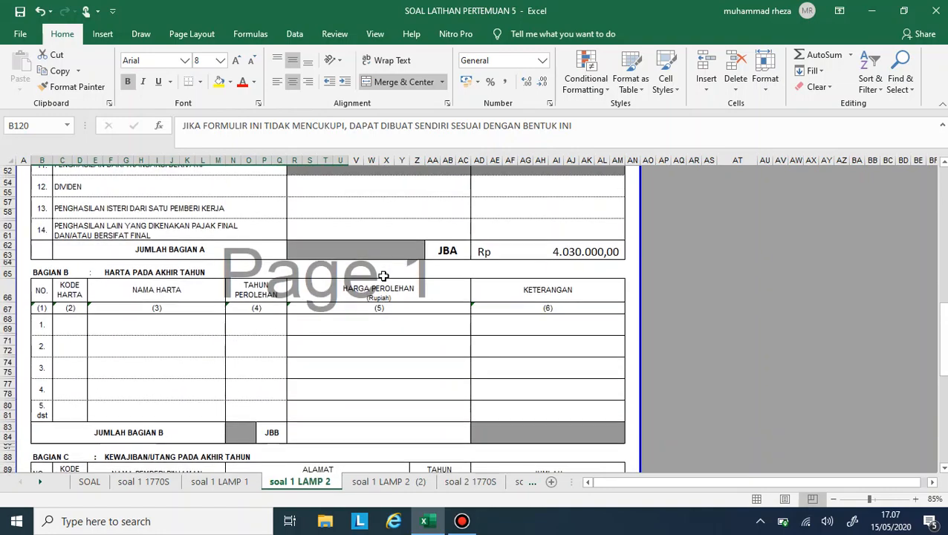
{"action": "scroll", "coordinate": [384, 276], "scroll_direction": "up", "scroll_amount": 5}
{"action": "scroll", "coordinate": [384, 276], "scroll_direction": "down", "scroll_amount": 8}
{"action": "left_click", "coordinate": [379, 481]}
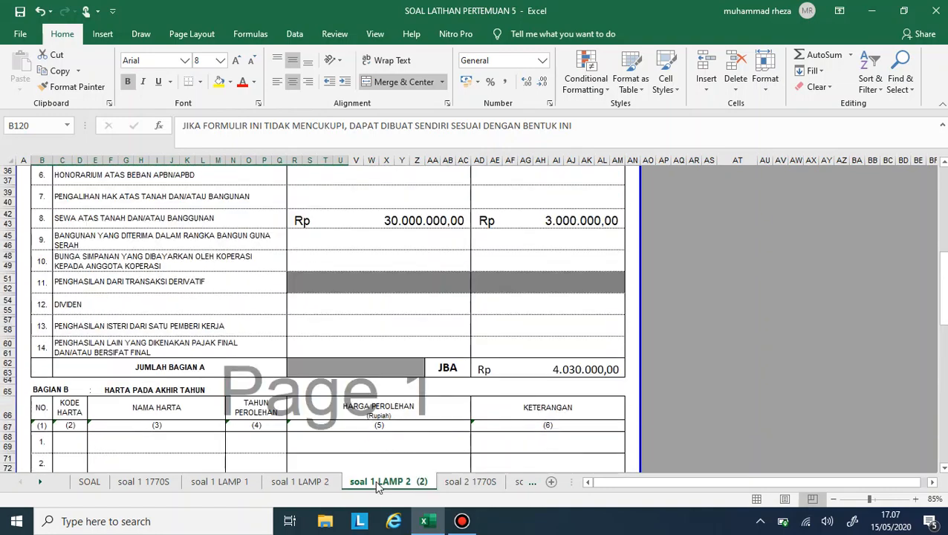
{"action": "scroll", "coordinate": [428, 276], "scroll_direction": "up", "scroll_amount": 7}
{"action": "left_click_drag", "start_coordinate": [413, 235], "coordinate": [484, 302]}
{"action": "scroll", "coordinate": [485, 303], "scroll_direction": "up", "scroll_amount": 12}
{"action": "scroll", "coordinate": [522, 383], "scroll_direction": "down", "scroll_amount": 8}
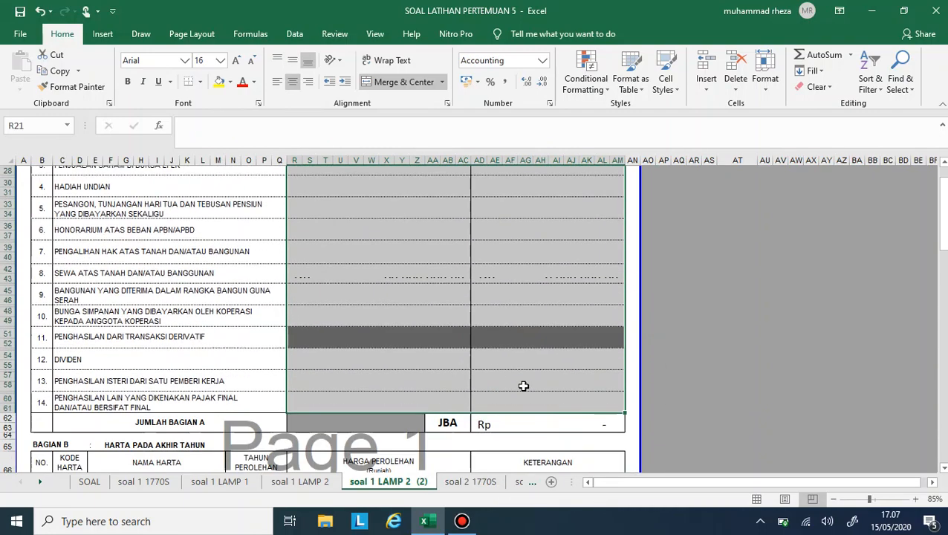
{"action": "left_click", "coordinate": [520, 435]}
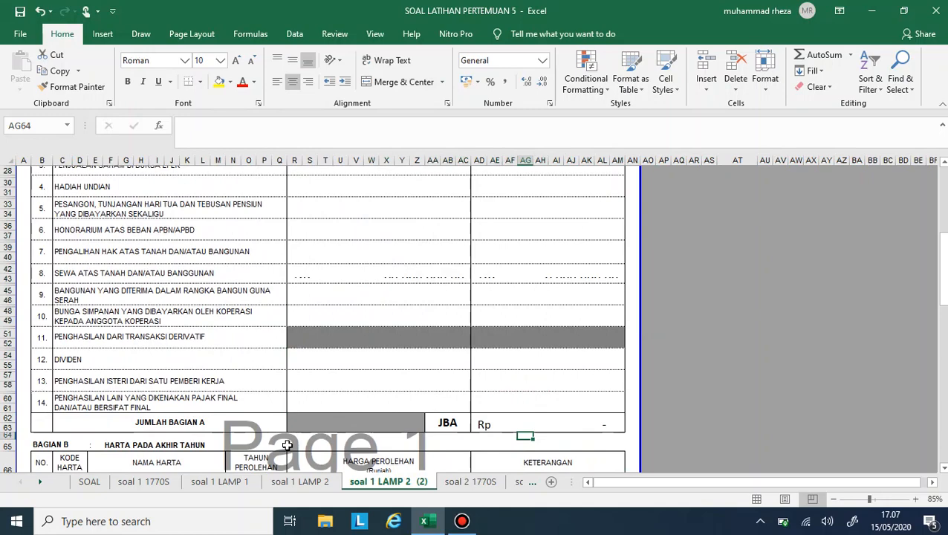
- Review Bagian B to D on the original soal 1 LAMP 2 sheet and select the Kode Harta cell of row 1 in Bagian B
{"action": "left_click", "coordinate": [302, 484]}
{"action": "scroll", "coordinate": [344, 256], "scroll_direction": "up", "scroll_amount": 1}
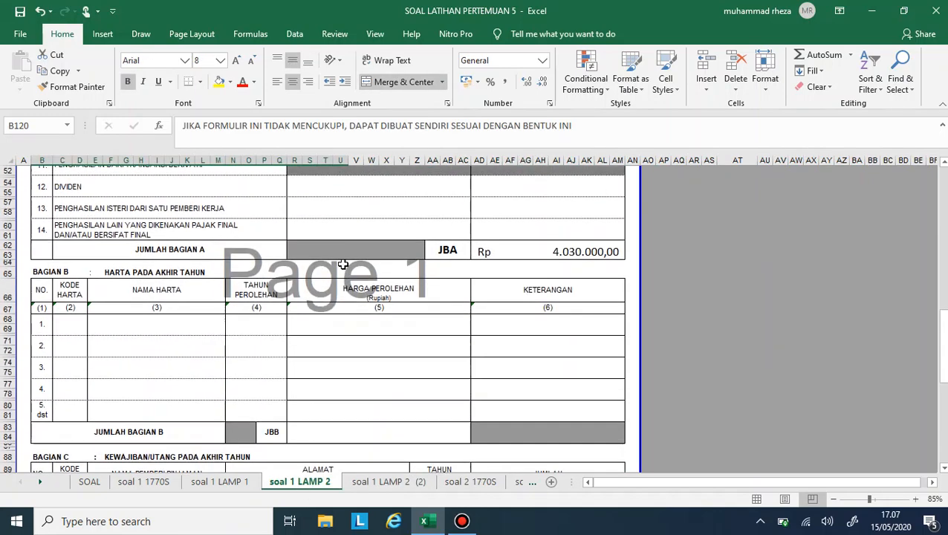
{"action": "scroll", "coordinate": [343, 260], "scroll_direction": "down", "scroll_amount": 12}
{"action": "scroll", "coordinate": [343, 264], "scroll_direction": "down", "scroll_amount": 1}
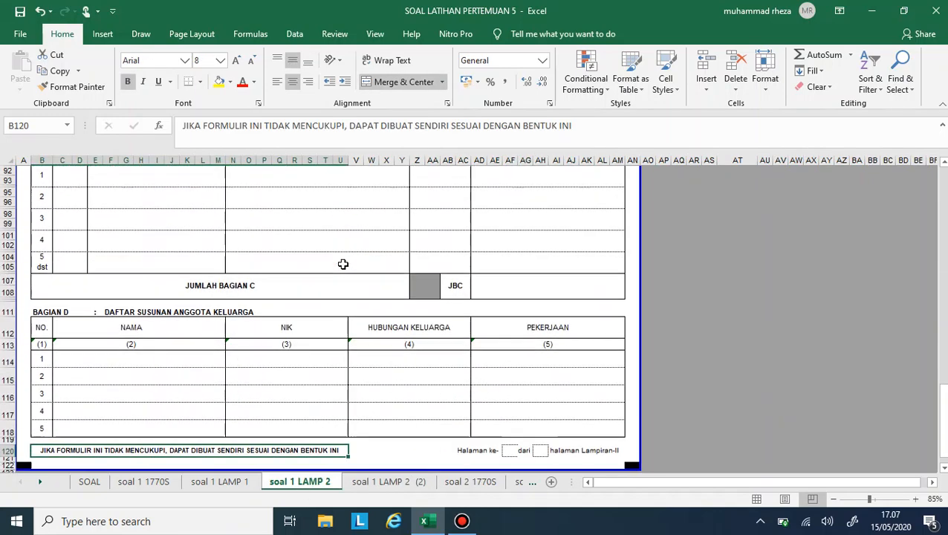
{"action": "scroll", "coordinate": [343, 263], "scroll_direction": "up", "scroll_amount": 6}
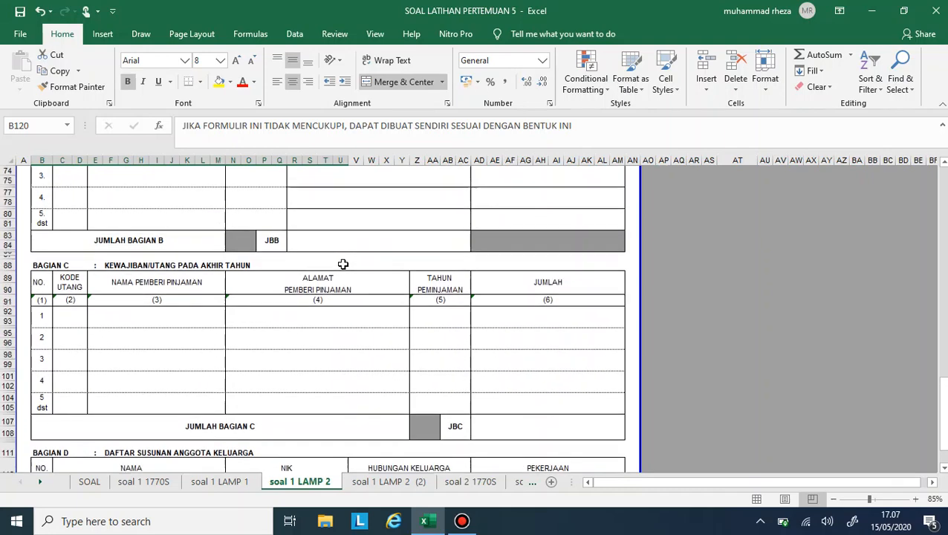
{"action": "left_click", "coordinate": [47, 280]}
{"action": "scroll", "coordinate": [207, 258], "scroll_direction": "up", "scroll_amount": 3}
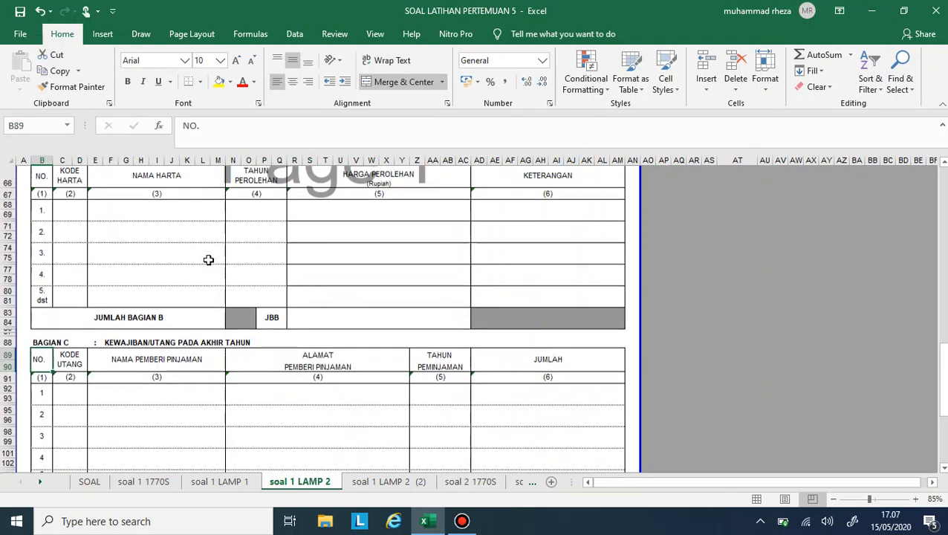
{"action": "left_click_drag", "start_coordinate": [34, 189], "coordinate": [551, 336]}
{"action": "scroll", "coordinate": [552, 335], "scroll_direction": "up", "scroll_amount": 6}
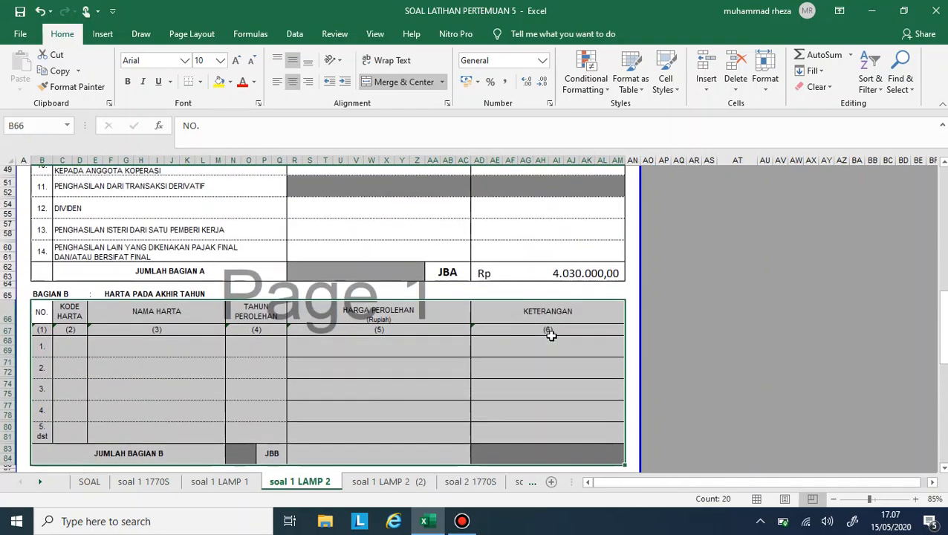
{"action": "scroll", "coordinate": [552, 336], "scroll_direction": "down", "scroll_amount": 4}
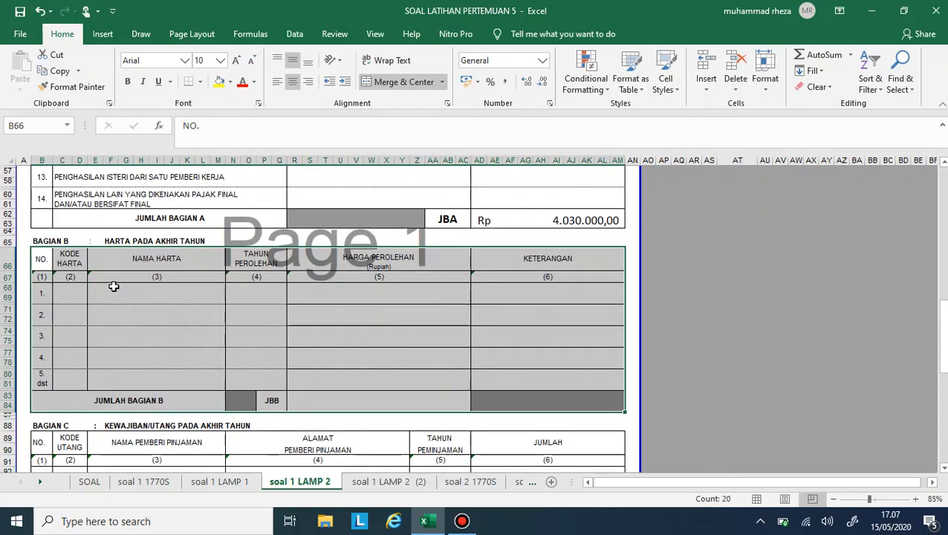
{"action": "left_click", "coordinate": [72, 293]}
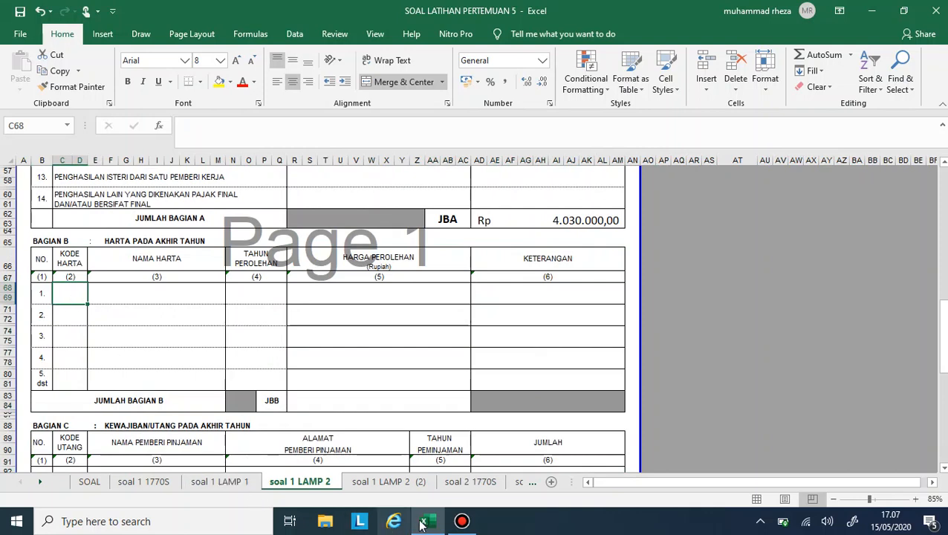
- Consult the asset list in the SOAL sheet and enter 061 as text for the row 1 Kode Harta in Bagian B of soal 1 LAMP 2
{"action": "left_click", "coordinate": [89, 482]}
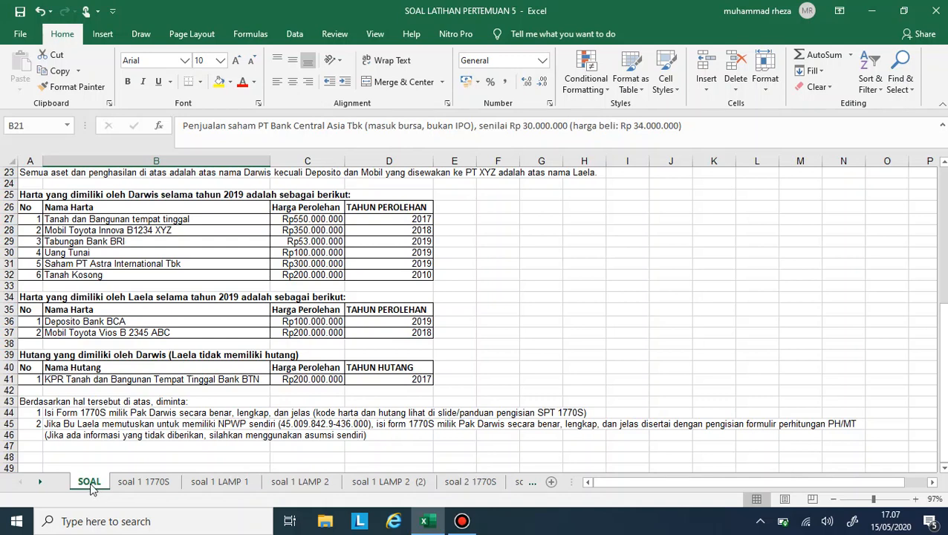
{"action": "left_click", "coordinate": [342, 486]}
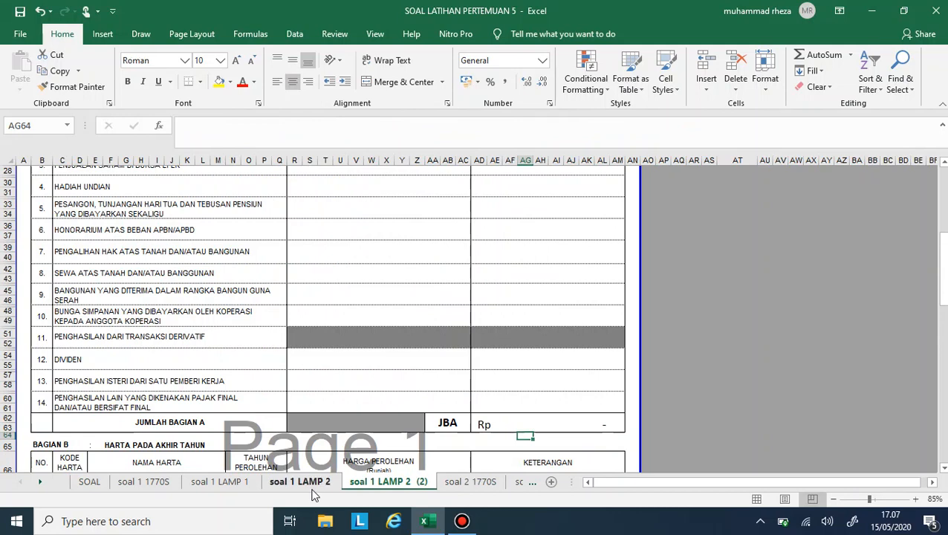
{"action": "left_click", "coordinate": [312, 487]}
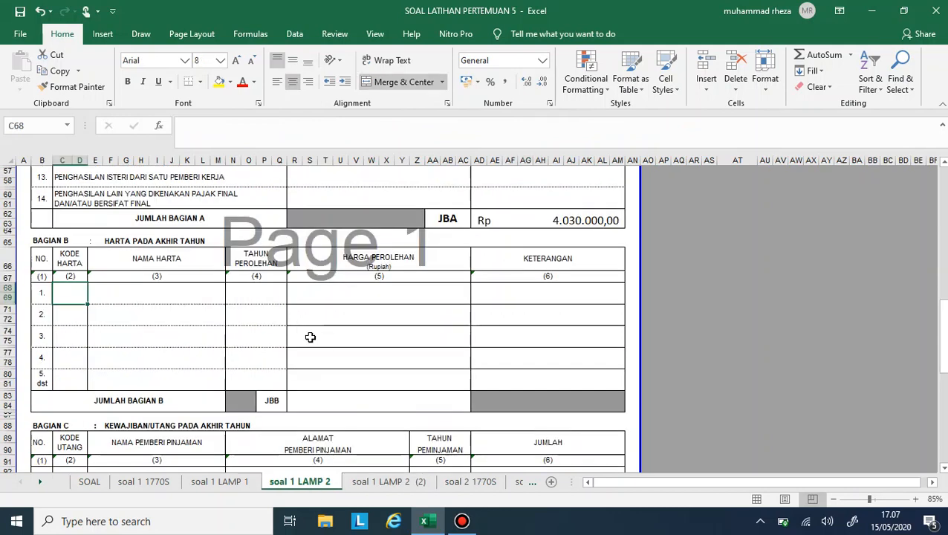
{"action": "type", "text": "'061"}
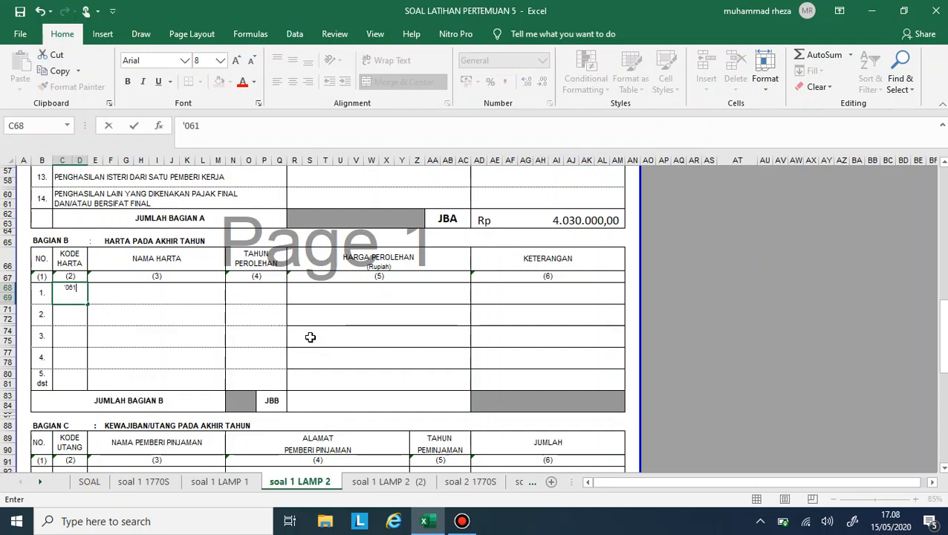
{"action": "key", "text": "Tab"}
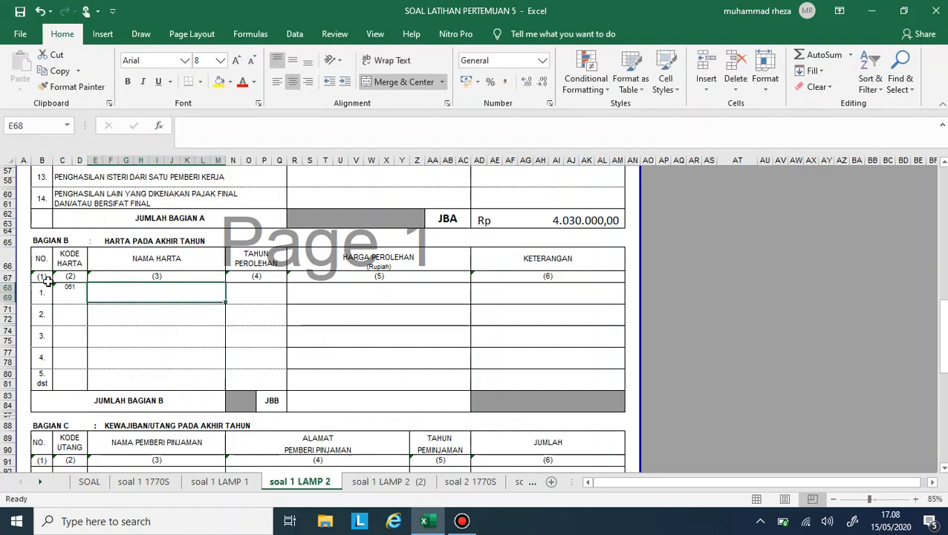
- Increase the font size of the Bagian B entry cells in rows 1 to 5 to 12
{"action": "left_click_drag", "start_coordinate": [72, 299], "coordinate": [491, 382]}
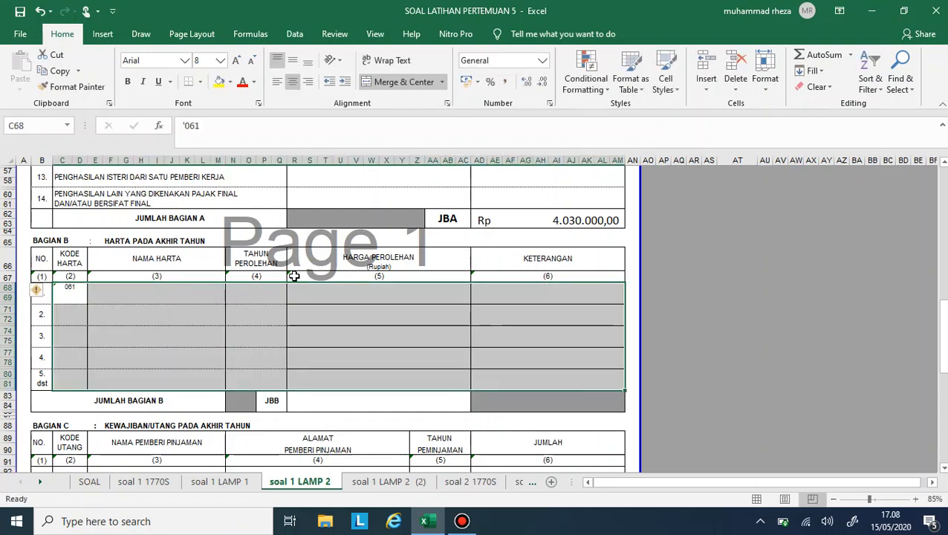
{"action": "left_click", "coordinate": [237, 61]}
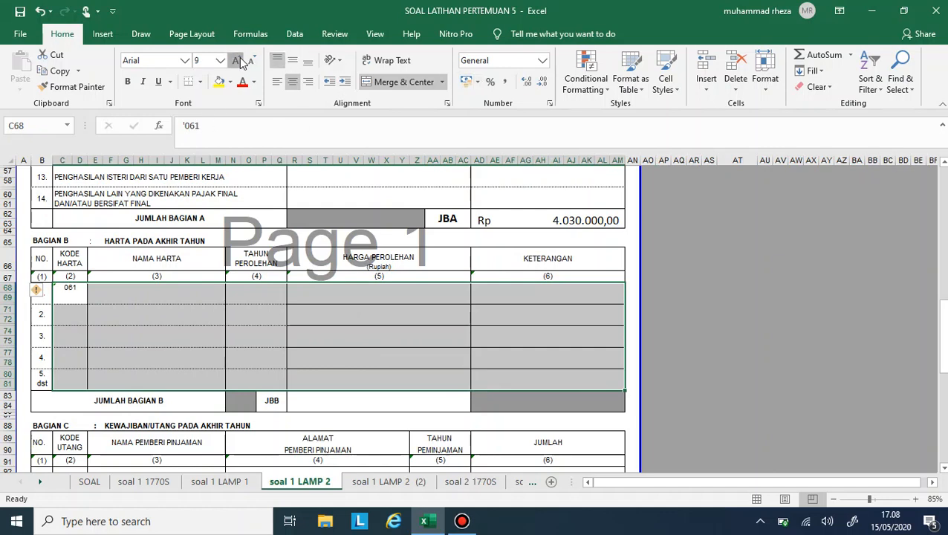
{"action": "left_click", "coordinate": [238, 61]}
{"action": "left_click", "coordinate": [238, 61]}
{"action": "left_click", "coordinate": [238, 60]}
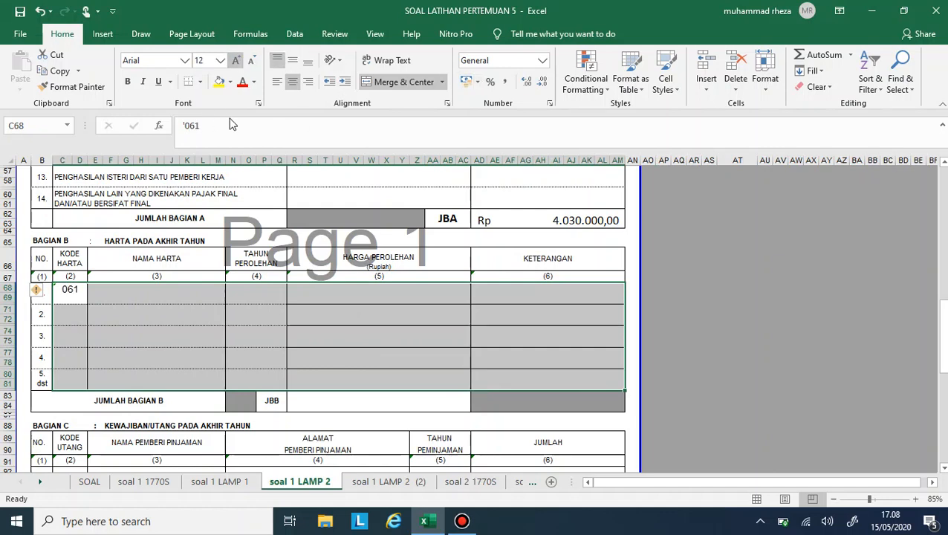
- Check the first asset in the SOAL sheet and enter TANAH DAN BANGUNAN TEMPAT TINGGAL as the row 1 Nama Harta in Bagian B
{"action": "left_click", "coordinate": [149, 298]}
{"action": "left_click", "coordinate": [89, 483]}
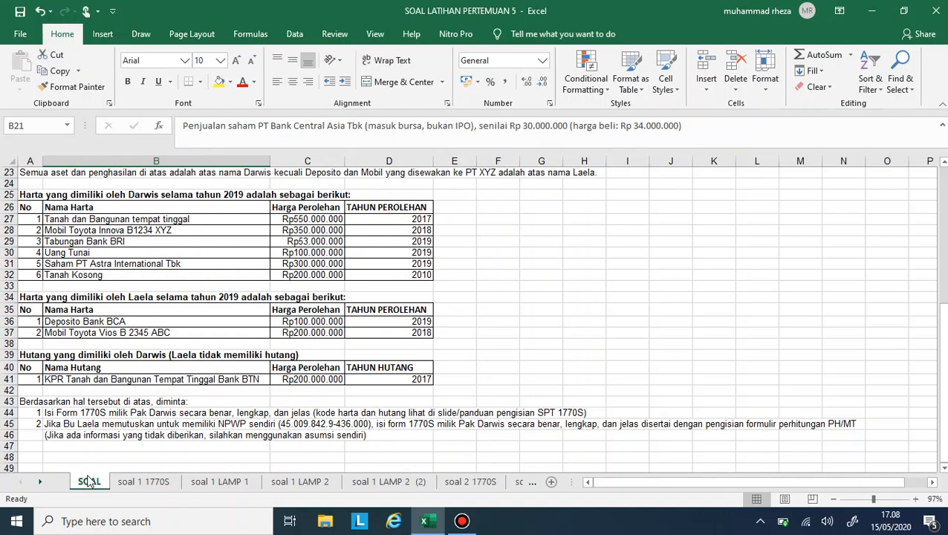
{"action": "left_click", "coordinate": [276, 484]}
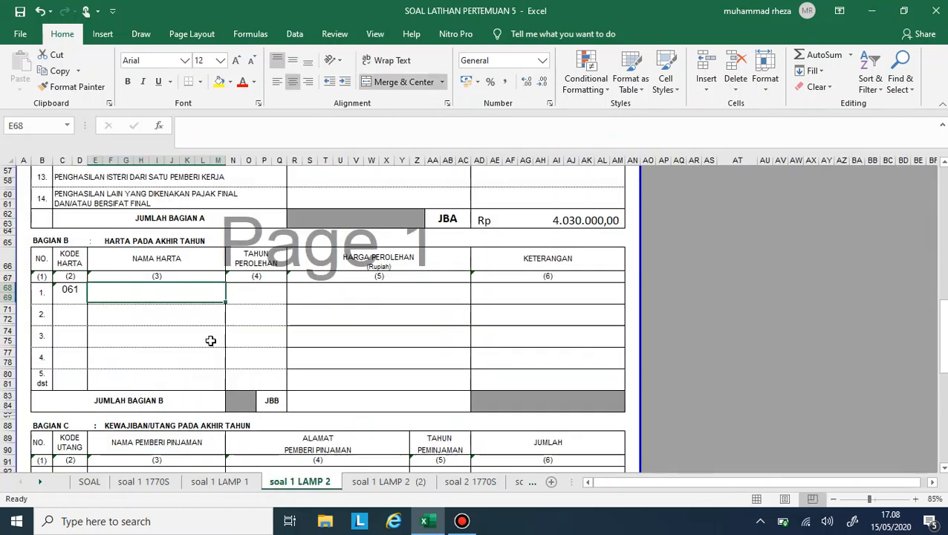
{"action": "type", "text": "TANAH DAN BU"}
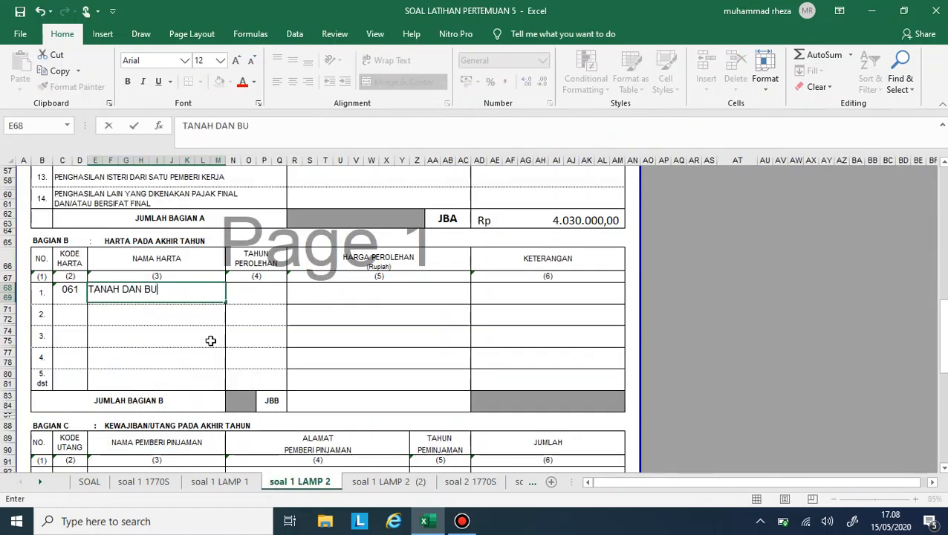
{"action": "key", "text": "BackSpace"}
{"action": "type", "text": "ANGUNAN T"}
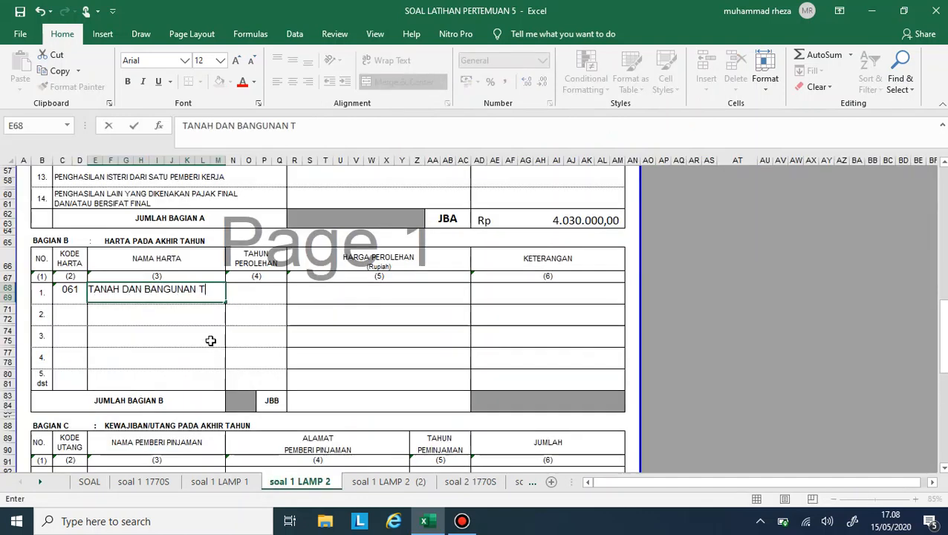
{"action": "type", "text": "E"}
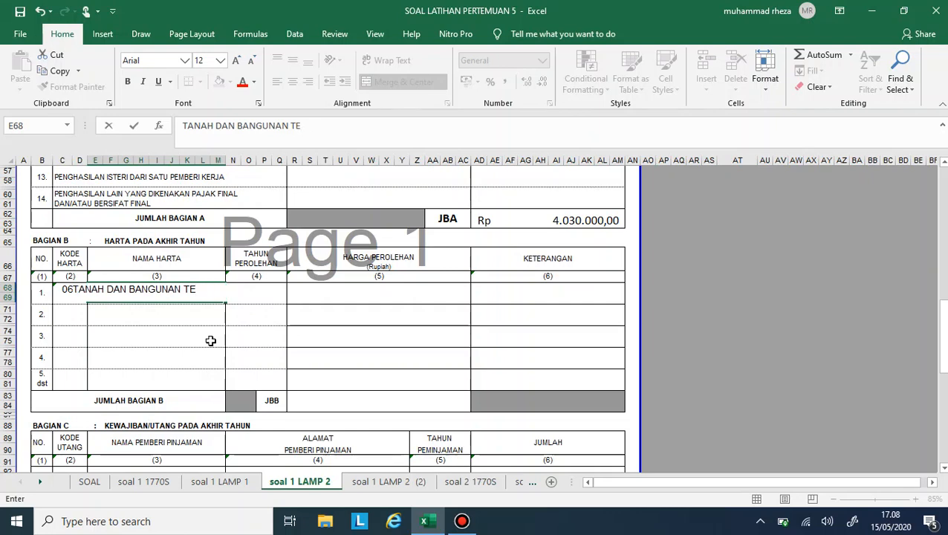
{"action": "type", "text": ",PAMPAT TINGGAL"}
{"action": "key", "text": "Return"}
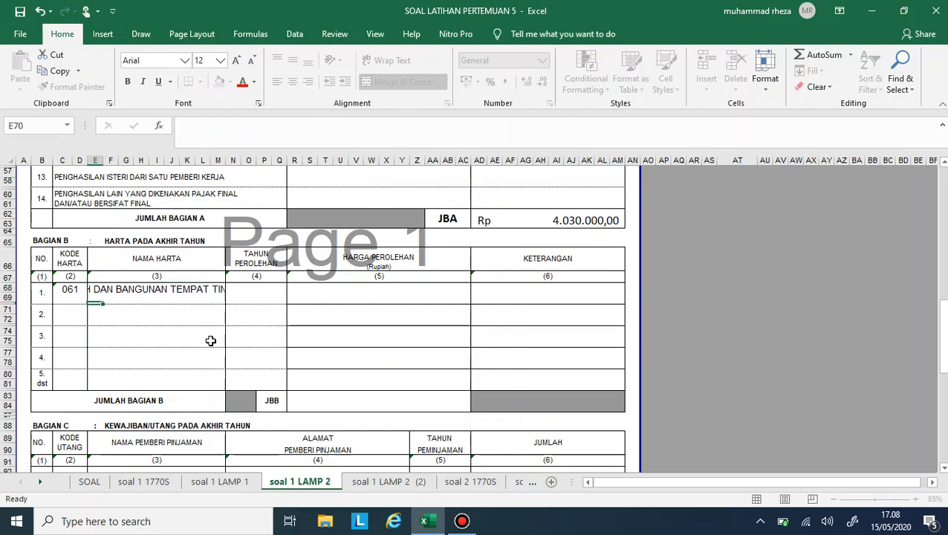
- Try a smaller font size on the row 1 Nama Harta cell, and restore it to 12
{"action": "left_click", "coordinate": [181, 281]}
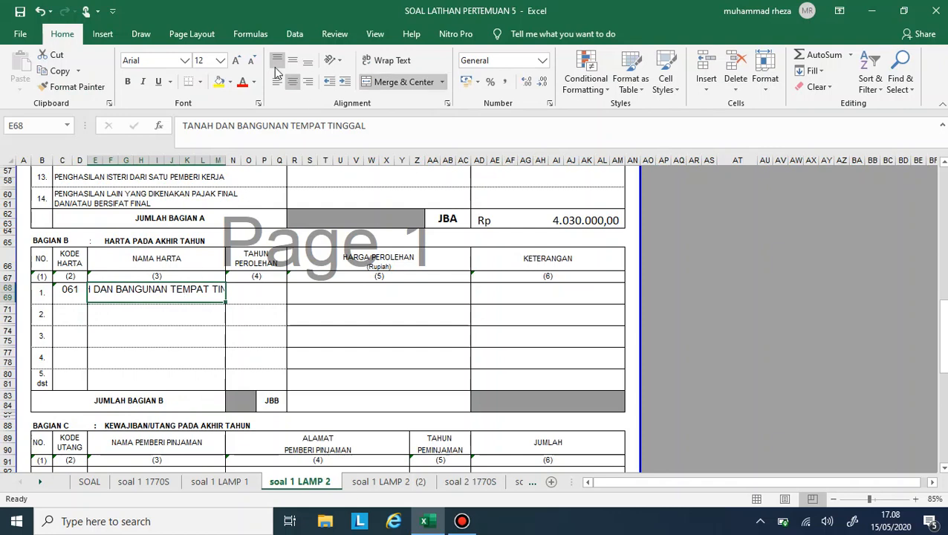
{"action": "left_click", "coordinate": [252, 60]}
{"action": "left_click", "coordinate": [252, 60]}
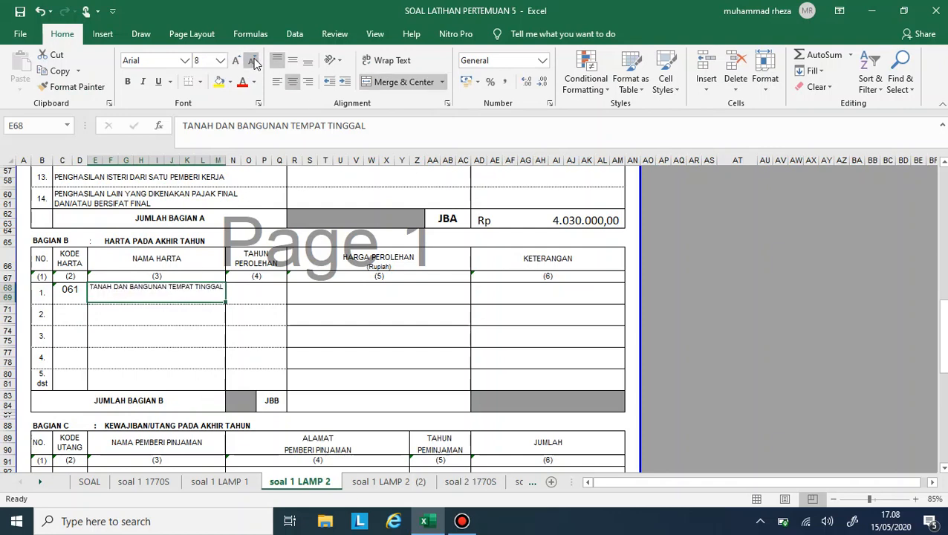
{"action": "left_click", "coordinate": [252, 60]}
{"action": "left_click", "coordinate": [238, 61]}
{"action": "left_click", "coordinate": [238, 60]}
{"action": "left_click", "coordinate": [238, 60]}
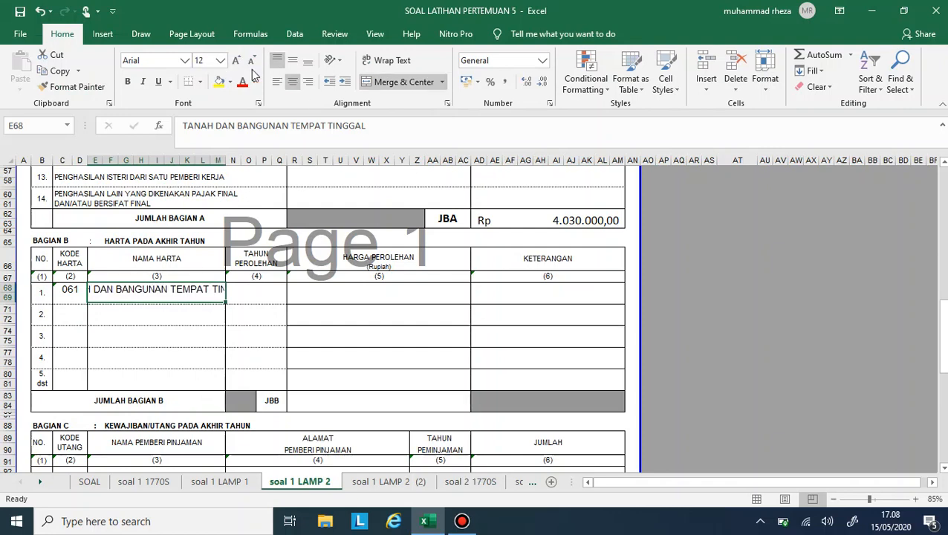
- Wrap the text of the row 1 Nama Harta cell and enter 2017 as its Tahun Perolehan, as given in the SOAL sheet
{"action": "left_click", "coordinate": [407, 65]}
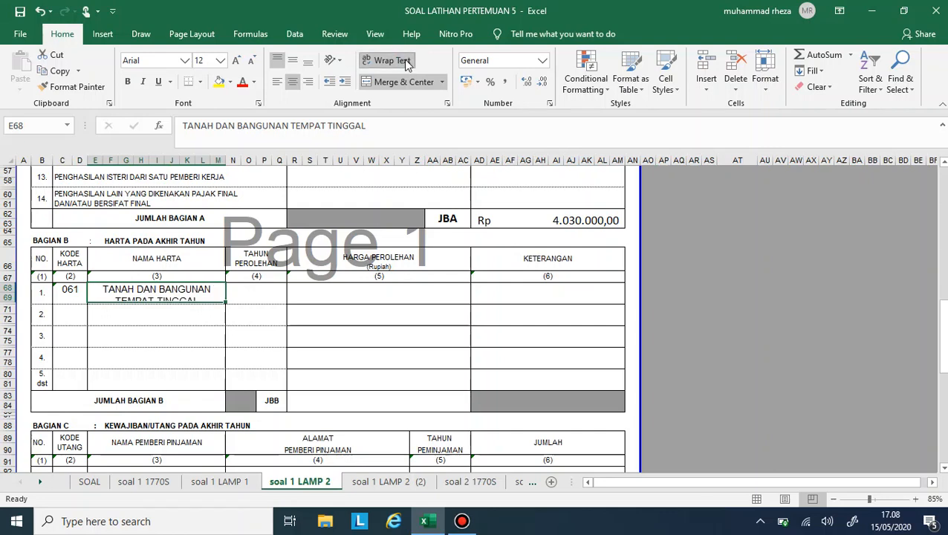
{"action": "left_click", "coordinate": [245, 291]}
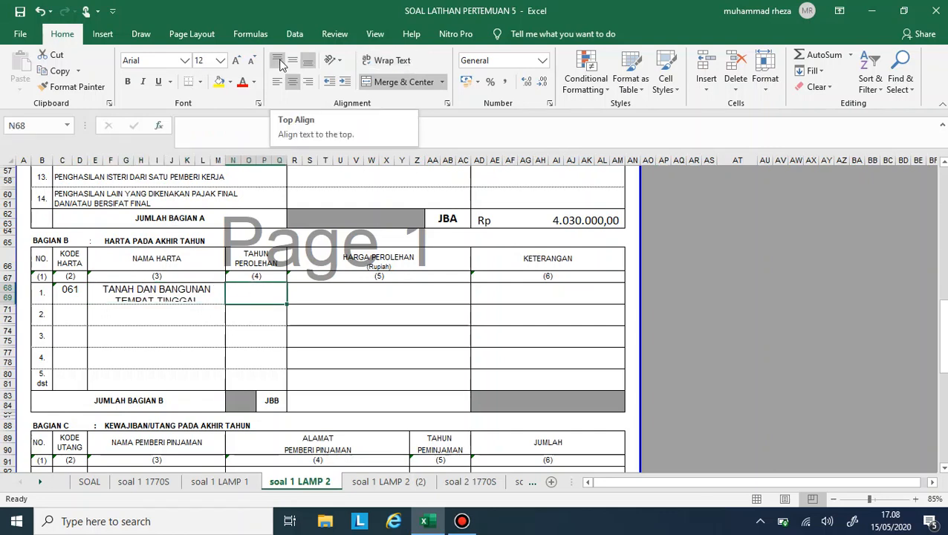
{"action": "left_click", "coordinate": [92, 481]}
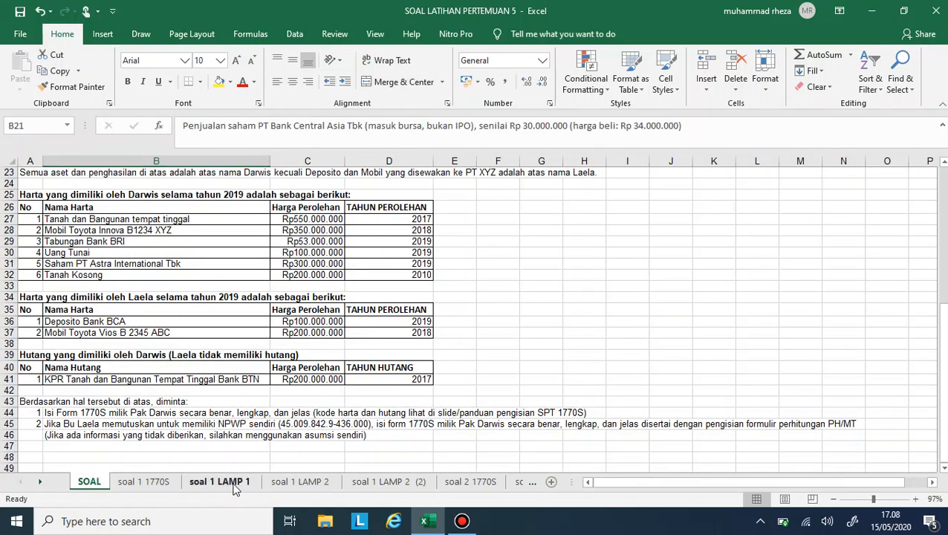
{"action": "left_click", "coordinate": [300, 482]}
{"action": "type", "text": "2017"}
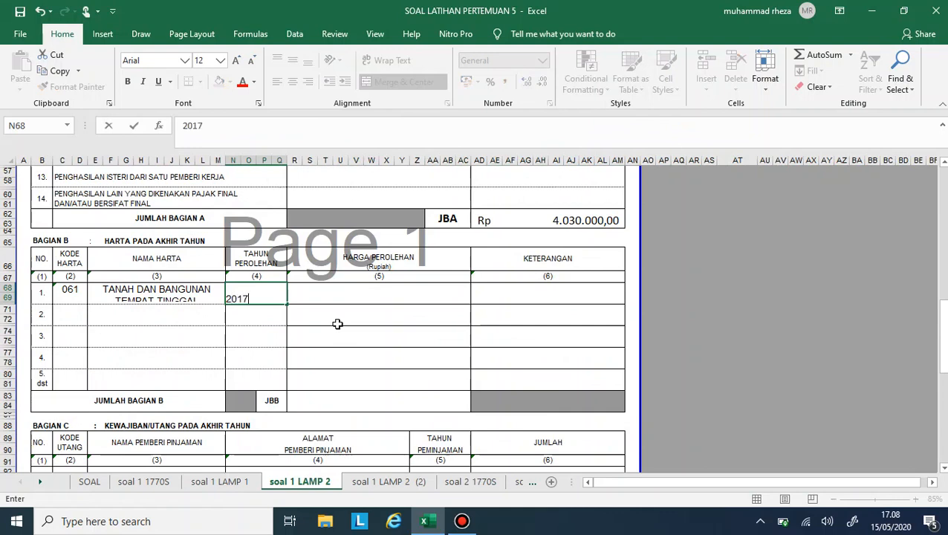
{"action": "left_click", "coordinate": [337, 324]}
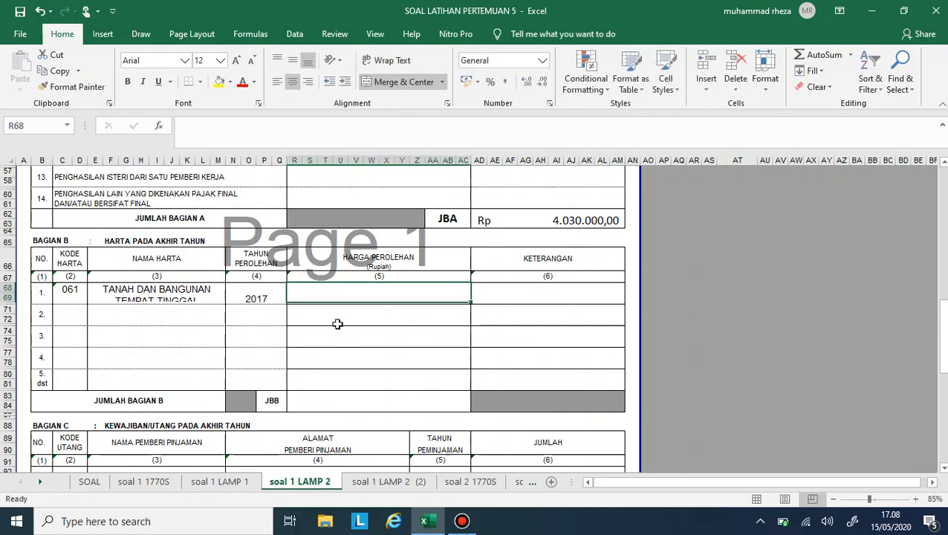
- Copy the land and building price of 550000000 from the SOAL sheet into row 1 Harga Perolehan and apply the comma number format
{"action": "left_click", "coordinate": [92, 481]}
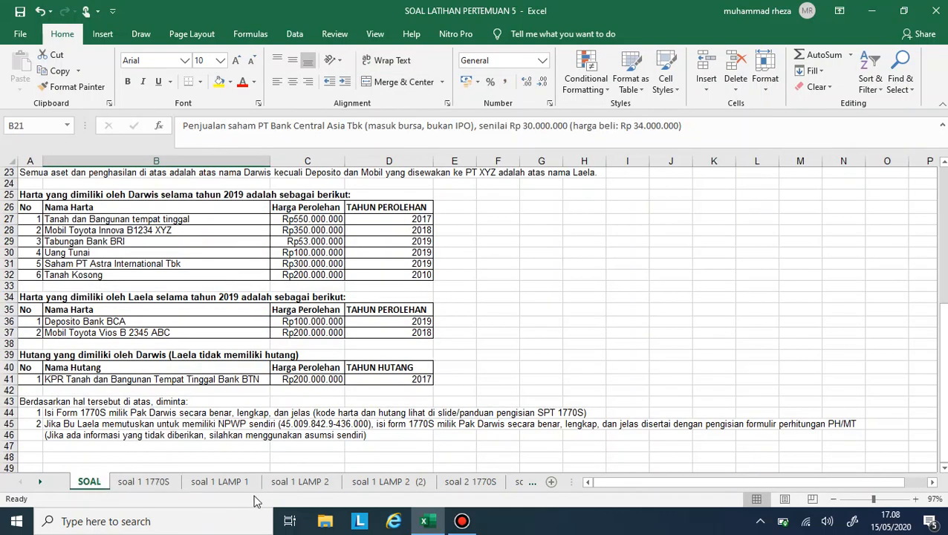
{"action": "left_click", "coordinate": [279, 223]}
{"action": "key", "text": "ctrl+c"}
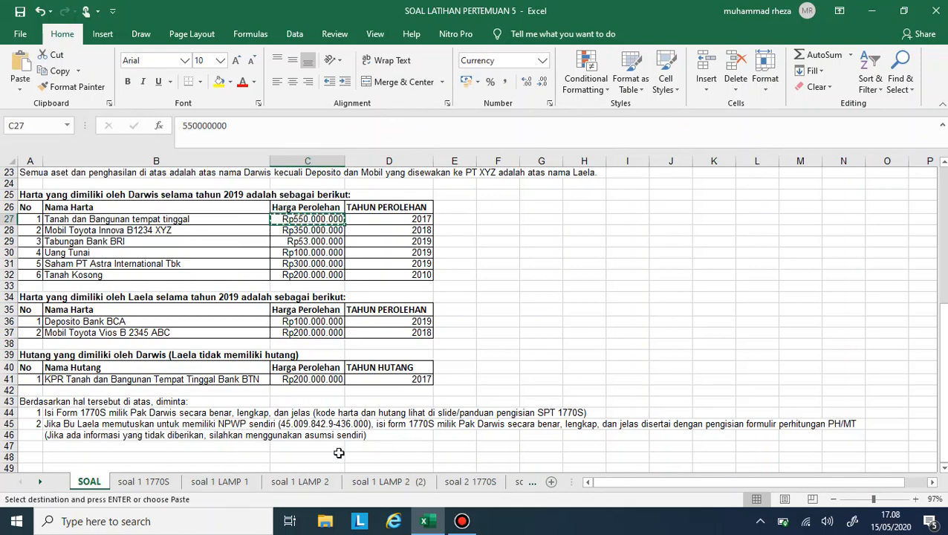
{"action": "left_click", "coordinate": [299, 482]}
{"action": "left_click", "coordinate": [386, 306]}
{"action": "key", "text": "ctrl+v"}
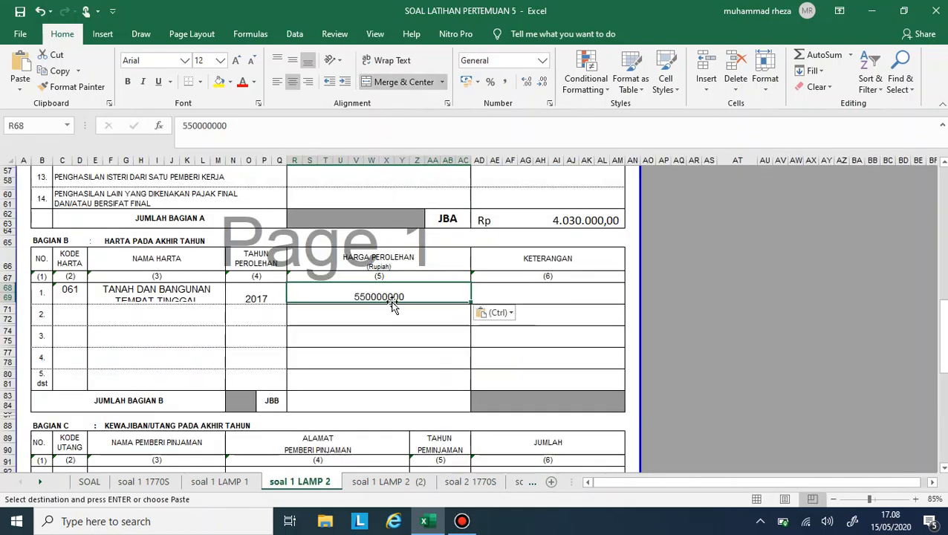
{"action": "left_click", "coordinate": [506, 82]}
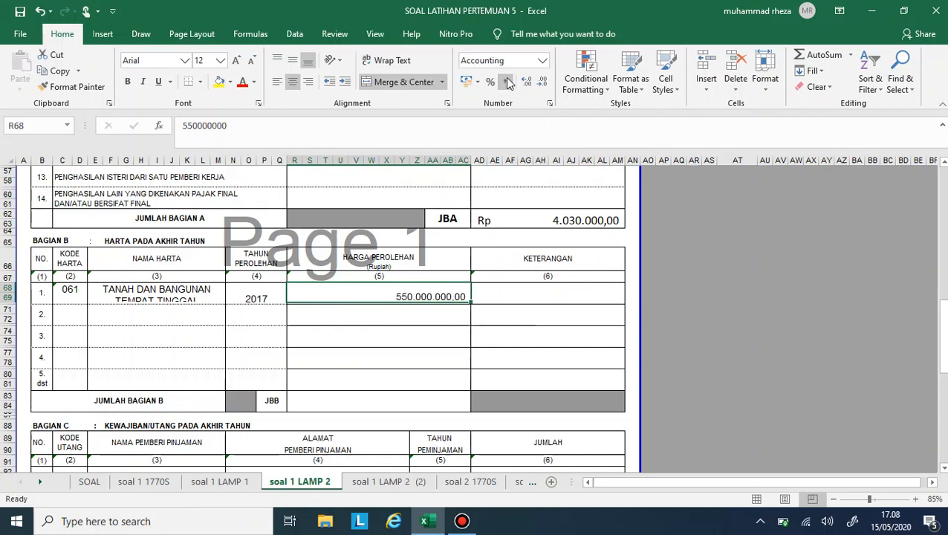
{"action": "left_click", "coordinate": [532, 297]}
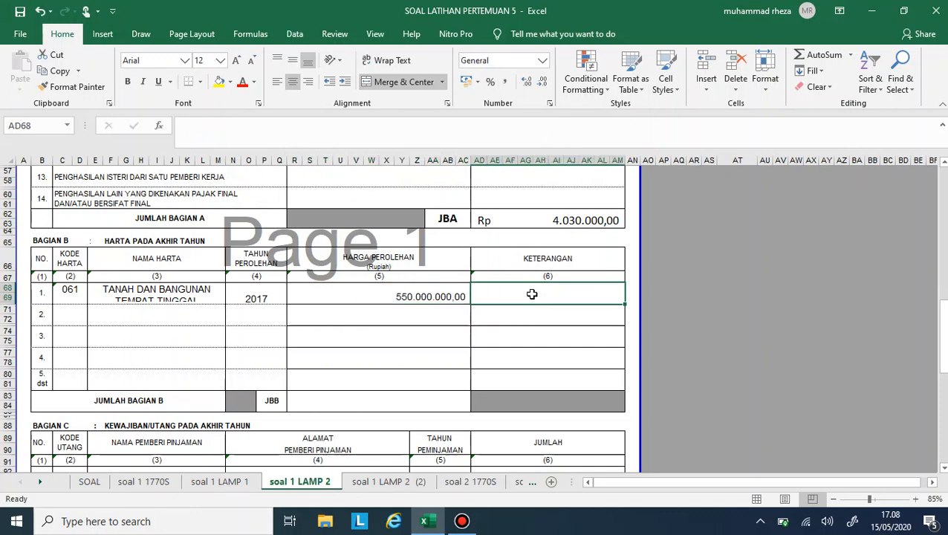
- Copy the row 1 Kode Harta cell with its formatting into rows 2 to 5 of Bagian B
{"action": "left_click", "coordinate": [67, 313]}
{"action": "left_click", "coordinate": [68, 318]}
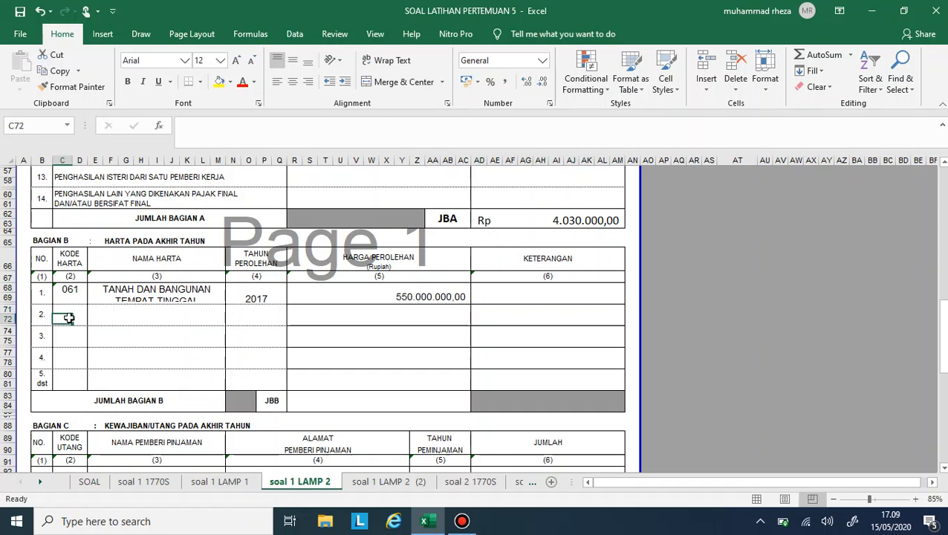
{"action": "left_click", "coordinate": [67, 292]}
{"action": "key", "text": "Down"}
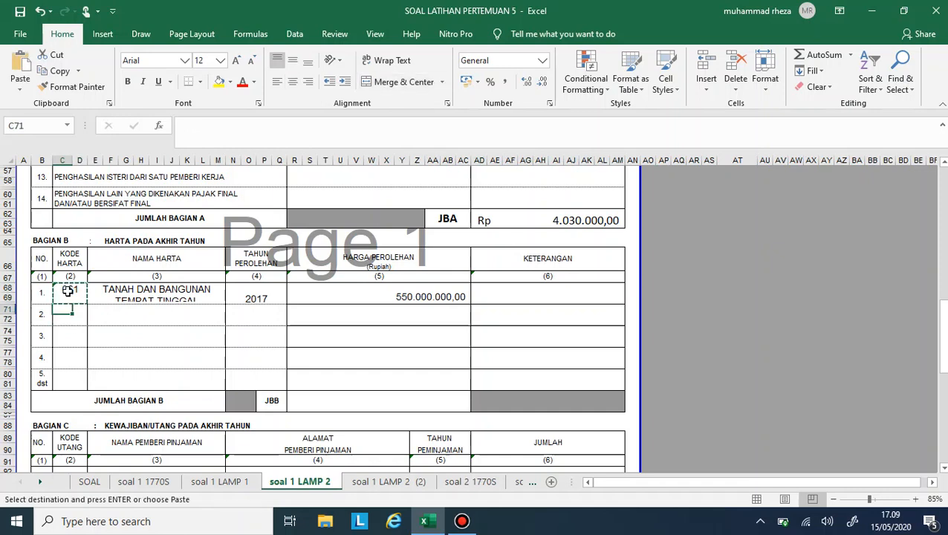
{"action": "key", "text": "ctrl+v"}
{"action": "key", "text": "Down"}
{"action": "key", "text": "ctrl+v"}
{"action": "key", "text": "ctrl+Down"}
{"action": "key", "text": "ctrl"}
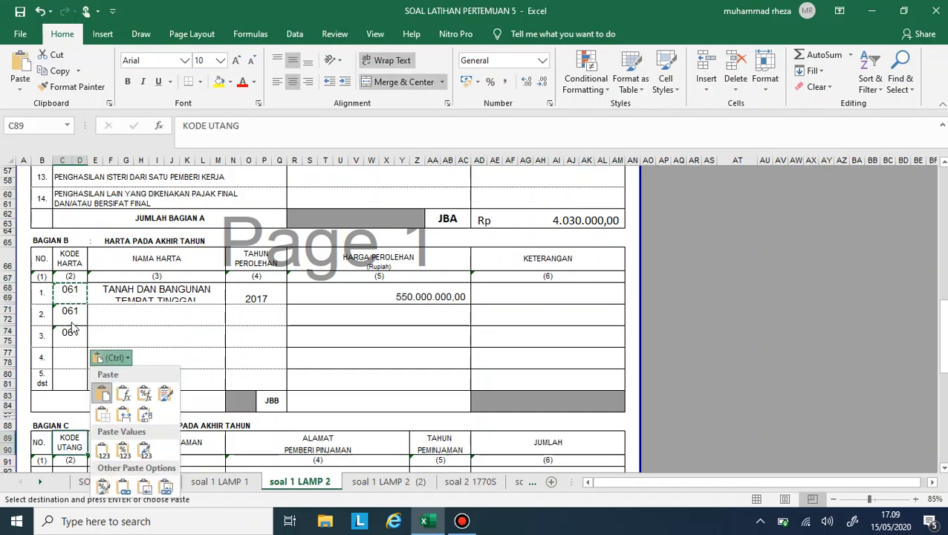
{"action": "left_click", "coordinate": [70, 344]}
{"action": "left_click", "coordinate": [62, 355]}
{"action": "key", "text": "ctrl+v"}
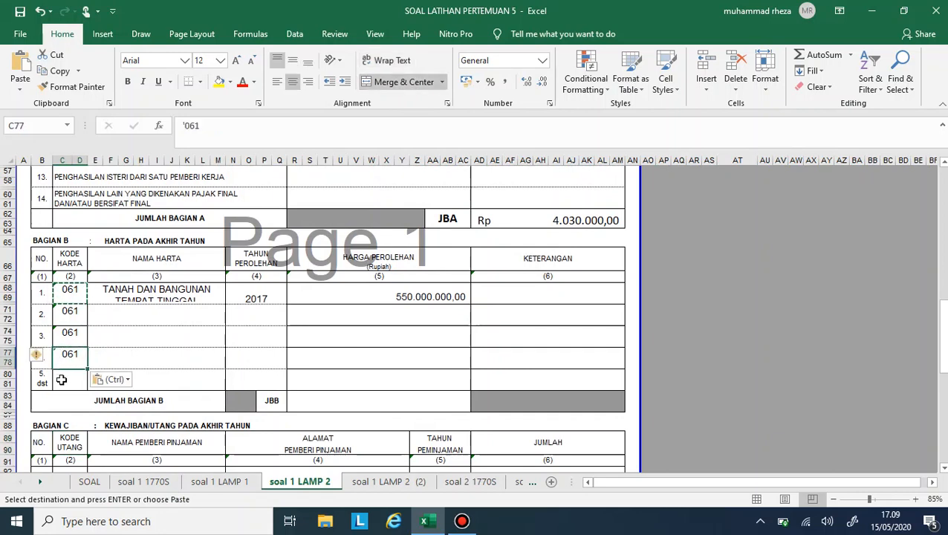
{"action": "left_click", "coordinate": [62, 376]}
{"action": "key", "text": "ctrl+v"}
{"action": "left_click", "coordinate": [63, 312]}
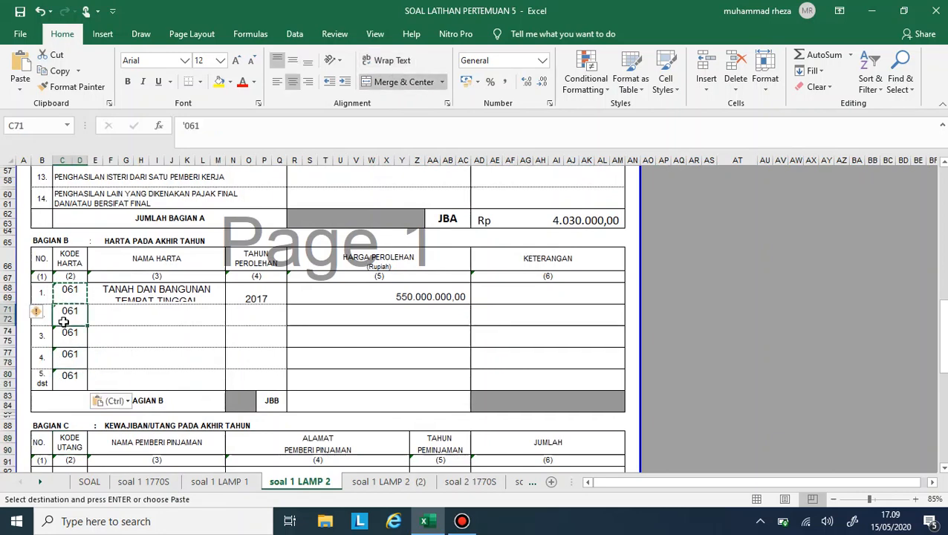
- Clear the copied codes from the Kode Harta cells of rows 2 to 5, keeping their merged cell format
{"action": "key", "text": "Delete"}
{"action": "key", "text": "Down"}
{"action": "key", "text": "Delete"}
{"action": "key", "text": "Down"}
{"action": "key", "text": "Delete"}
{"action": "key", "text": "Down"}
{"action": "key", "text": "Delete"}
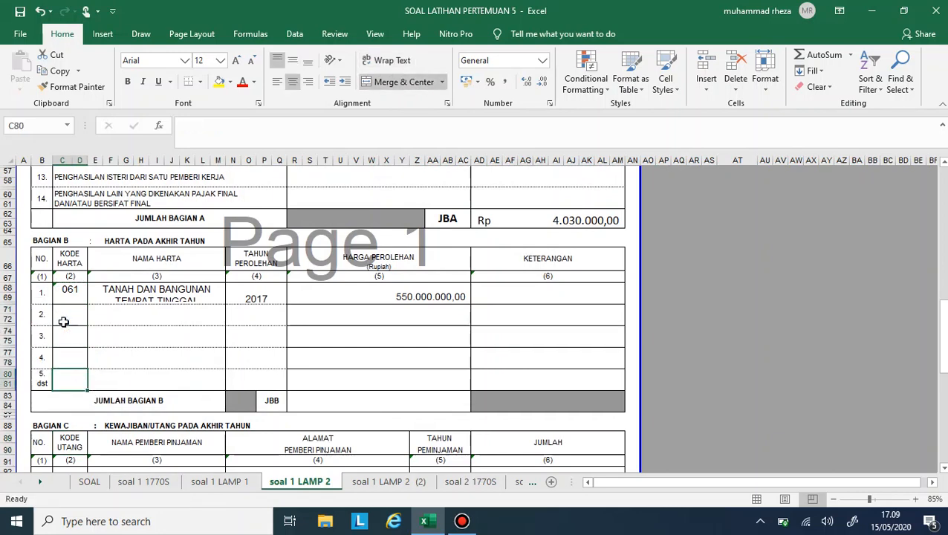
- Try to copy the asset names of items 2 to 5 from the SOAL sheet into the Bagian B Nama Harta cells
{"action": "left_click", "coordinate": [88, 481]}
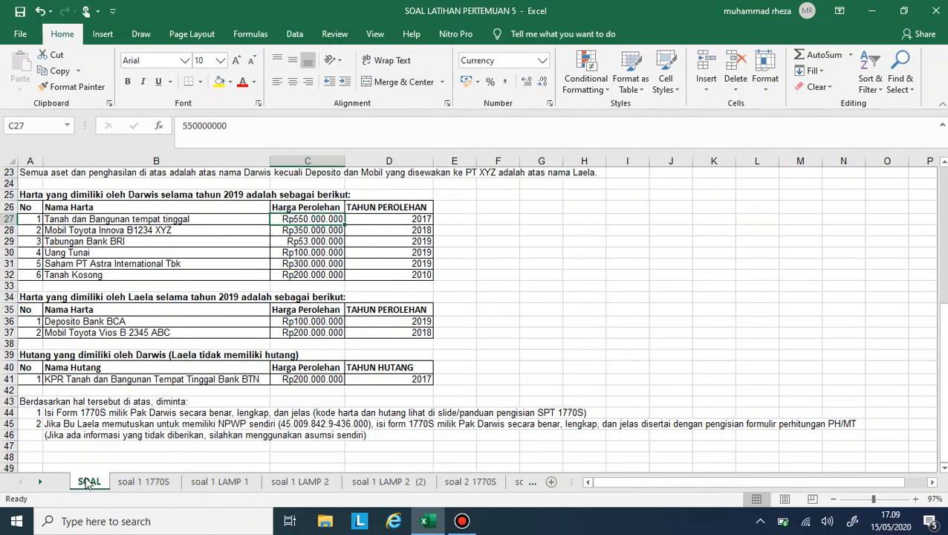
{"action": "left_click_drag", "start_coordinate": [122, 230], "coordinate": [123, 265]}
{"action": "key", "text": "ctrl+c"}
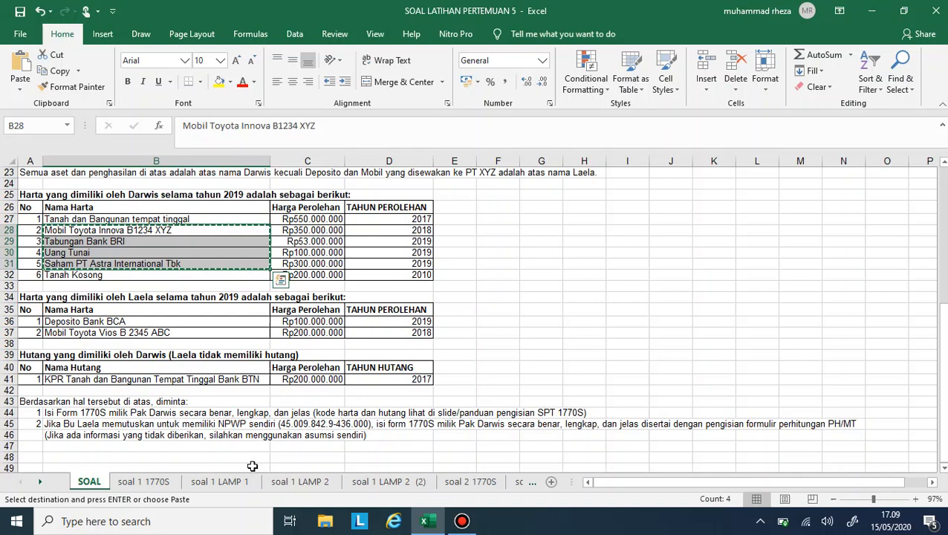
{"action": "left_click", "coordinate": [300, 481]}
{"action": "left_click", "coordinate": [172, 318]}
{"action": "key", "text": "ctrl+v"}
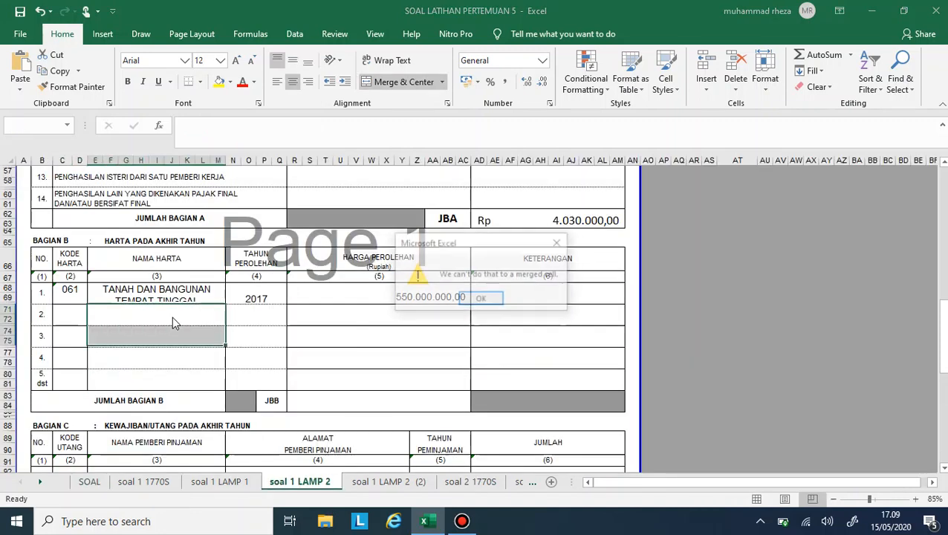
{"action": "left_click", "coordinate": [480, 298]}
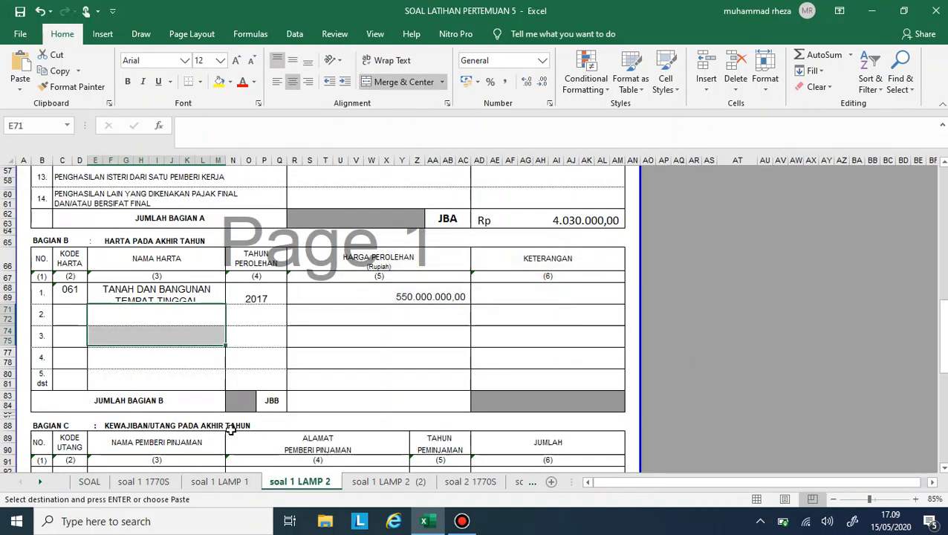
- Enter MOBIL and TABUNGAN as the Nama Harta of rows 2 and 3, following the SOAL sheet's asset list
{"action": "left_click", "coordinate": [100, 483]}
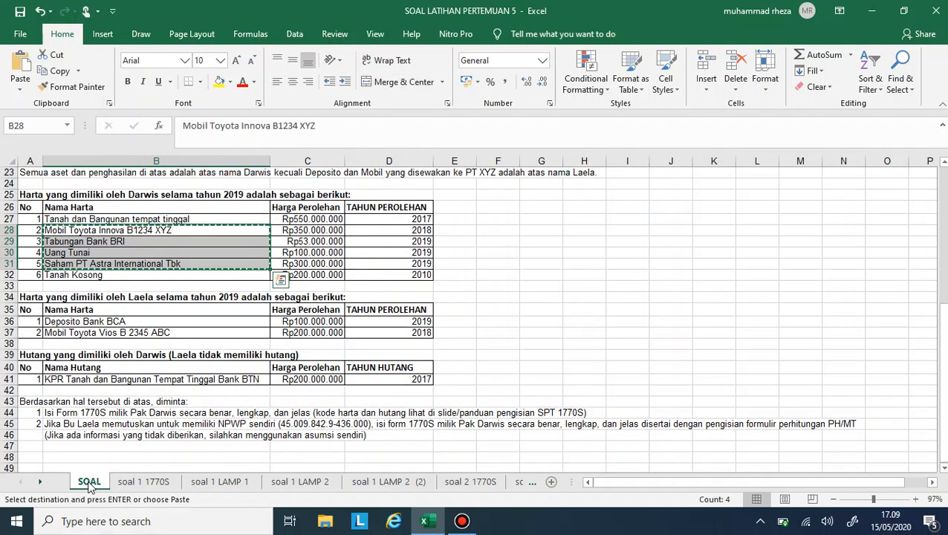
{"action": "left_click", "coordinate": [300, 481]}
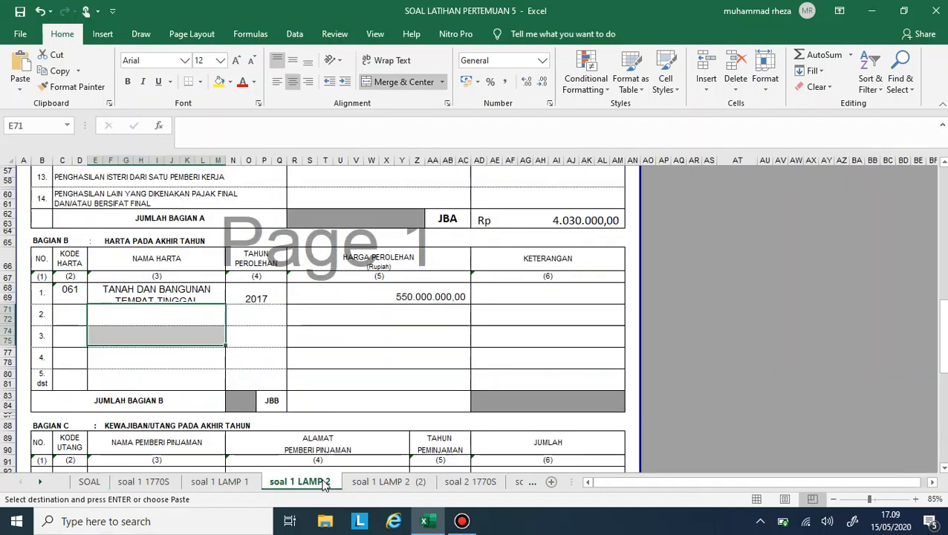
{"action": "left_click", "coordinate": [210, 318]}
{"action": "type", "text": "MOBIL"}
{"action": "key", "text": "Return"}
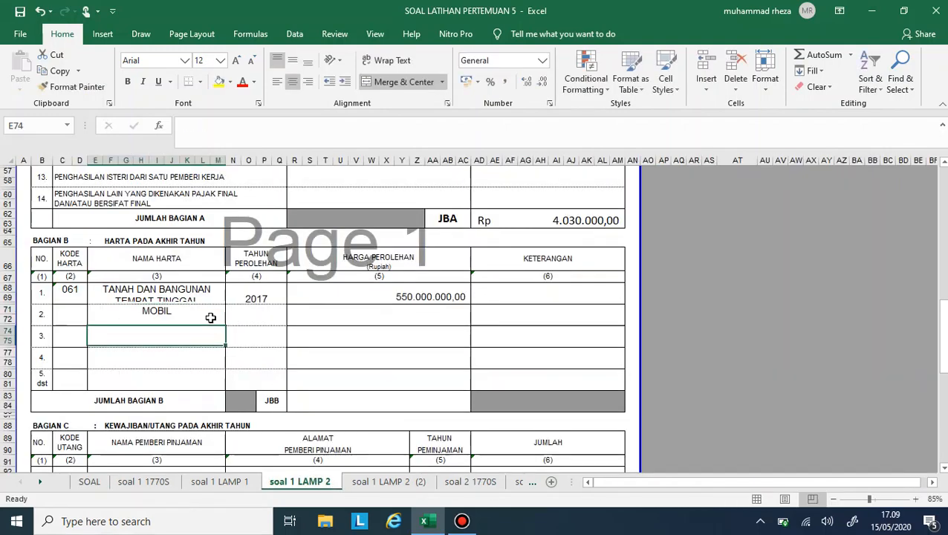
{"action": "left_click", "coordinate": [101, 483]}
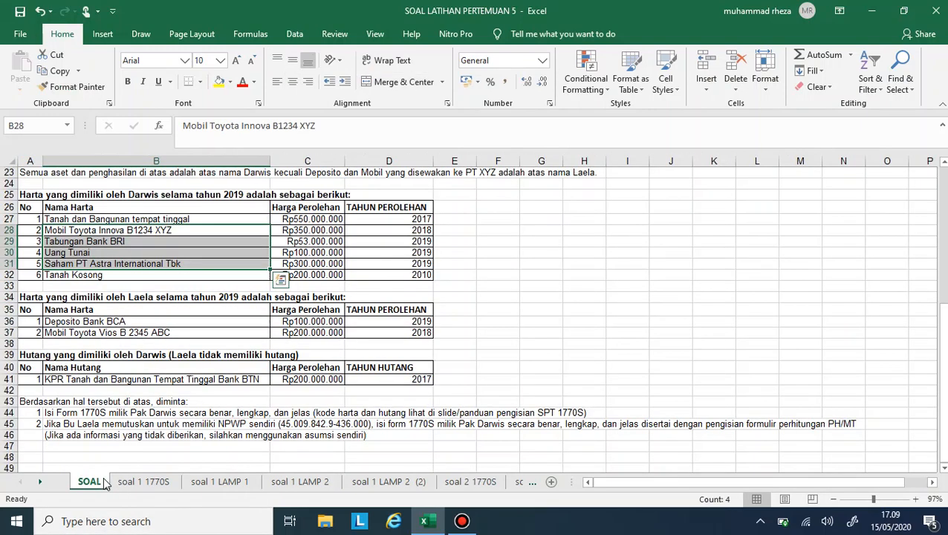
{"action": "left_click", "coordinate": [300, 482]}
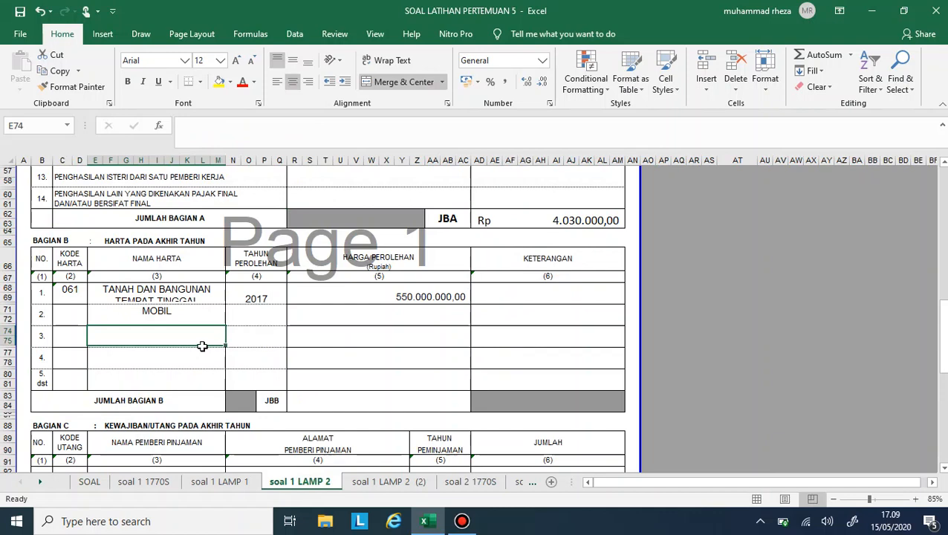
{"action": "type", "text": "TABUNGAN"}
{"action": "key", "text": "Return"}
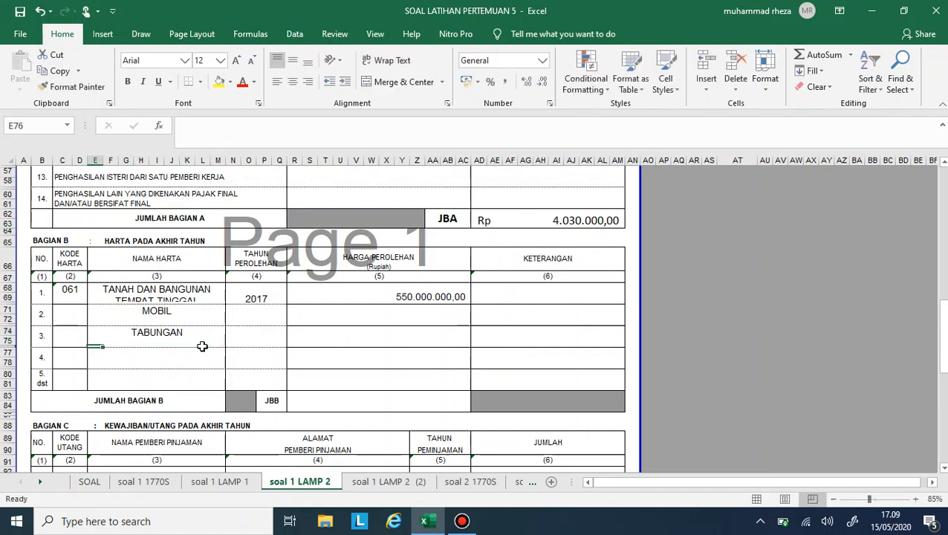
- Enter UANG TUNAI as the Nama Harta of row 4 in Bagian B
{"action": "type", "text": "UANG TUNAI"}
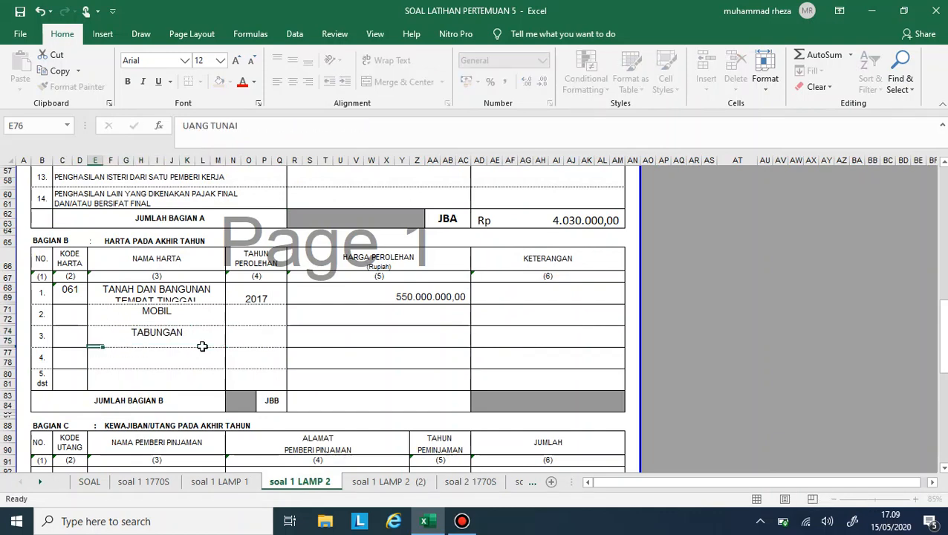
{"action": "key", "text": "Return"}
{"action": "type", "text": "UAN"}
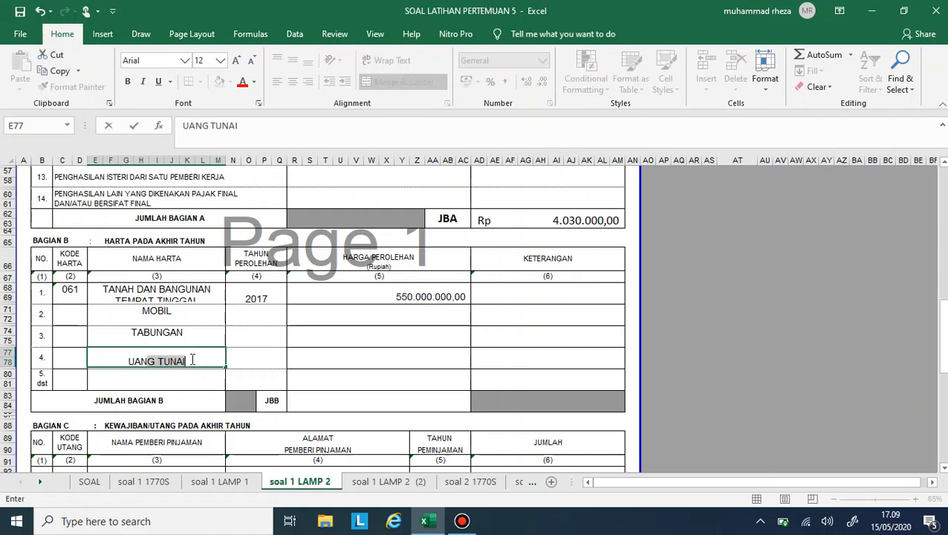
{"action": "type", "text": "G \\"}
{"action": "key", "text": "Return"}
{"action": "key", "text": "BackSpace"}
{"action": "key", "text": "Up"}
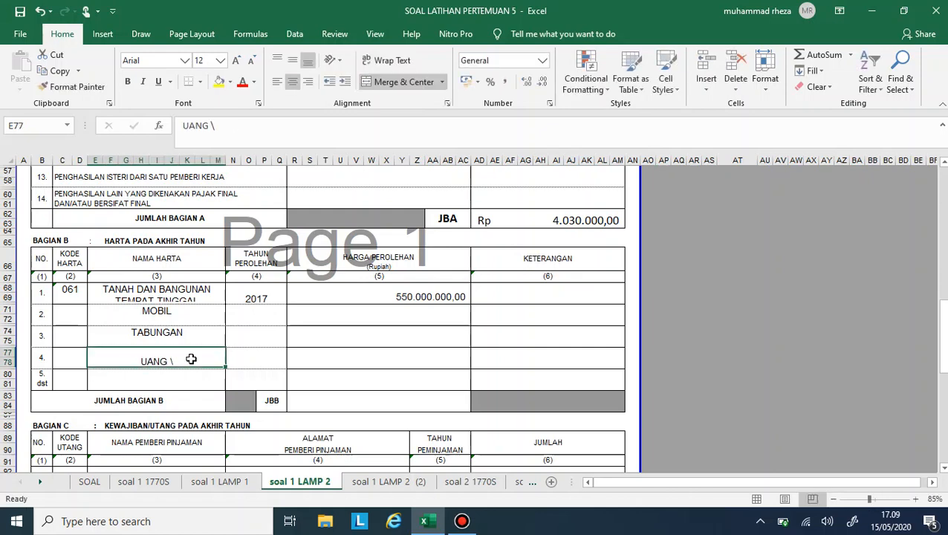
{"action": "key", "text": "BackSpace"}
{"action": "type", "text": "TUNAI"}
{"action": "key", "text": "Return"}
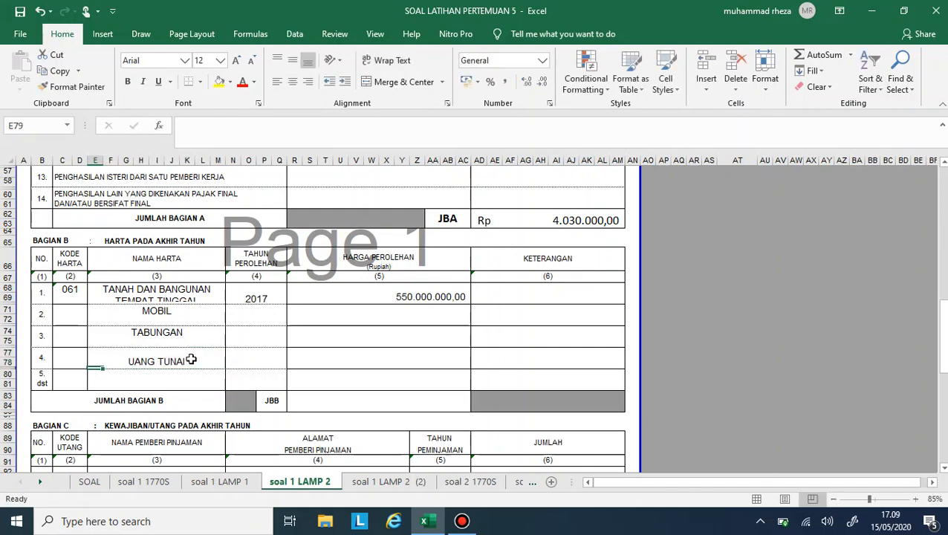
- Check the fifth asset in the SOAL sheet and enter SAHAM as the row 5 Nama Harta
{"action": "left_click", "coordinate": [89, 481]}
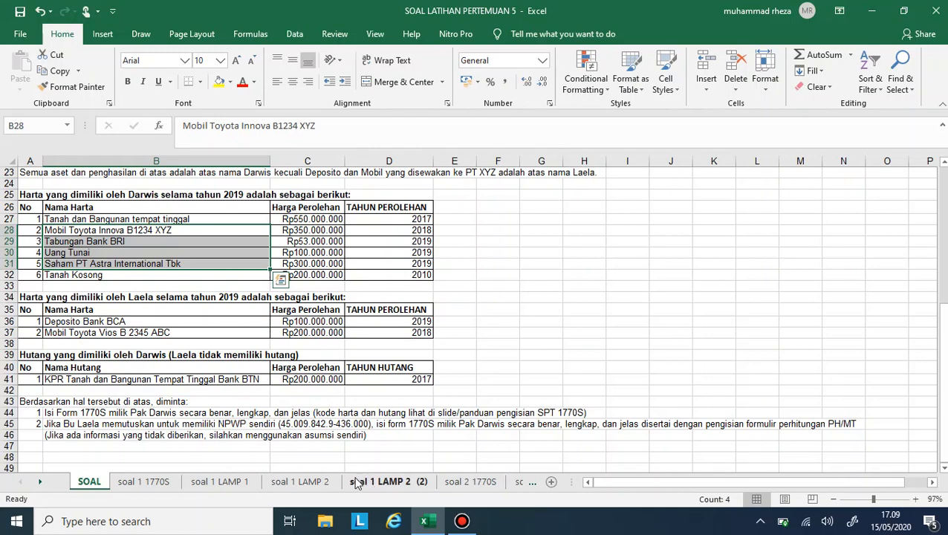
{"action": "left_click", "coordinate": [300, 483]}
{"action": "left_click", "coordinate": [190, 383]}
{"action": "type", "text": "SAHAM"}
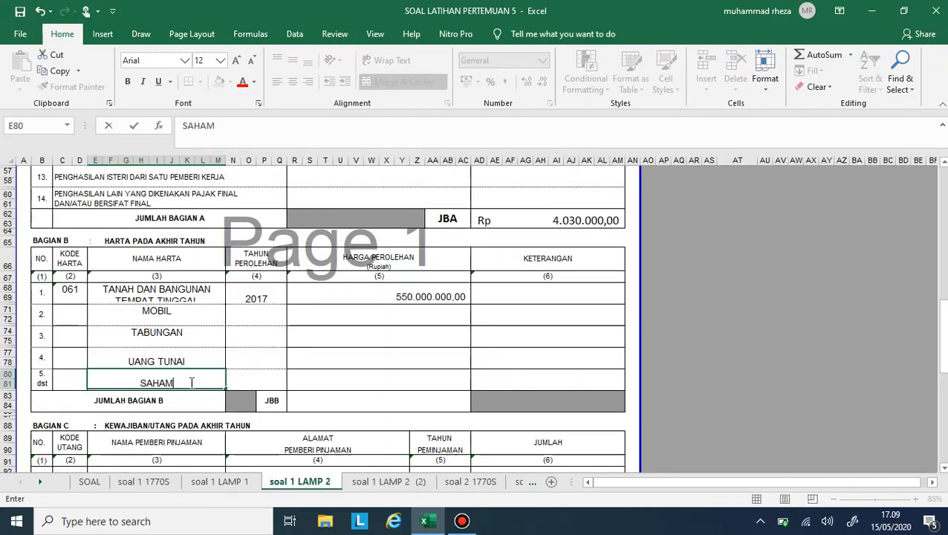
{"action": "key", "text": "Tab"}
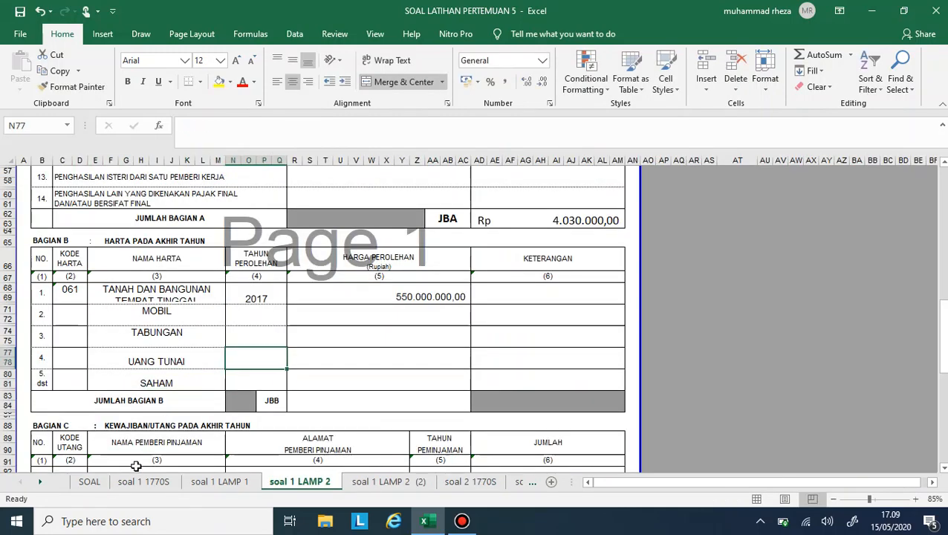
- Check the acquisition years in the SOAL sheet and copy the row 1 Tahun Perolehan cell with its formatting into rows 2 to 5
{"action": "left_click", "coordinate": [89, 483]}
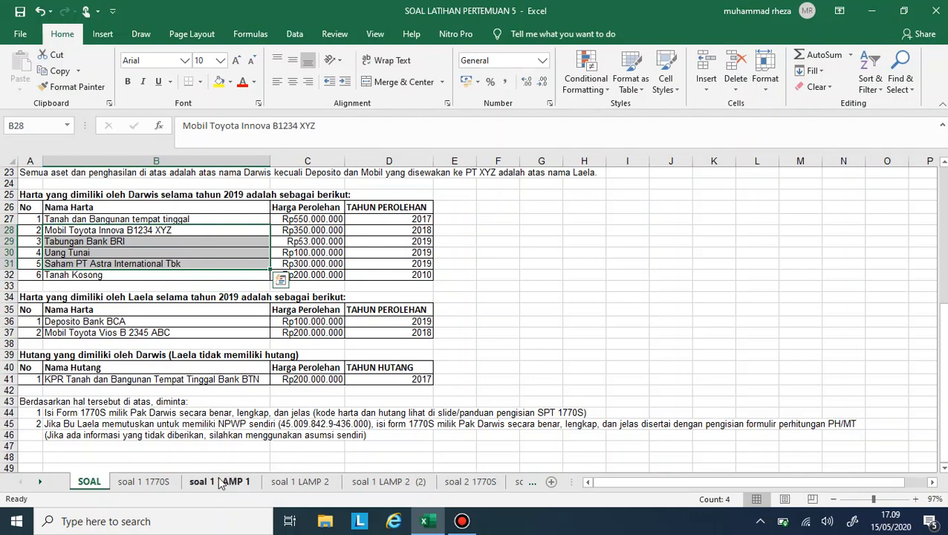
{"action": "left_click", "coordinate": [269, 488]}
{"action": "left_click", "coordinate": [236, 312]}
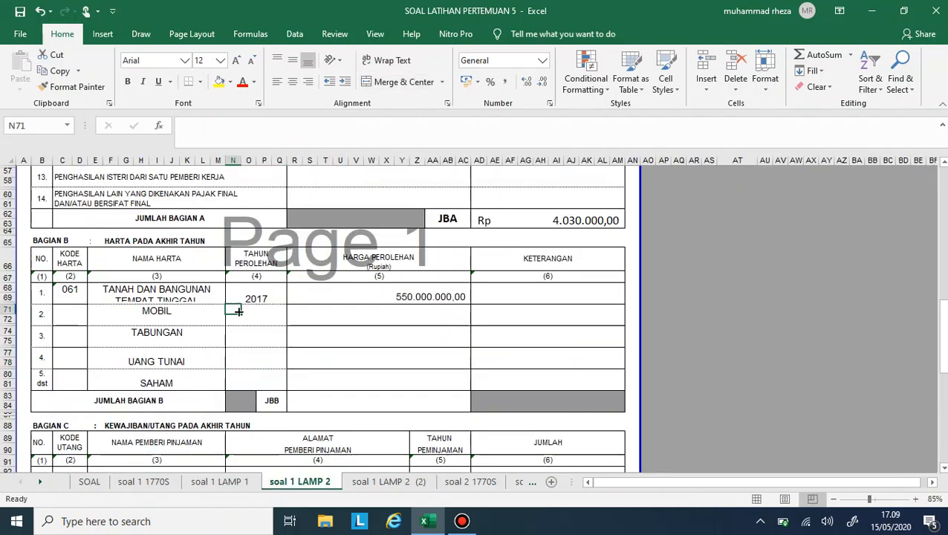
{"action": "left_click", "coordinate": [251, 296]}
{"action": "key", "text": "ctrl+c"}
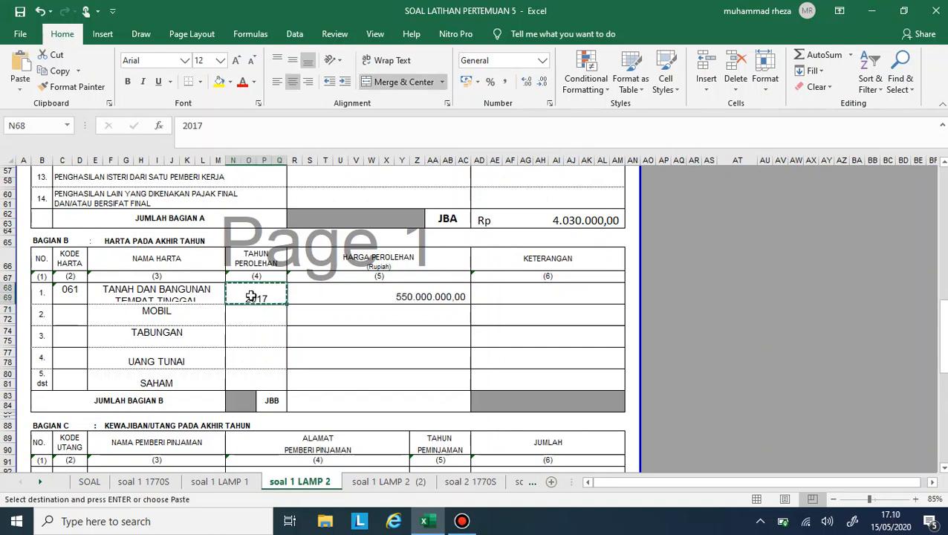
{"action": "key", "text": "Down"}
{"action": "key", "text": "ctrl+v"}
{"action": "key", "text": "Down"}
{"action": "key", "text": "ctrl+v"}
{"action": "key", "text": "Down"}
{"action": "key", "text": "ctrl+v"}
{"action": "key", "text": "Down"}
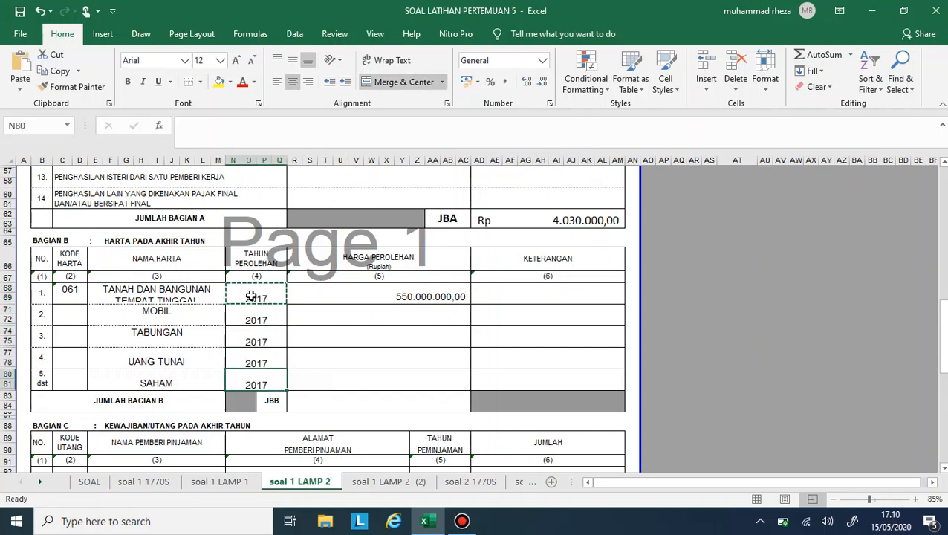
{"action": "key", "text": "ctrl+v"}
- Set the Tahun Perolehan to 2018 for MOBIL and to 2019 for TABUNGAN, UANG TUNAI and SAHAM
{"action": "left_click", "coordinate": [255, 310]}
{"action": "type", "text": "2018"}
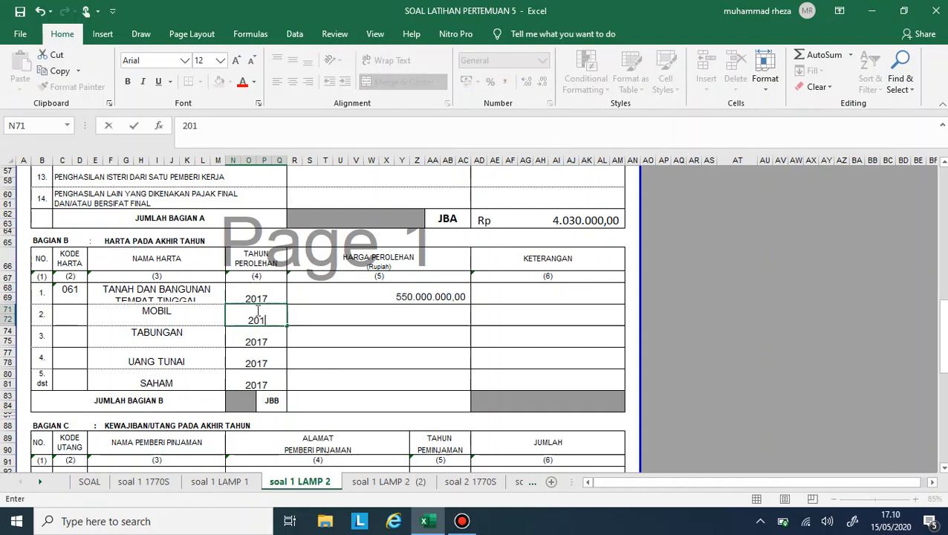
{"action": "key", "text": "Return"}
{"action": "type", "text": "1"}
{"action": "key", "text": "BackSpace"}
{"action": "type", "text": "2019"}
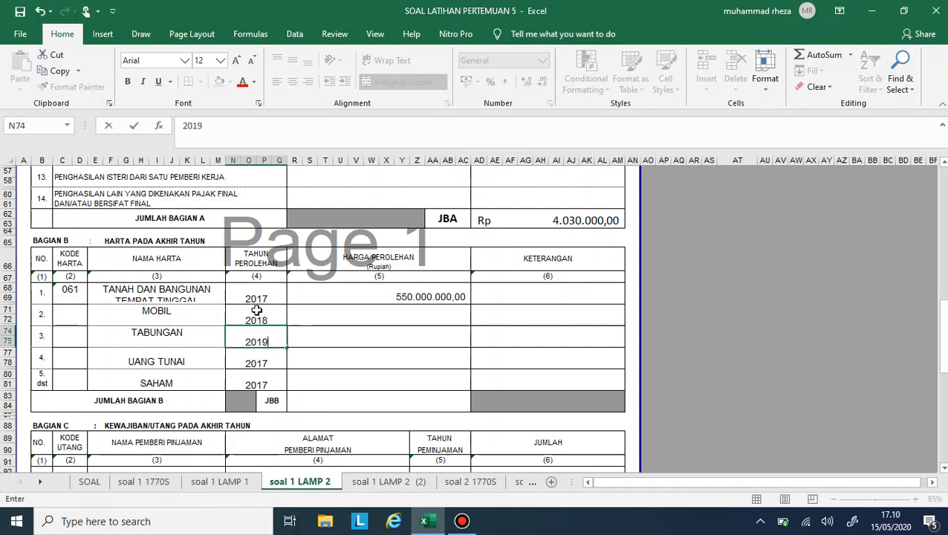
{"action": "key", "text": "Return"}
{"action": "type", "text": "2019"}
{"action": "key", "text": "Return"}
{"action": "type", "text": "2019"}
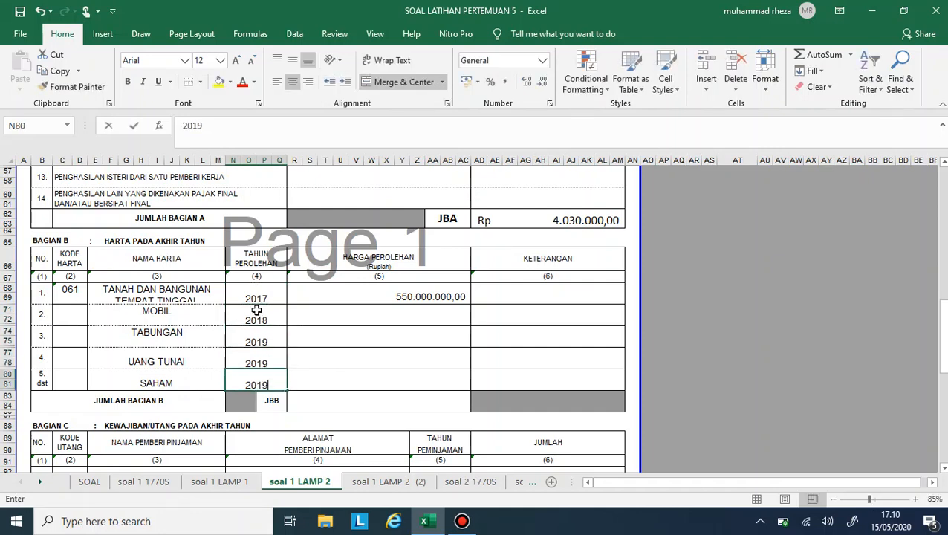
{"action": "key", "text": "Return"}
- Look up the car's price in the SOAL sheet and enter 350000000 as the MOBIL Harga Perolehan
{"action": "left_click", "coordinate": [352, 333]}
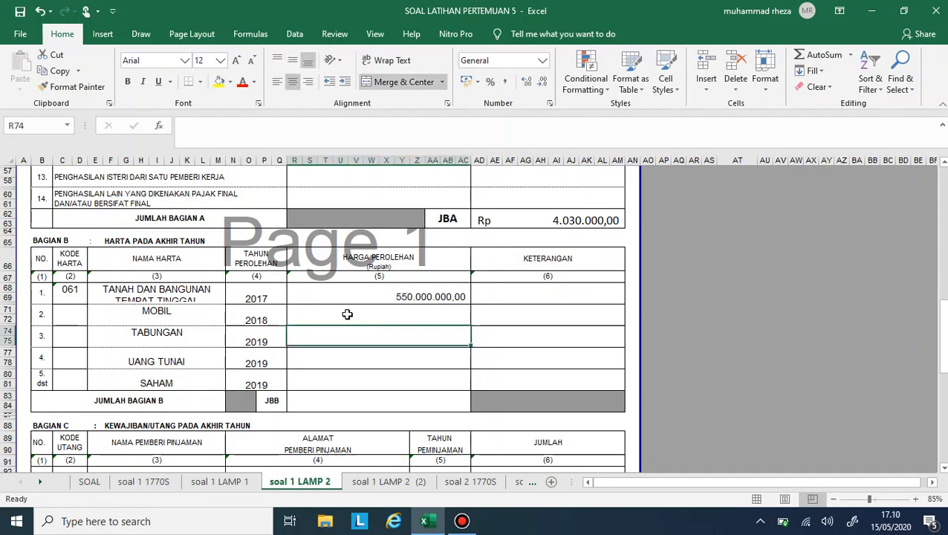
{"action": "left_click", "coordinate": [347, 313]}
{"action": "left_click", "coordinate": [139, 485]}
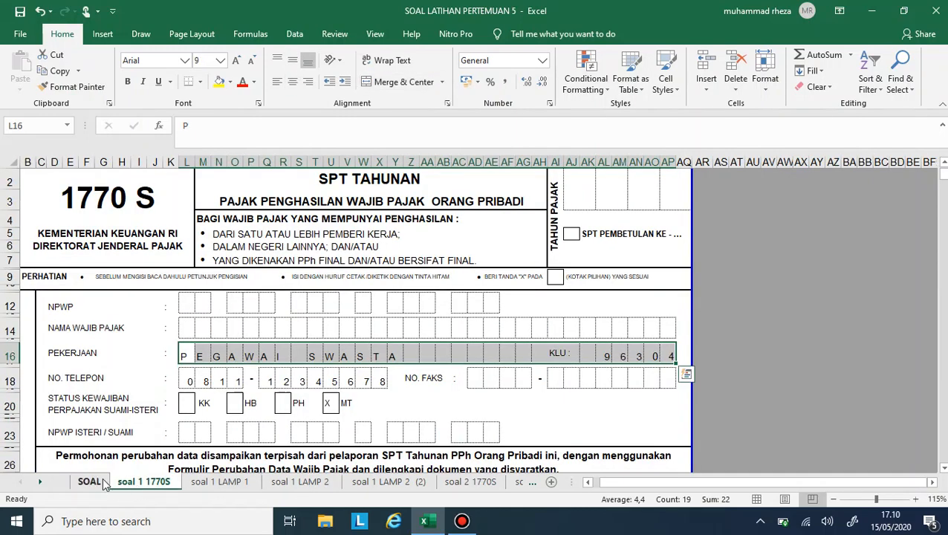
{"action": "left_click", "coordinate": [102, 483]}
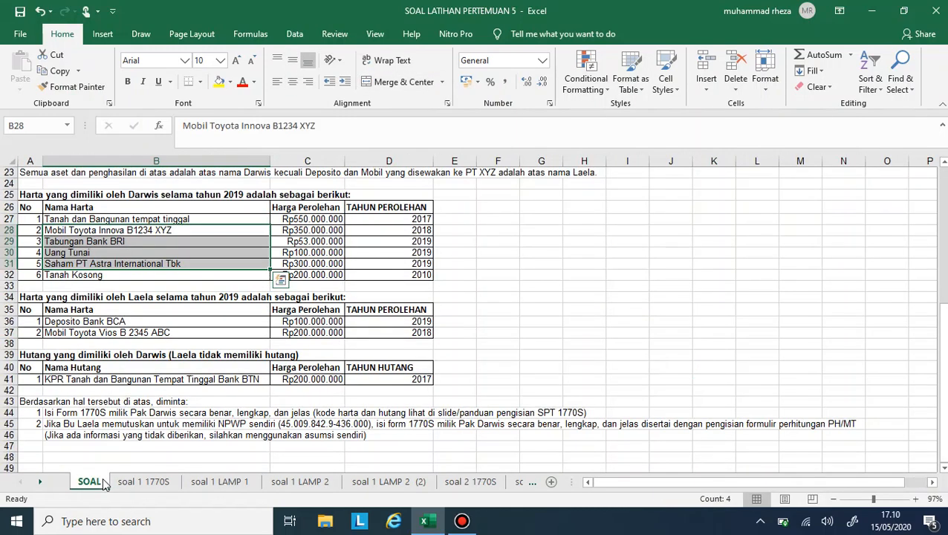
{"action": "left_click", "coordinate": [315, 483]}
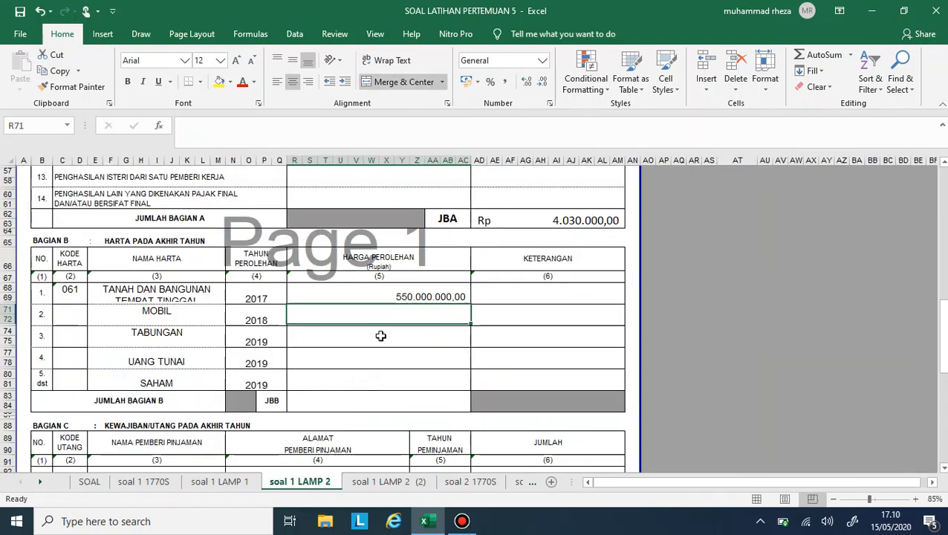
{"action": "type", "text": "25"}
{"action": "key", "text": "BackSpace"}
{"action": "key", "text": "BackSpace"}
{"action": "key", "text": "BackSpace"}
{"action": "key", "text": "BackSpace"}
{"action": "key", "text": "BackSpace"}
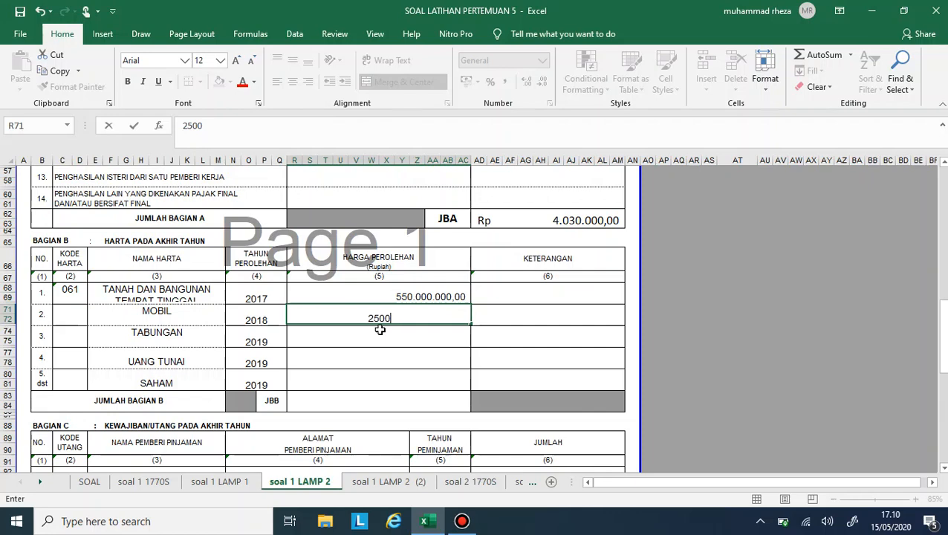
{"action": "type", "text": "350000000"}
{"action": "key", "text": "Return"}
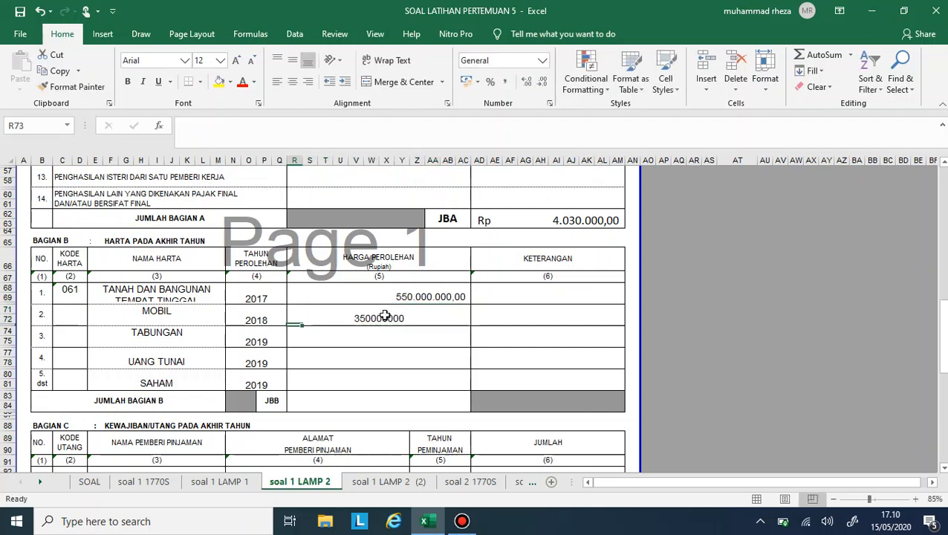
- Look up the bank savings amount in the SOAL sheet and enter 53000000 as the TABUNGAN Harga Perolehan
{"action": "left_click", "coordinate": [380, 331]}
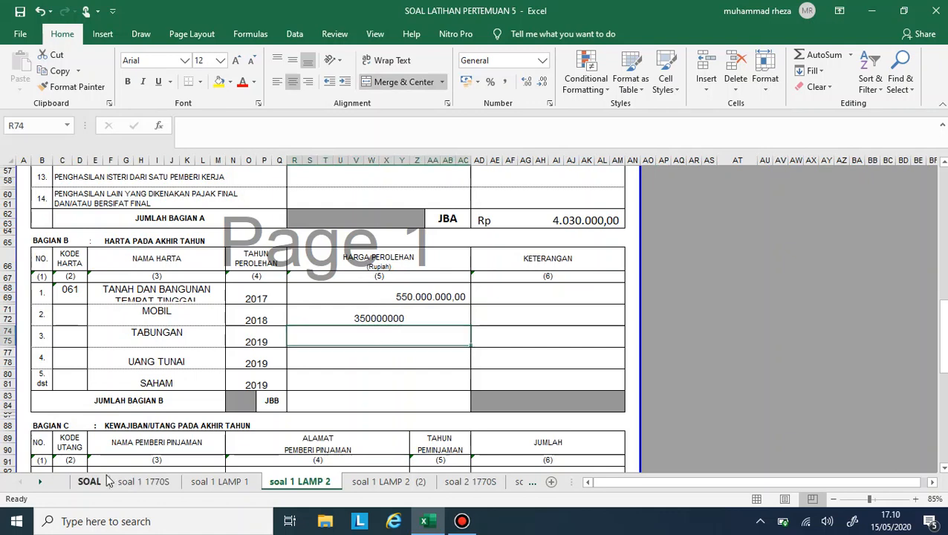
{"action": "left_click", "coordinate": [107, 480]}
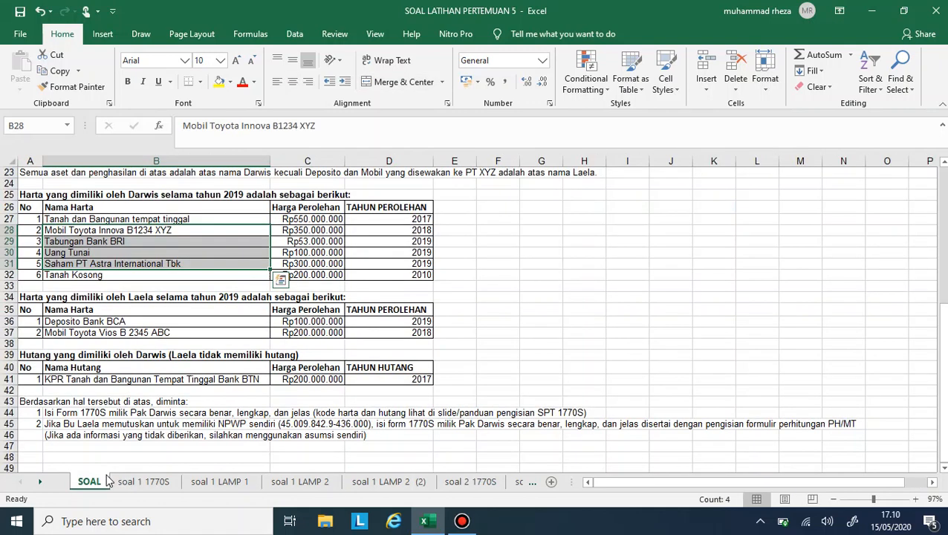
{"action": "left_click", "coordinate": [279, 481]}
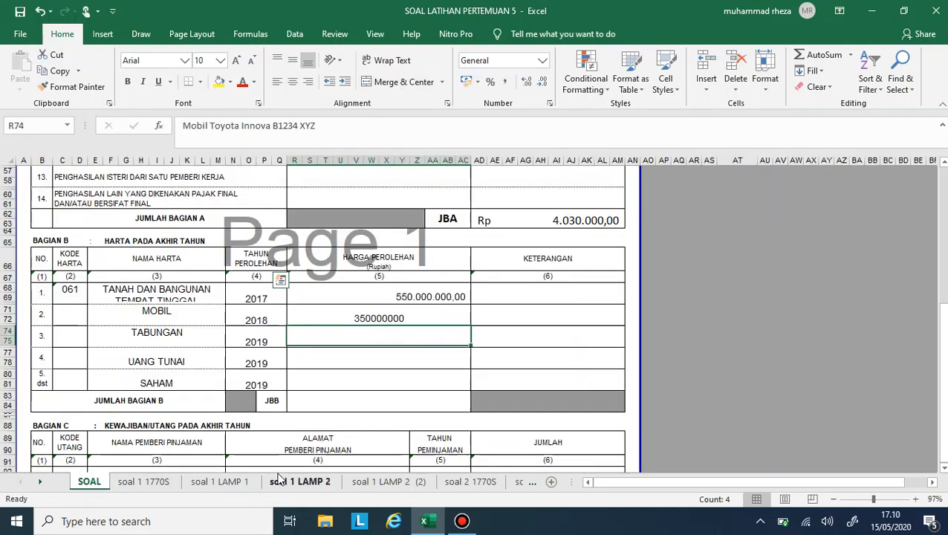
{"action": "type", "text": "53000"}
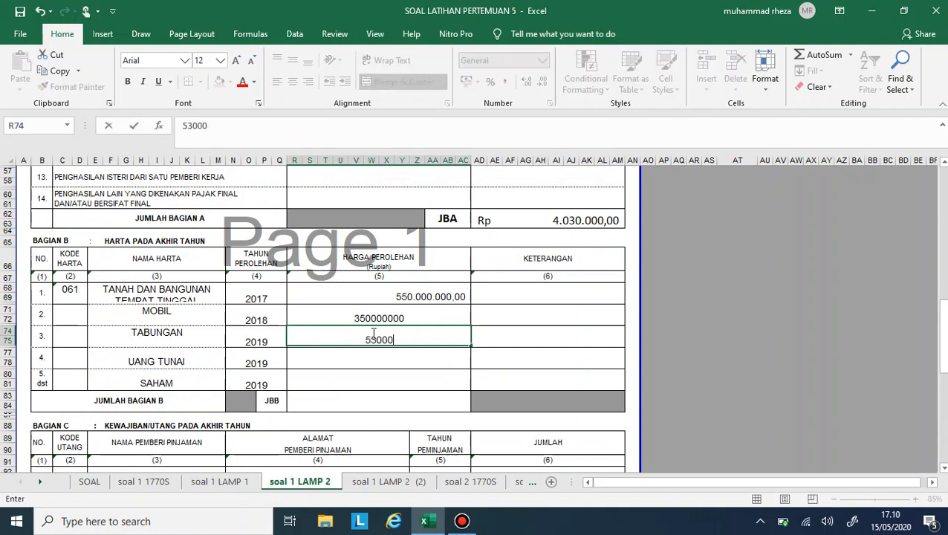
{"action": "type", "text": "0000"}
{"action": "key", "text": "Return"}
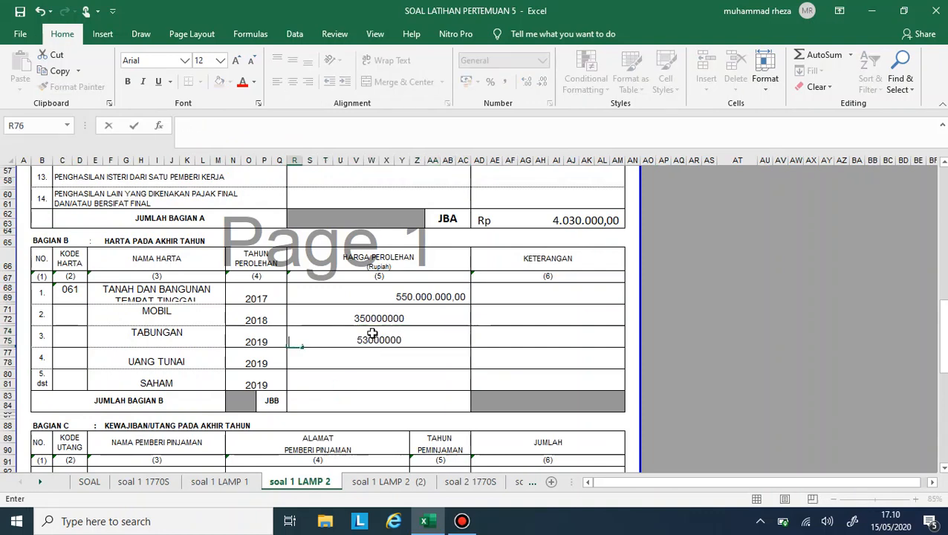
- Enter 100000000 as the UANG TUNAI Harga Perolehan and 300000000 as the SAHAM Harga Perolehan in Bagian B
{"action": "key", "text": "Return"}
{"action": "type", "text": "100000"}
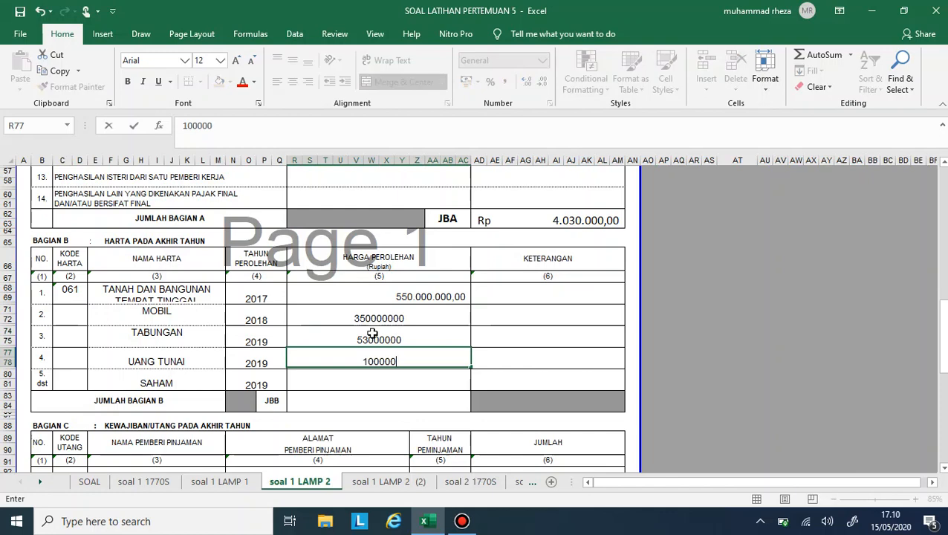
{"action": "type", "text": "0000"}
{"action": "key", "text": "Return"}
{"action": "type", "text": "3"}
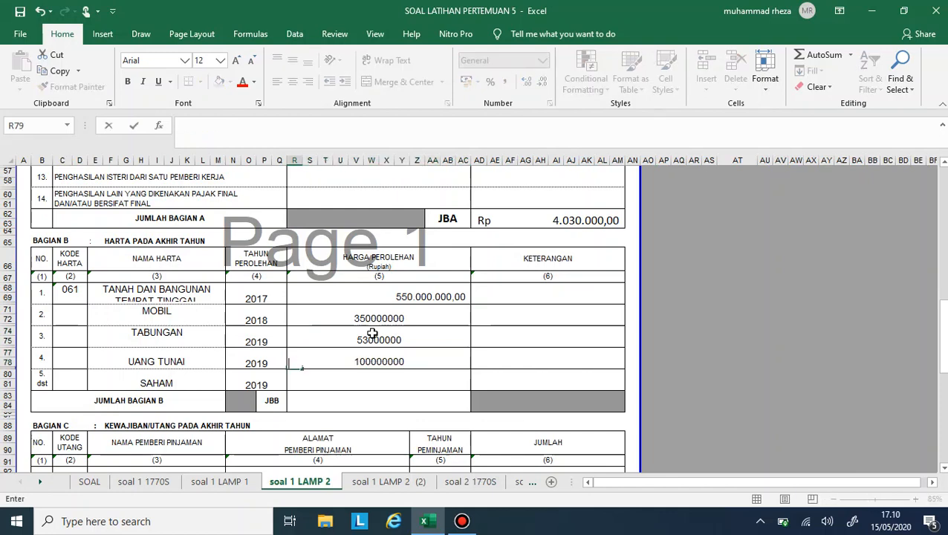
{"action": "key", "text": "Return"}
{"action": "type", "text": "30000000"}
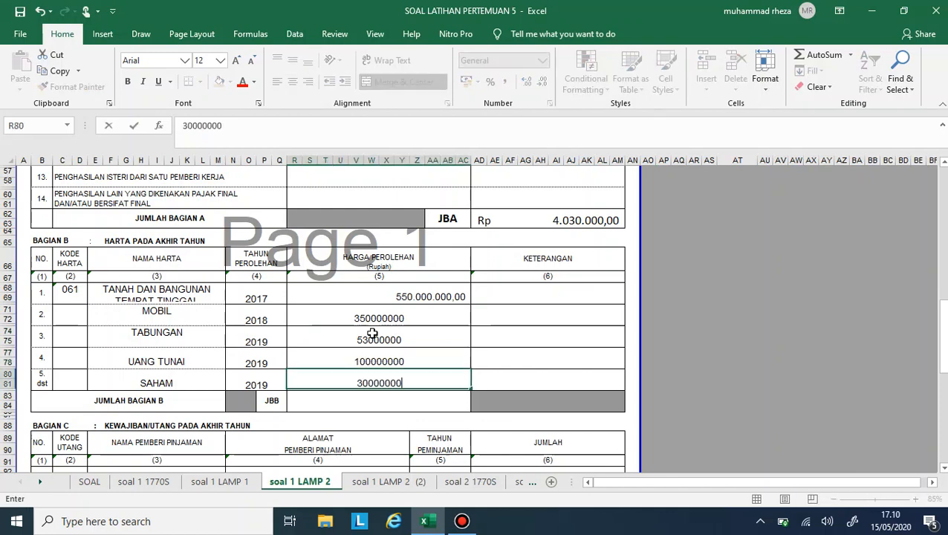
{"action": "type", "text": "0"}
{"action": "key", "text": "Return"}
- Apply the comma number style to the Harga Perolehan cells from MOBIL down to the JUMLAH BAGIAN B total
{"action": "left_click_drag", "start_coordinate": [376, 318], "coordinate": [390, 391]}
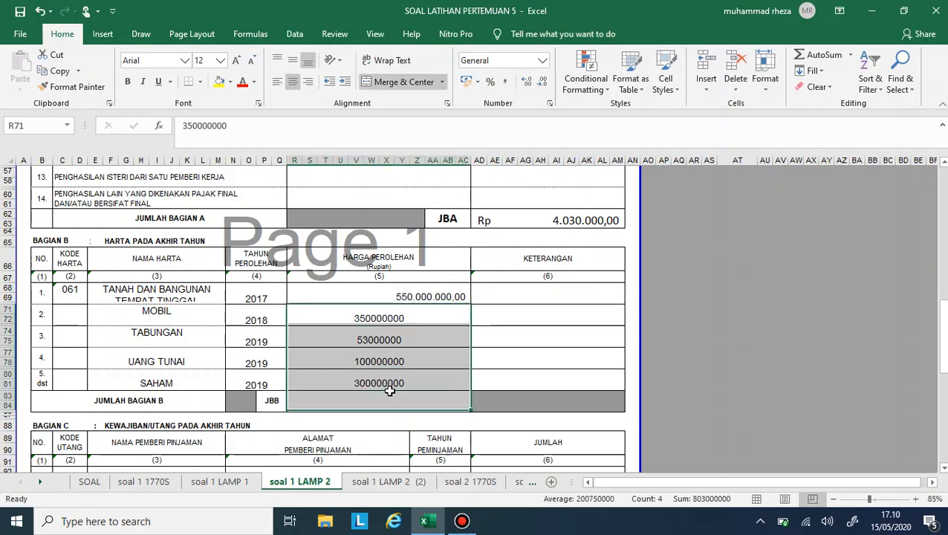
{"action": "left_click", "coordinate": [504, 81]}
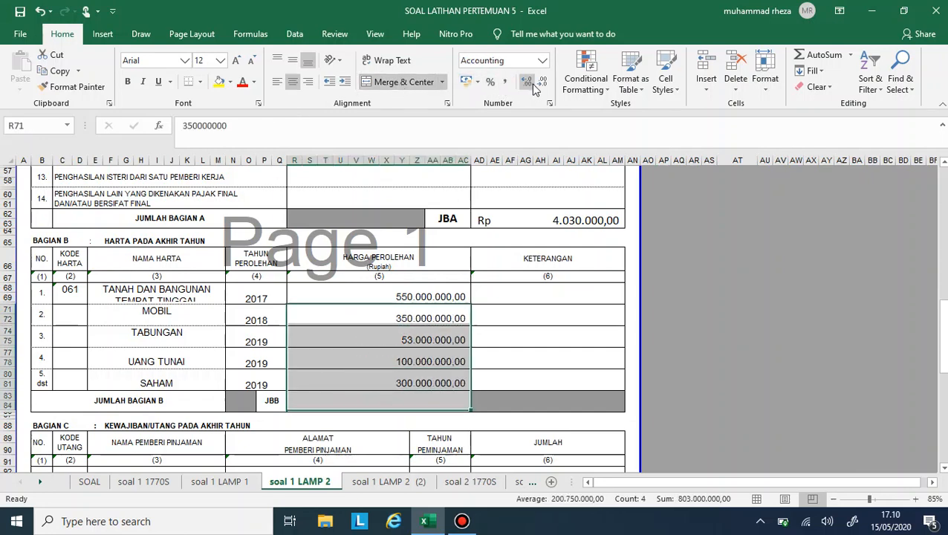
{"action": "left_click", "coordinate": [515, 253]}
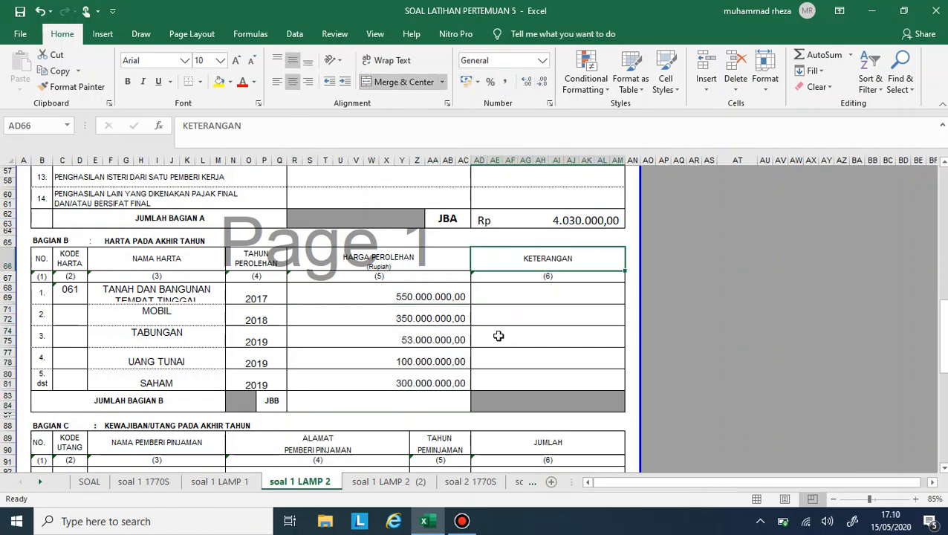
- Enter KIJANG INNOVA B1234 XYZ as the MOBIL Keterangan, checking the plate in the SOAL sheet
{"action": "left_click", "coordinate": [499, 327]}
{"action": "left_click", "coordinate": [499, 317]}
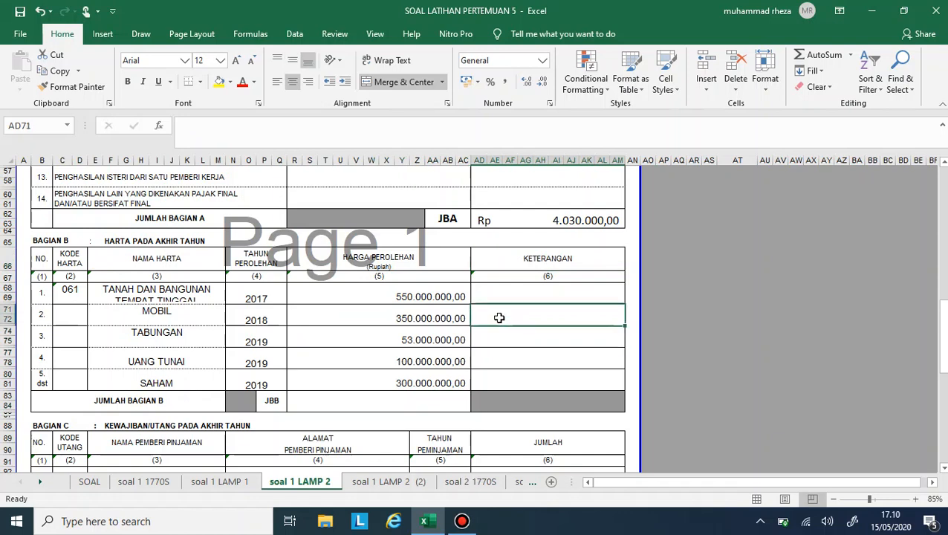
{"action": "type", "text": "KI"}
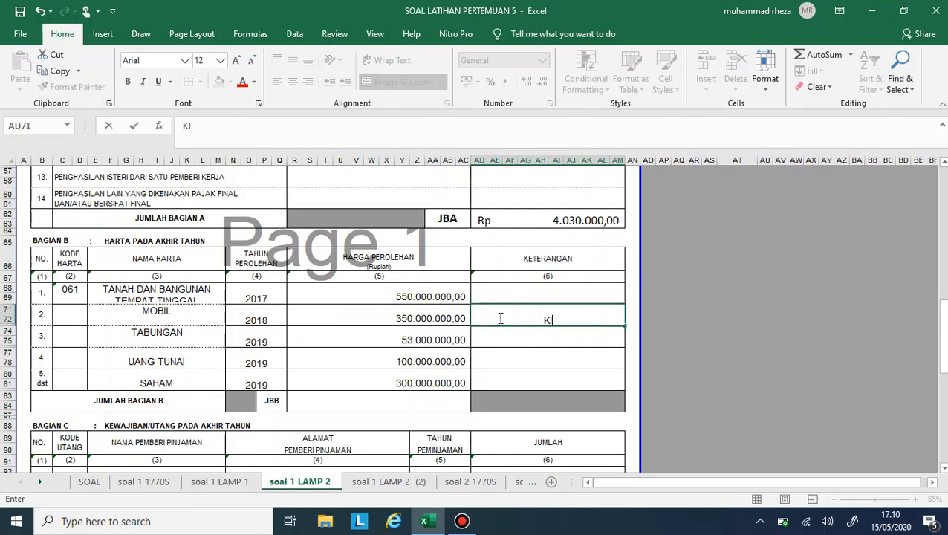
{"action": "type", "text": "JANG INNOVA"}
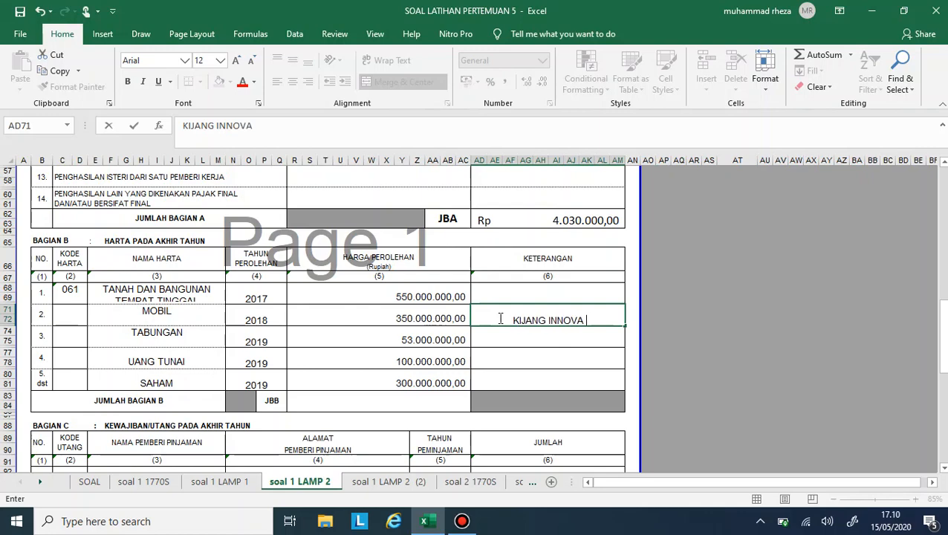
{"action": "left_click", "coordinate": [101, 482]}
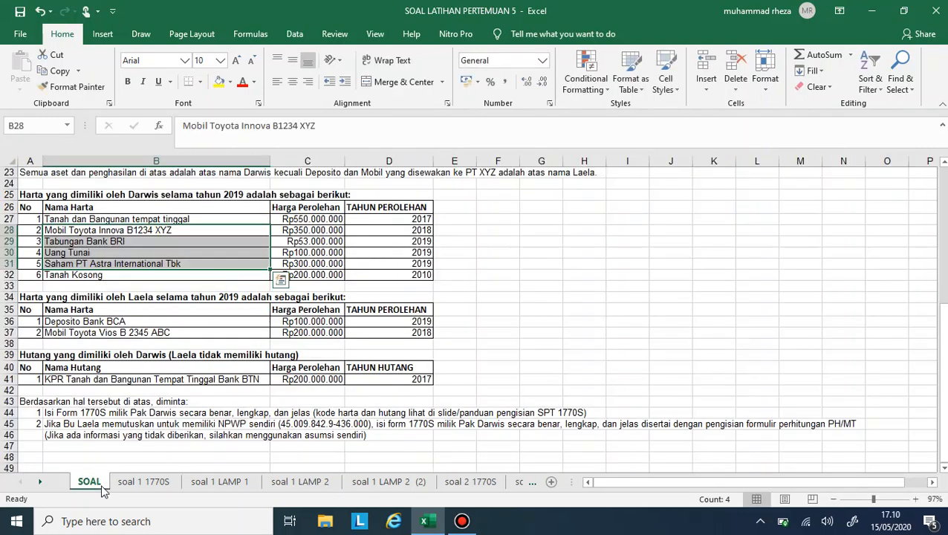
{"action": "left_click", "coordinate": [123, 486]}
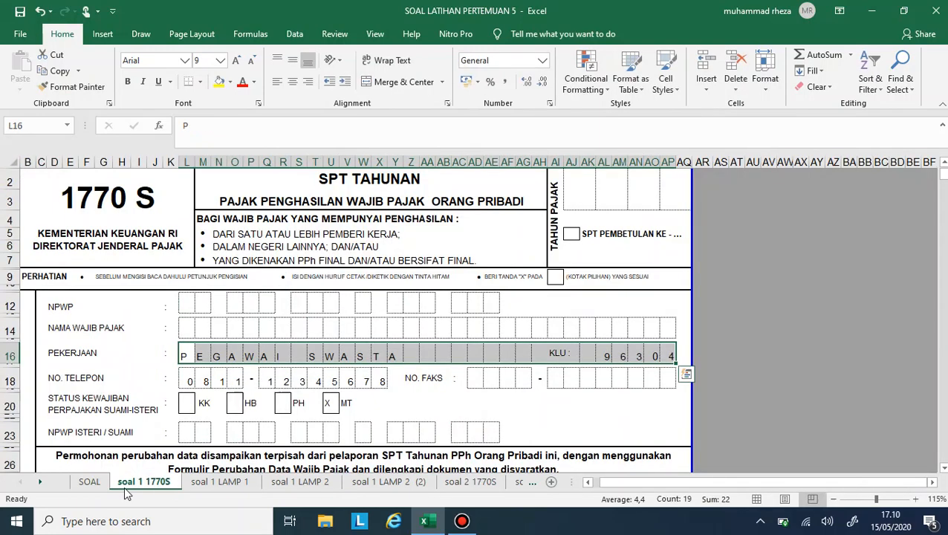
{"action": "left_click", "coordinate": [90, 487]}
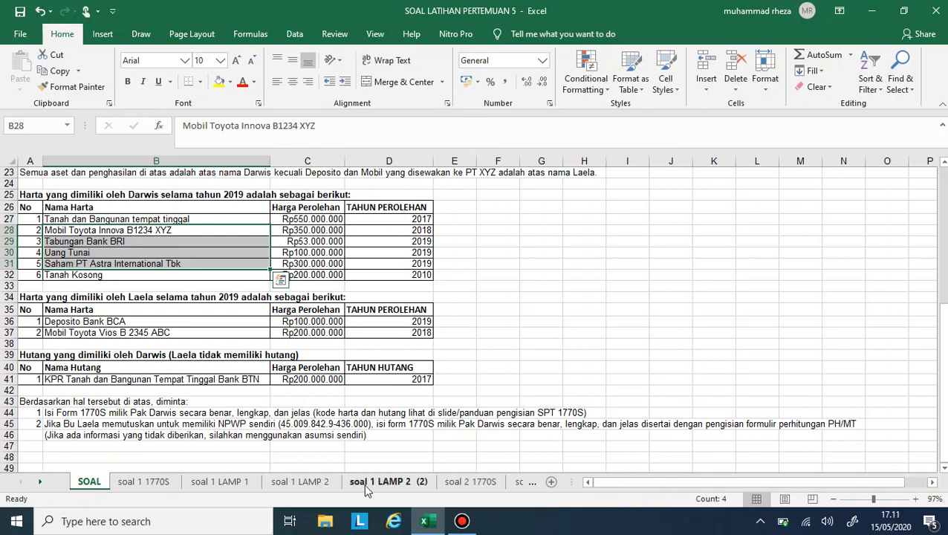
{"action": "left_click", "coordinate": [300, 482]}
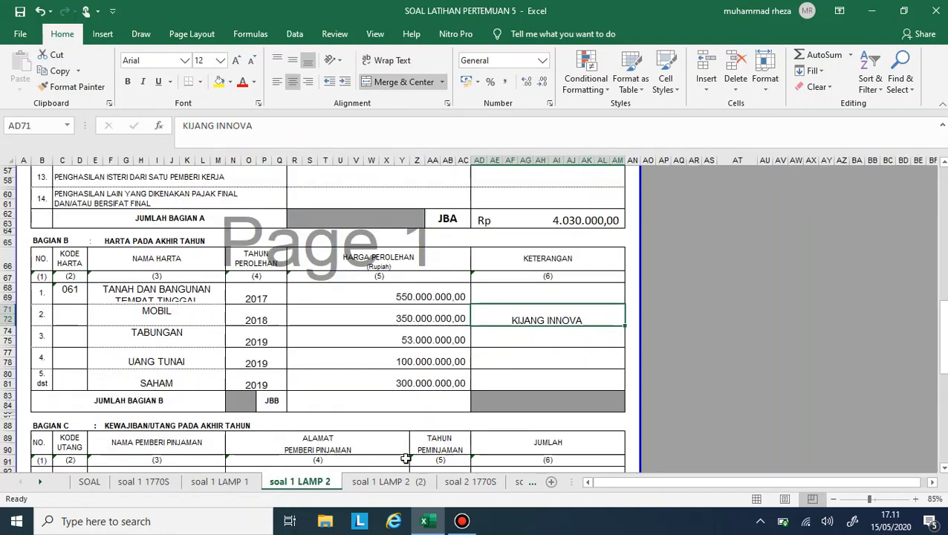
{"action": "double_click", "coordinate": [586, 320]}
{"action": "type", "text": "B1"}
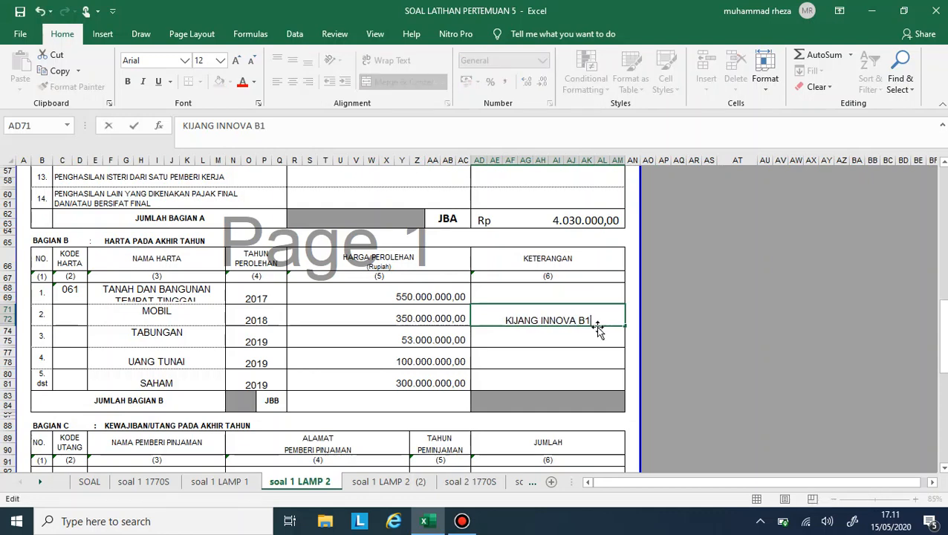
{"action": "type", "text": "234 XYZ"}
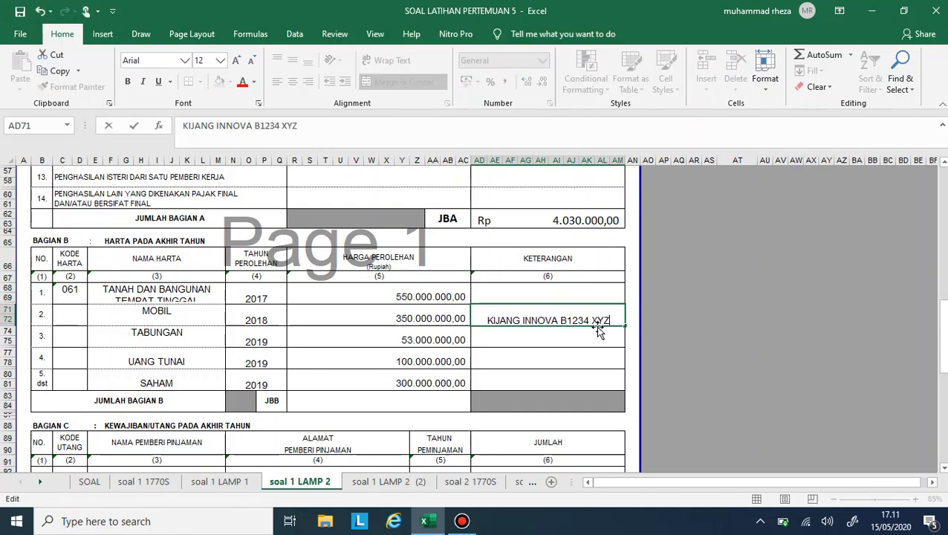
{"action": "key", "text": "Return"}
- Enter BANK BRI as the TABUNGAN Keterangan and leave the UANG TUNAI one empty
{"action": "type", "text": "BANK BRI"}
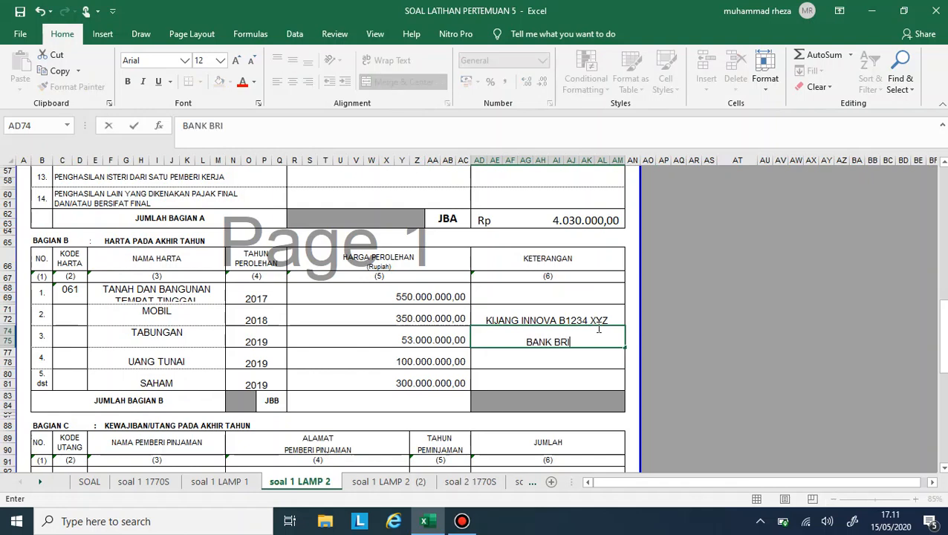
{"action": "key", "text": "Return"}
{"action": "key", "text": "Return"}
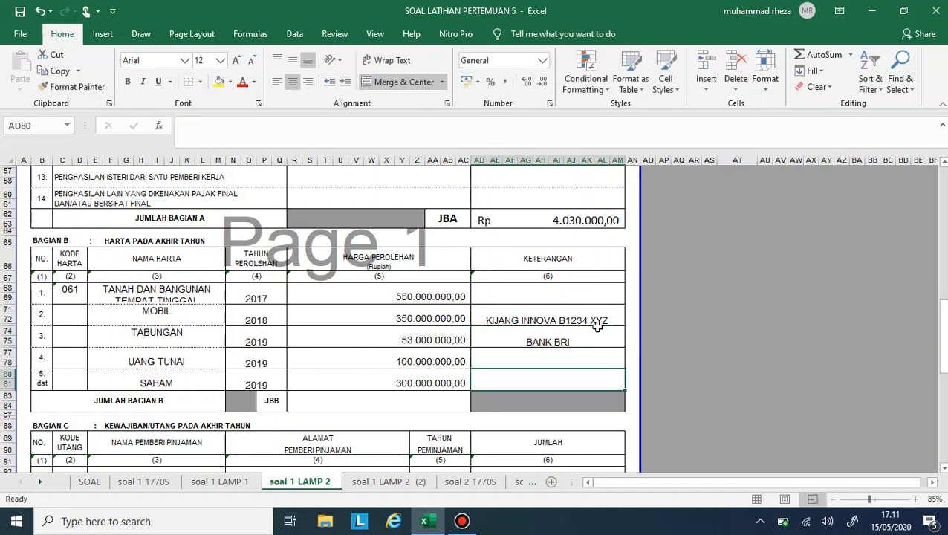
- Look up the share issuer in the SOAL sheet and enter PT ASTRA INTERNATIONAL TBK as the SAHAM Keterangan
{"action": "type", "text": "PT"}
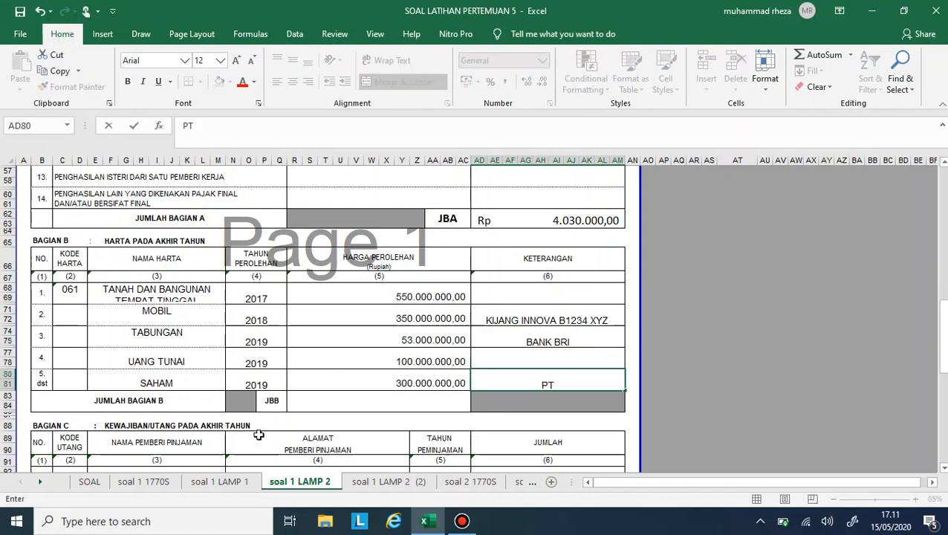
{"action": "left_click", "coordinate": [100, 484]}
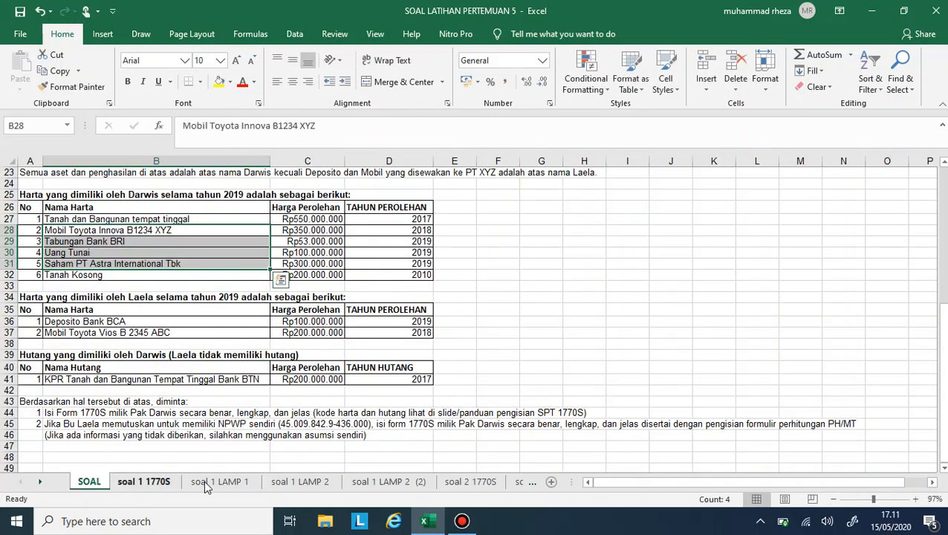
{"action": "left_click", "coordinate": [300, 481]}
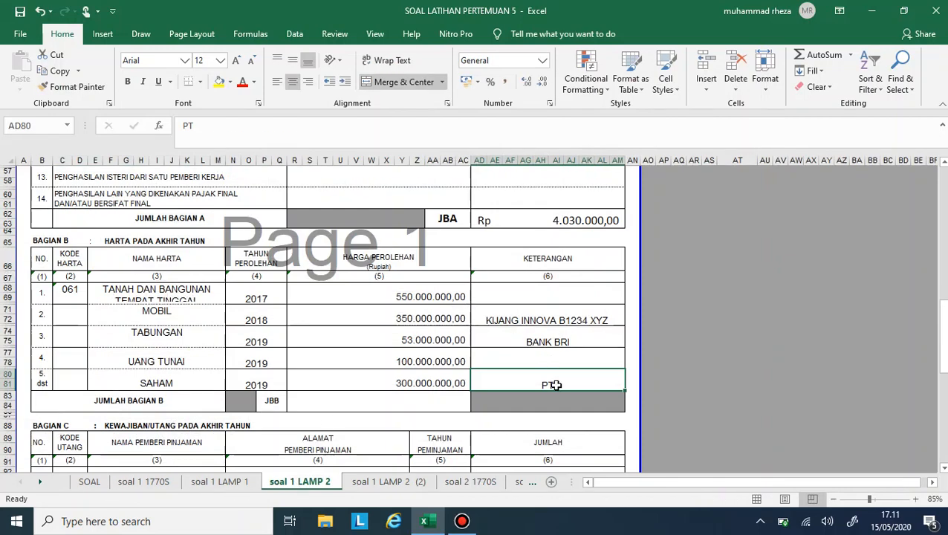
{"action": "double_click", "coordinate": [557, 384]}
{"action": "type", "text": "ASTRA"}
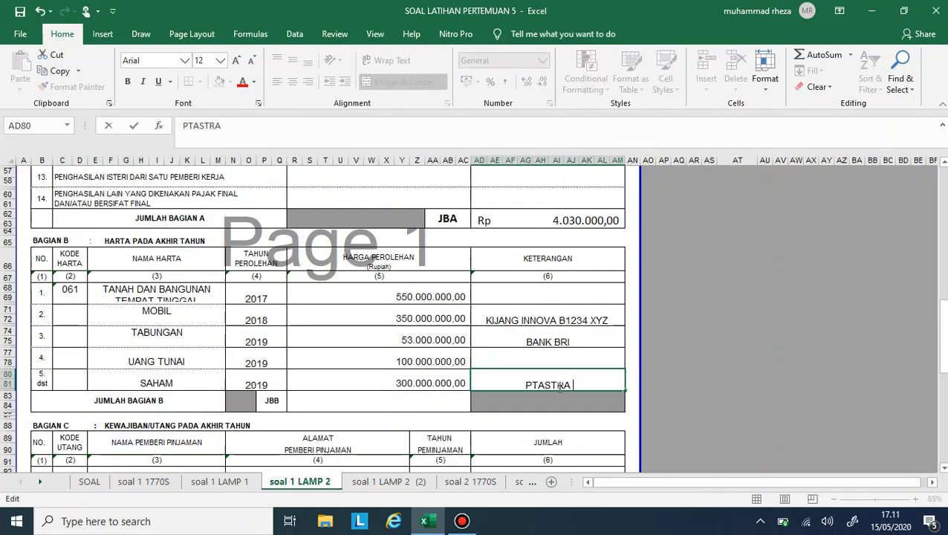
{"action": "key", "text": "BackSpace"}
{"action": "key", "text": "BackSpace"}
{"action": "key", "text": "BackSpace"}
{"action": "key", "text": "BackSpace"}
{"action": "key", "text": "BackSpace"}
{"action": "key", "text": "BackSpace"}
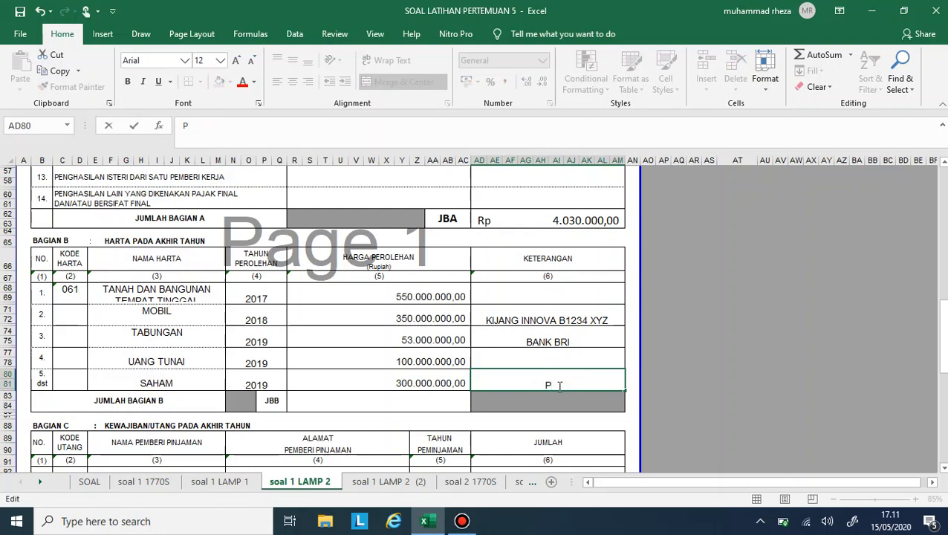
{"action": "type", "text": "T ASTRA INT"}
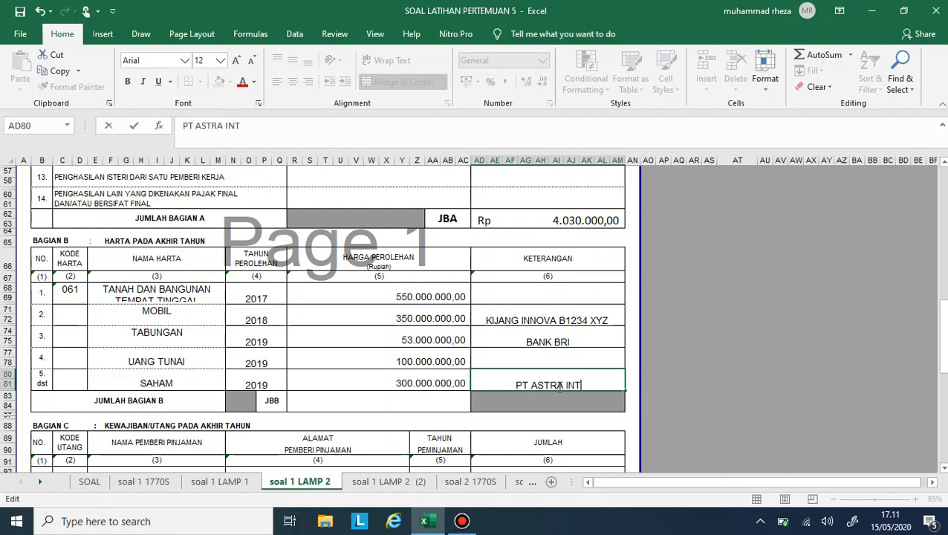
{"action": "type", "text": "ERNATIONAL TBKL"}
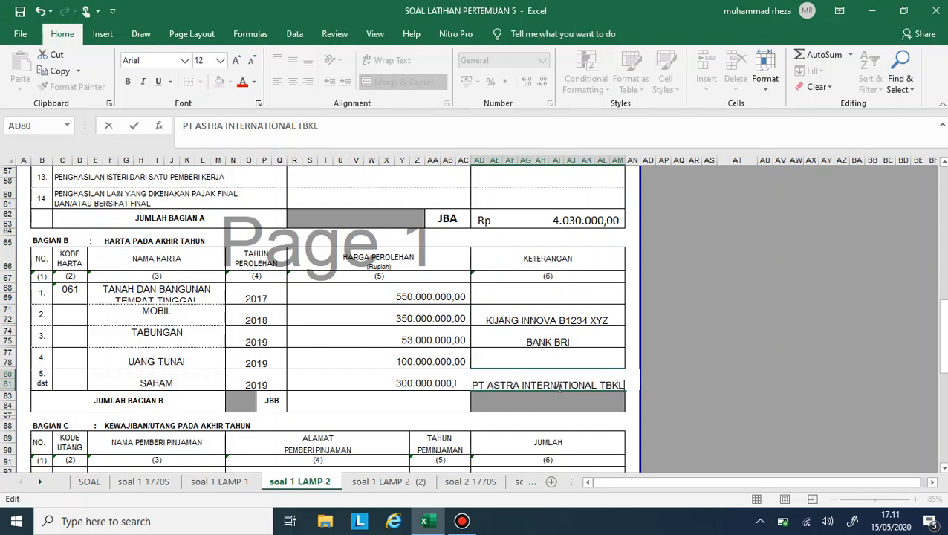
{"action": "key", "text": "BackSpace"}
{"action": "key", "text": "Return"}
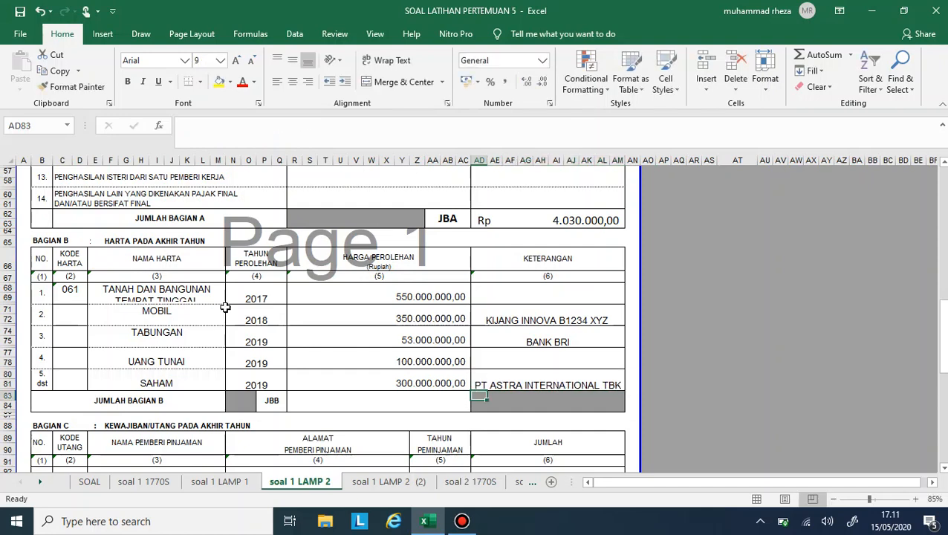
- Enter the Kode Harta as text: 043 for MOBIL, 012 for TABUNGAN and 011 for UANG TUNAI
{"action": "left_click", "coordinate": [49, 319]}
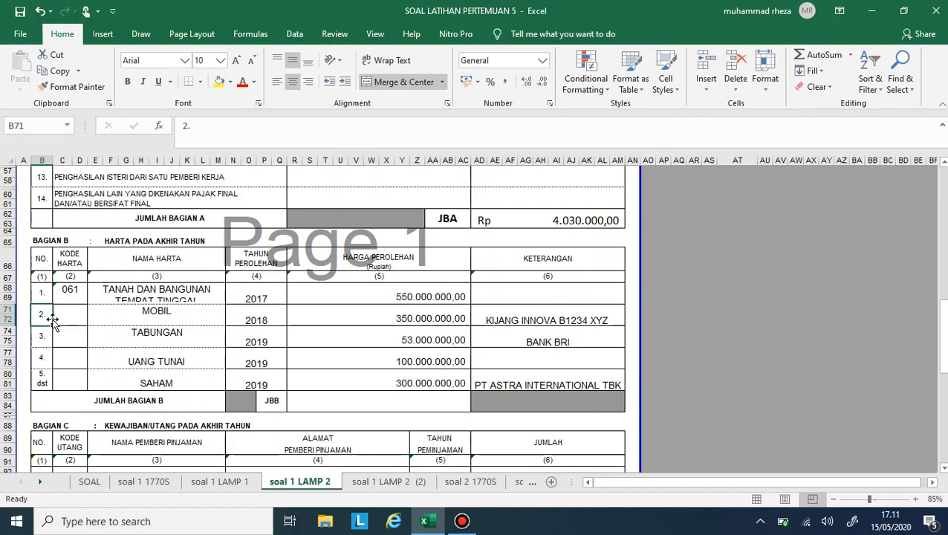
{"action": "left_click", "coordinate": [66, 318]}
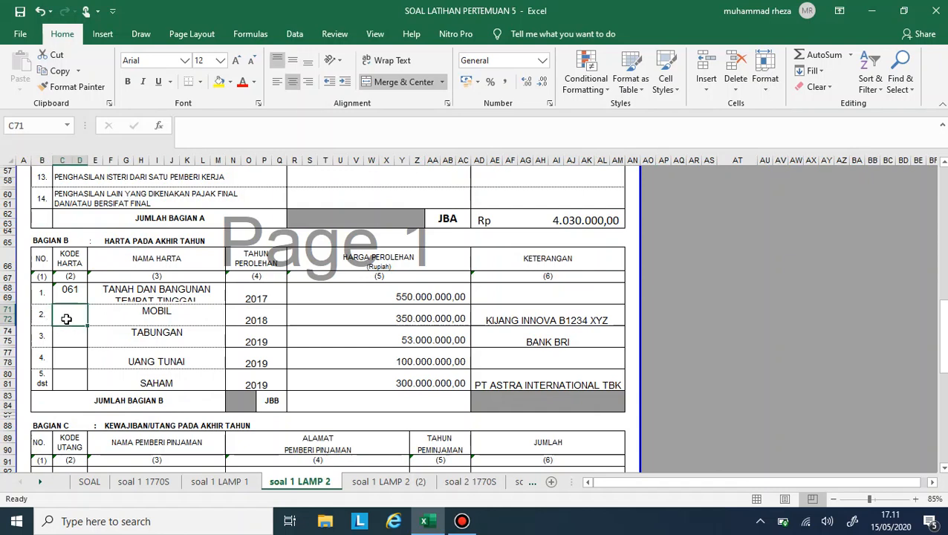
{"action": "type", "text": "043"}
{"action": "key", "text": "Return"}
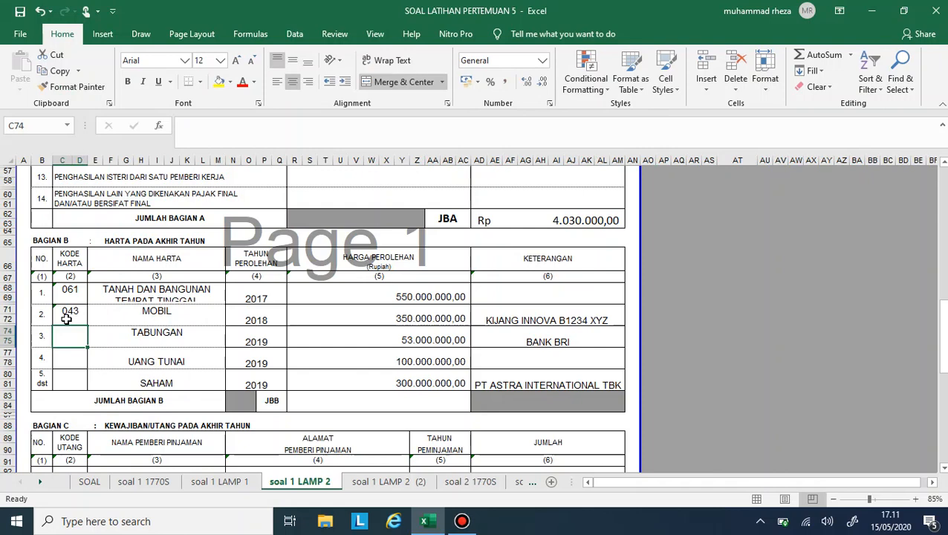
{"action": "type", "text": "'012\\"}
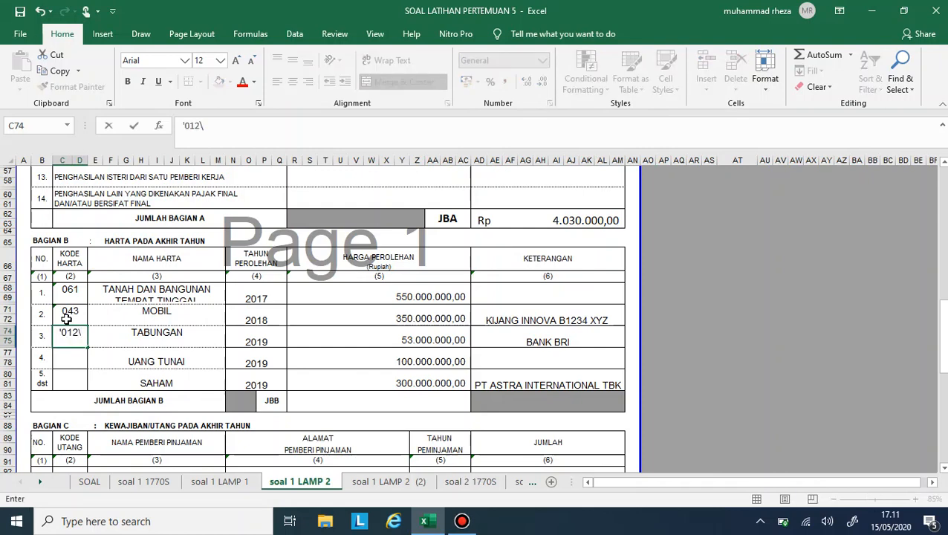
{"action": "key", "text": "BackSpace"}
{"action": "key", "text": "Return"}
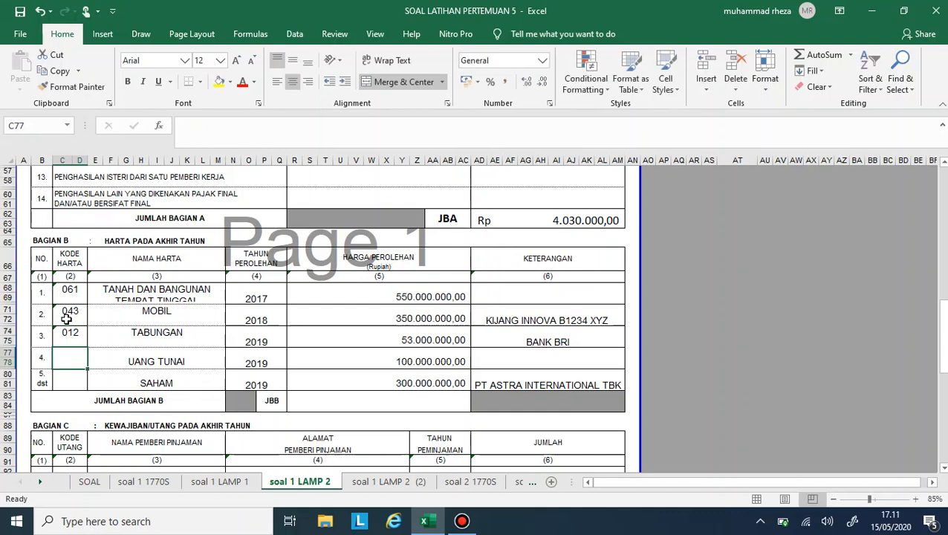
{"action": "type", "text": "'011"}
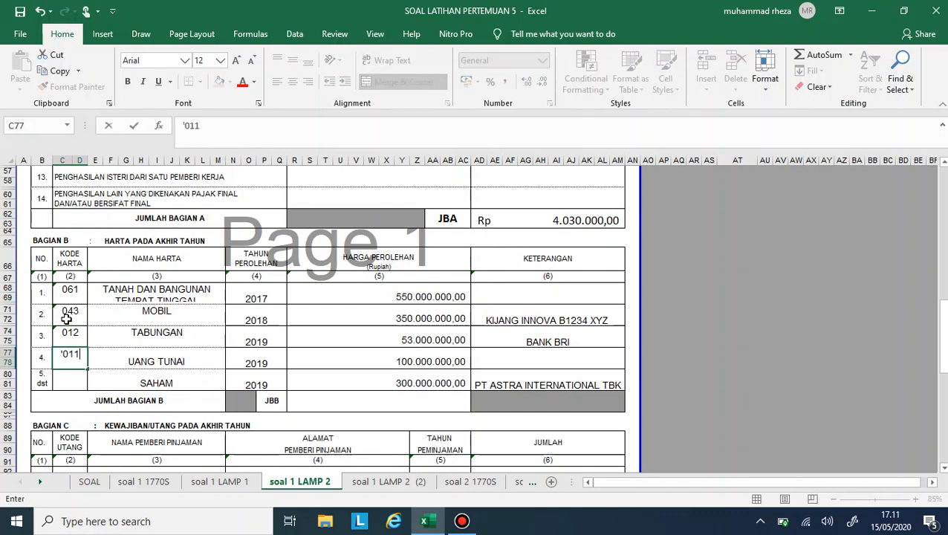
{"action": "key", "text": "Return"}
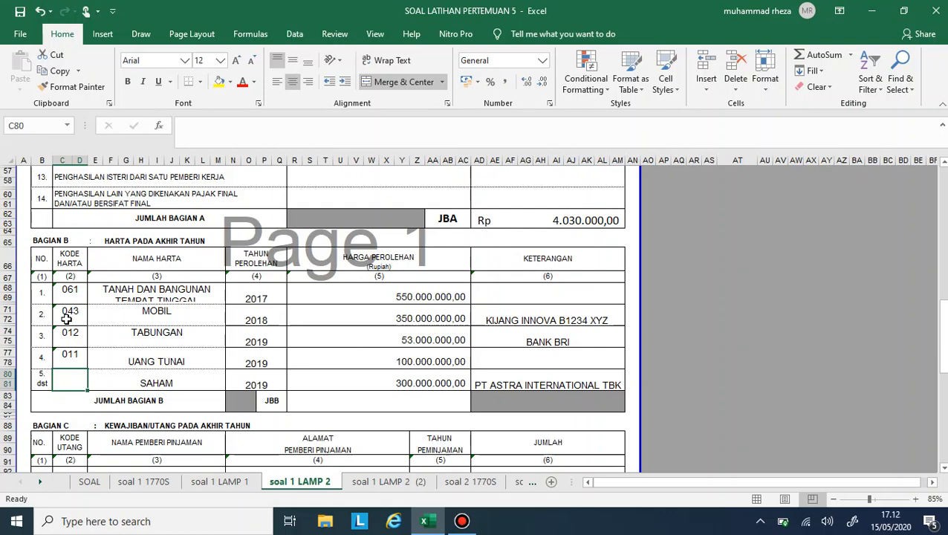
- Enter 032 as text for the Kode Harta of SAHAM
{"action": "type", "text": "'"}
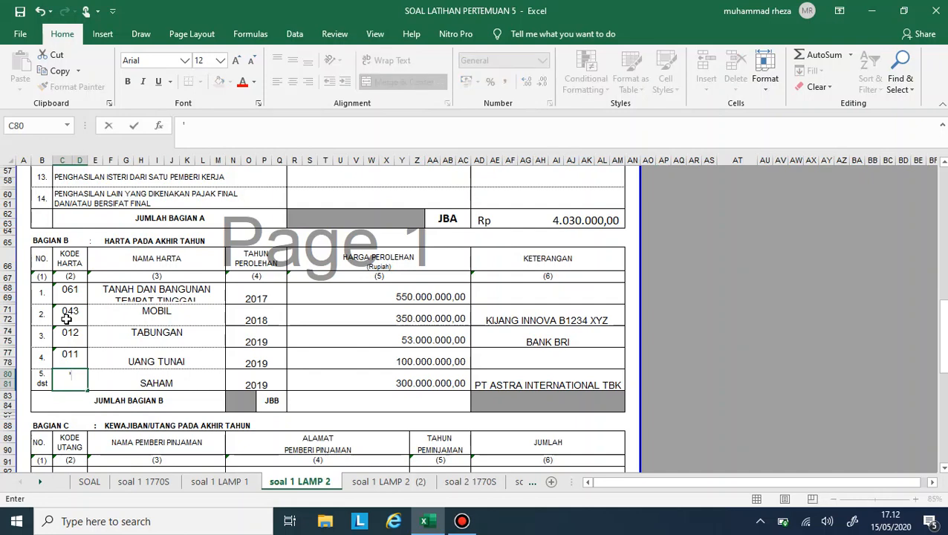
{"action": "type", "text": "032"}
{"action": "key", "text": "Return"}
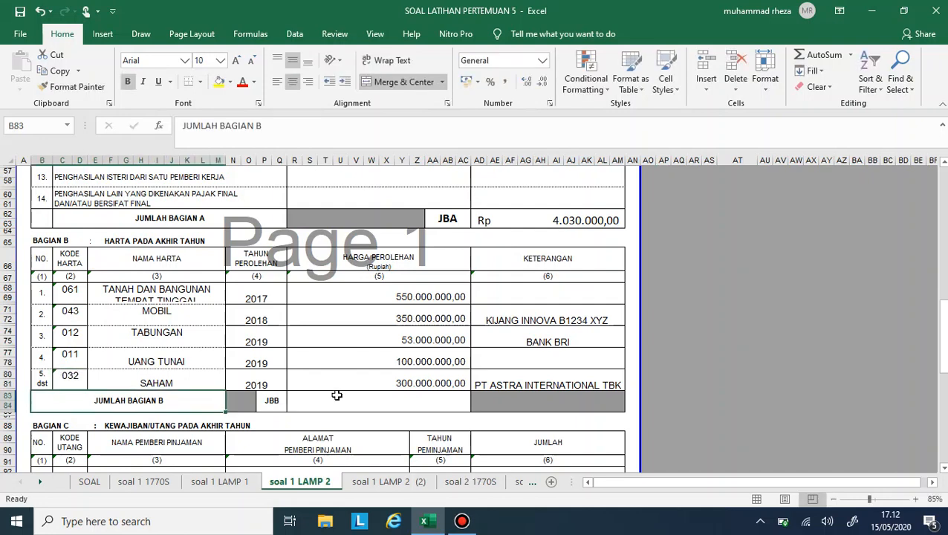
- Total the Harga Perolehan in JUMLAH BAGIAN B with =SUM(R68:AC81) and set the total's font size to 12
{"action": "left_click", "coordinate": [337, 395]}
{"action": "type", "text": "=SUM(R82"}
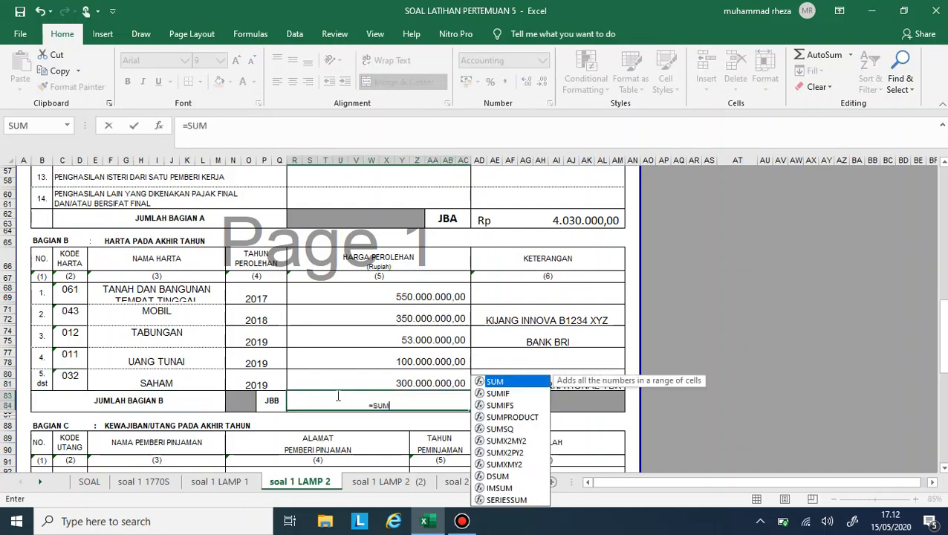
{"action": "key", "text": "Up"}
{"action": "key", "text": "shift+Up"}
{"action": "key", "text": "shift+Up"}
{"action": "key", "text": "shift+Up"}
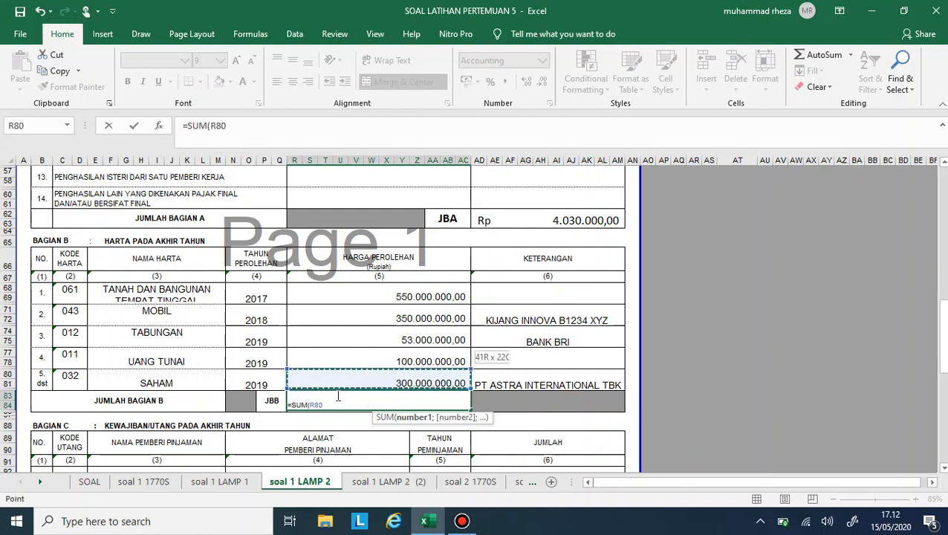
{"action": "key", "text": "shift+Up"}
{"action": "key", "text": "ctrl+Return"}
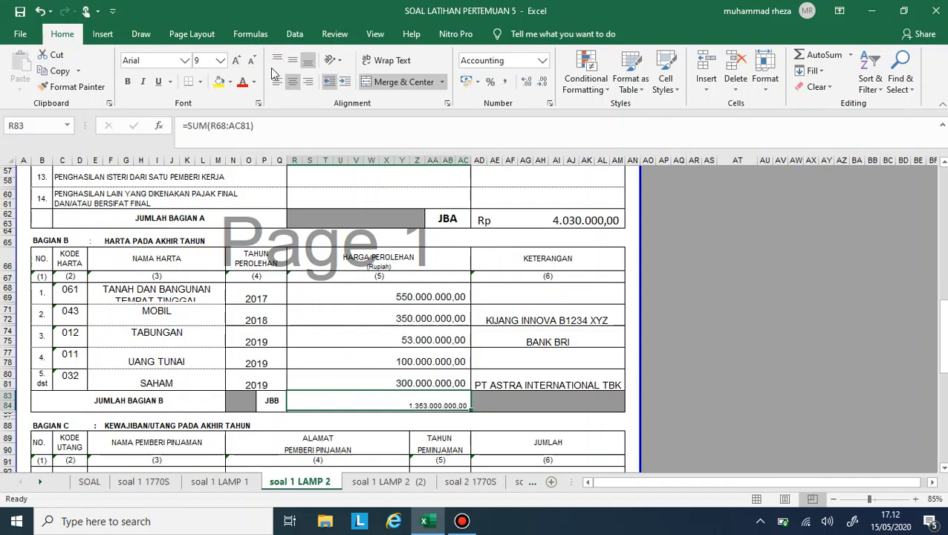
{"action": "left_click", "coordinate": [234, 62]}
{"action": "left_click", "coordinate": [234, 62]}
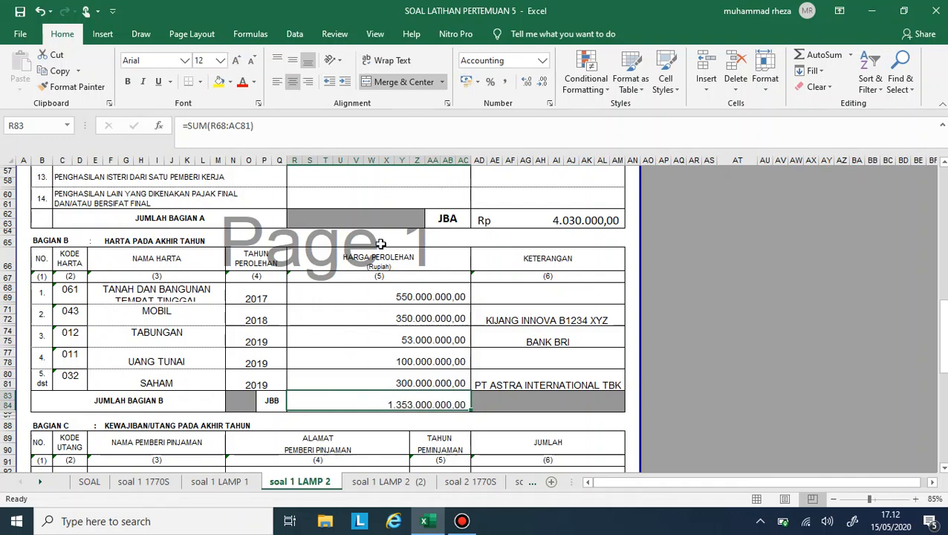
- Open the continuation sheet soal 1 LAMP 2 (2) and go to the first row of its Bagian B asset table
{"action": "scroll", "coordinate": [420, 361], "scroll_direction": "down", "scroll_amount": 2}
{"action": "scroll", "coordinate": [422, 357], "scroll_direction": "up", "scroll_amount": 6}
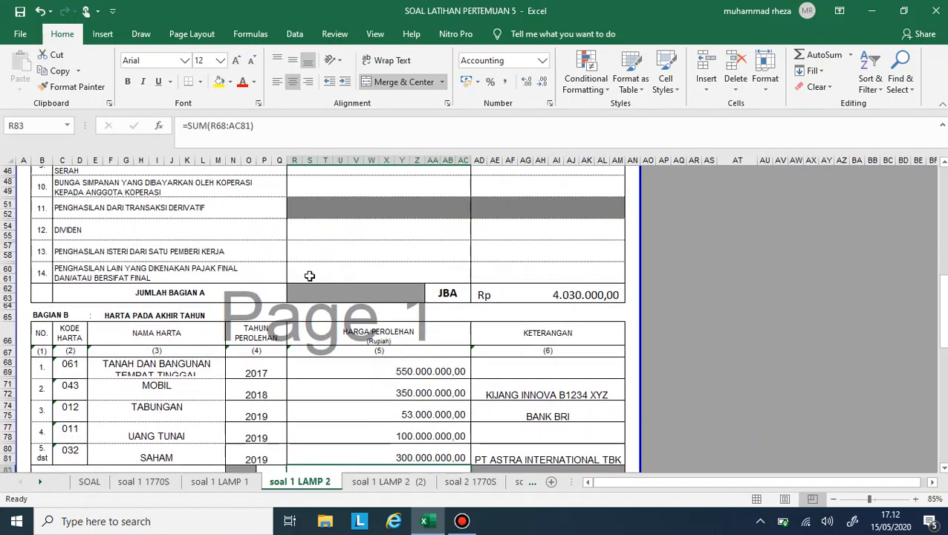
{"action": "scroll", "coordinate": [384, 446], "scroll_direction": "down", "scroll_amount": 2}
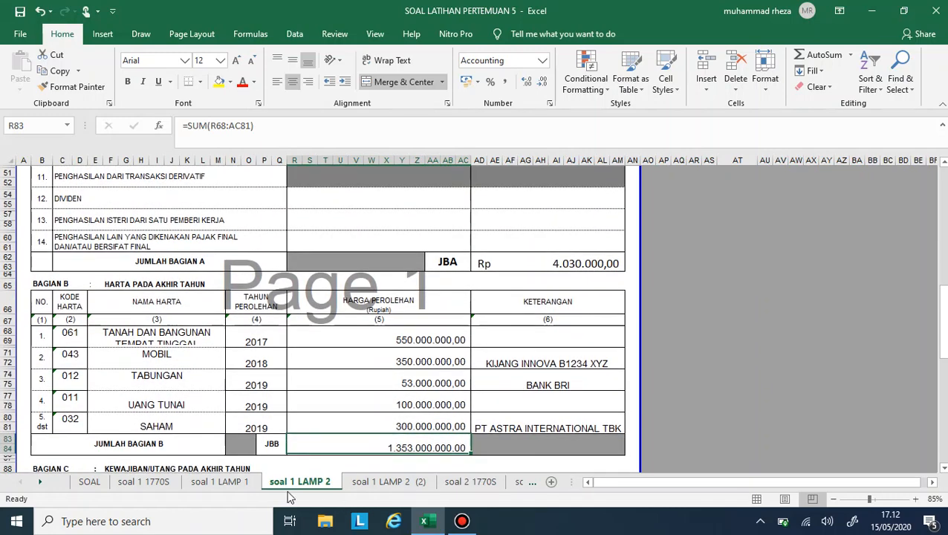
{"action": "left_click", "coordinate": [375, 483]}
{"action": "scroll", "coordinate": [261, 291], "scroll_direction": "down", "scroll_amount": 5}
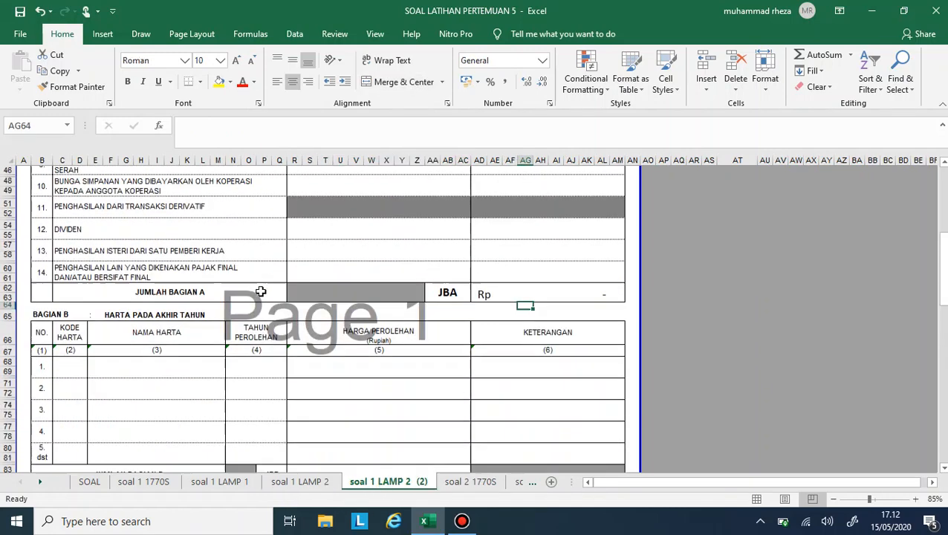
{"action": "left_click", "coordinate": [70, 291]}
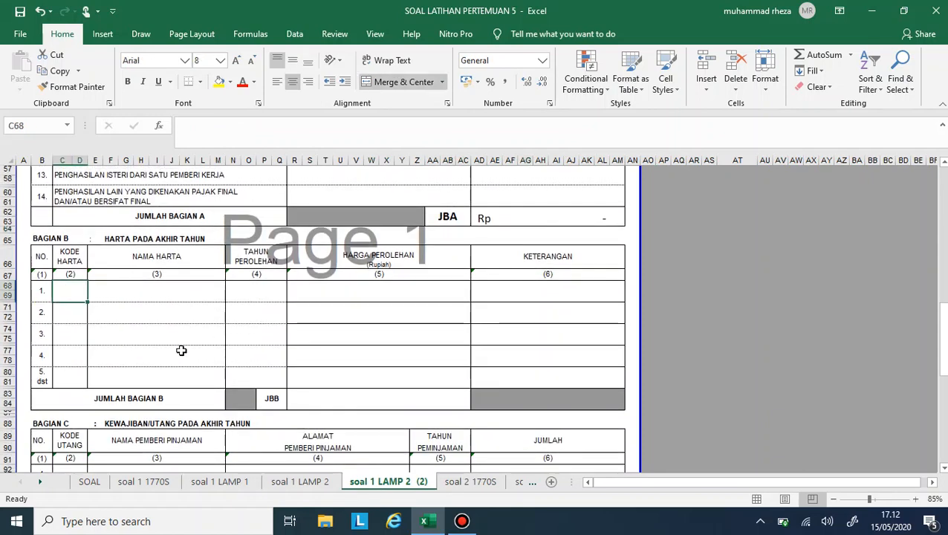
{"action": "left_click", "coordinate": [157, 275]}
{"action": "left_click", "coordinate": [154, 290]}
{"action": "left_click", "coordinate": [247, 301]}
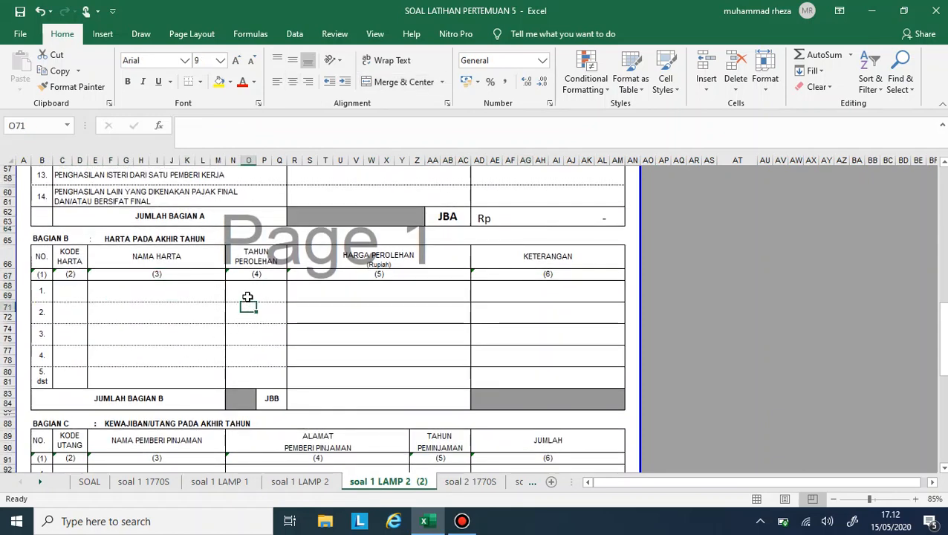
- Copy the empty merged Kode Harta cell of row 1 onto rows 2, 3 and 4 of Bagian B
{"action": "left_click", "coordinate": [247, 296]}
{"action": "key", "text": "Left"}
{"action": "key", "text": "Left"}
{"action": "key", "text": "ctrl+c"}
{"action": "key", "text": "Down"}
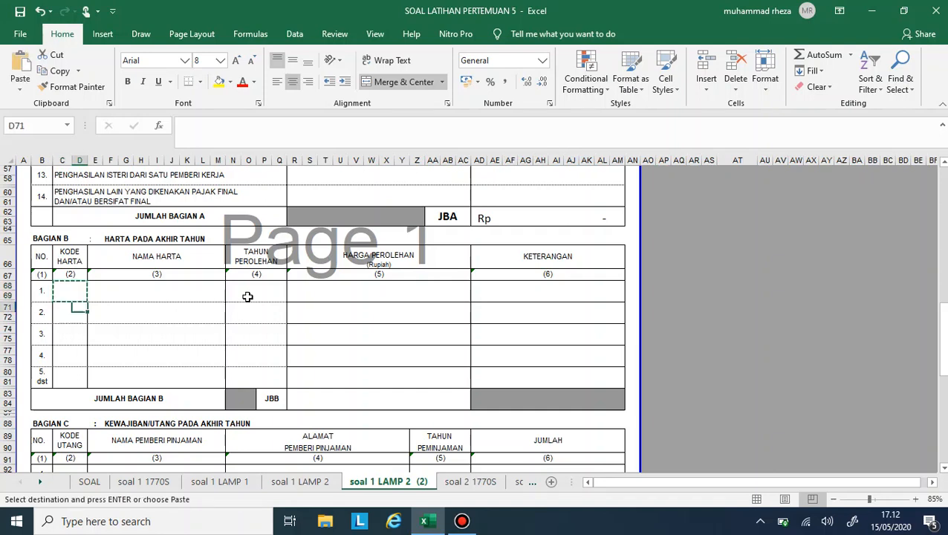
{"action": "key", "text": "Down"}
{"action": "key", "text": "Up"}
{"action": "key", "text": "Left"}
{"action": "key", "text": "ctrl+v"}
{"action": "key", "text": "Down"}
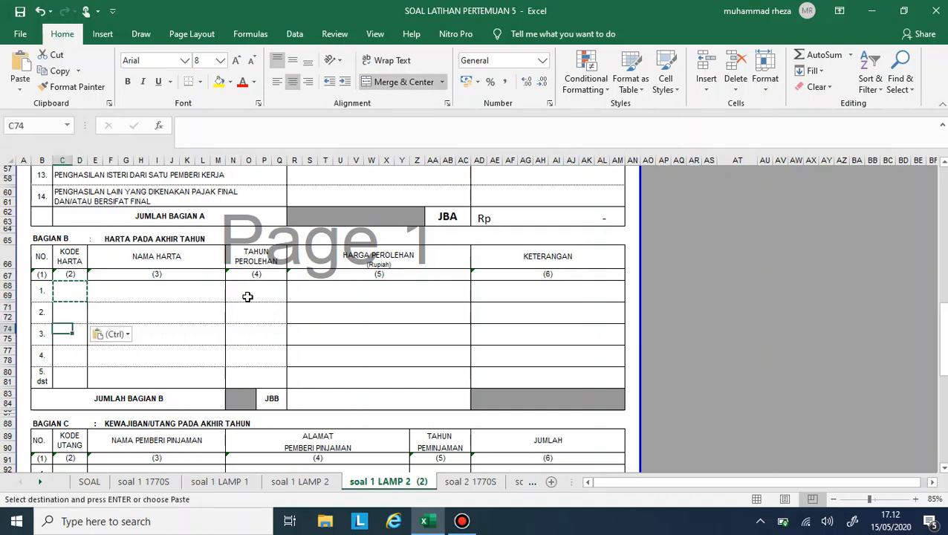
{"action": "key", "text": "ctrl+v"}
{"action": "key", "text": "Down"}
{"action": "key", "text": "ctrl+v"}
{"action": "key", "text": "Right"}
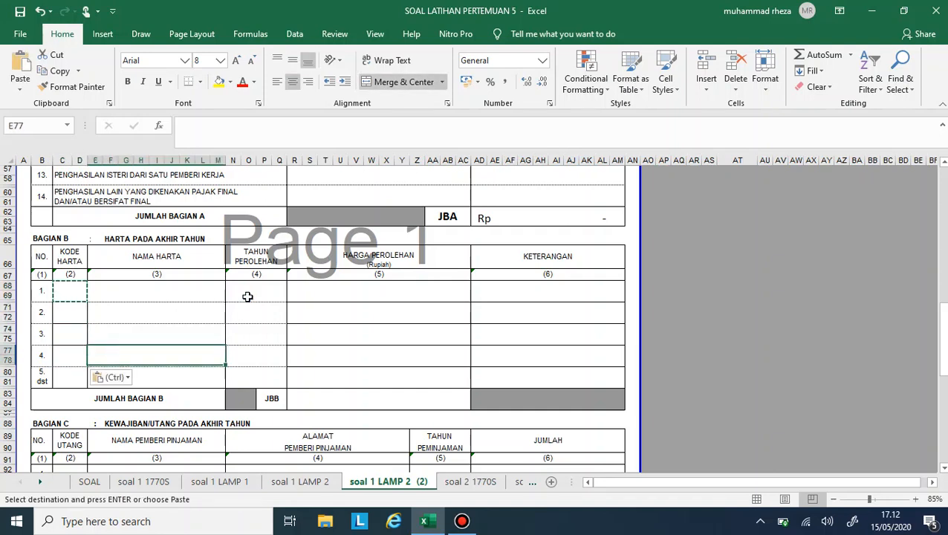
{"action": "key", "text": "Down"}
{"action": "key", "text": "Left"}
{"action": "key", "text": "ctrl"}
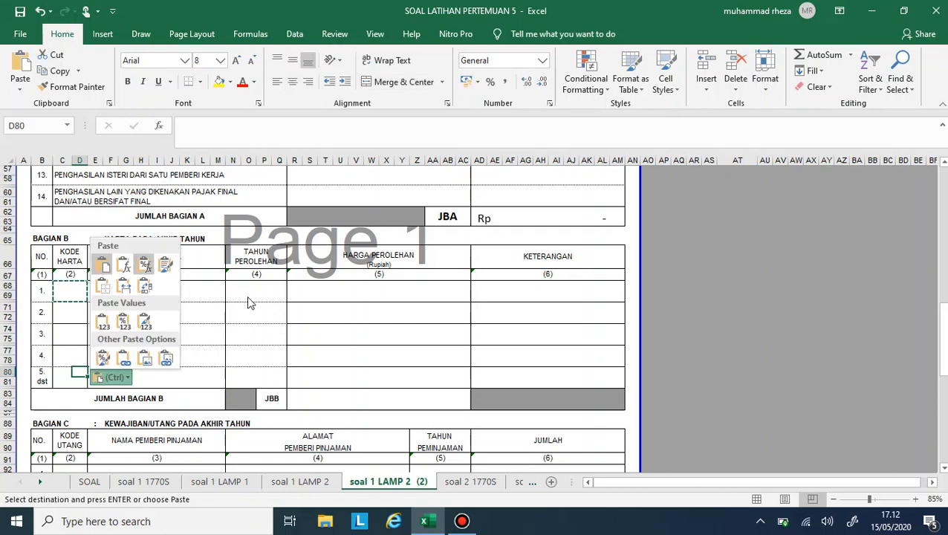
- Copy the empty merged Tahun Perolehan cell of row 1 onto rows 2 to 4 of Bagian B
{"action": "left_click", "coordinate": [243, 290]}
{"action": "key", "text": "ctrl+v"}
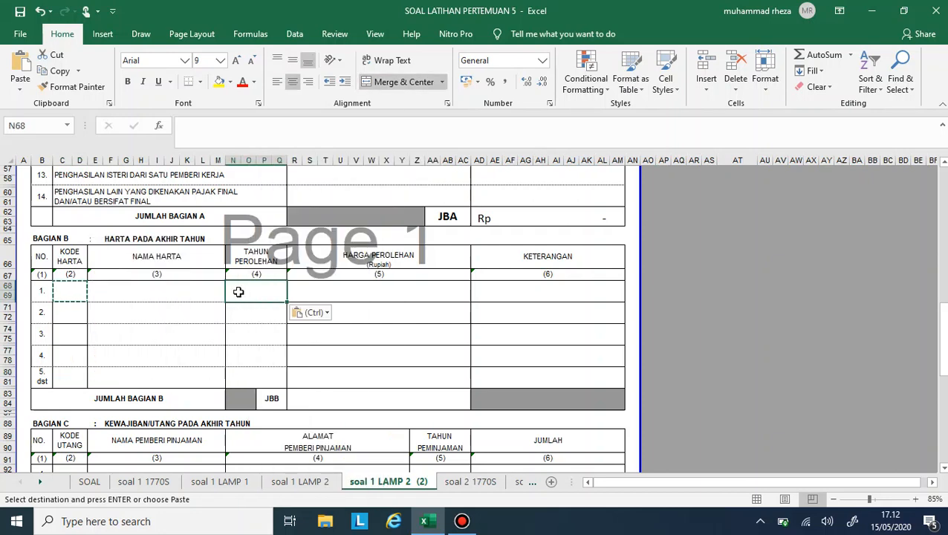
{"action": "key", "text": "ctrl"}
{"action": "key", "text": "ctrl"}
{"action": "key", "text": "ctrl+c"}
{"action": "key", "text": "Down"}
{"action": "key", "text": "Down"}
{"action": "key", "text": "ctrl+v"}
{"action": "key", "text": "Down"}
{"action": "key", "text": "ctrl+v"}
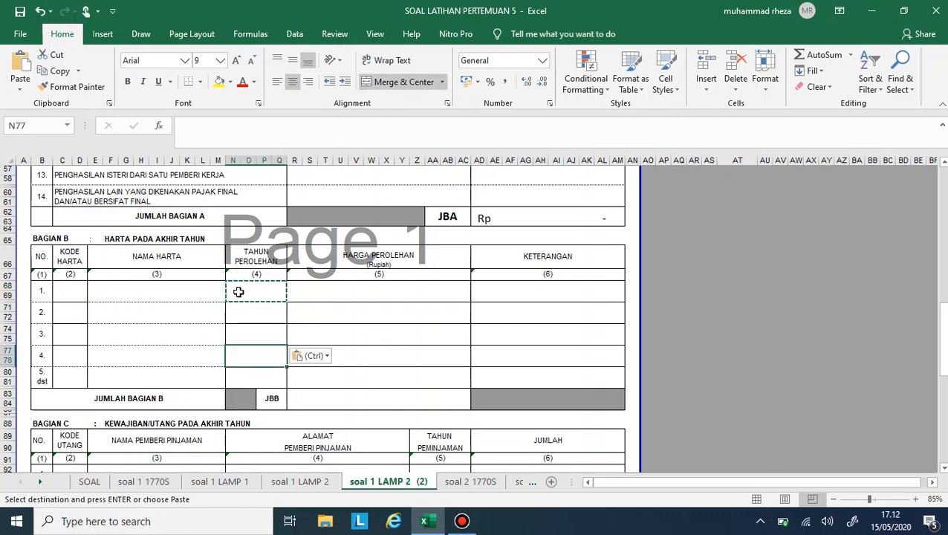
{"action": "key", "text": "ctrl"}
{"action": "key", "text": "ctrl"}
{"action": "left_click", "coordinate": [246, 318]}
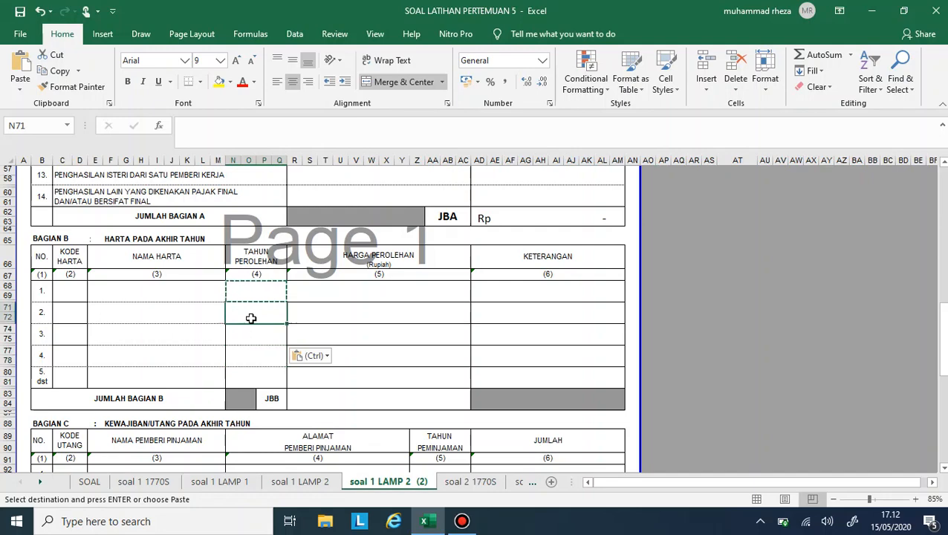
{"action": "left_click", "coordinate": [238, 283]}
- Check the remaining assets in the SOAL sheet and enter TANAH KOSONG as the Nama Harta of row 1 in soal 1 LAMP 2 (2)
{"action": "left_click", "coordinate": [136, 288]}
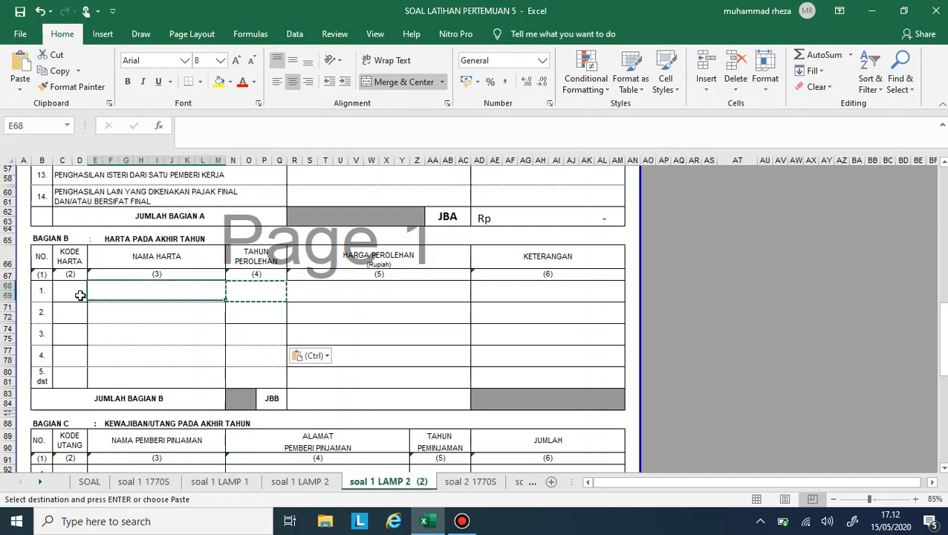
{"action": "left_click", "coordinate": [81, 295]}
{"action": "left_click", "coordinate": [148, 286]}
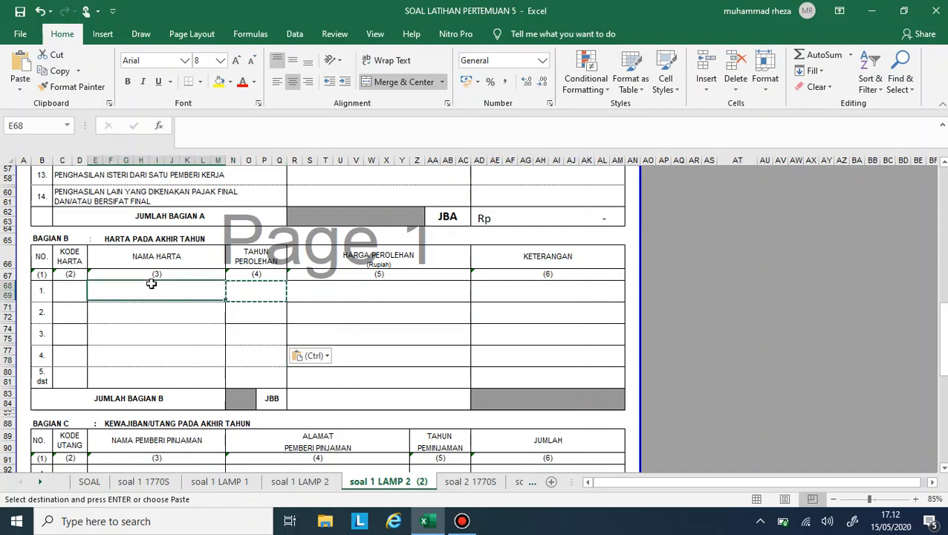
{"action": "left_click", "coordinate": [95, 483]}
{"action": "scroll", "coordinate": [187, 294], "scroll_direction": "up", "scroll_amount": 3}
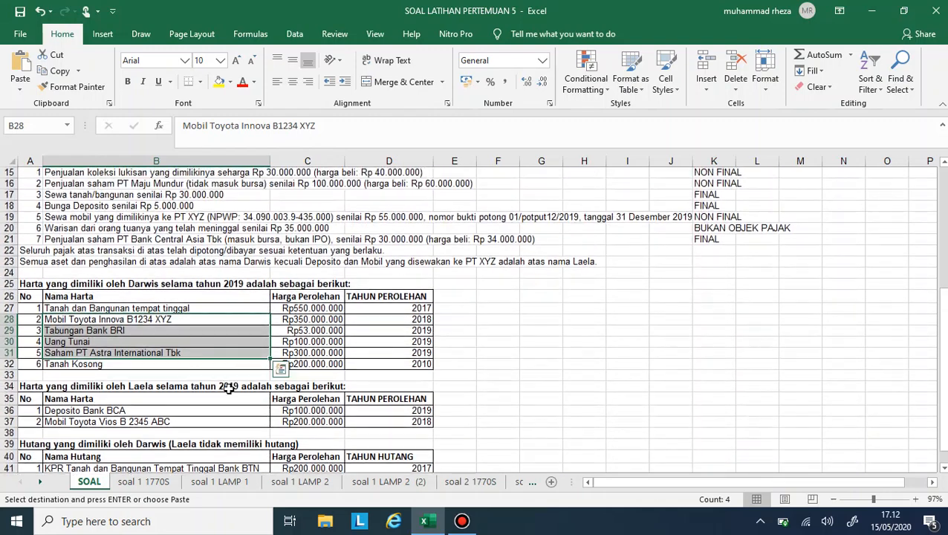
{"action": "left_click", "coordinate": [227, 484]}
{"action": "left_click", "coordinate": [291, 481]}
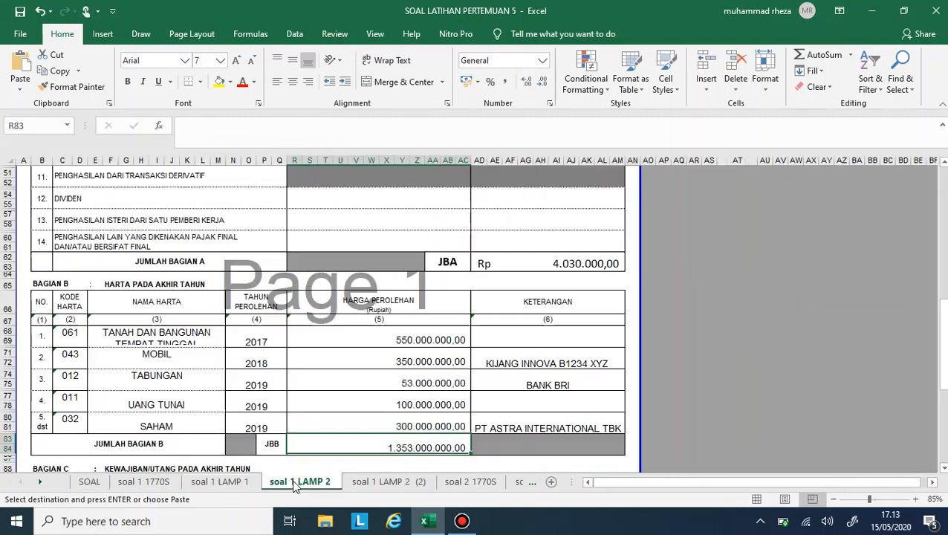
{"action": "left_click", "coordinate": [386, 479]}
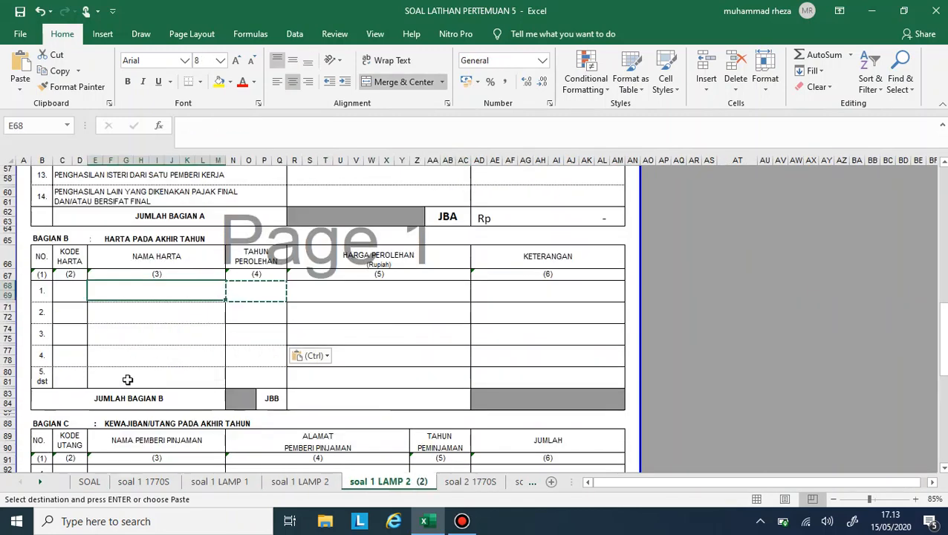
{"action": "left_click", "coordinate": [77, 292]}
{"action": "left_click", "coordinate": [99, 292]}
{"action": "type", "text": "TA"}
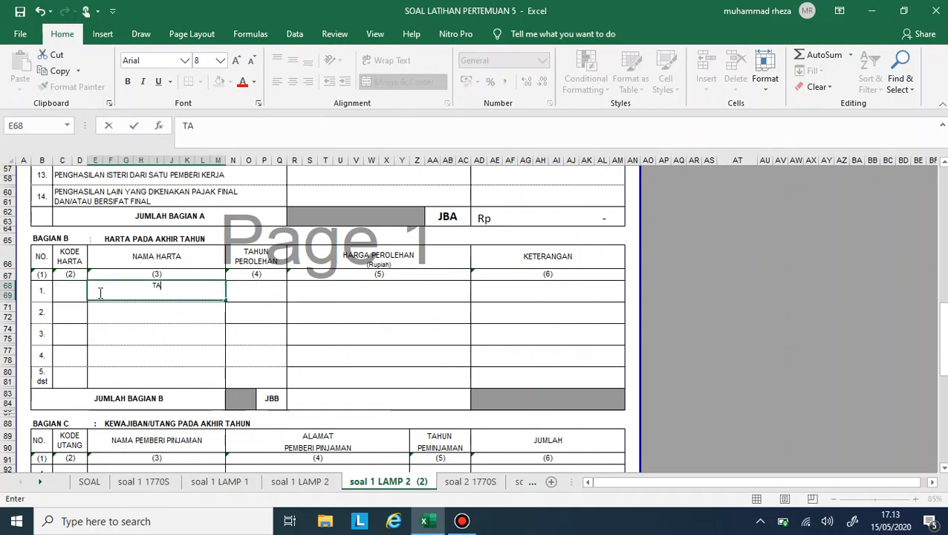
{"action": "type", "text": "NAH KOSONG"}
{"action": "key", "text": "Return"}
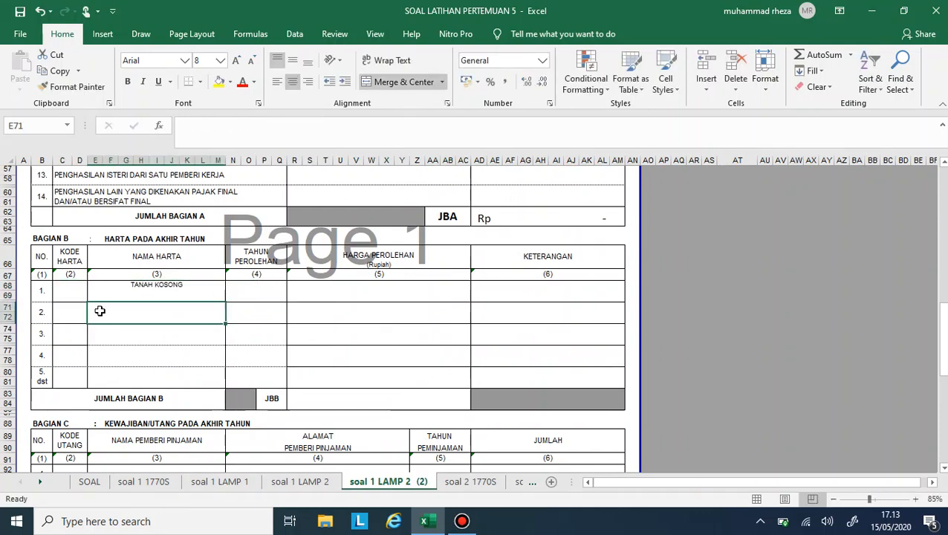
- Look up the wife's assets in the SOAL sheet and enter DEPOSITO as the Nama Harta of row 2
{"action": "left_click", "coordinate": [104, 482]}
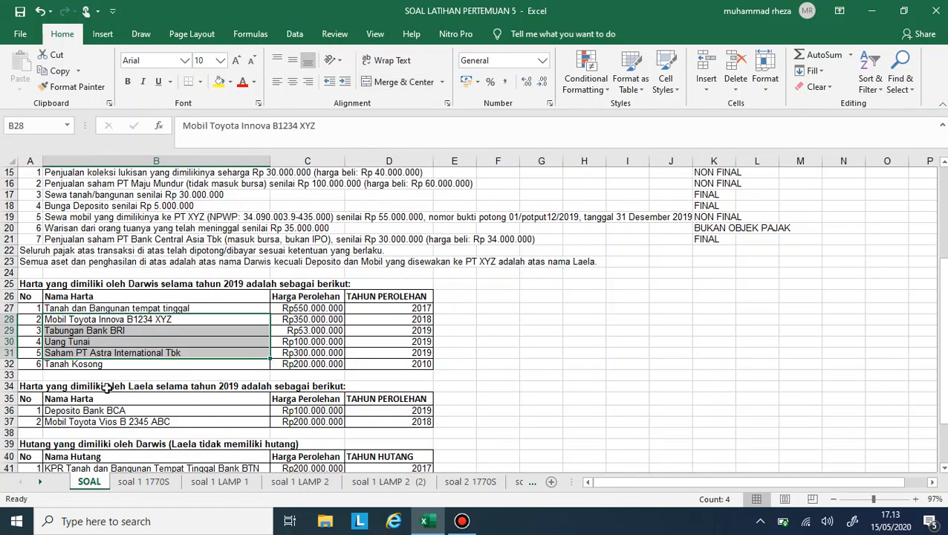
{"action": "scroll", "coordinate": [111, 386], "scroll_direction": "down", "scroll_amount": 2}
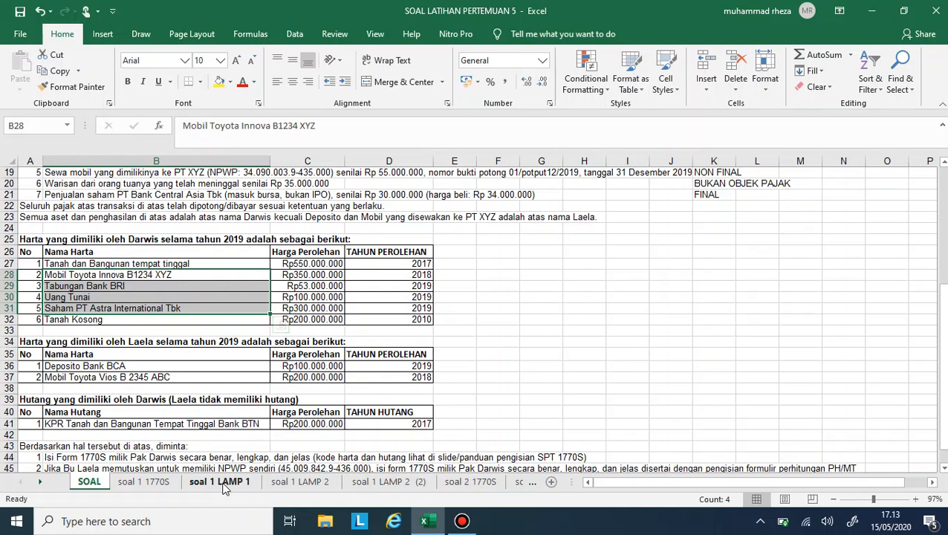
{"action": "left_click", "coordinate": [299, 482]}
{"action": "left_click", "coordinate": [389, 482]}
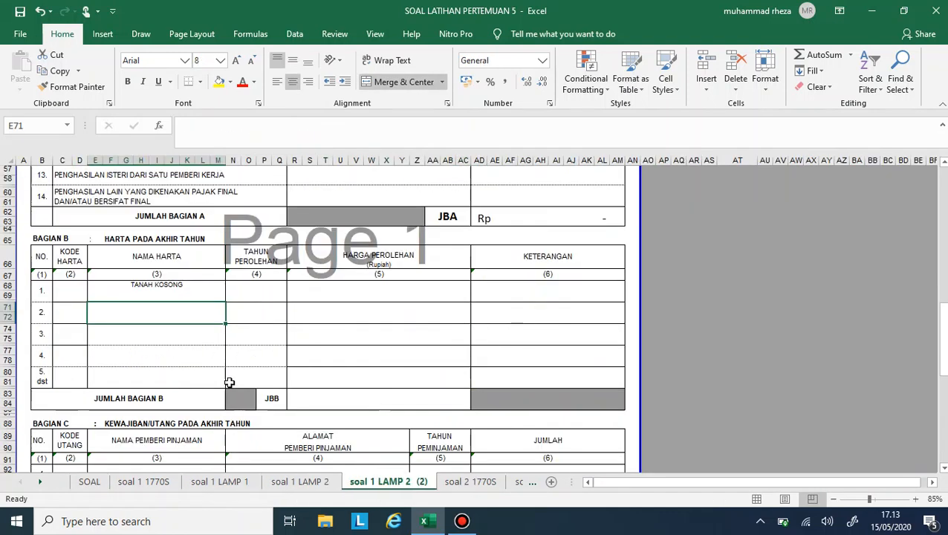
{"action": "type", "text": "DP"}
{"action": "type", "text": "POS"}
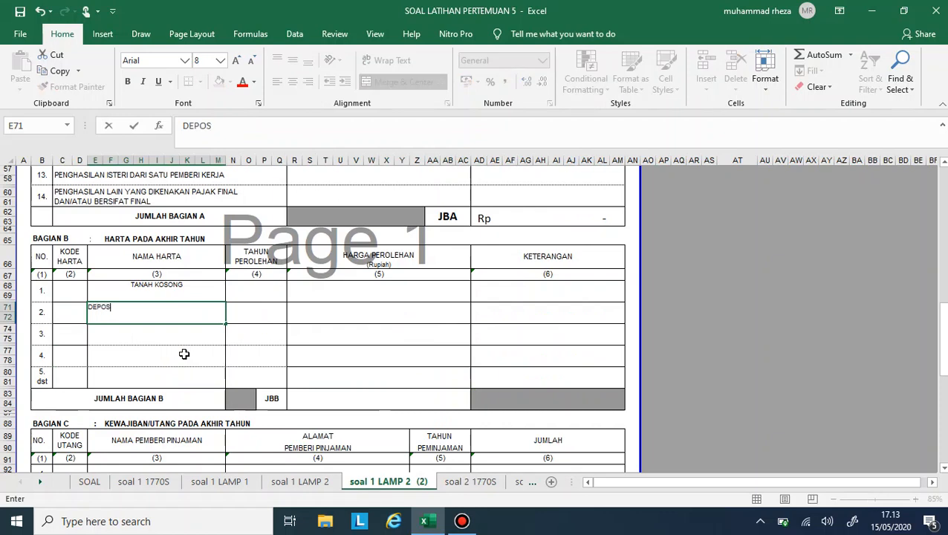
{"action": "type", "text": "ITO"}
{"action": "key", "text": "Return"}
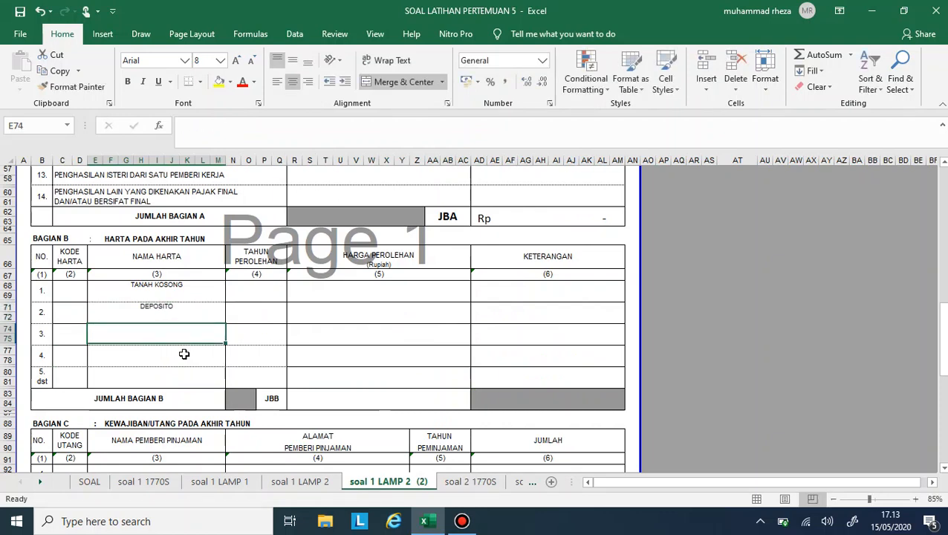
- Enter MOBIL as the Nama Harta of row 3
{"action": "type", "text": "T"}
{"action": "key", "text": "BackSpace"}
{"action": "type", "text": "MOBI"}
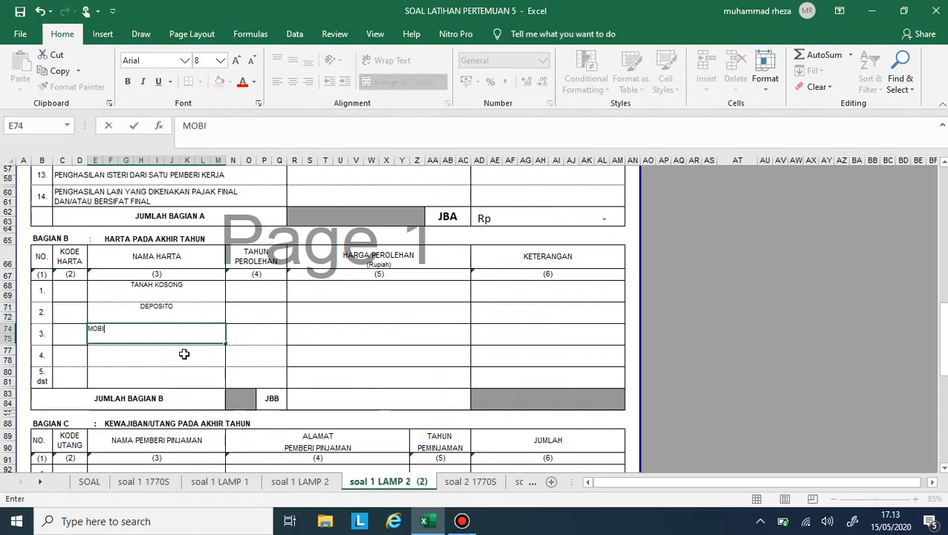
{"action": "type", "text": "L"}
{"action": "key", "text": "Return"}
- Enter the Kode Harta of TANAH KOSONG as text and 014 as the one for DEPOSITO
{"action": "left_click", "coordinate": [68, 283]}
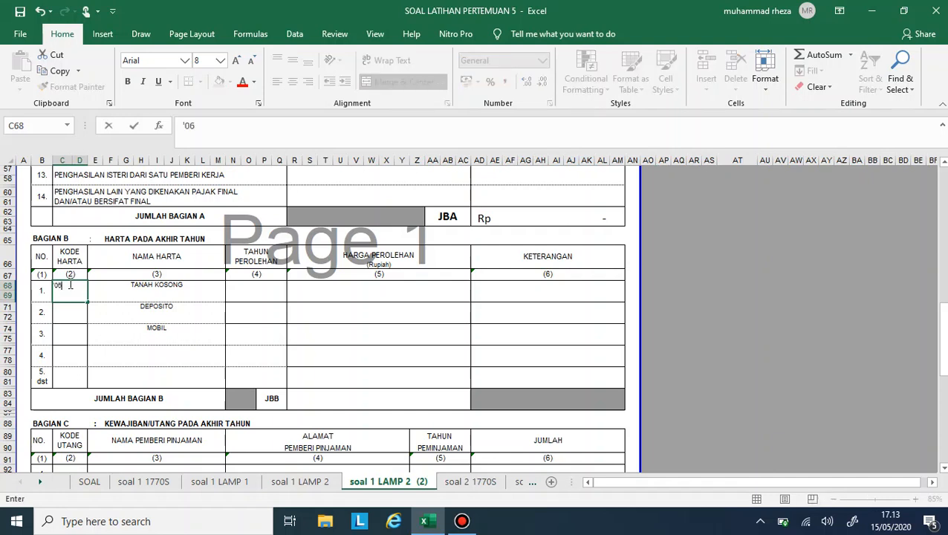
{"action": "key", "text": "Return"}
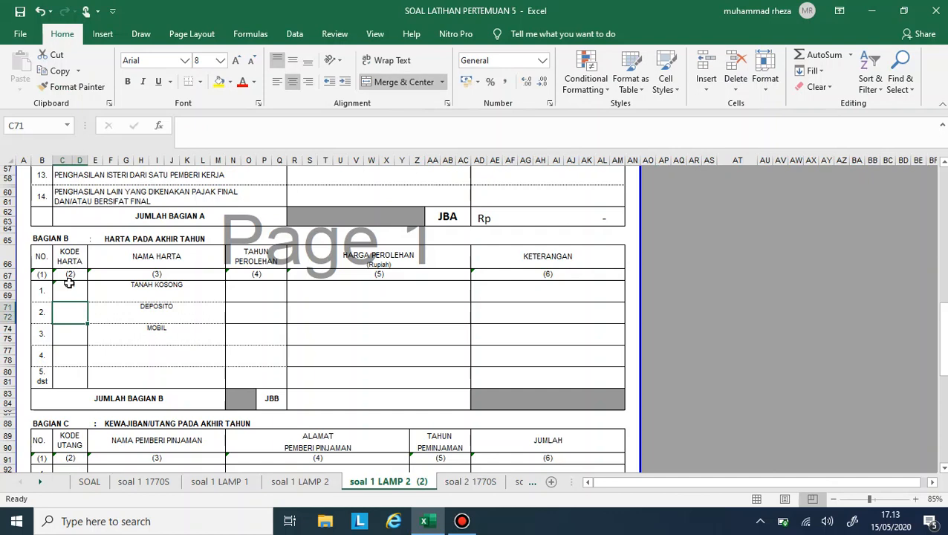
{"action": "type", "text": "'01"}
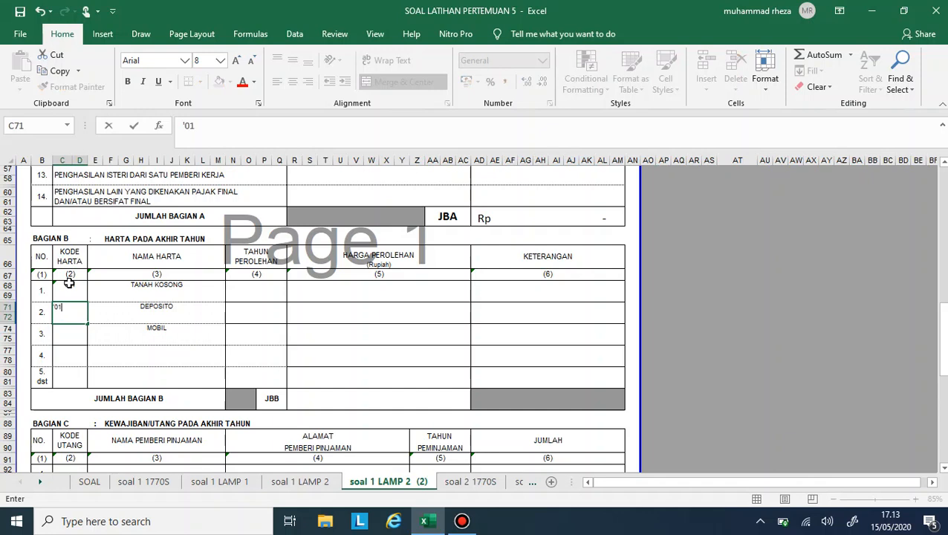
{"action": "type", "text": "4"}
{"action": "key", "text": "Return"}
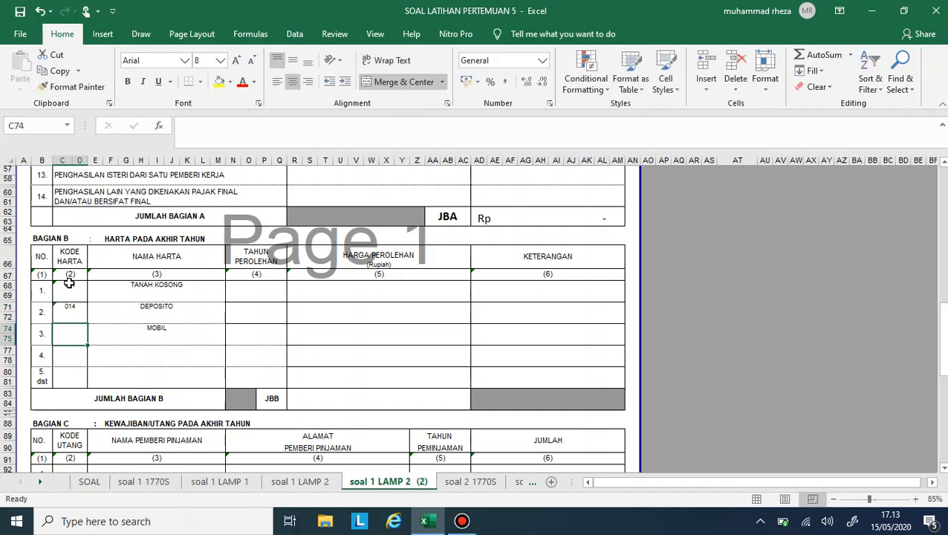
- Enter 043 as the Kode Harta of MOBIL and enlarge the font of the Bagian B asset rows to 12
{"action": "type", "text": "'043"}
{"action": "key", "text": "Return"}
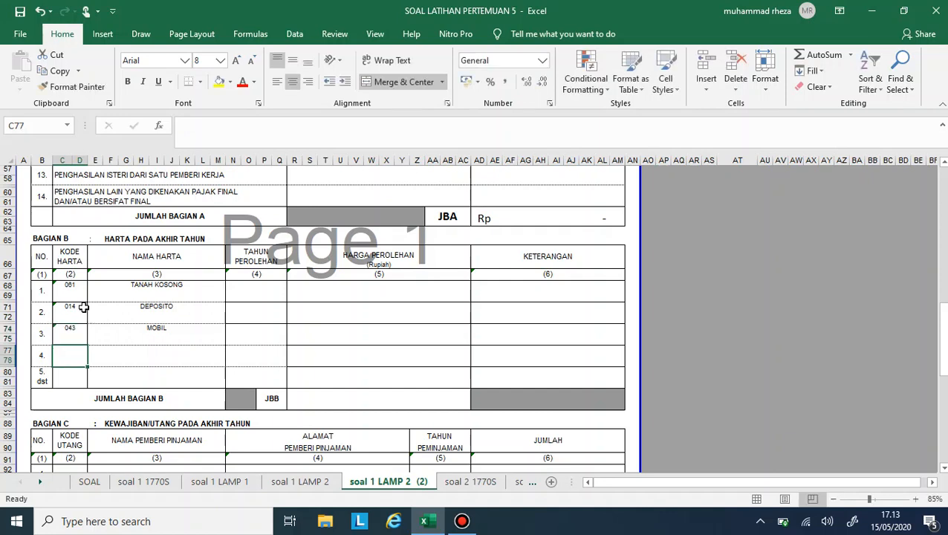
{"action": "left_click_drag", "start_coordinate": [70, 289], "coordinate": [542, 406]}
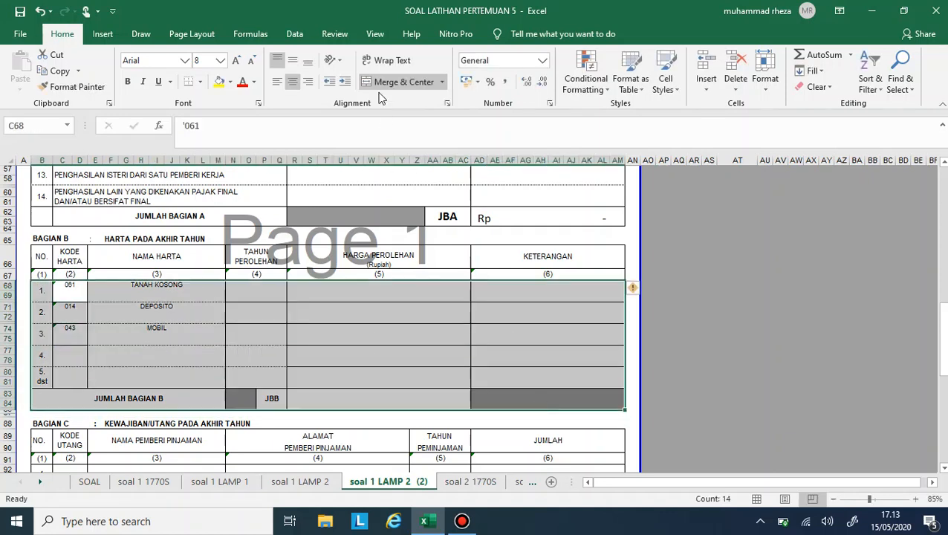
{"action": "left_click", "coordinate": [237, 61]}
{"action": "left_click", "coordinate": [237, 61]}
{"action": "left_click", "coordinate": [237, 61]}
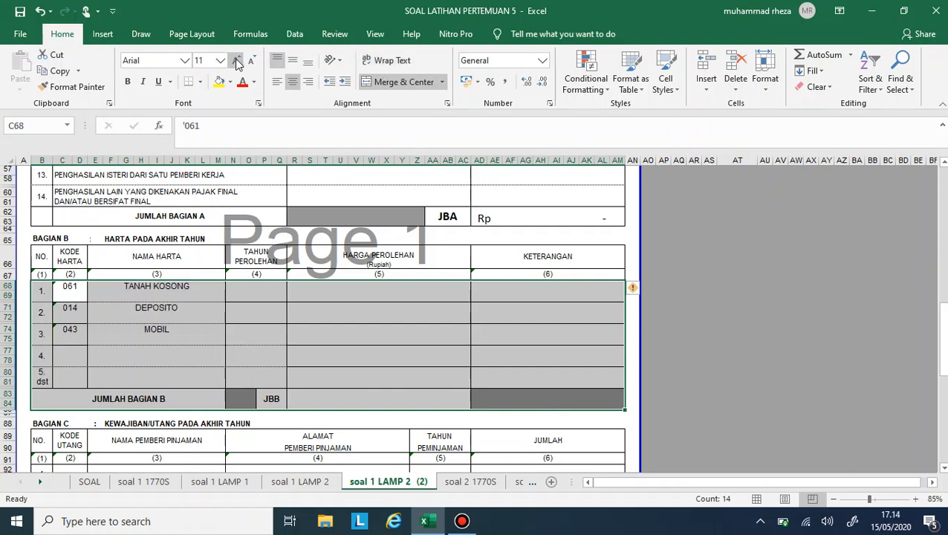
{"action": "left_click", "coordinate": [237, 61]}
- Look up the acquisition years in the SOAL sheet and enter 2010, 2019 and 2018 as the Tahun Perolehan of rows 1 to 3
{"action": "left_click", "coordinate": [271, 293]}
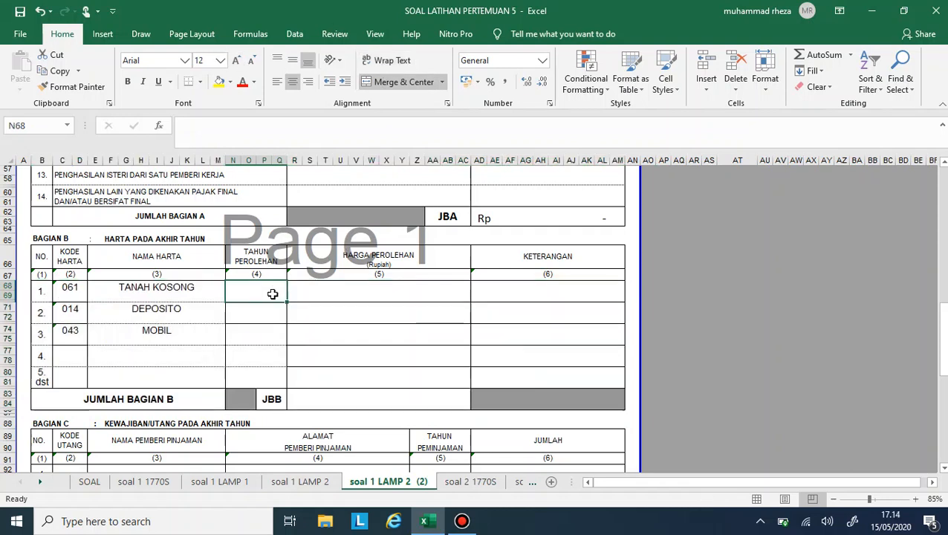
{"action": "left_click", "coordinate": [88, 481]}
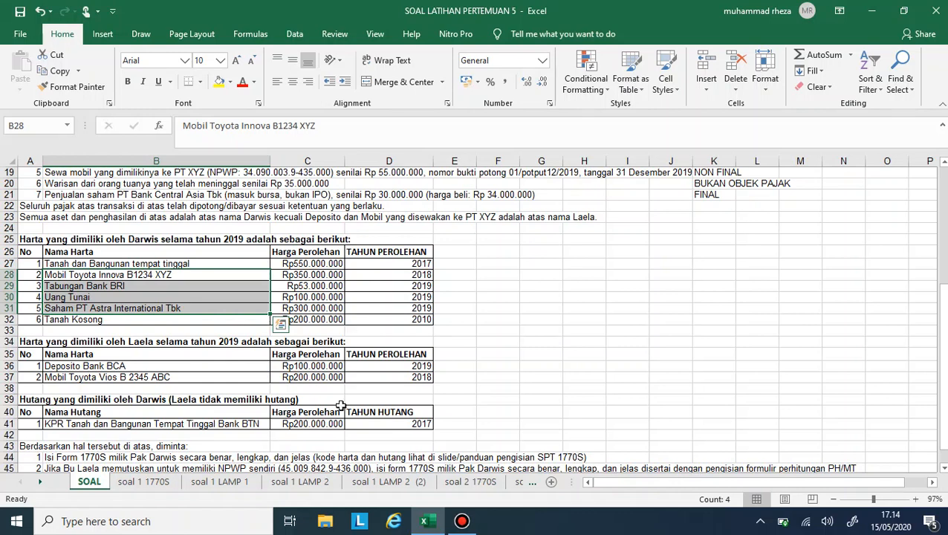
{"action": "left_click", "coordinate": [358, 483]}
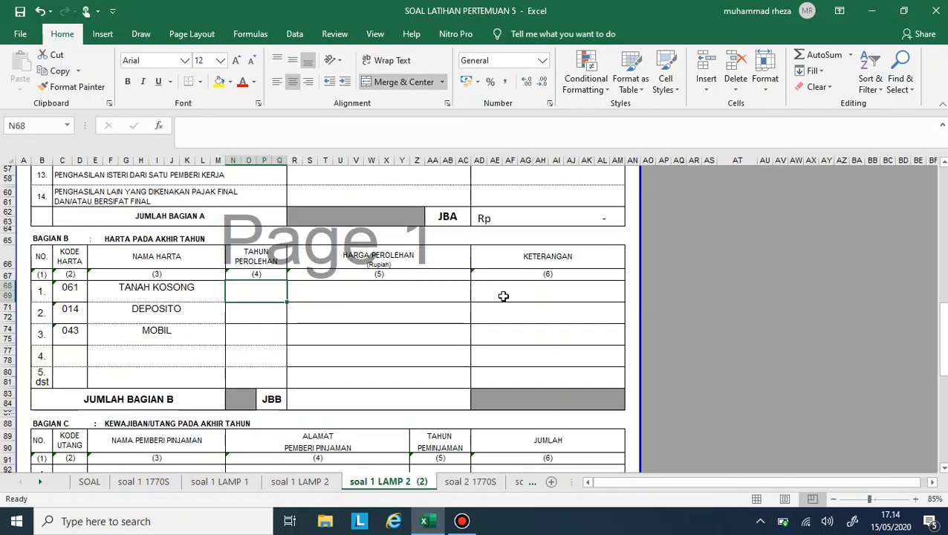
{"action": "left_click", "coordinate": [508, 272]}
{"action": "left_click", "coordinate": [265, 288]}
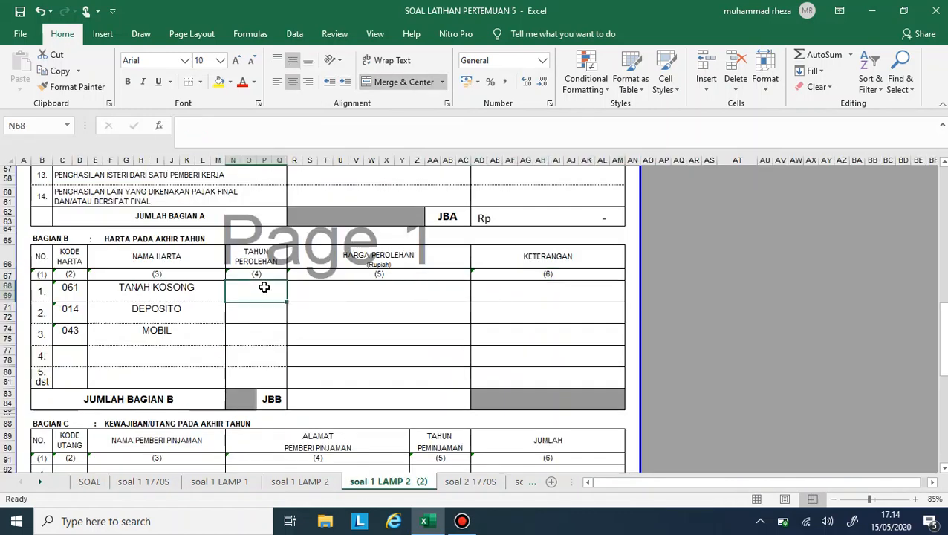
{"action": "type", "text": "2010"}
{"action": "key", "text": "Return"}
{"action": "type", "text": "2019"}
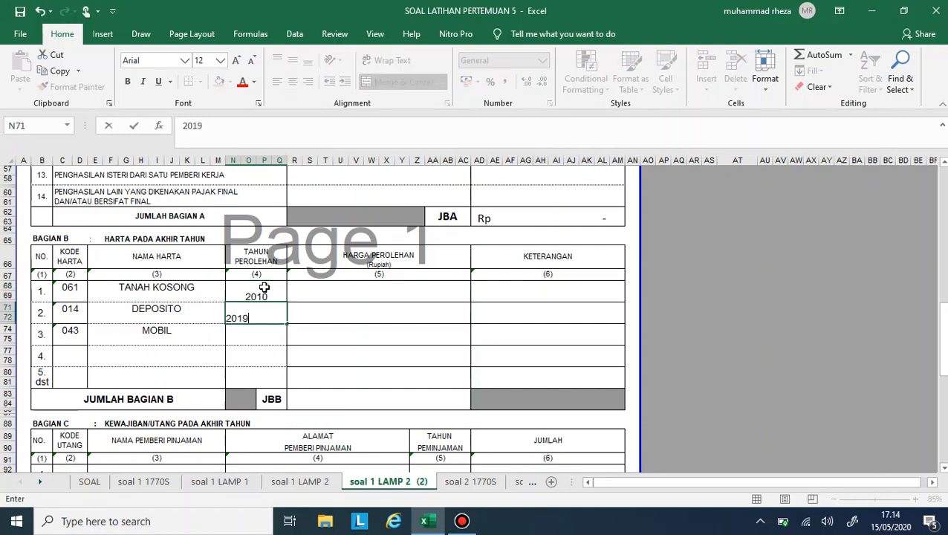
{"action": "key", "text": "Return"}
{"action": "type", "text": "2018"}
{"action": "key", "text": "Return"}
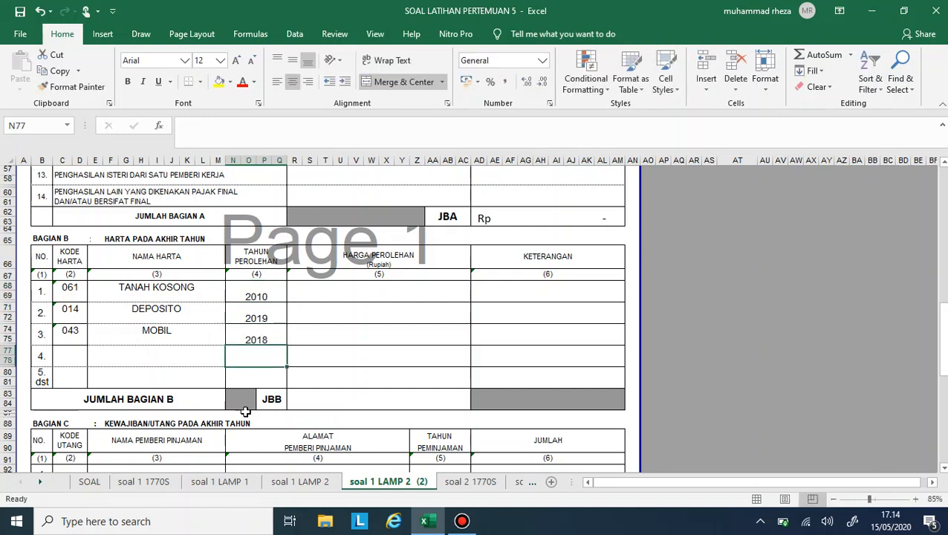
- Look up the acquisition prices in the SOAL sheet and enter Harga Perolehan 200000000 for TANAH KOSONG and 100000000 for DEPOSITO
{"action": "left_click", "coordinate": [90, 483]}
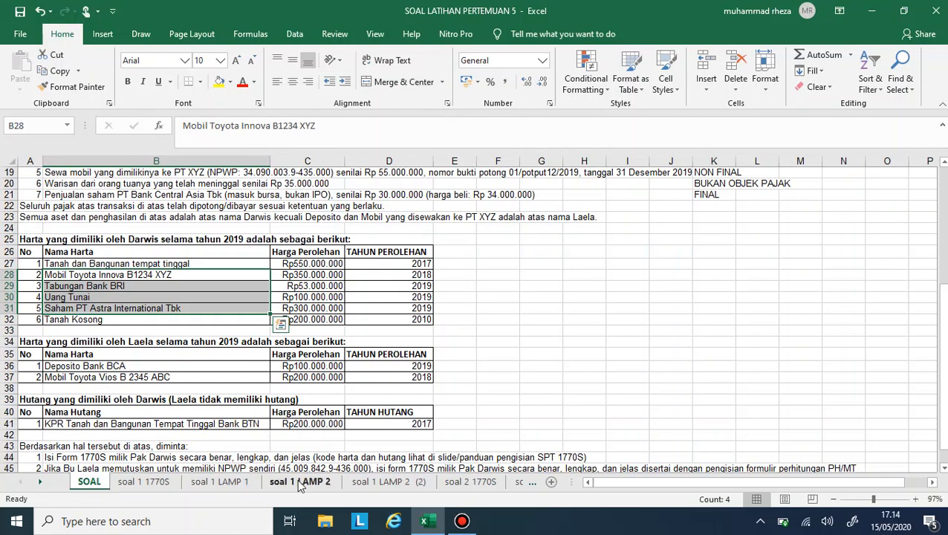
{"action": "left_click", "coordinate": [388, 482]}
{"action": "left_click", "coordinate": [388, 296]}
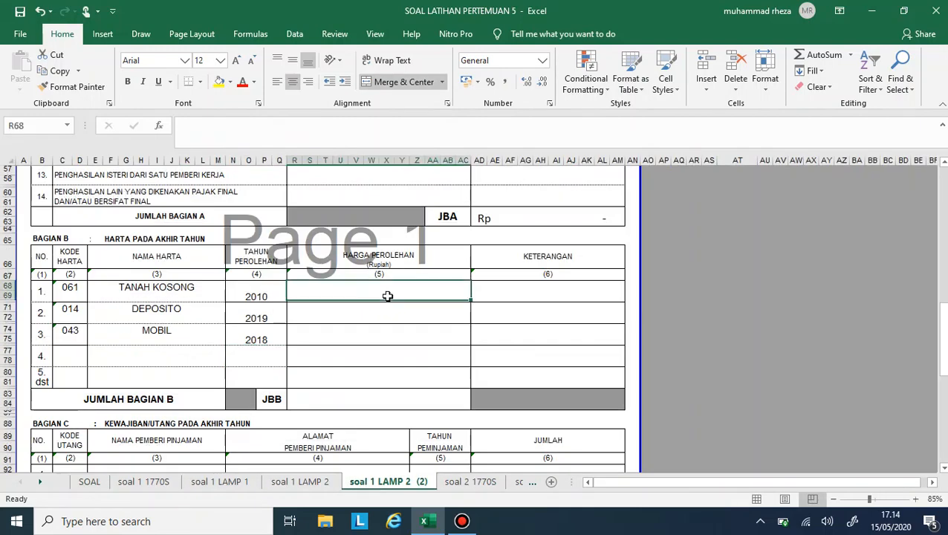
{"action": "type", "text": "200000000"}
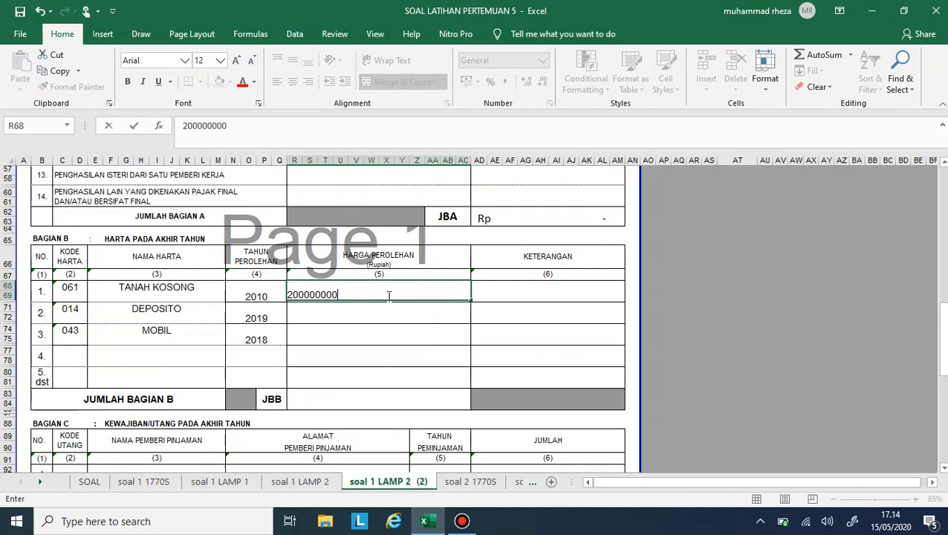
{"action": "key", "text": "Return"}
{"action": "type", "text": "10"}
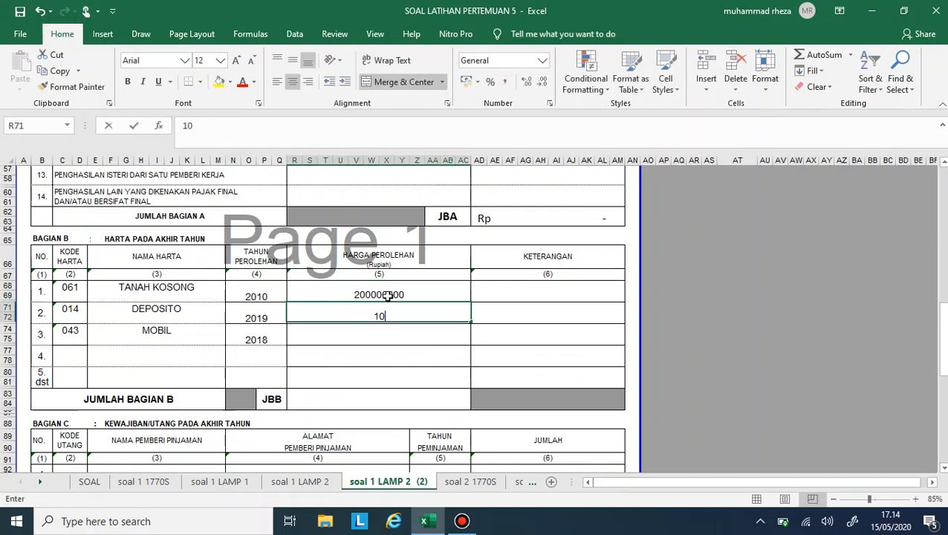
{"action": "type", "text": "0000000"}
{"action": "key", "text": "Return"}
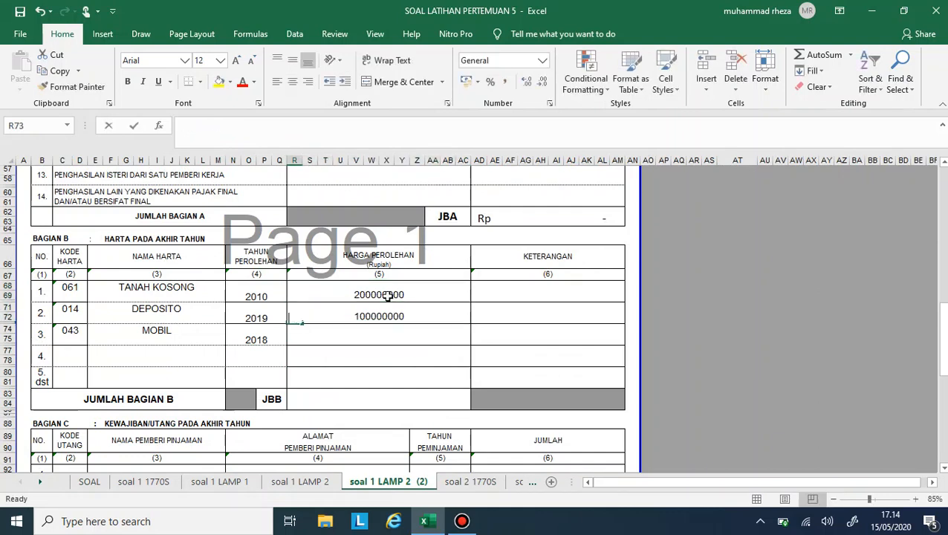
- Enter 200000000 as the Harga Perolehan of MOBIL and apply the comma number style to the three prices
{"action": "type", "text": "200"}
{"action": "key", "text": "BackSpace"}
{"action": "key", "text": "BackSpace"}
{"action": "key", "text": "BackSpace"}
{"action": "key", "text": "Return"}
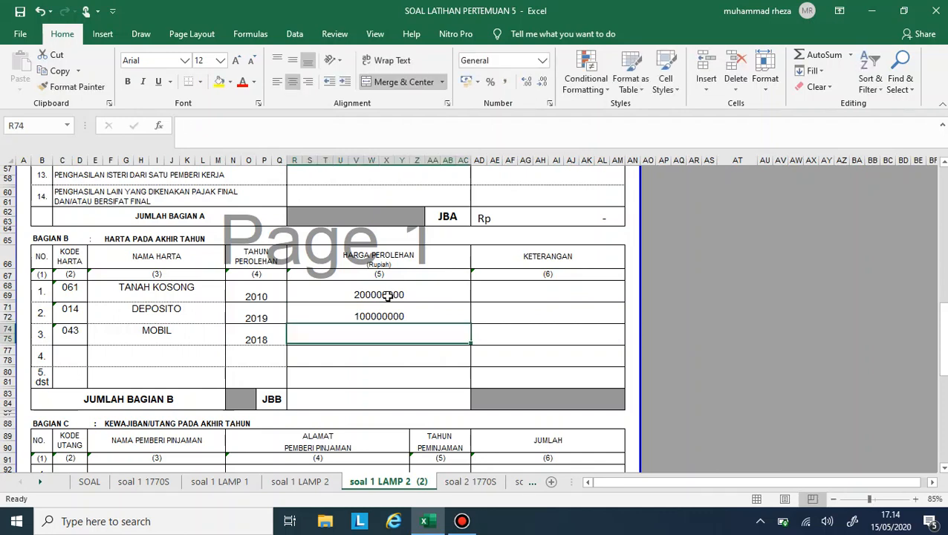
{"action": "type", "text": "200000000"}
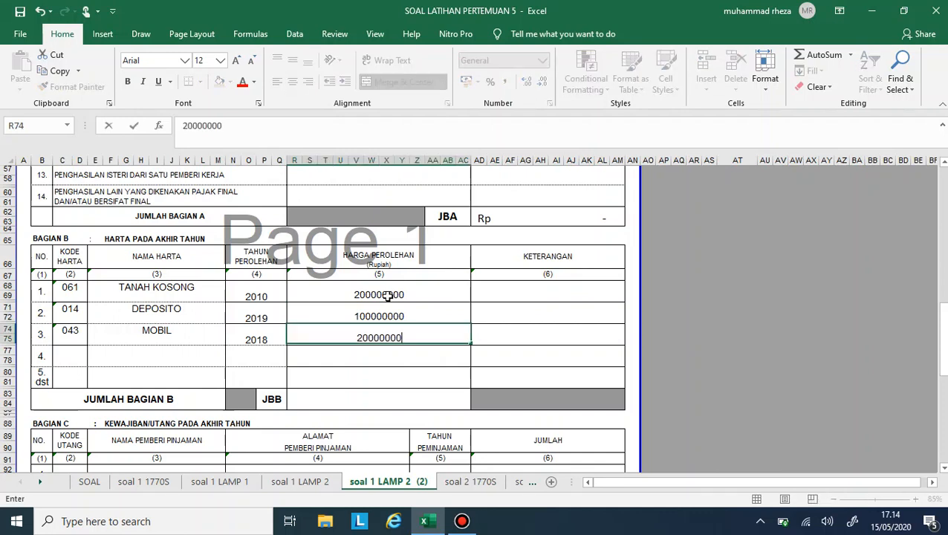
{"action": "key", "text": "Return"}
{"action": "left_click_drag", "start_coordinate": [387, 295], "coordinate": [387, 338]}
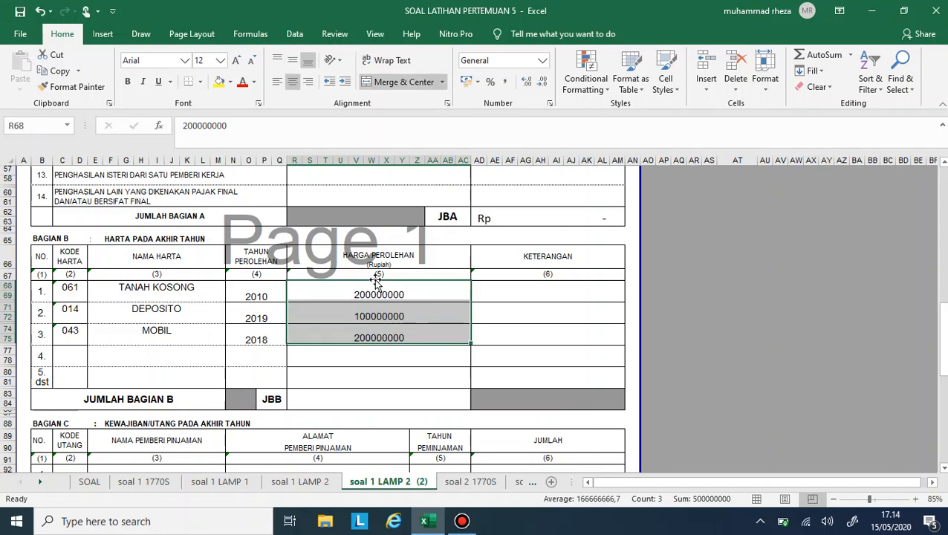
{"action": "left_click", "coordinate": [504, 84]}
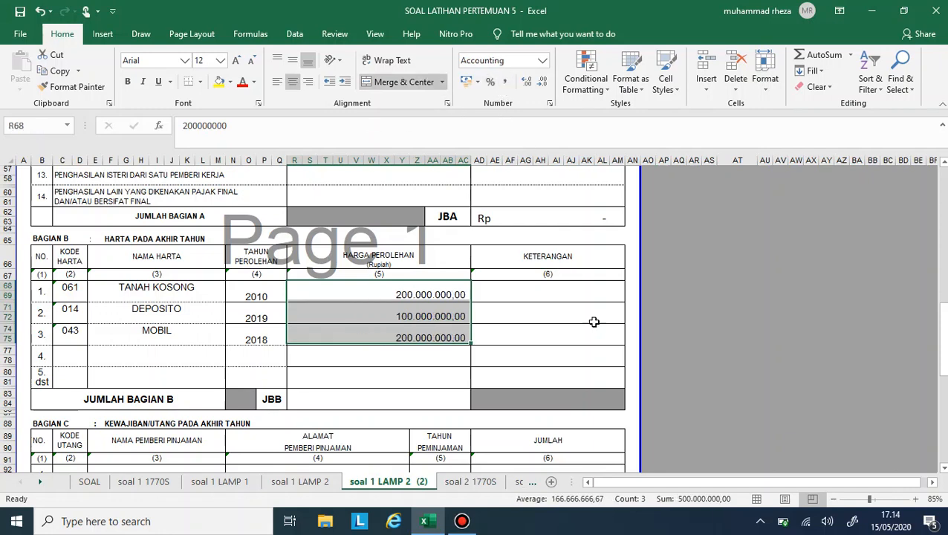
- Enter BANK BCA as the Keterangan of DEPOSITO, checking the bank in the SOAL sheet
{"action": "left_click", "coordinate": [529, 310]}
{"action": "left_click", "coordinate": [519, 291]}
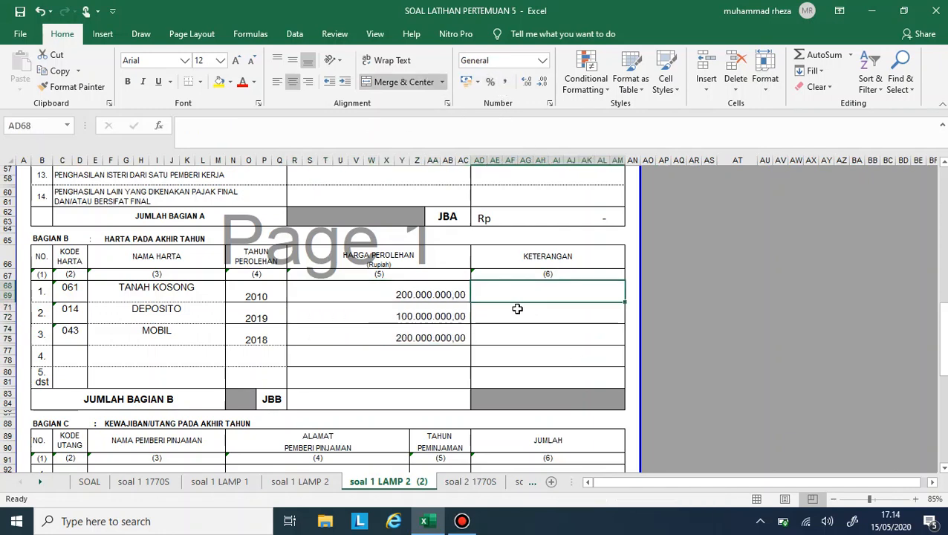
{"action": "left_click", "coordinate": [515, 316]}
{"action": "type", "text": "BANK"}
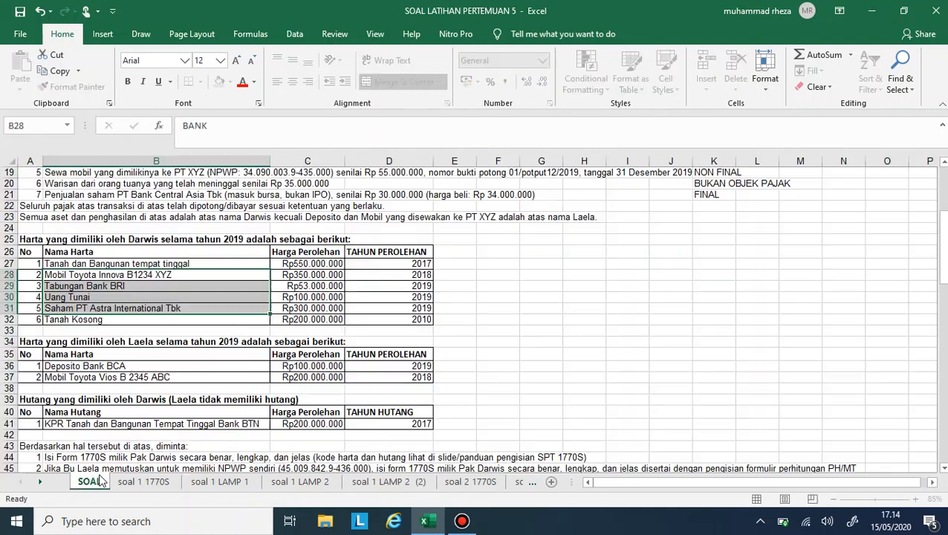
{"action": "left_click", "coordinate": [95, 481]}
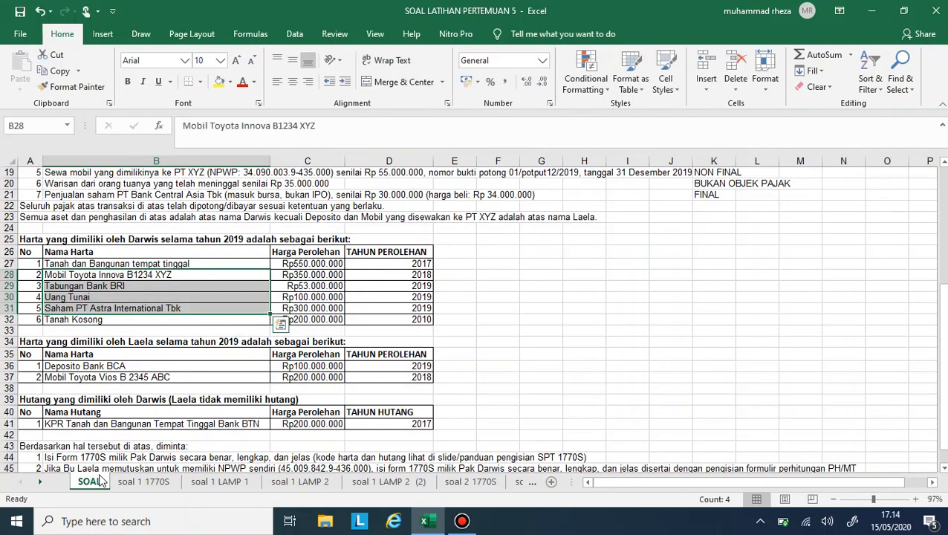
{"action": "right_click", "coordinate": [376, 481]}
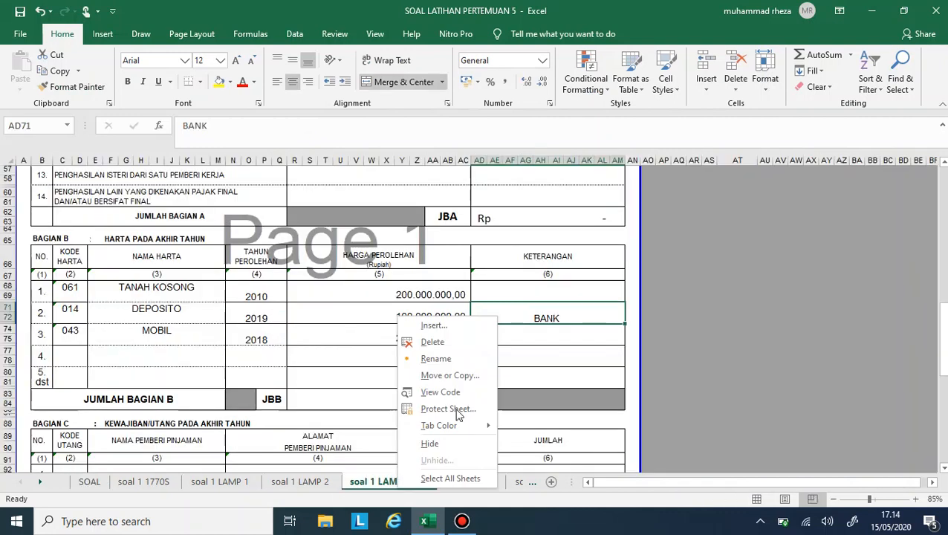
{"action": "left_click", "coordinate": [556, 314]}
{"action": "double_click", "coordinate": [563, 318]}
{"action": "type", "text": "BCA"}
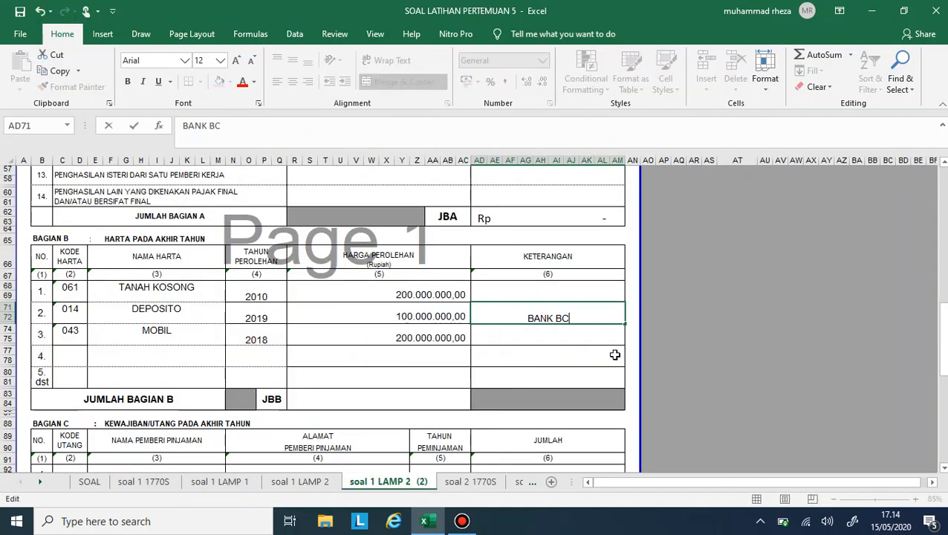
{"action": "key", "text": "Return"}
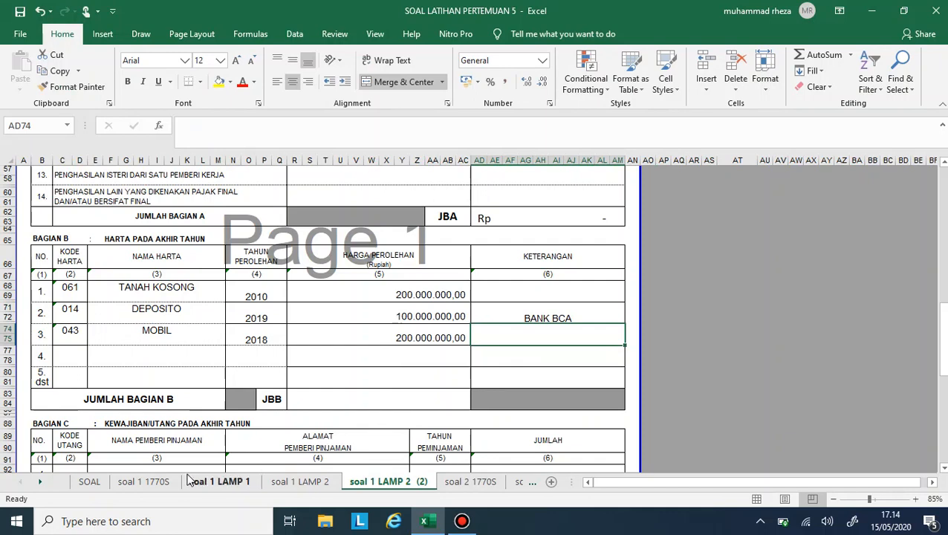
- Enter TOYOTA VIOS B 2345 ABC as the Keterangan of MOBIL
{"action": "type", "text": "T"}
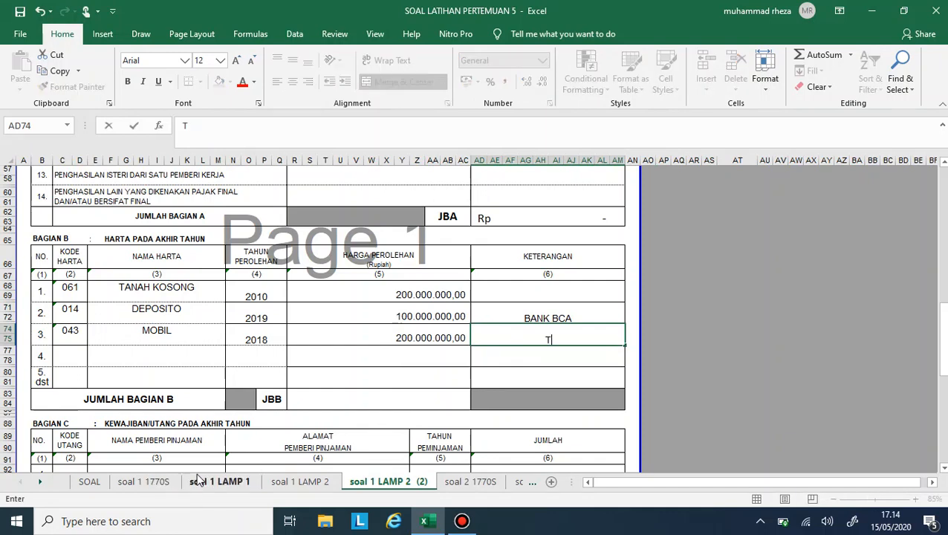
{"action": "type", "text": "OYOTA VIOC"}
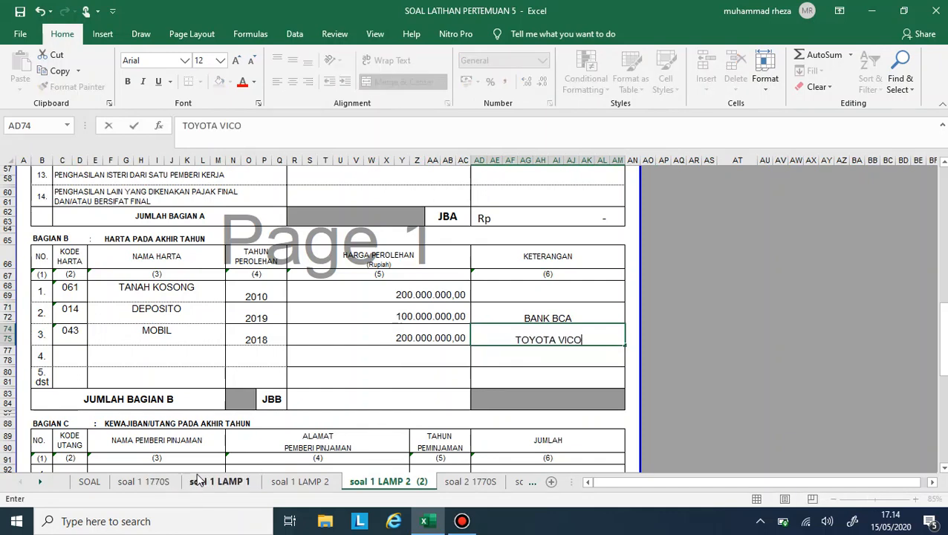
{"action": "key", "text": "BackSpace"}
{"action": "key", "text": "BackSpace"}
{"action": "type", "text": "OS C"}
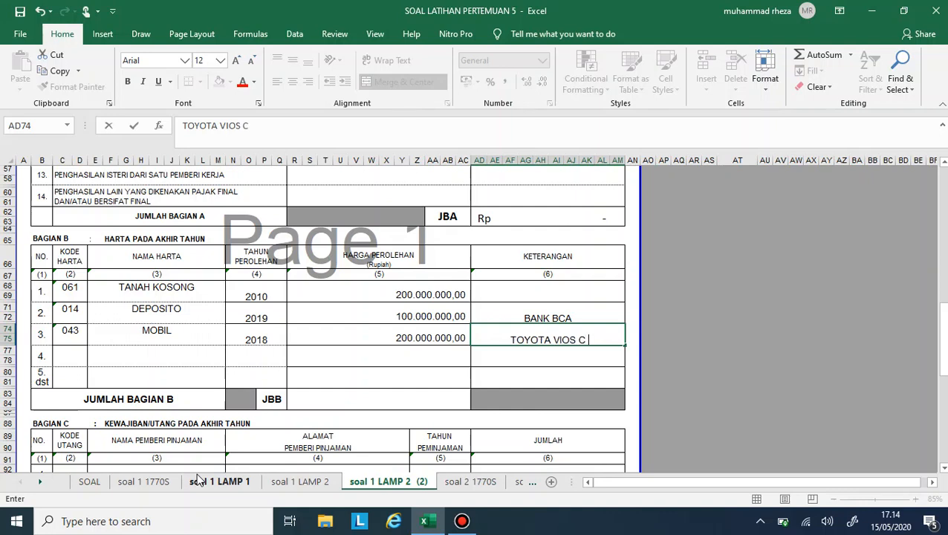
{"action": "key", "text": "BackSpace"}
{"action": "type", "text": "B 234"}
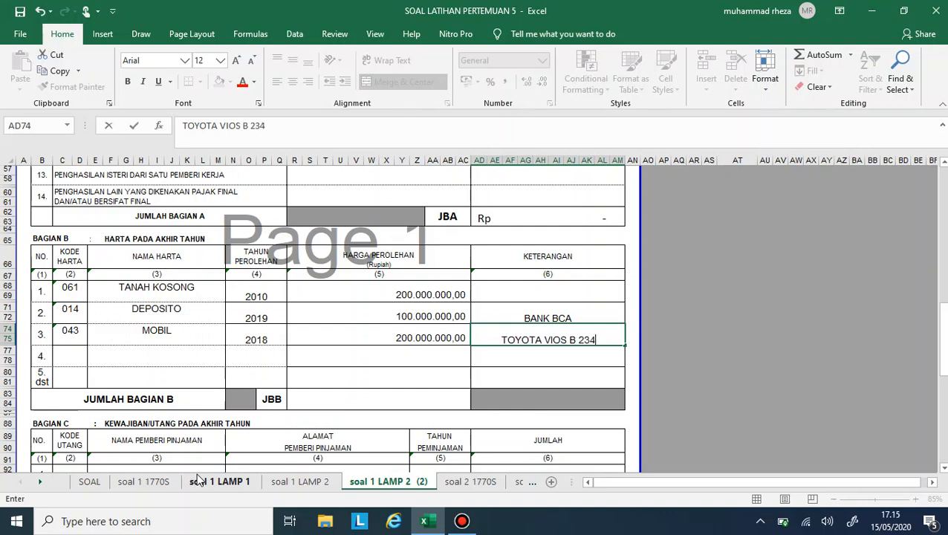
{"action": "type", "text": "5 ABC"}
{"action": "key", "text": "Return"}
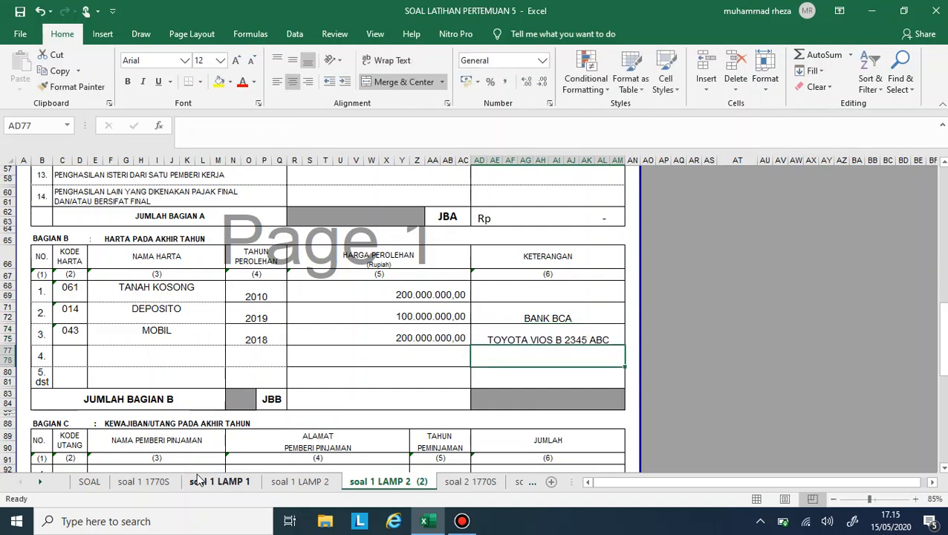
- Check the husband's debt in the SOAL sheet and review the columns of the Bagian C debt table in soal 1 LAMP 2
{"action": "left_click", "coordinate": [89, 482]}
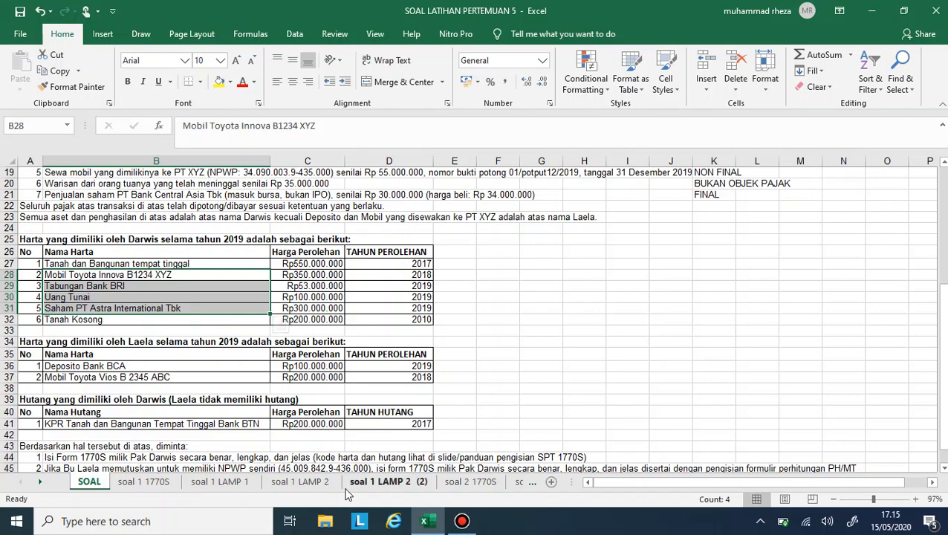
{"action": "left_click", "coordinate": [388, 481]}
{"action": "scroll", "coordinate": [251, 360], "scroll_direction": "down", "scroll_amount": 1}
{"action": "scroll", "coordinate": [252, 360], "scroll_direction": "down", "scroll_amount": 3}
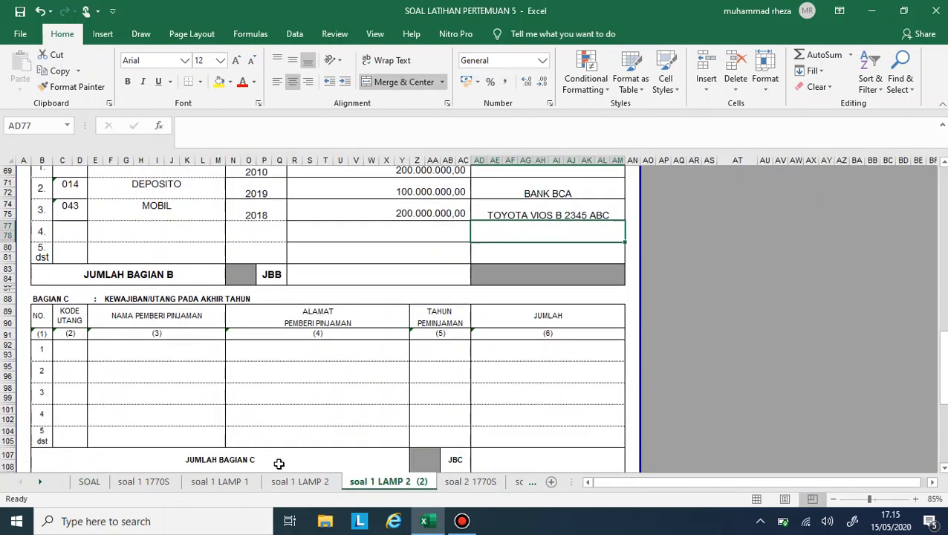
{"action": "left_click", "coordinate": [299, 482]}
{"action": "scroll", "coordinate": [163, 357], "scroll_direction": "down", "scroll_amount": 5}
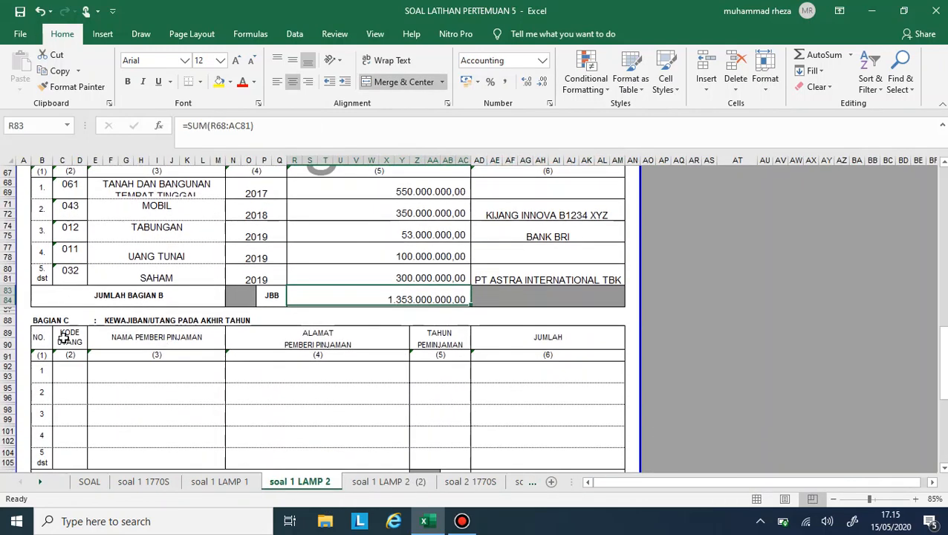
{"action": "left_click", "coordinate": [64, 369]}
{"action": "left_click_drag", "start_coordinate": [64, 370], "coordinate": [93, 380]}
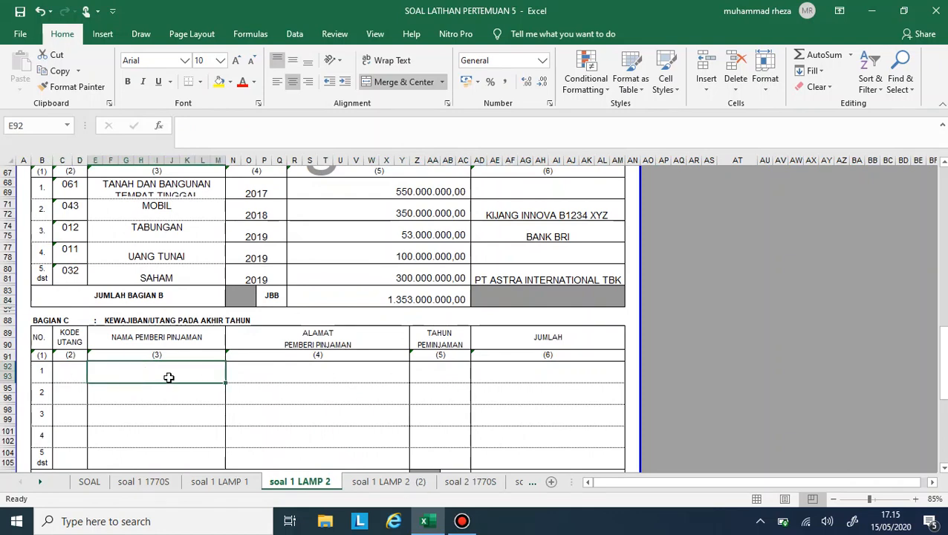
{"action": "left_click", "coordinate": [209, 402]}
{"action": "left_click", "coordinate": [266, 370]}
{"action": "left_click", "coordinate": [420, 383]}
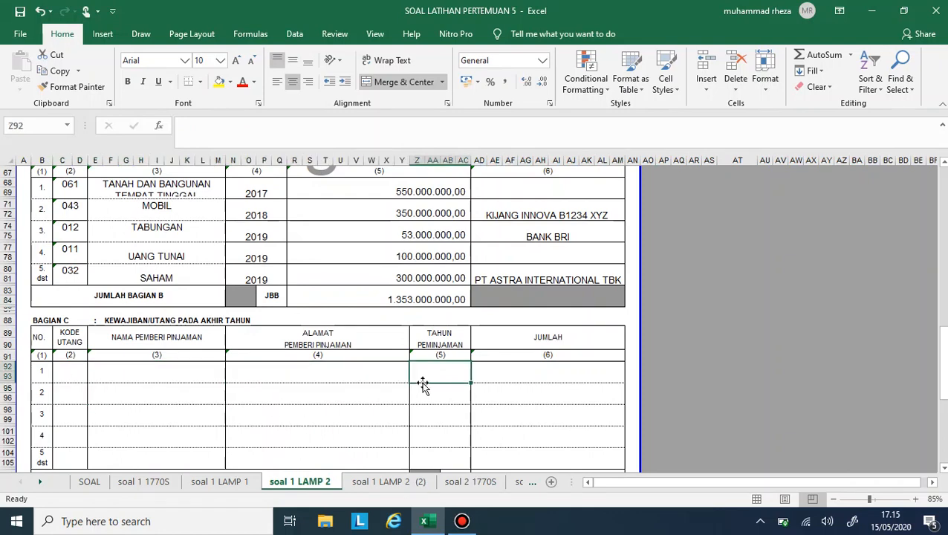
{"action": "left_click", "coordinate": [479, 372]}
{"action": "left_click", "coordinate": [70, 370]}
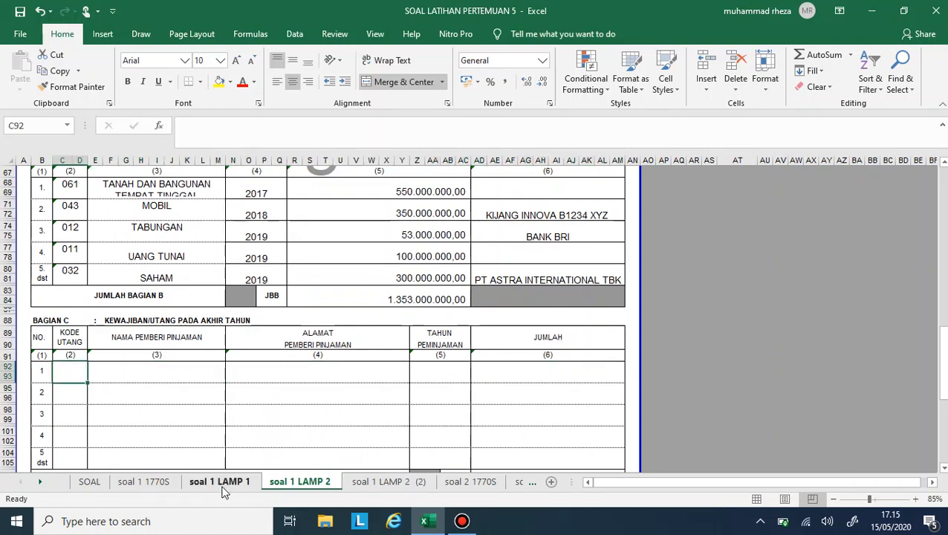
- Enter the debt from the SOAL sheet in row 1 of Bagian C on soal 1 LAMP 2 (2): code 101, lender BANK BTN, address JAKARTA
{"action": "left_click", "coordinate": [89, 481]}
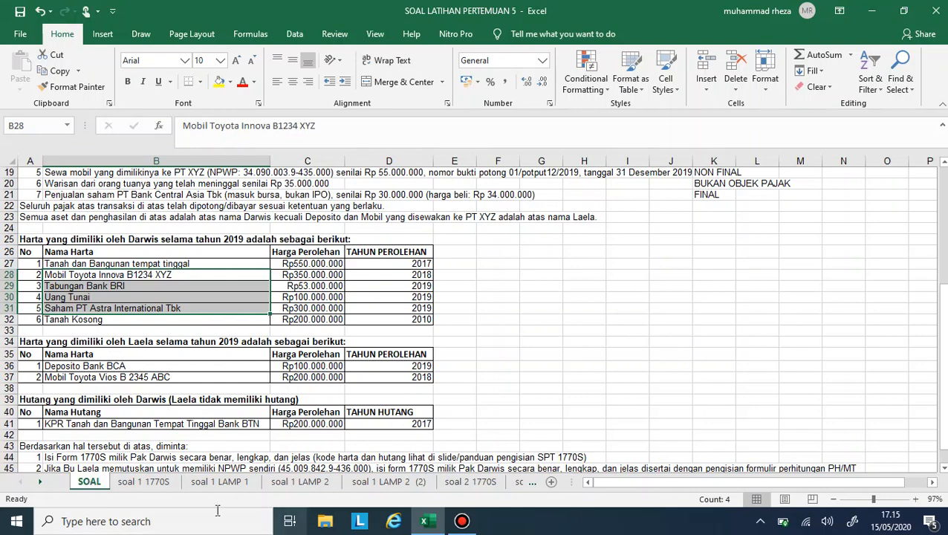
{"action": "left_click", "coordinate": [149, 482]}
{"action": "left_click", "coordinate": [364, 481]}
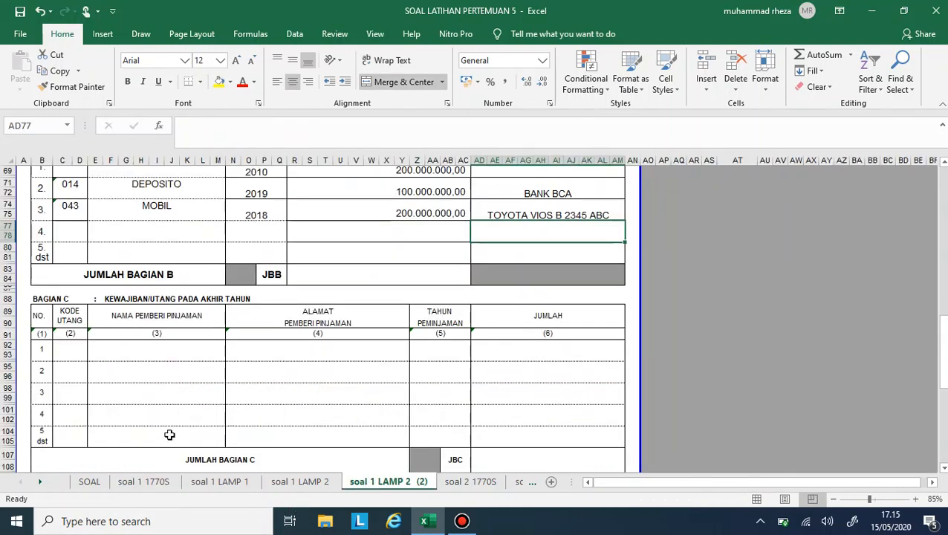
{"action": "left_click", "coordinate": [80, 349]}
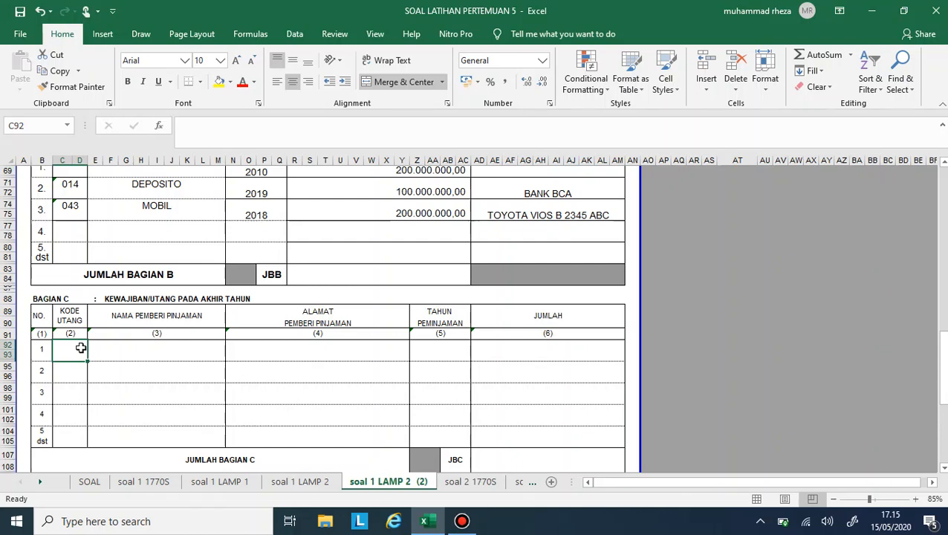
{"action": "type", "text": "101"}
{"action": "key", "text": "Tab"}
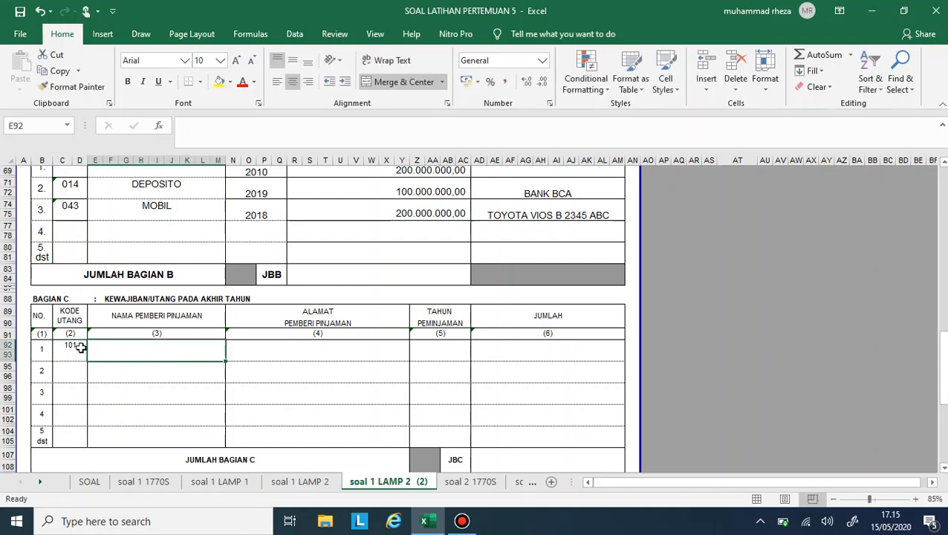
{"action": "type", "text": "BANK BTN"}
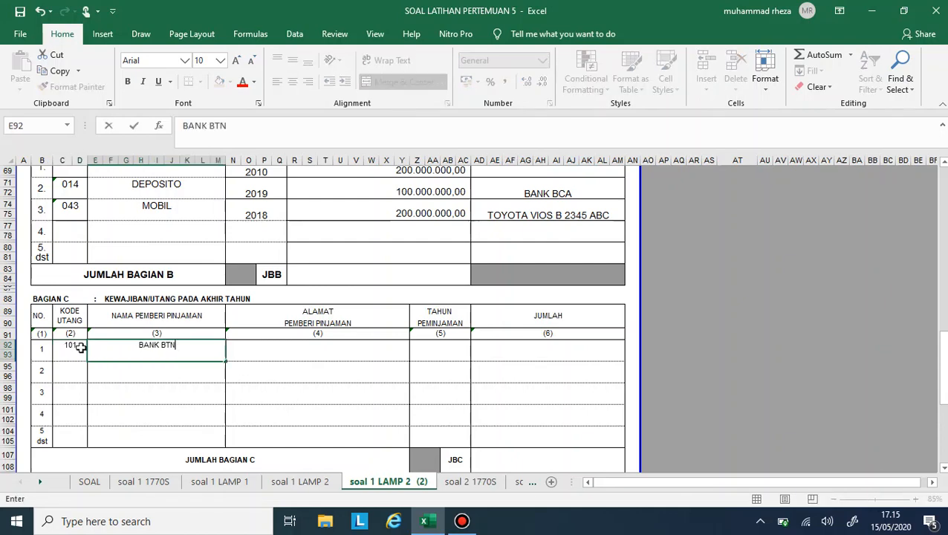
{"action": "key", "text": "Tab"}
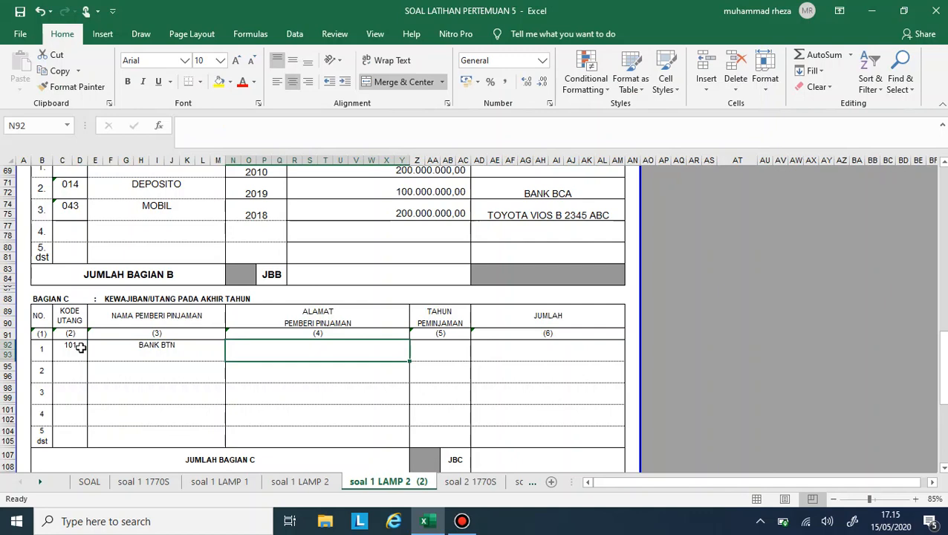
{"action": "type", "text": "JAKARTA"}
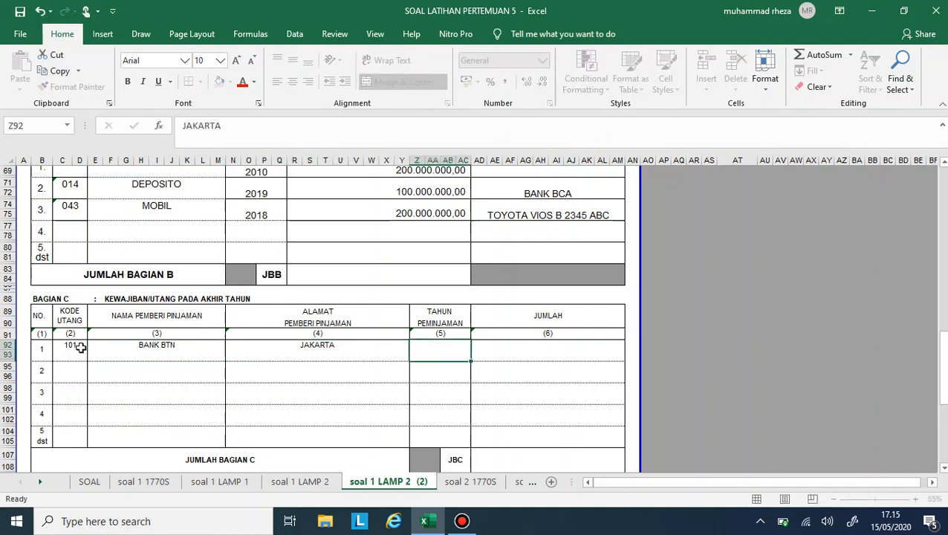
{"action": "key", "text": "Tab"}
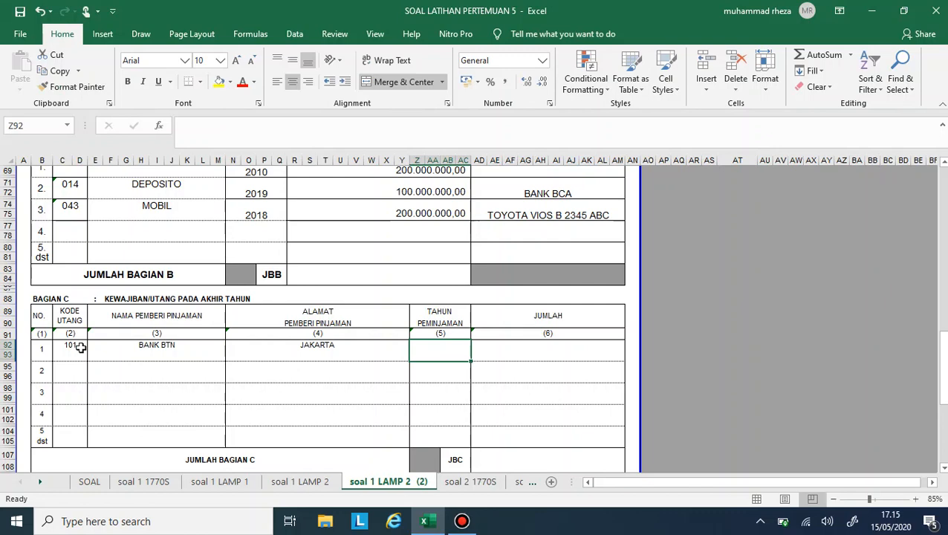
- Enter 2017 as the Tahun Peminjaman of the BANK BTN debt, checking the year in the SOAL sheet
{"action": "type", "text": "20"}
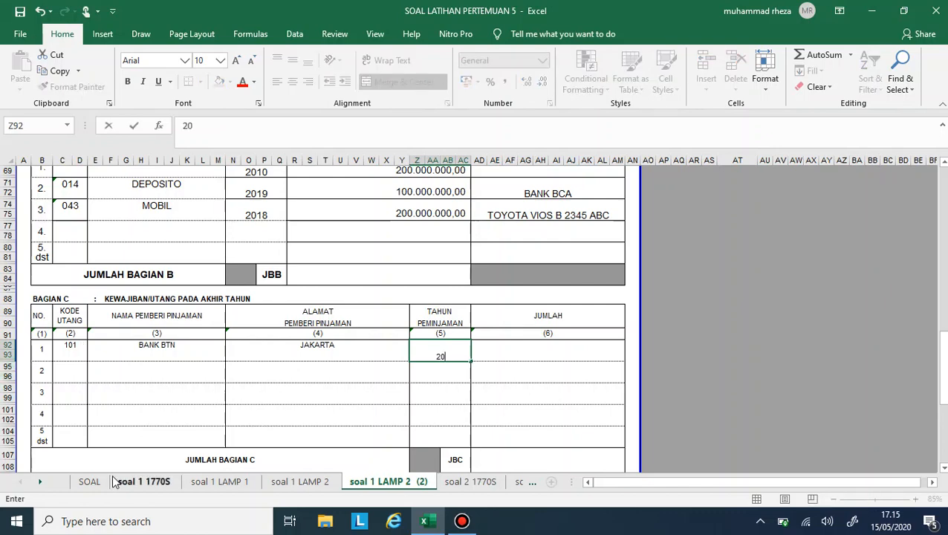
{"action": "left_click", "coordinate": [89, 482]}
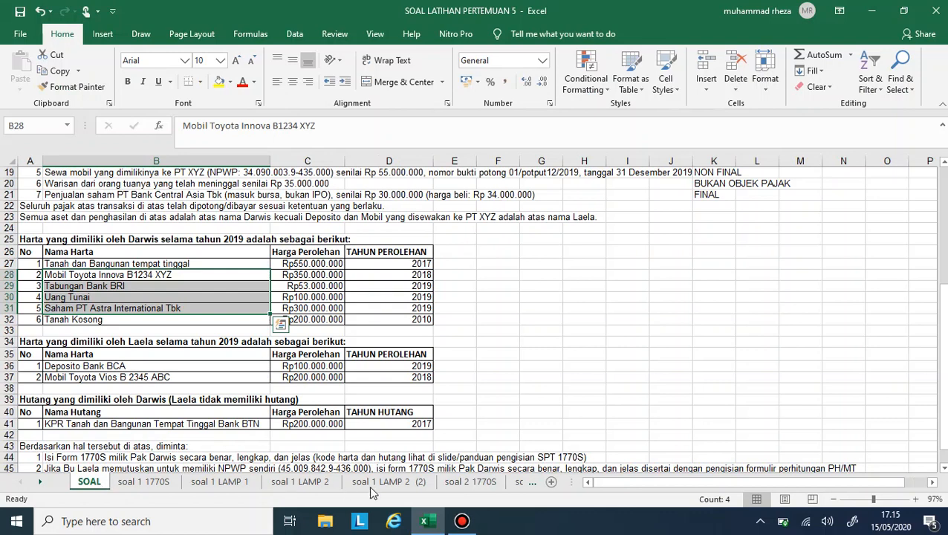
{"action": "right_click", "coordinate": [379, 485]}
{"action": "key", "text": "Escape"}
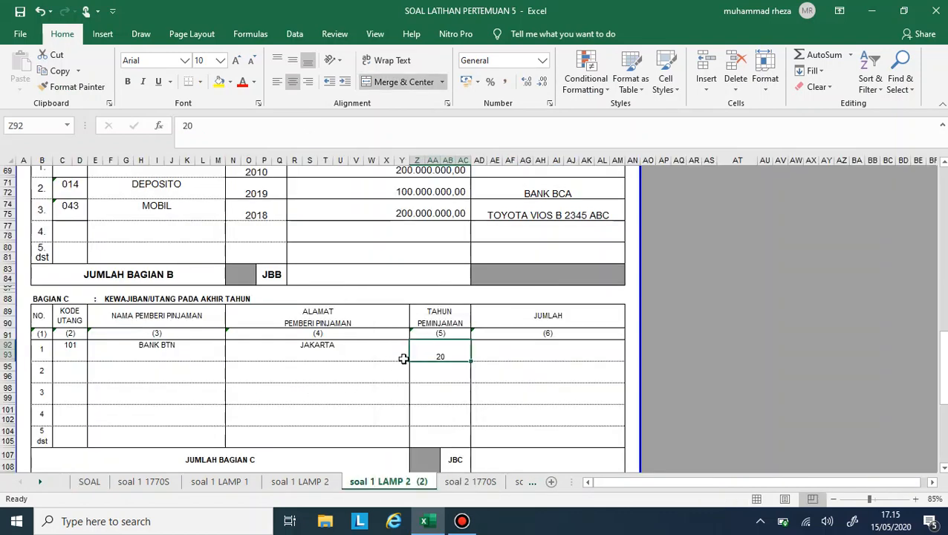
{"action": "double_click", "coordinate": [442, 350]}
{"action": "type", "text": "17"}
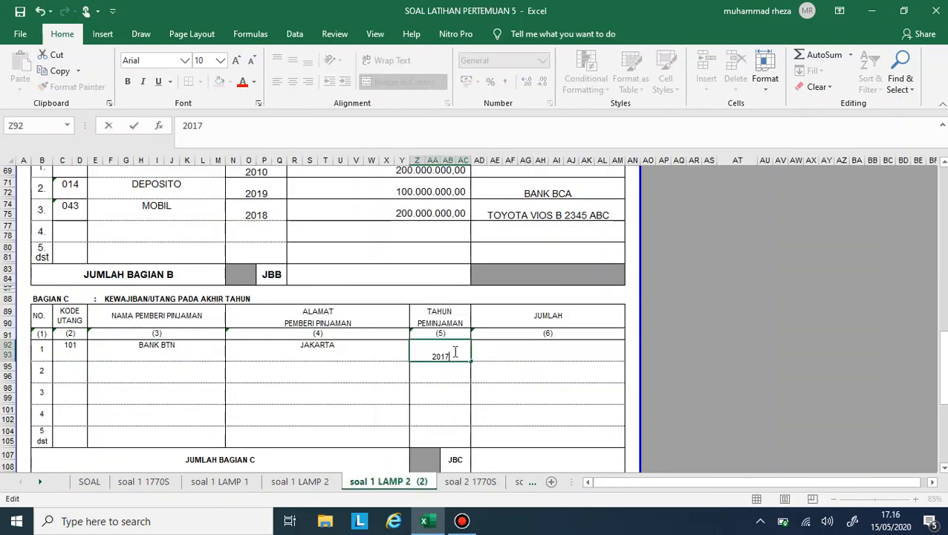
{"action": "key", "text": "Return"}
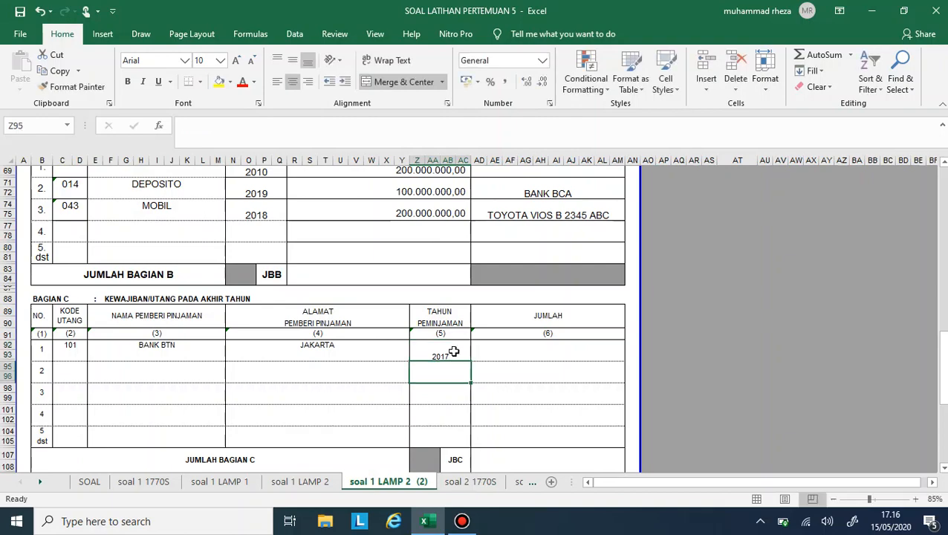
- Enter 200000000 as the Jumlah of the BANK BTN debt, checking the amount in the SOAL sheet
{"action": "left_click", "coordinate": [127, 482]}
{"action": "left_click", "coordinate": [90, 482]}
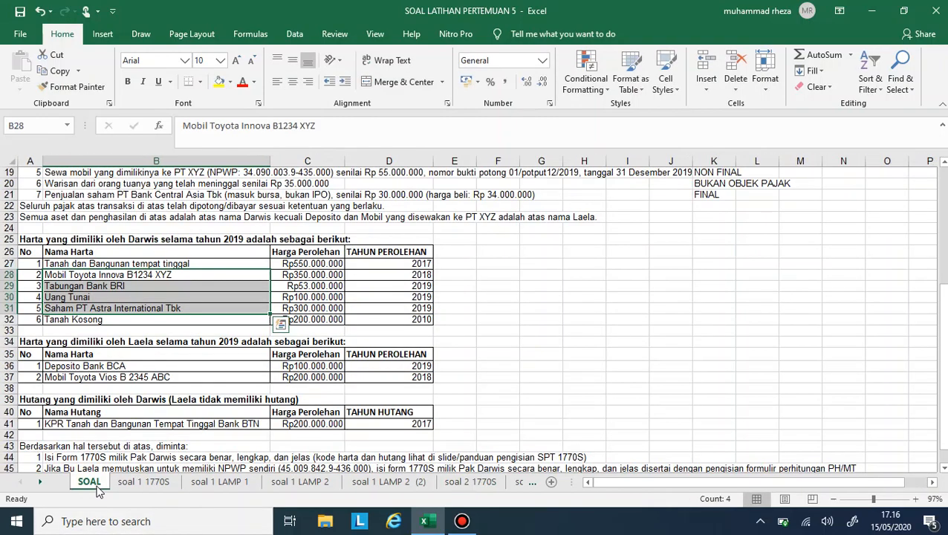
{"action": "left_click", "coordinate": [300, 480]}
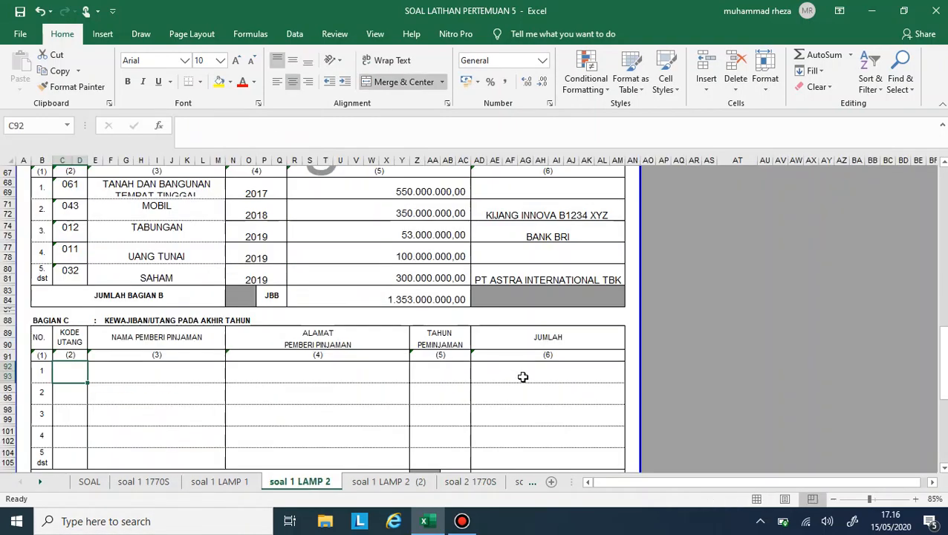
{"action": "left_click", "coordinate": [361, 483]}
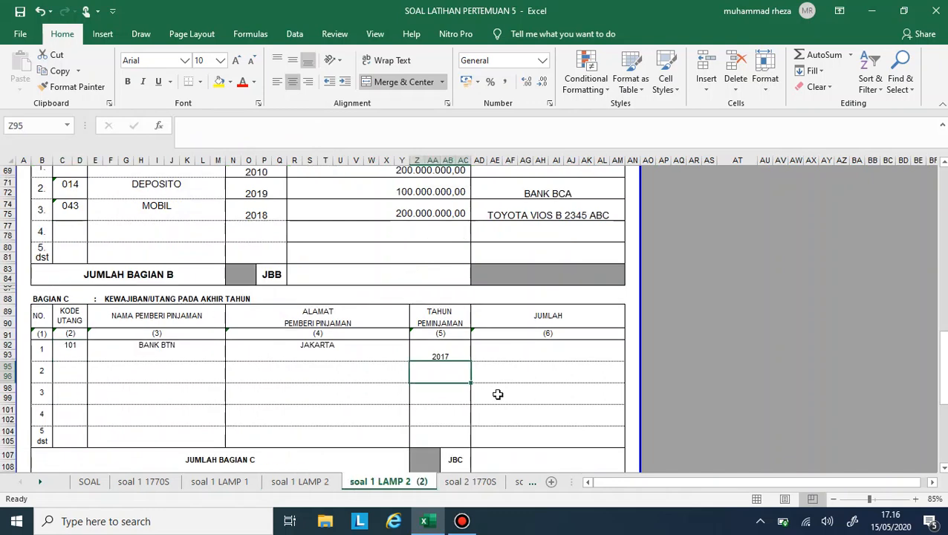
{"action": "left_click", "coordinate": [510, 357]}
{"action": "type", "text": "200000000"}
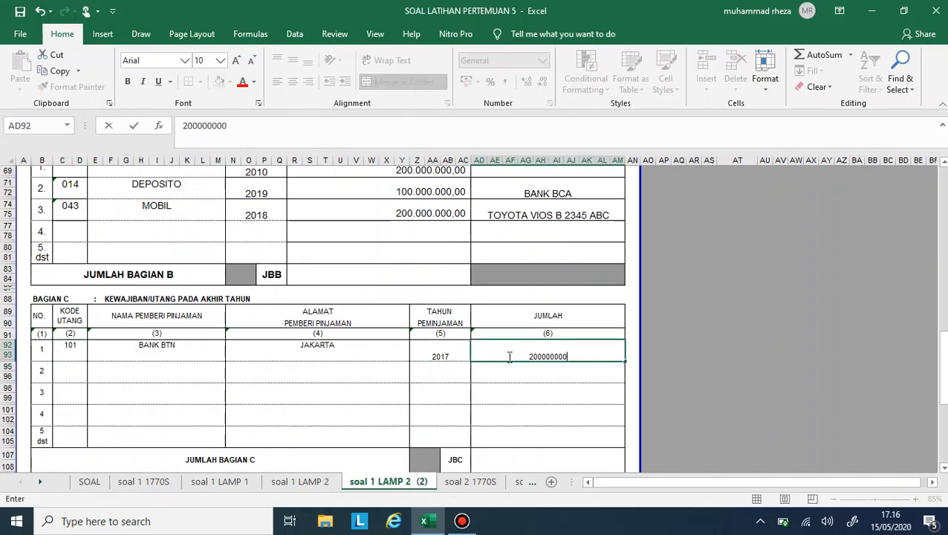
{"action": "key", "text": "Return"}
- Format the BANK BTN debt row with the comma number style without decimals and font size 14
{"action": "left_click_drag", "start_coordinate": [75, 348], "coordinate": [522, 349]}
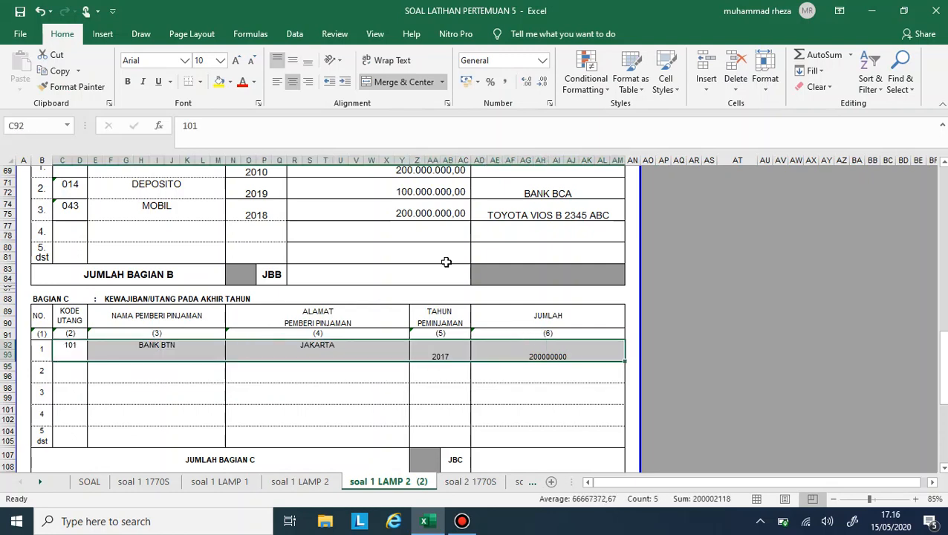
{"action": "left_click", "coordinate": [505, 82]}
{"action": "left_click", "coordinate": [543, 82]}
{"action": "left_click", "coordinate": [544, 82]}
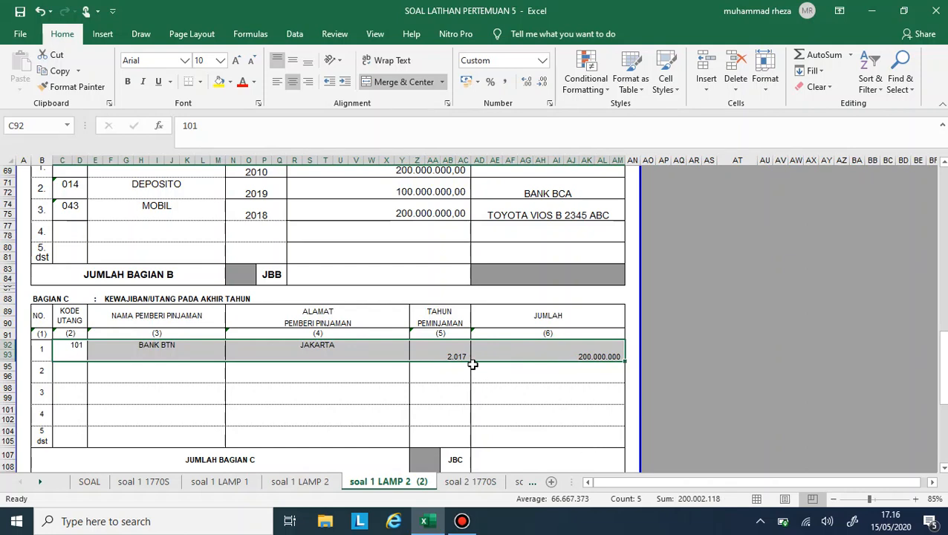
{"action": "left_click", "coordinate": [236, 61]}
{"action": "left_click", "coordinate": [236, 60]}
{"action": "left_click", "coordinate": [237, 61]}
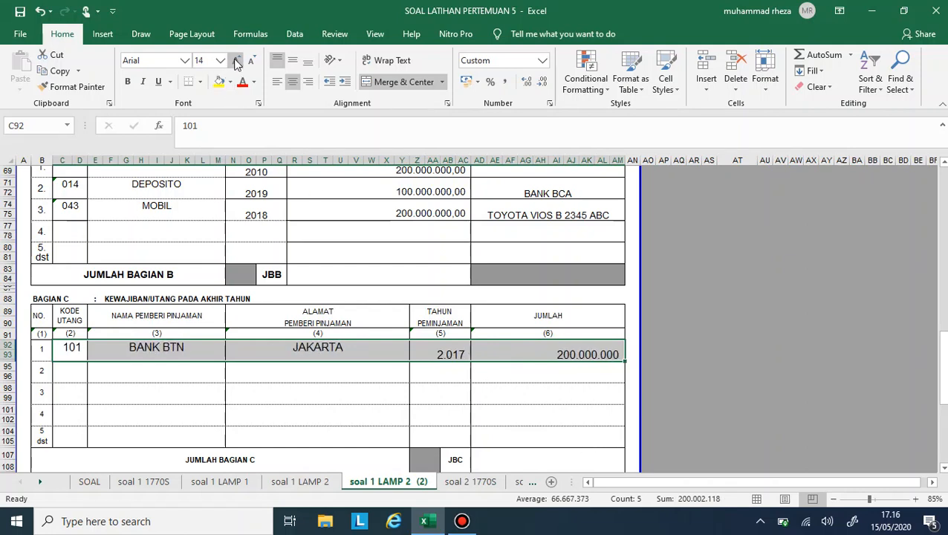
- Set the number format of the debt's Tahun Peminjaman cell to General
{"action": "left_click", "coordinate": [442, 345]}
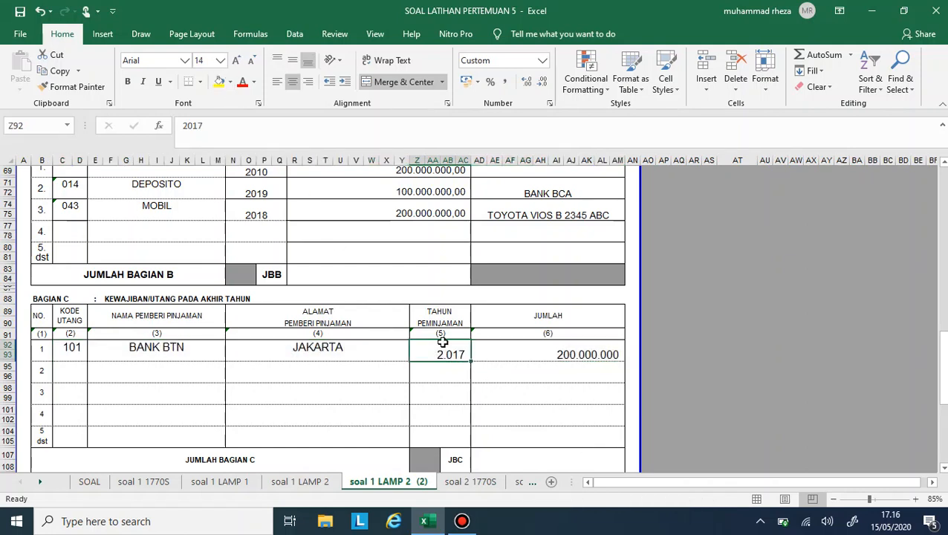
{"action": "left_click", "coordinate": [543, 60]}
{"action": "left_click", "coordinate": [506, 79]}
- Fill the JUMLAH BAGIAN C total with the formula =AD92, linking it to the BANK BTN debt amount
{"action": "scroll", "coordinate": [610, 345], "scroll_direction": "down", "scroll_amount": 4}
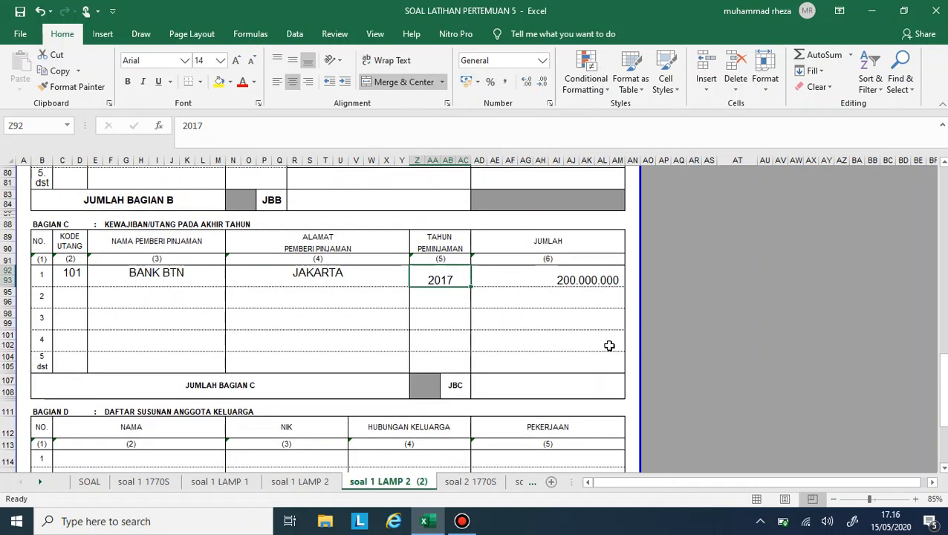
{"action": "left_click", "coordinate": [581, 392]}
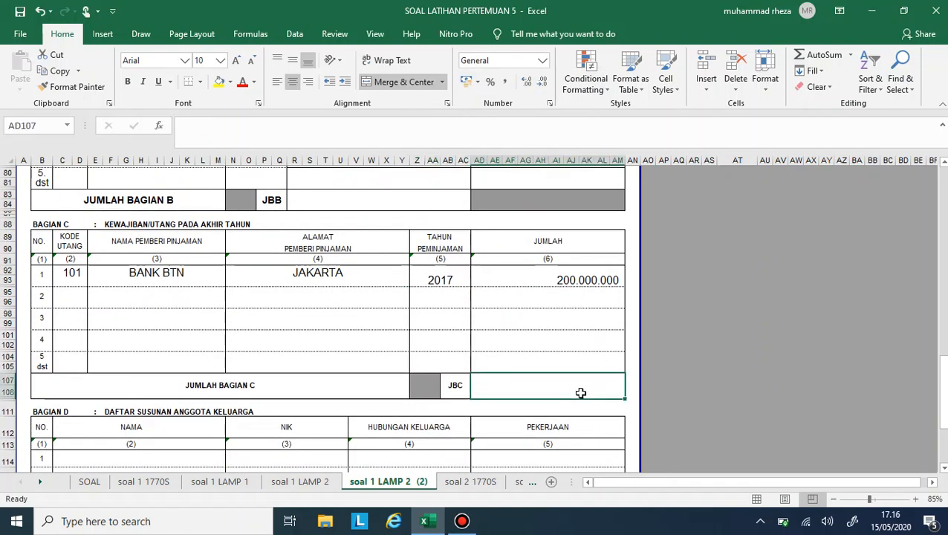
{"action": "type", "text": "="}
{"action": "key", "text": "Up"}
{"action": "key", "text": "Up"}
{"action": "key", "text": "Up"}
{"action": "key", "text": "Up"}
{"action": "key", "text": "Up"}
{"action": "key", "text": "Return"}
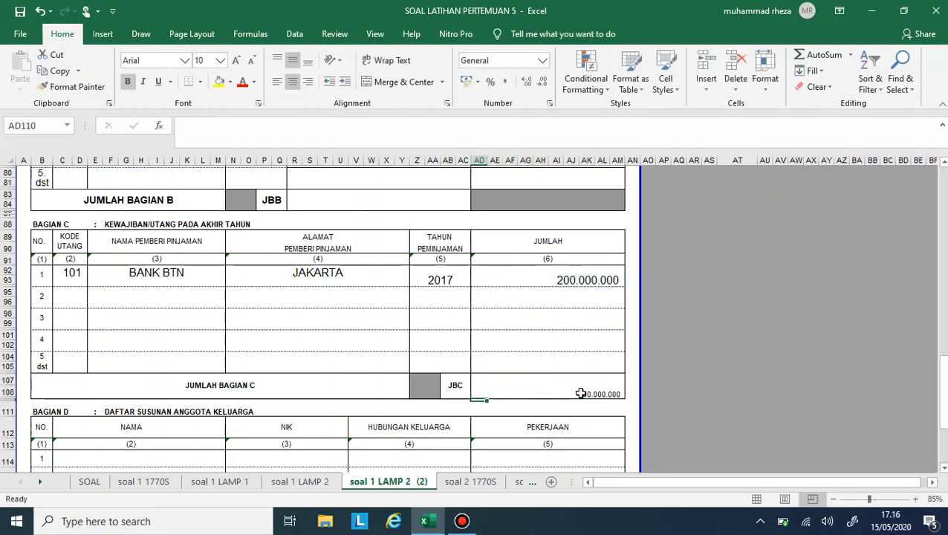
- Increase the font size of the JUMLAH BAGIAN C total to 14
{"action": "left_click", "coordinate": [581, 393]}
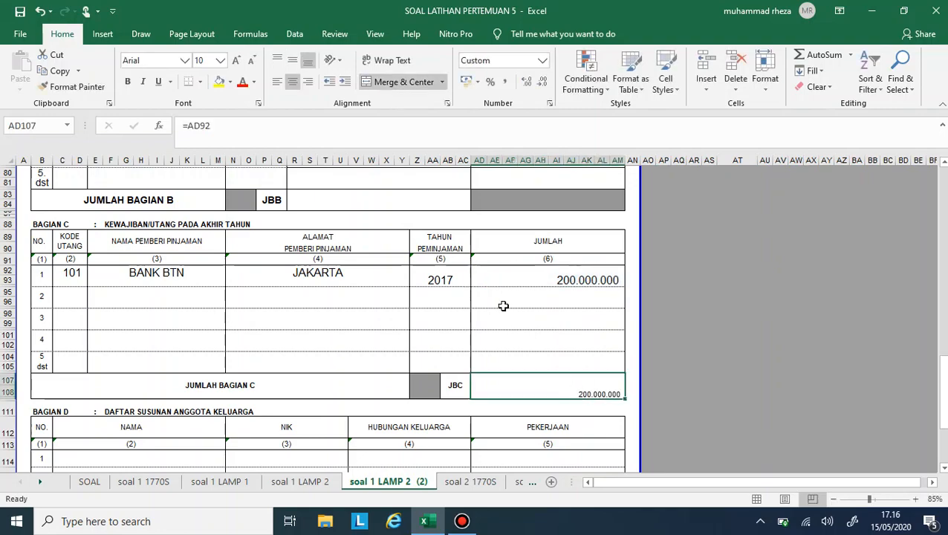
{"action": "left_click", "coordinate": [236, 61]}
{"action": "left_click", "coordinate": [236, 61]}
{"action": "left_click", "coordinate": [236, 61]}
- Copy the BANK BTN debt row from soal 1 LAMP 2 (2) into row 1 of Bagian C on soal 1 LAMP 2
{"action": "scroll", "coordinate": [454, 223], "scroll_direction": "down", "scroll_amount": 1}
{"action": "scroll", "coordinate": [455, 223], "scroll_direction": "up", "scroll_amount": 7}
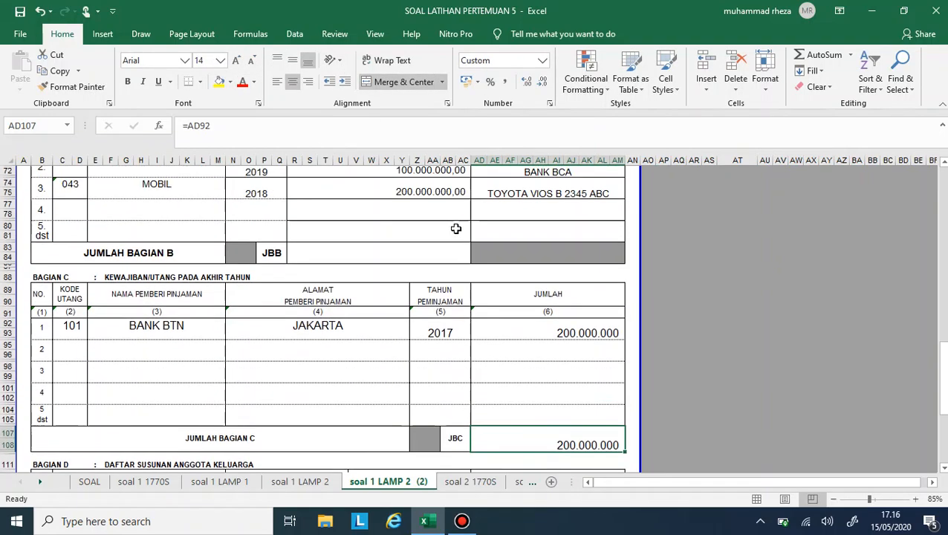
{"action": "left_click", "coordinate": [471, 482]}
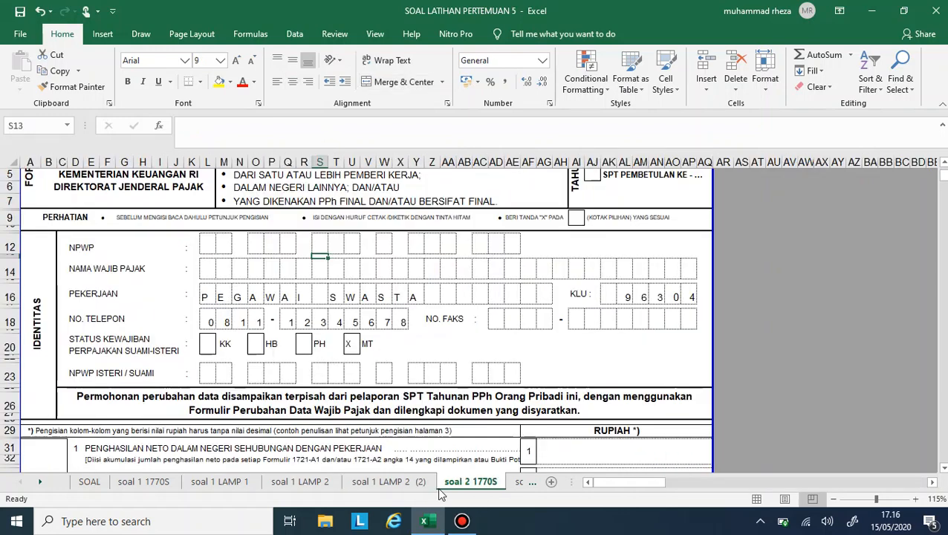
{"action": "left_click", "coordinate": [397, 487]}
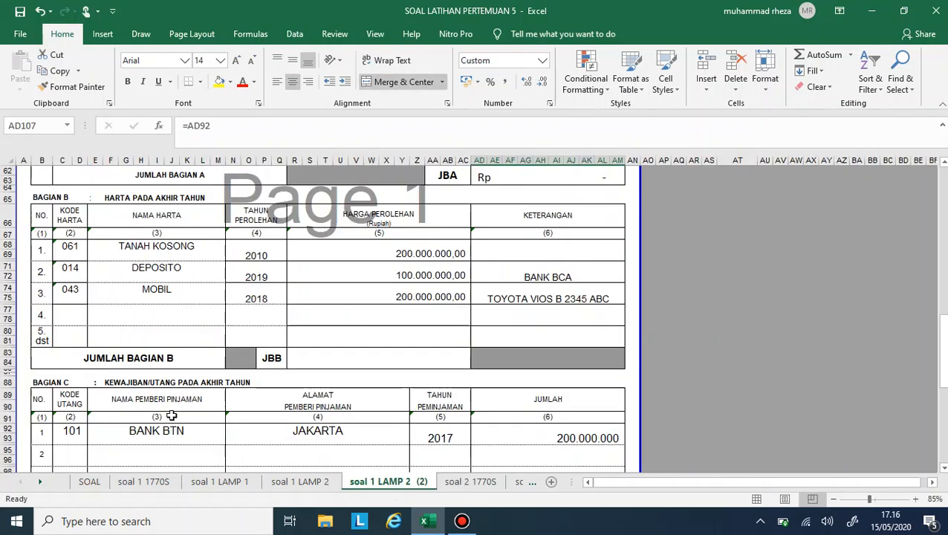
{"action": "left_click_drag", "start_coordinate": [74, 432], "coordinate": [518, 450]}
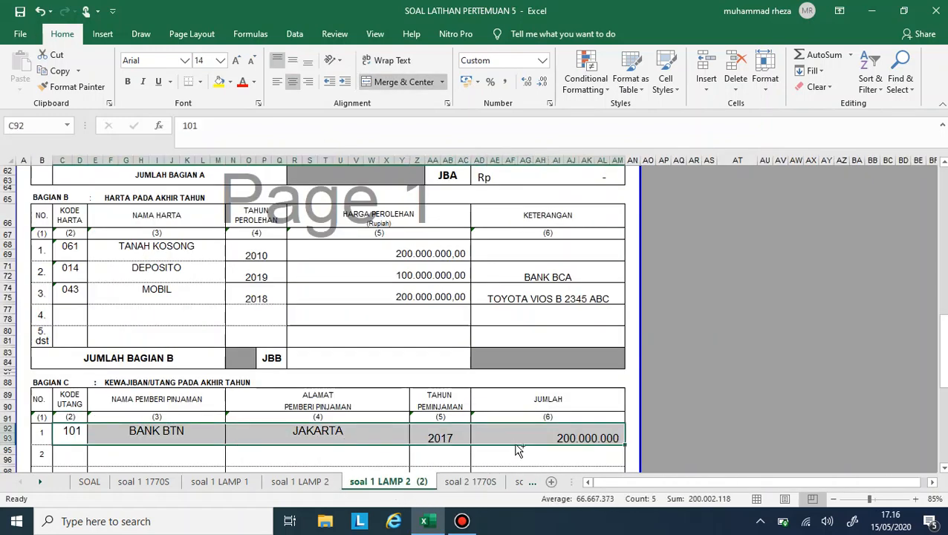
{"action": "key", "text": "ctrl+c"}
{"action": "left_click", "coordinate": [311, 482]}
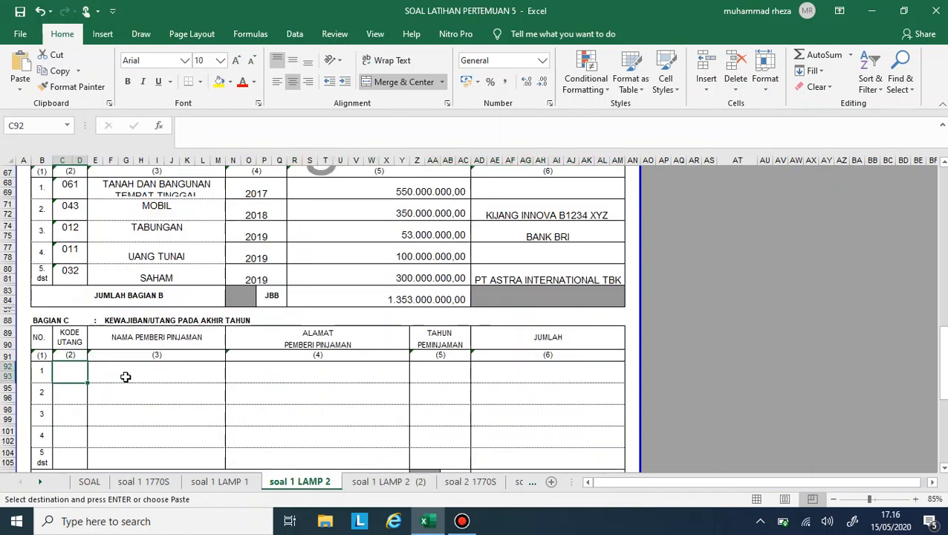
{"action": "key", "text": "ctrl+v"}
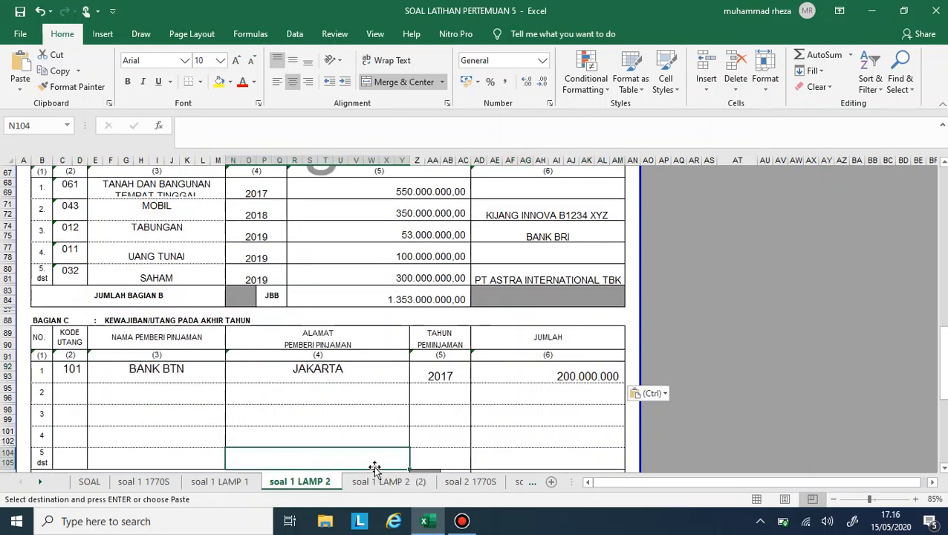
- Clear the BANK BTN debt row from Bagian C on soal 1 LAMP 2 (2) and compare the two sheets
{"action": "left_click_drag", "start_coordinate": [72, 369], "coordinate": [187, 389]}
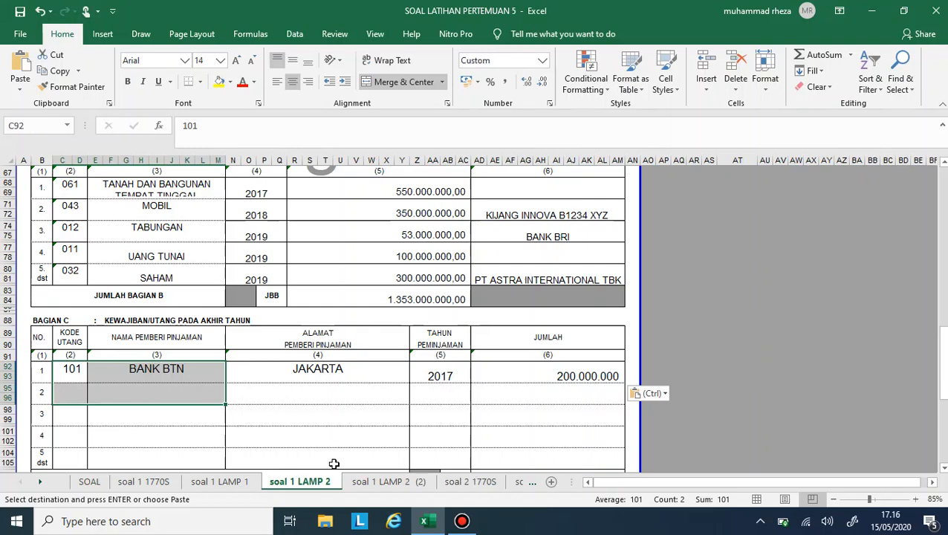
{"action": "left_click", "coordinate": [391, 483]}
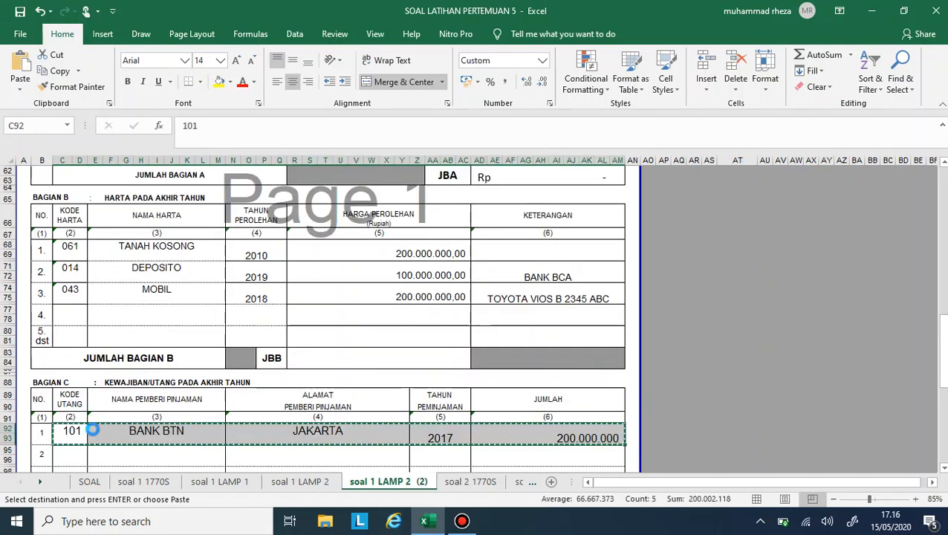
{"action": "key", "text": "Delete"}
{"action": "left_click", "coordinate": [325, 482]}
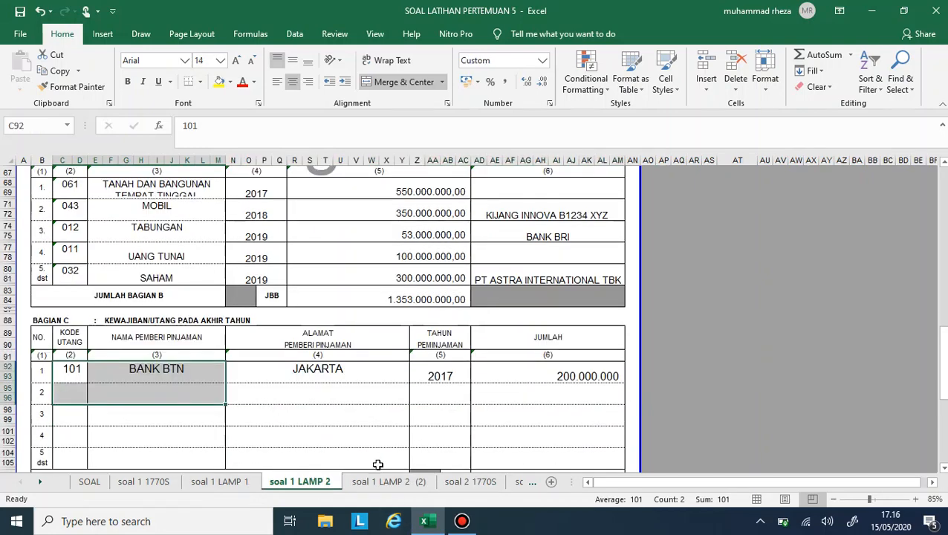
{"action": "left_click", "coordinate": [389, 482]}
{"action": "scroll", "coordinate": [388, 355], "scroll_direction": "down", "scroll_amount": 5}
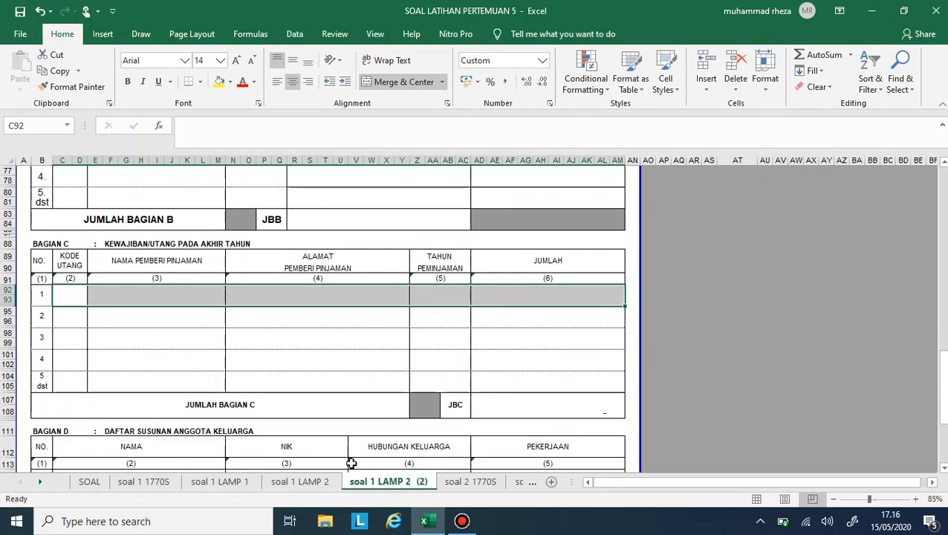
- Fill the JUMLAH BAGIAN C total on soal 1 LAMP 2 with =AD92 and set its font size to 14
{"action": "left_click", "coordinate": [325, 482]}
{"action": "scroll", "coordinate": [460, 435], "scroll_direction": "down", "scroll_amount": 4}
{"action": "left_click", "coordinate": [572, 329]}
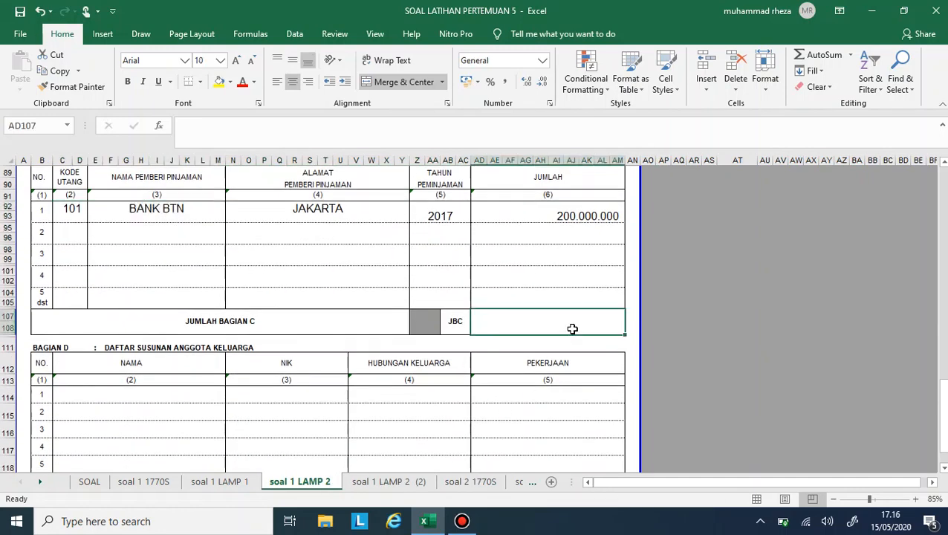
{"action": "type", "text": "="}
{"action": "key", "text": "Up"}
{"action": "key", "text": "Up"}
{"action": "key", "text": "Up"}
{"action": "key", "text": "Up"}
{"action": "key", "text": "Up"}
{"action": "key", "text": "ctrl+Return"}
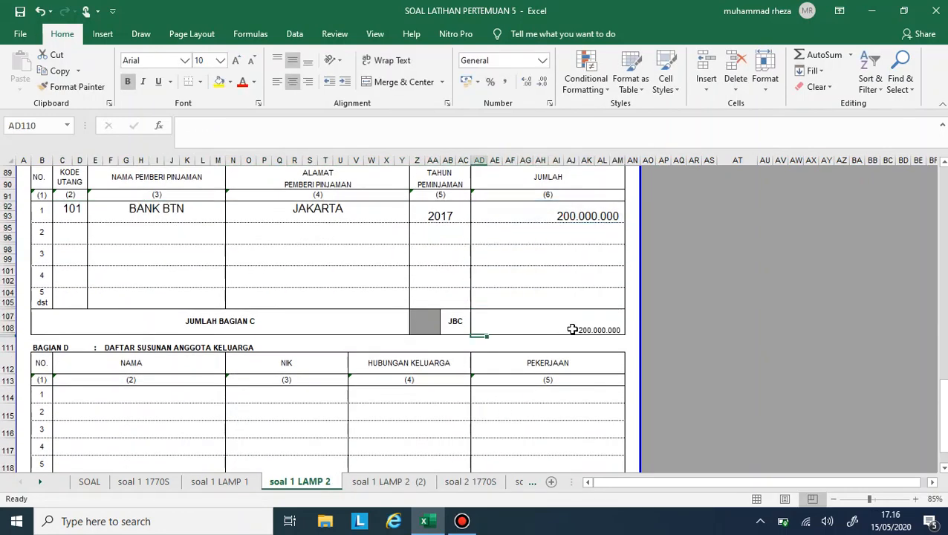
{"action": "left_click", "coordinate": [236, 59]}
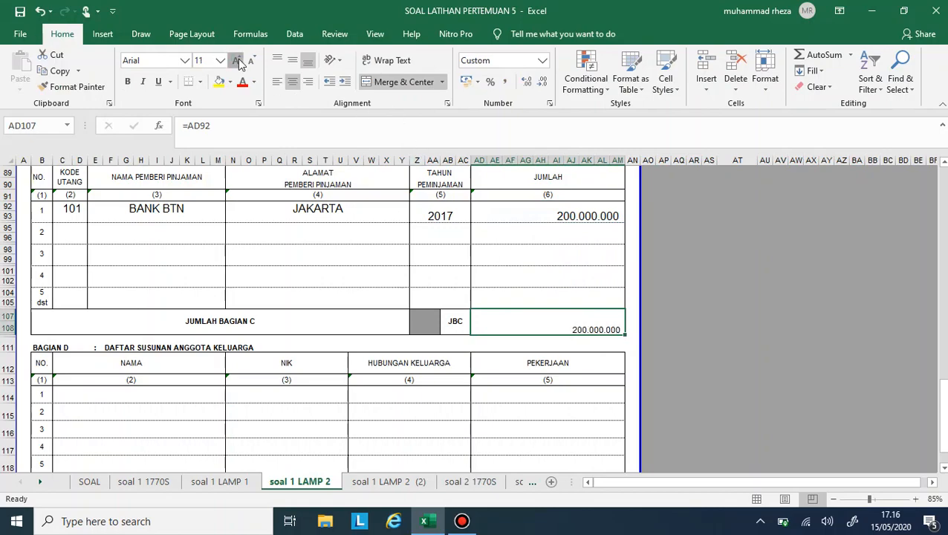
{"action": "left_click", "coordinate": [236, 59]}
{"action": "left_click", "coordinate": [237, 59]}
- Start the JUMLAH BAGIAN B formula on soal 1 LAMP 2 (2) with a reference to cell R83, the same total on soal 1 LAMP 2
{"action": "scroll", "coordinate": [307, 254], "scroll_direction": "up", "scroll_amount": 15}
{"action": "scroll", "coordinate": [310, 254], "scroll_direction": "down", "scroll_amount": 3}
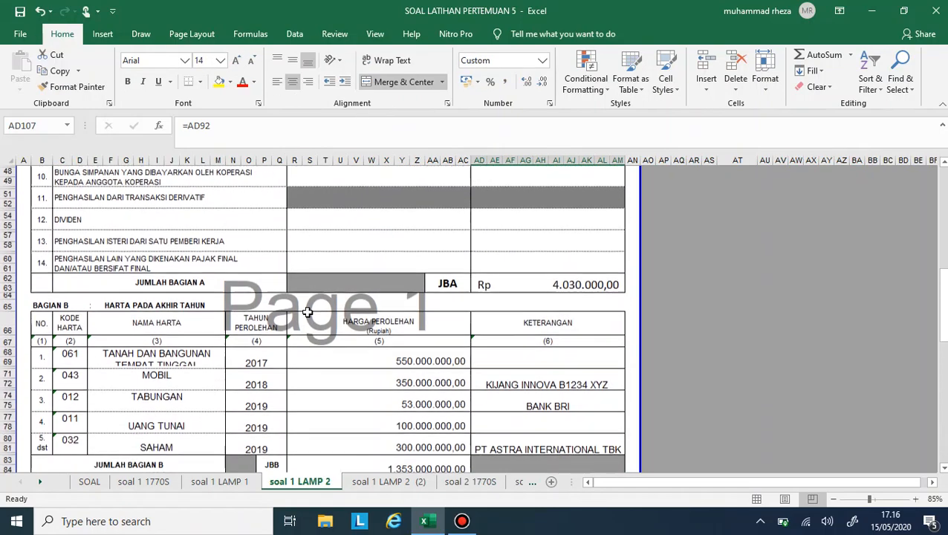
{"action": "left_click", "coordinate": [364, 483]}
{"action": "scroll", "coordinate": [308, 393], "scroll_direction": "up", "scroll_amount": 1}
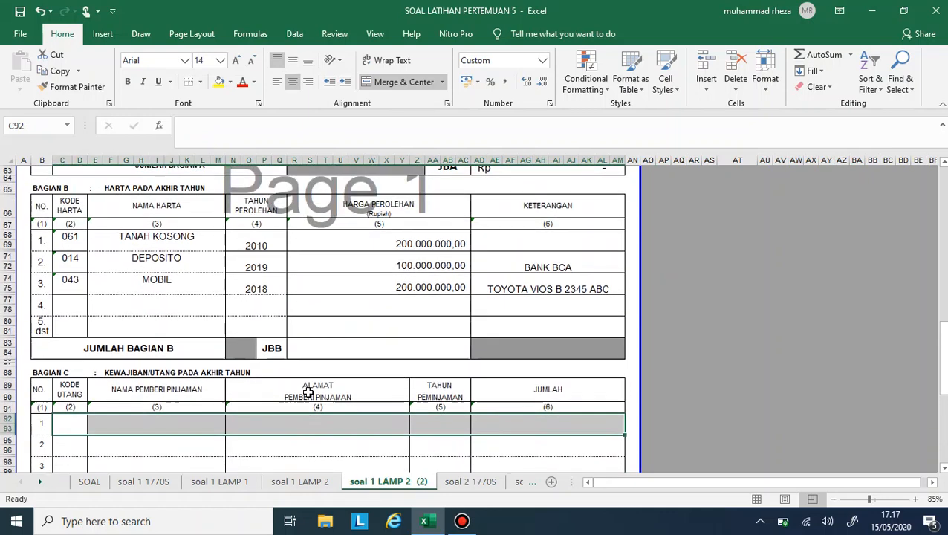
{"action": "left_click", "coordinate": [377, 355]}
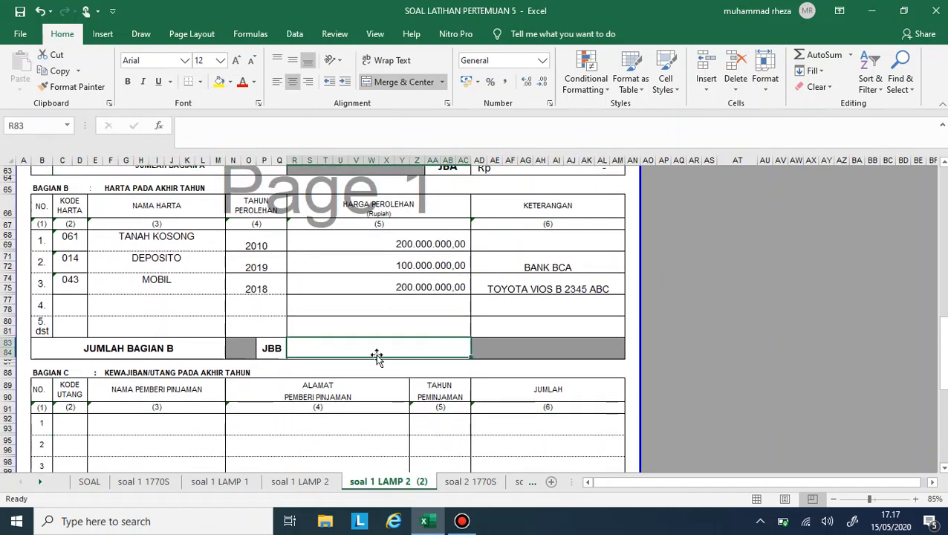
{"action": "type", "text": "="}
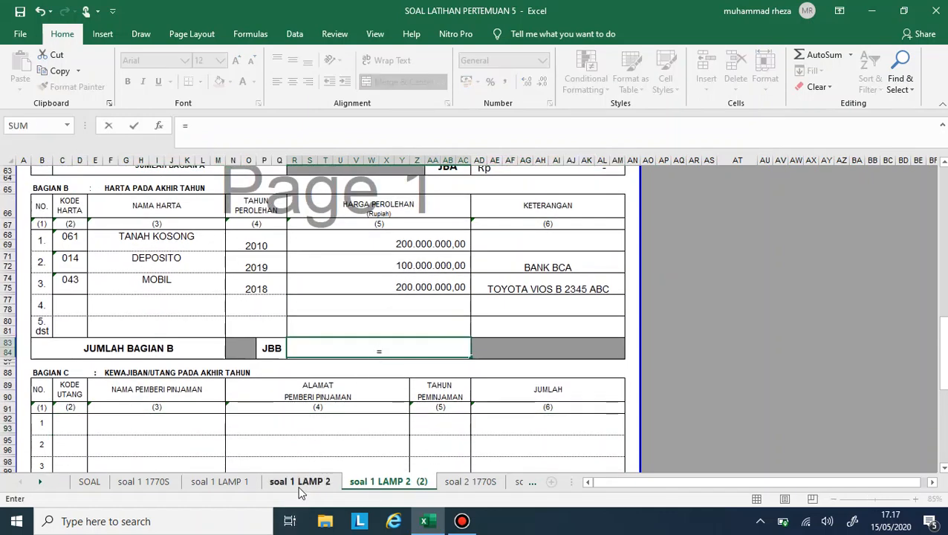
{"action": "left_click", "coordinate": [299, 481]}
{"action": "left_click", "coordinate": [438, 457]}
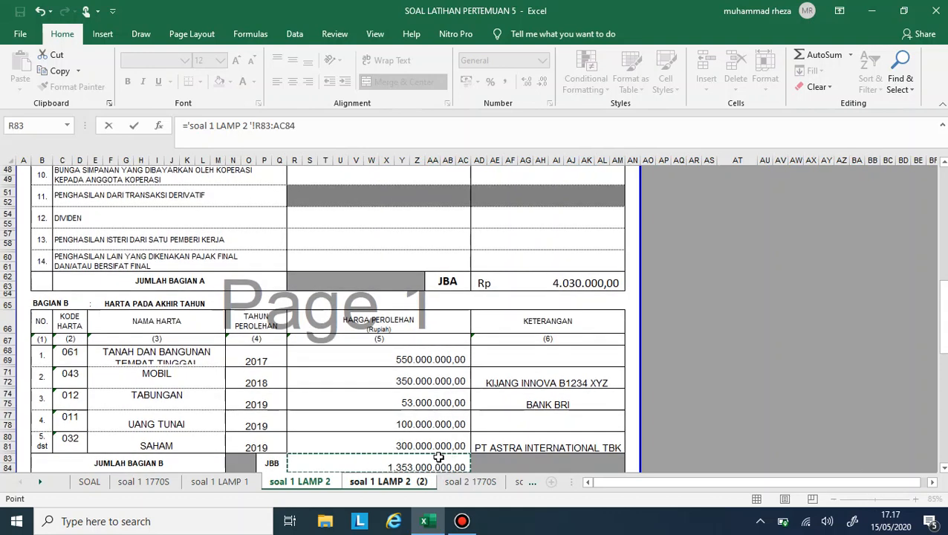
{"action": "type", "text": "+"}
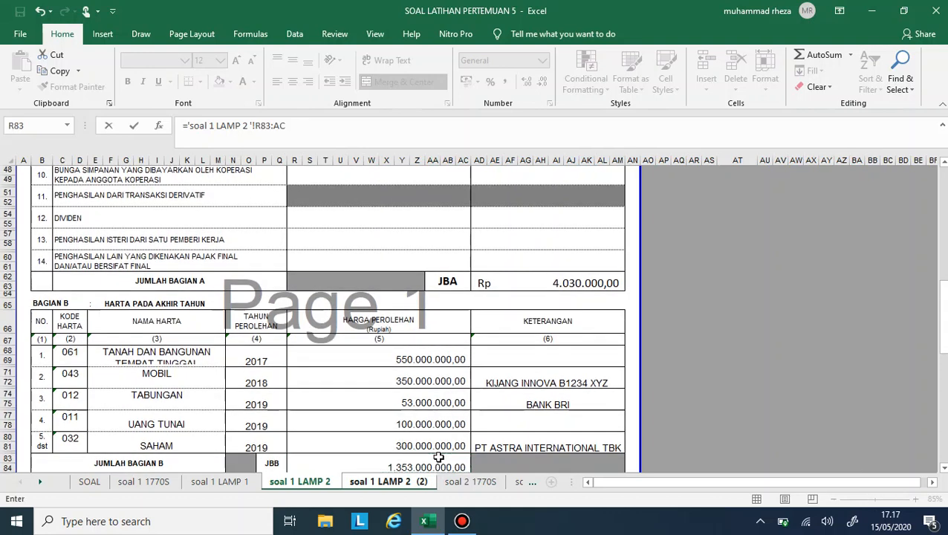
{"action": "key", "text": "BackSpace"}
{"action": "key", "text": "BackSpace"}
{"action": "key", "text": "BackSpace"}
- Complete the JUMLAH BAGIAN B formula by adding the SUM of this sheet's asset prices in R68:AC75
{"action": "left_click", "coordinate": [421, 482]}
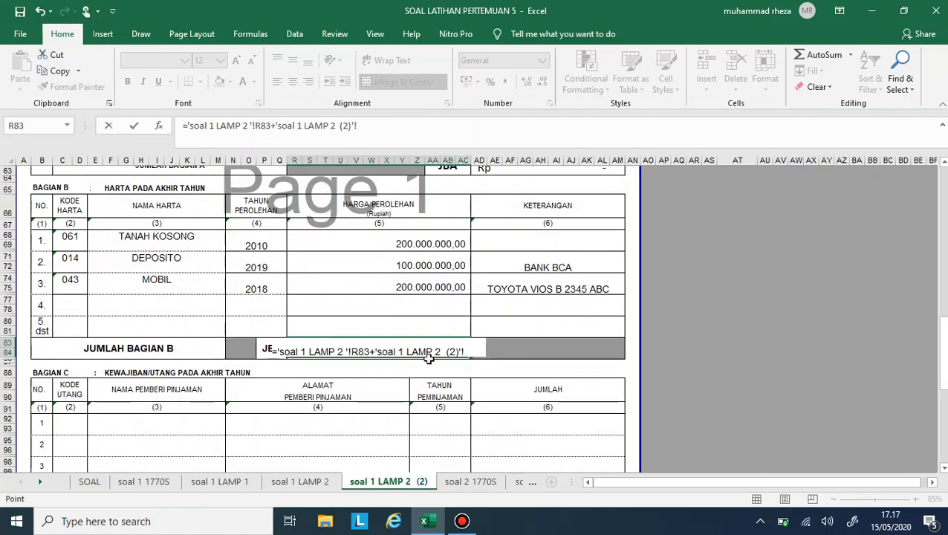
{"action": "key", "text": "BackSpace"}
{"action": "key", "text": "BackSpace"}
{"action": "key", "text": "BackSpace"}
{"action": "key", "text": "BackSpace"}
{"action": "key", "text": "BackSpace"}
{"action": "key", "text": "BackSpace"}
{"action": "key", "text": "BackSpace"}
{"action": "key", "text": "BackSpace"}
{"action": "key", "text": "BackSpace"}
{"action": "key", "text": "BackSpace"}
{"action": "key", "text": "BackSpace"}
{"action": "key", "text": "BackSpace"}
{"action": "key", "text": "BackSpace"}
{"action": "key", "text": "BackSpace"}
{"action": "key", "text": "BackSpace"}
{"action": "key", "text": "BackSpace"}
{"action": "key", "text": "BackSpace"}
{"action": "key", "text": "BackSpace"}
{"action": "key", "text": "BackSpace"}
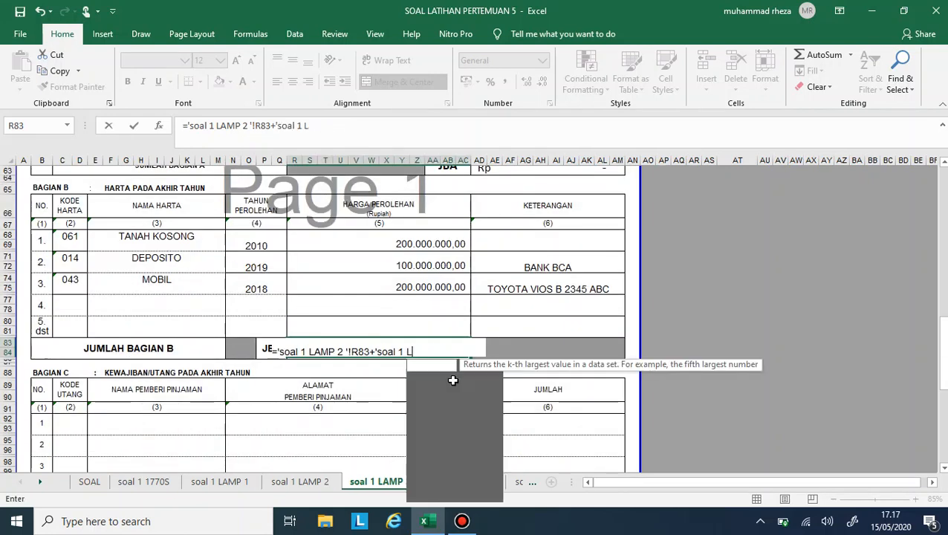
{"action": "key", "text": "BackSpace"}
{"action": "key", "text": "BackSpace"}
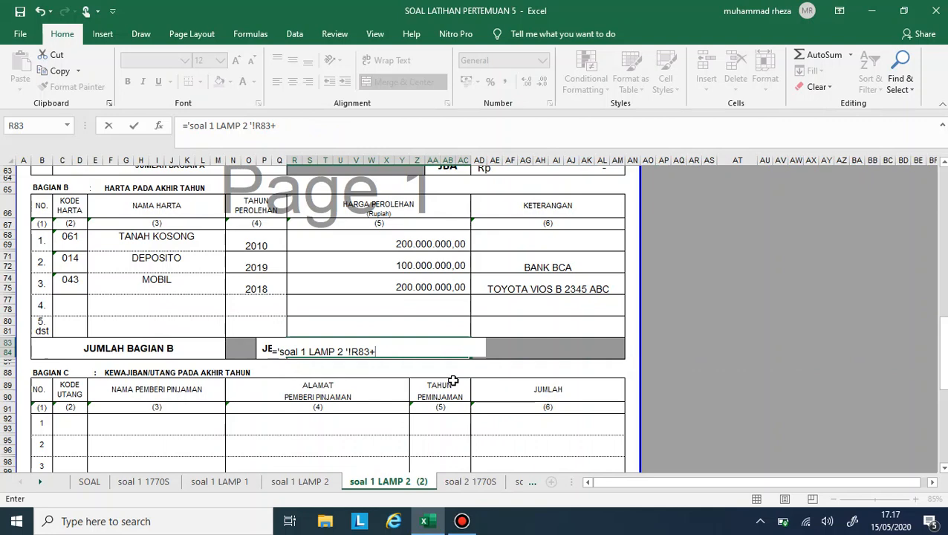
{"action": "type", "text": "SUM("}
{"action": "left_click", "coordinate": [420, 290]}
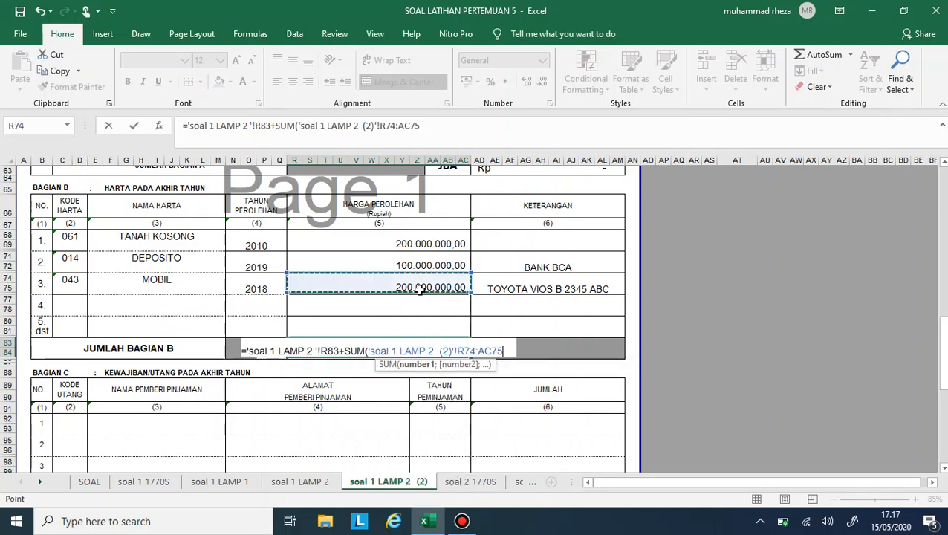
{"action": "left_click_drag", "start_coordinate": [419, 290], "coordinate": [409, 236]}
{"action": "key", "text": "Return"}
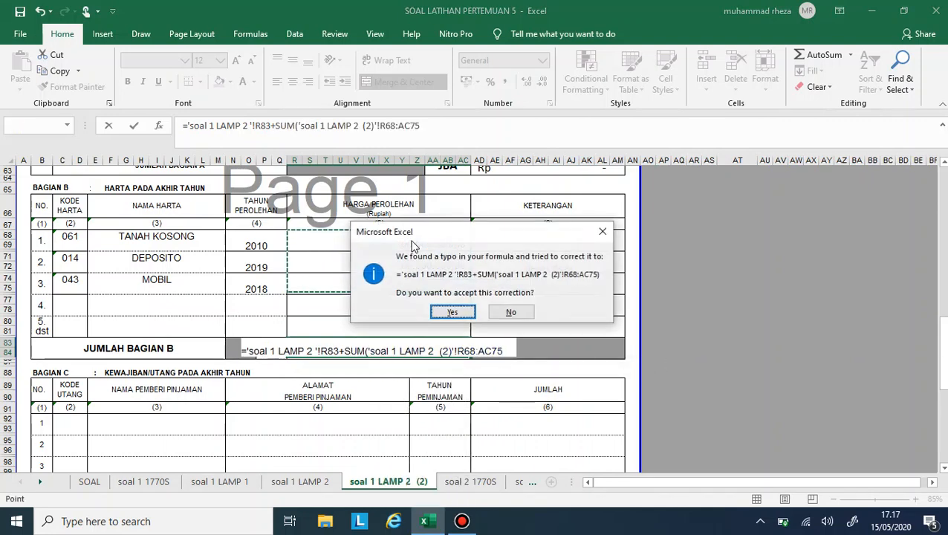
{"action": "key", "text": "Return"}
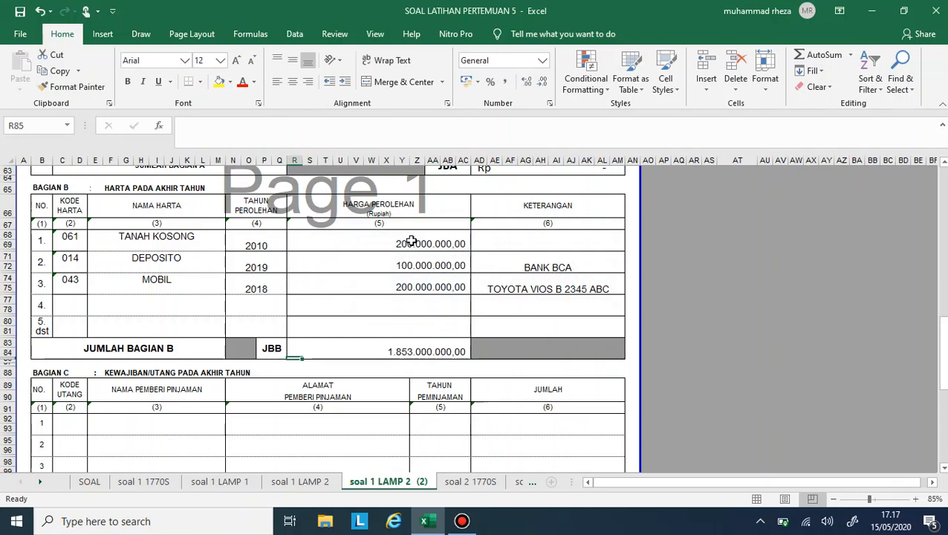
{"action": "left_click", "coordinate": [394, 351]}
{"action": "scroll", "coordinate": [444, 310], "scroll_direction": "down", "scroll_amount": 3}
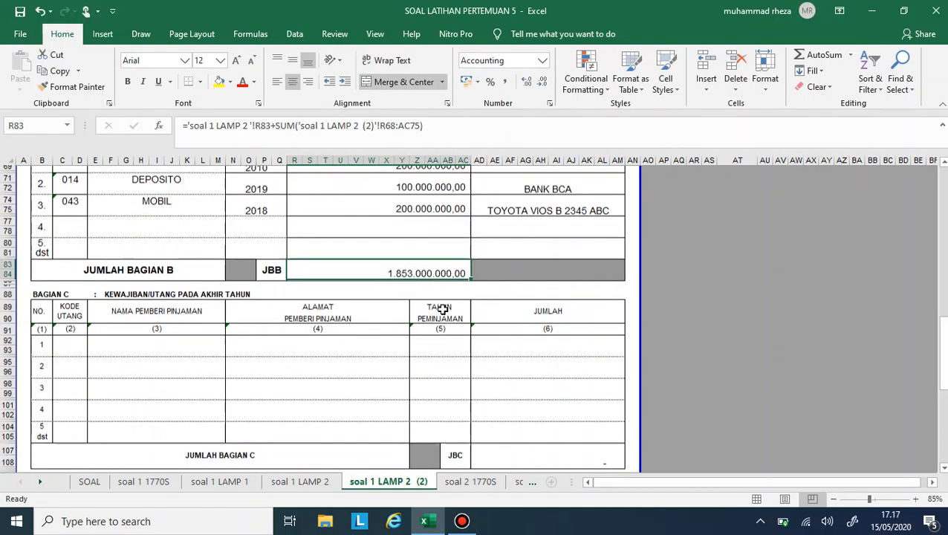
- Enter the wife's name in row 1 of Bagian D, the family member list, on soal 1 LAMP 2
{"action": "scroll", "coordinate": [443, 311], "scroll_direction": "up", "scroll_amount": 2}
{"action": "scroll", "coordinate": [443, 310], "scroll_direction": "up", "scroll_amount": 15}
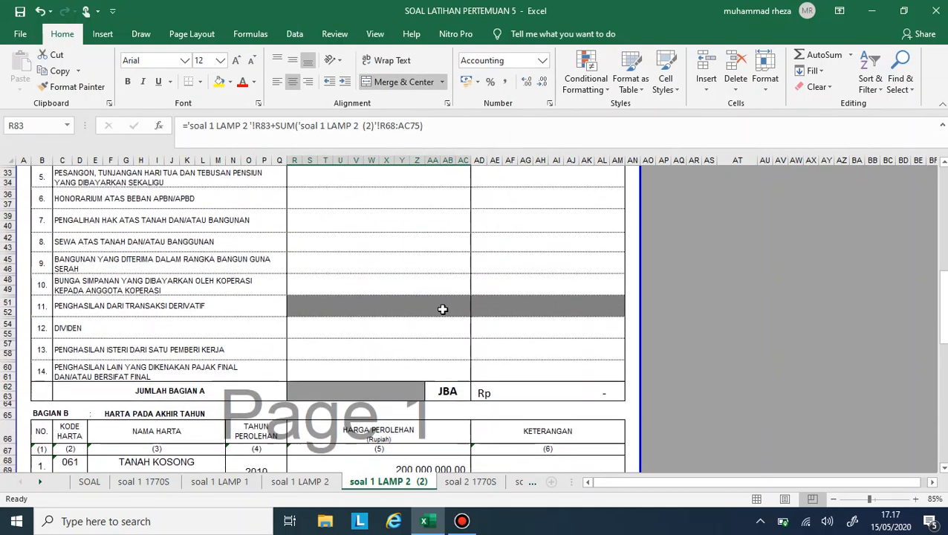
{"action": "left_click", "coordinate": [331, 488]}
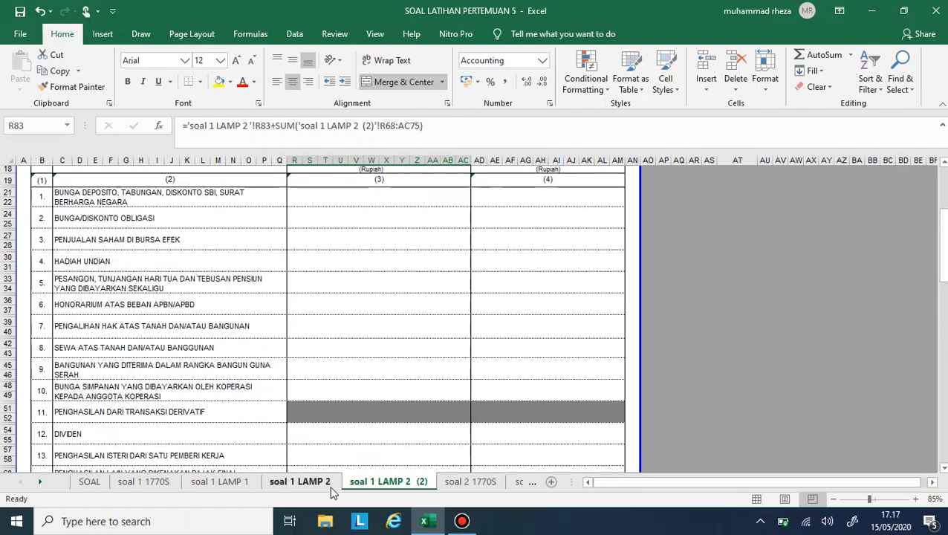
{"action": "scroll", "coordinate": [333, 431], "scroll_direction": "down", "scroll_amount": 14}
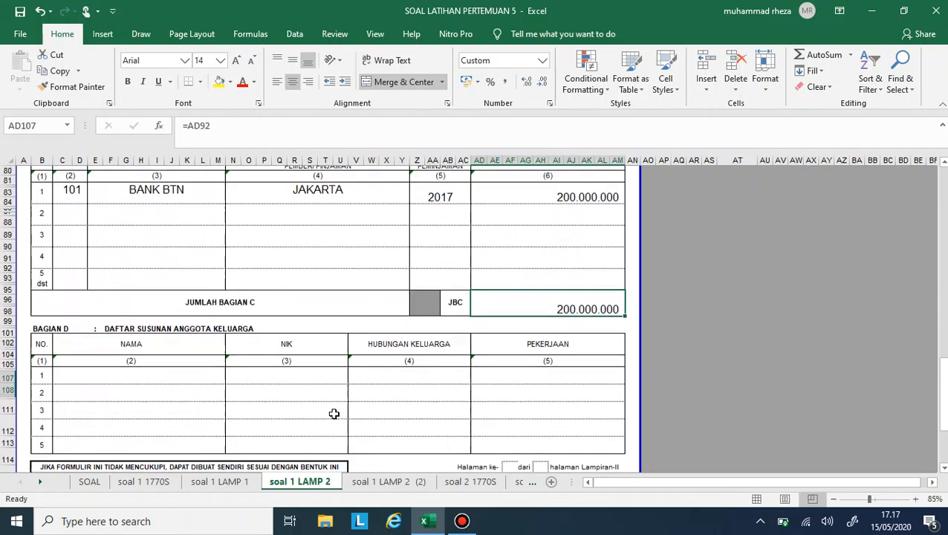
{"action": "left_click", "coordinate": [199, 383]}
{"action": "left_click", "coordinate": [197, 369]}
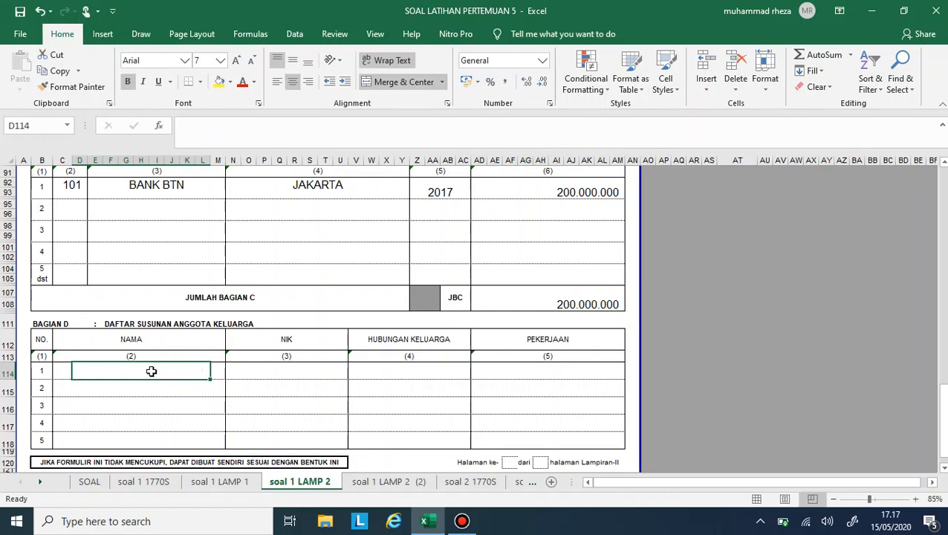
{"action": "scroll", "coordinate": [150, 371], "scroll_direction": "up", "scroll_amount": 20}
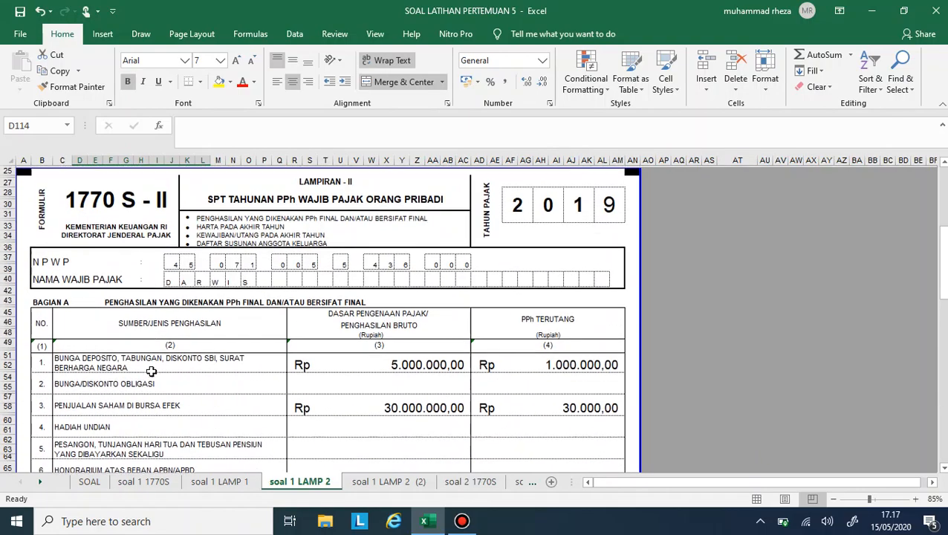
{"action": "scroll", "coordinate": [151, 370], "scroll_direction": "down", "scroll_amount": 20}
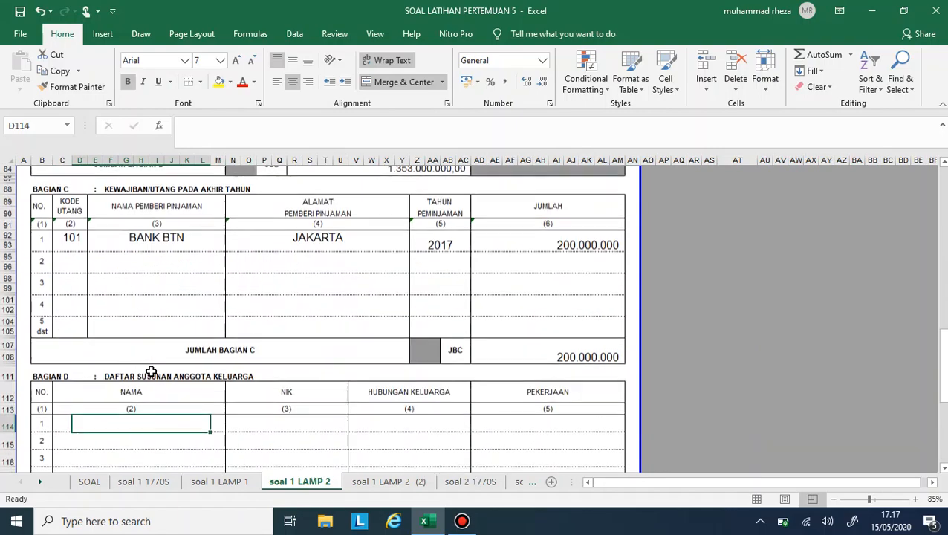
{"action": "type", "text": "LAELA"}
{"action": "key", "text": "Return"}
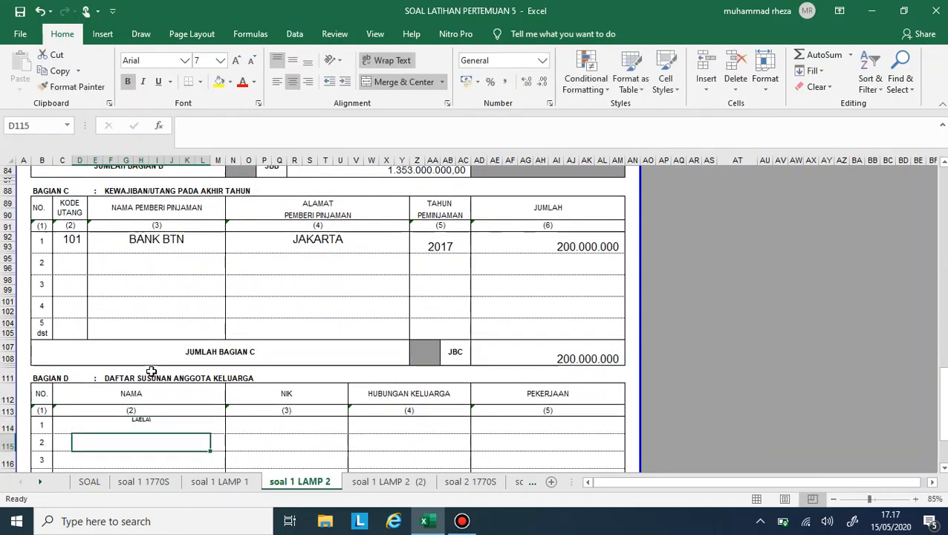
- Copy the wife's NIK from the text in cell A7 of the SOAL sheet, leaving the original line intact
{"action": "left_click", "coordinate": [89, 481]}
{"action": "scroll", "coordinate": [229, 295], "scroll_direction": "up", "scroll_amount": 6}
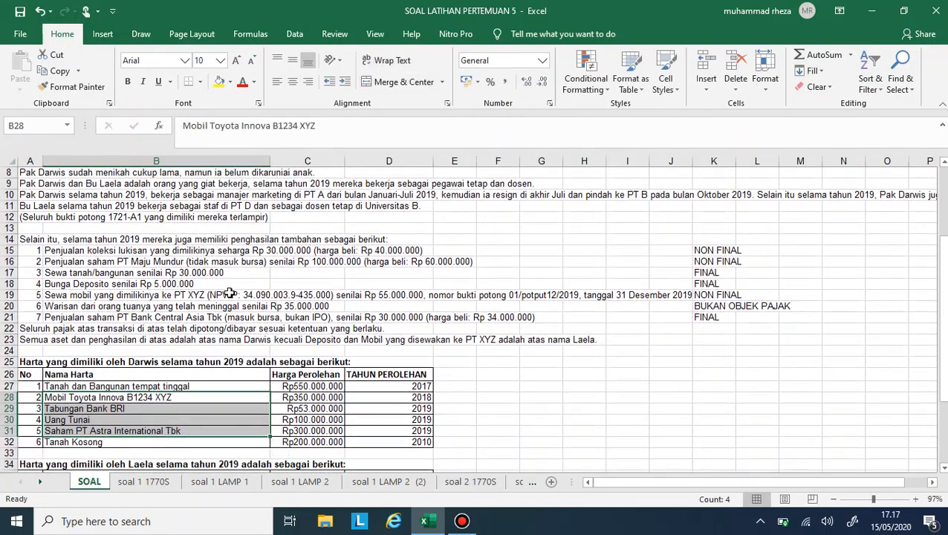
{"action": "left_click", "coordinate": [63, 242]}
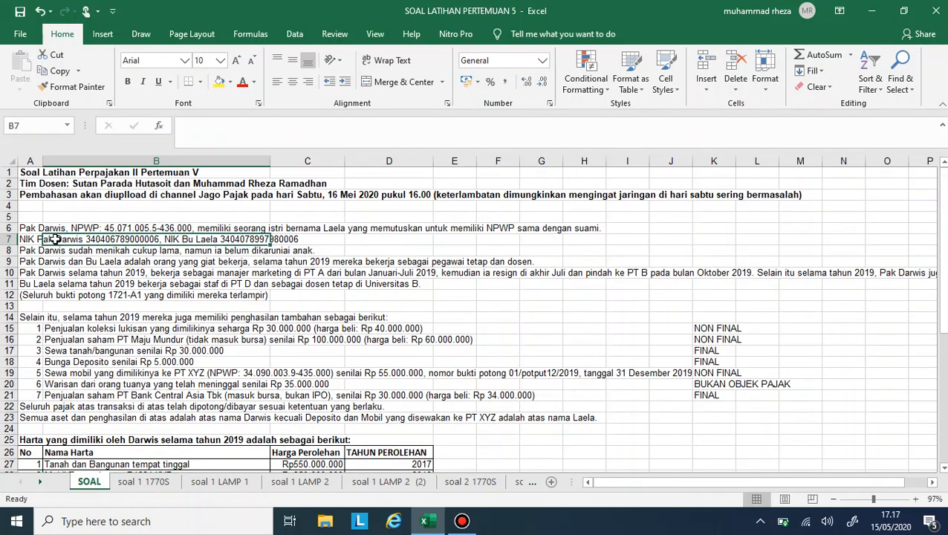
{"action": "left_click", "coordinate": [34, 239]}
{"action": "left_click_drag", "start_coordinate": [461, 126], "coordinate": [384, 128]}
{"action": "key", "text": "ctrl+x"}
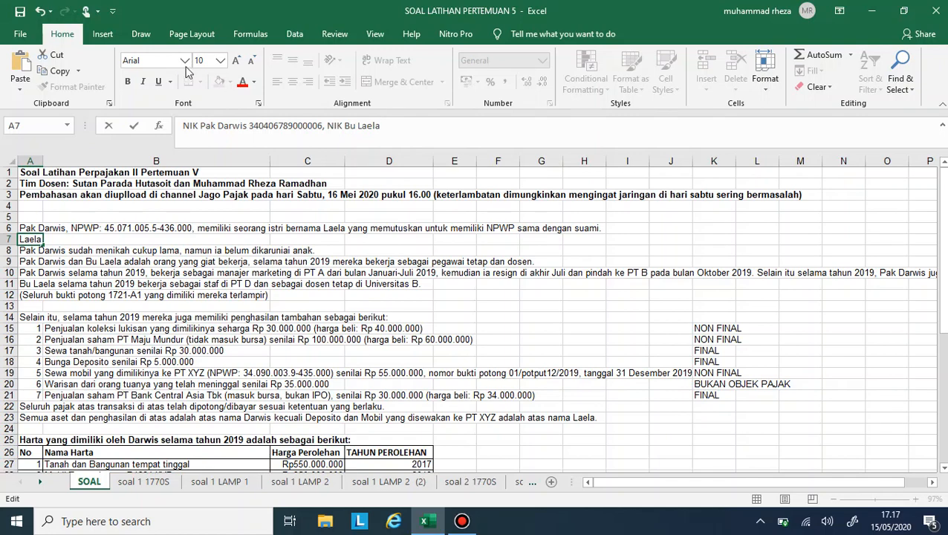
{"action": "left_click", "coordinate": [40, 11]}
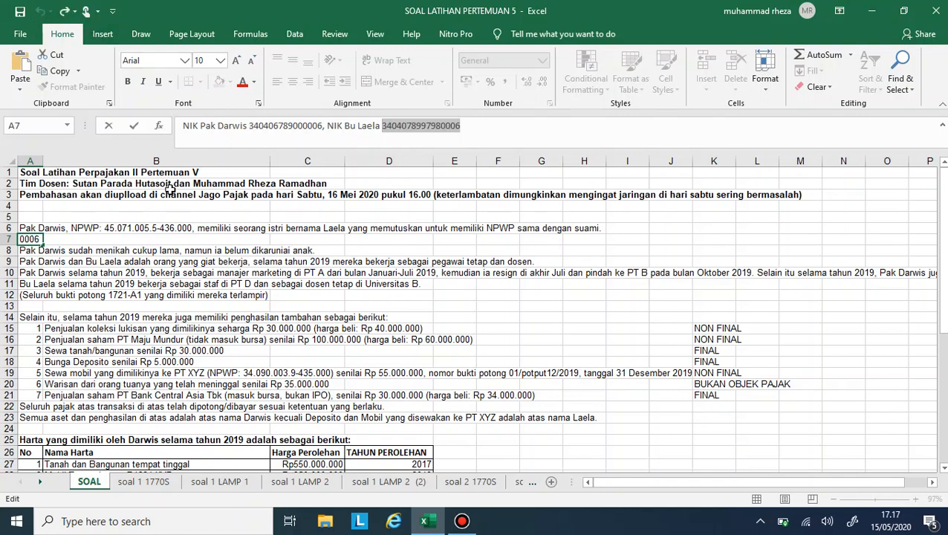
{"action": "left_click", "coordinate": [191, 216]}
- Merge and center the NIK cells in row 1 of Bagian D on soal 1 LAMP 2, from N114 to U114
{"action": "left_click", "coordinate": [297, 483]}
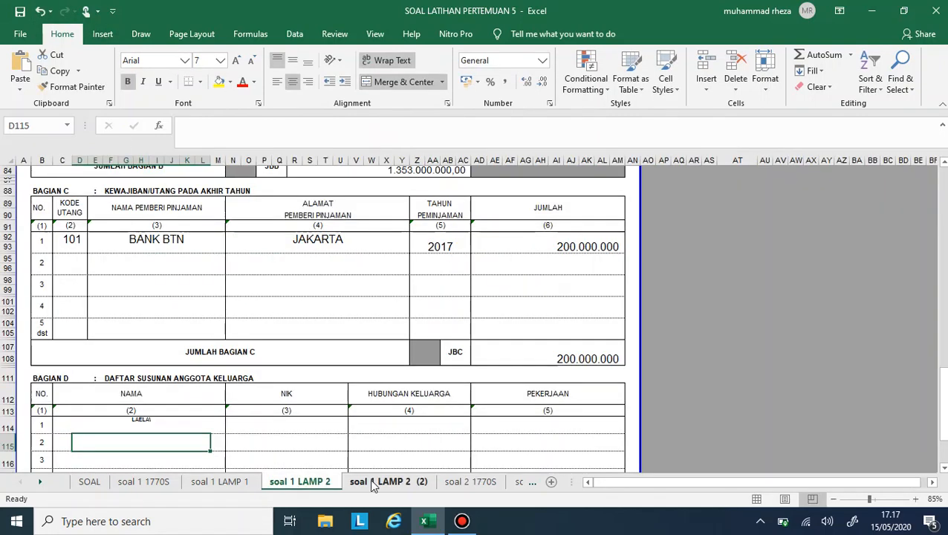
{"action": "left_click", "coordinate": [369, 481]}
{"action": "left_click", "coordinate": [323, 481]}
{"action": "key", "text": "Up"}
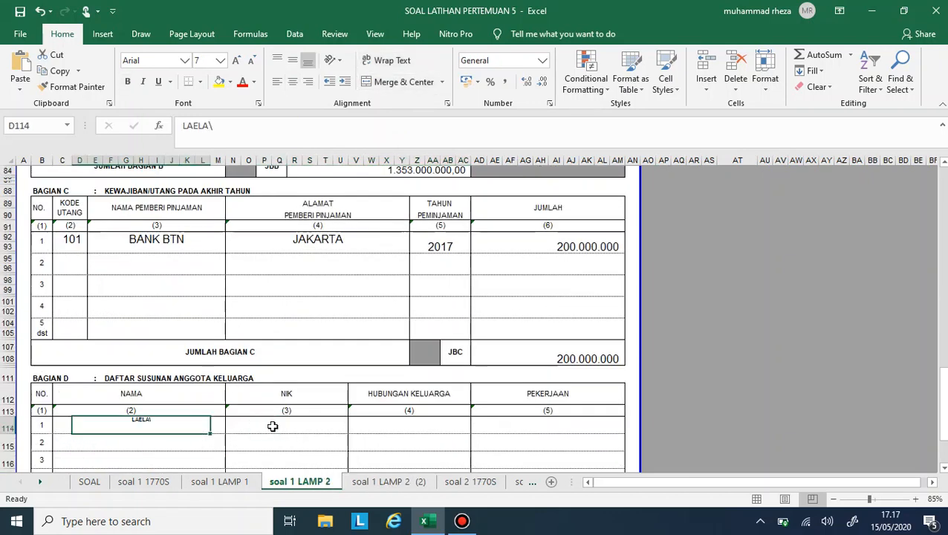
{"action": "left_click", "coordinate": [234, 425]}
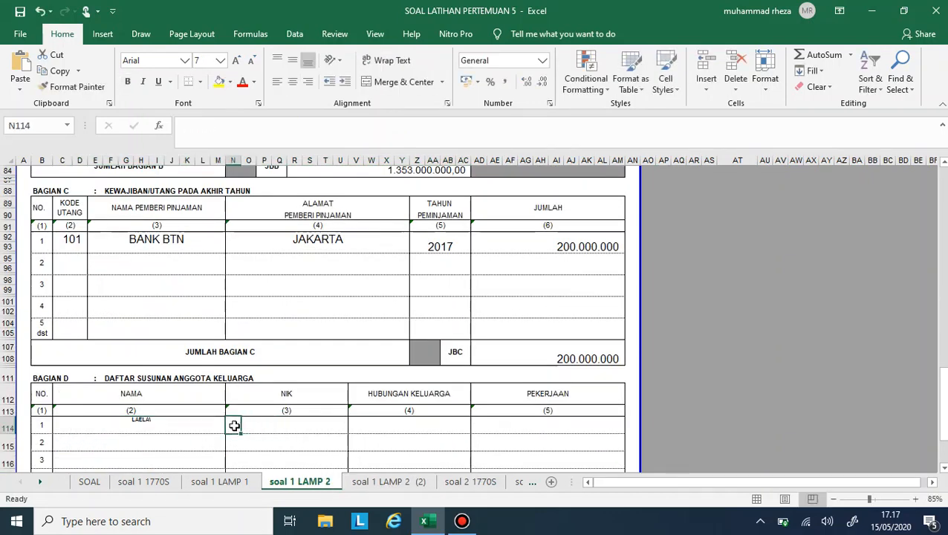
{"action": "left_click_drag", "start_coordinate": [229, 427], "coordinate": [339, 432]}
{"action": "left_click", "coordinate": [382, 83]}
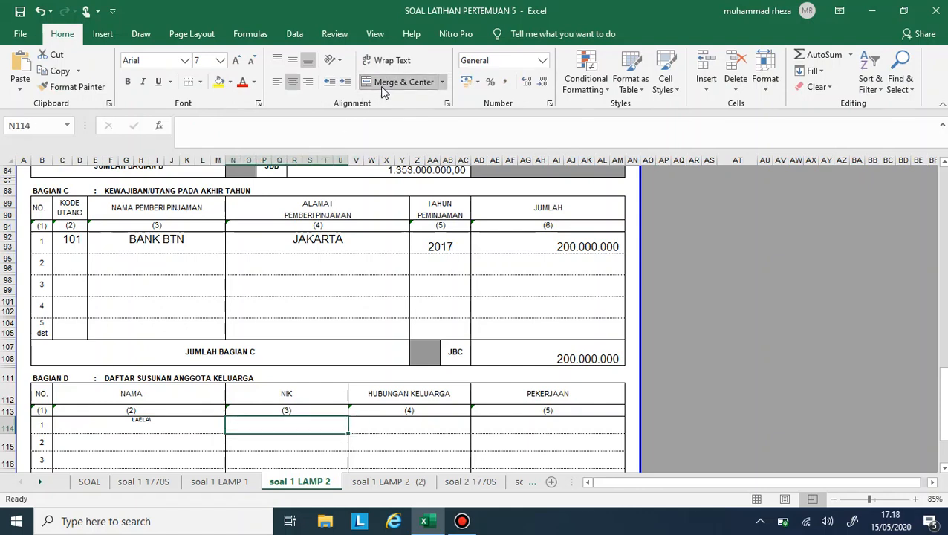
- Copy the merged NIK cell to the HUBUNGAN KELUARGA column in row 1 of Bagian D
{"action": "key", "text": "ctrl+c"}
{"action": "left_click", "coordinate": [386, 424]}
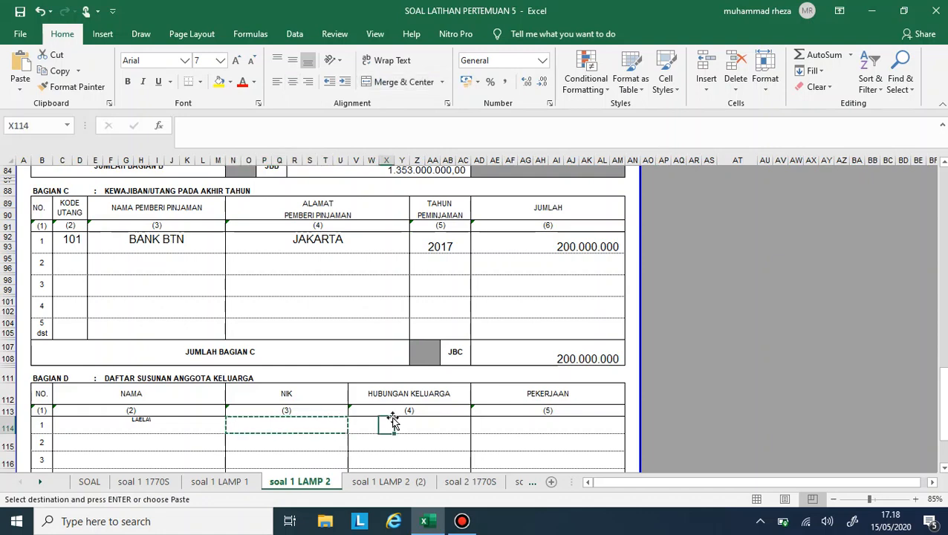
{"action": "left_click", "coordinate": [354, 424]}
{"action": "key", "text": "ctrl+v"}
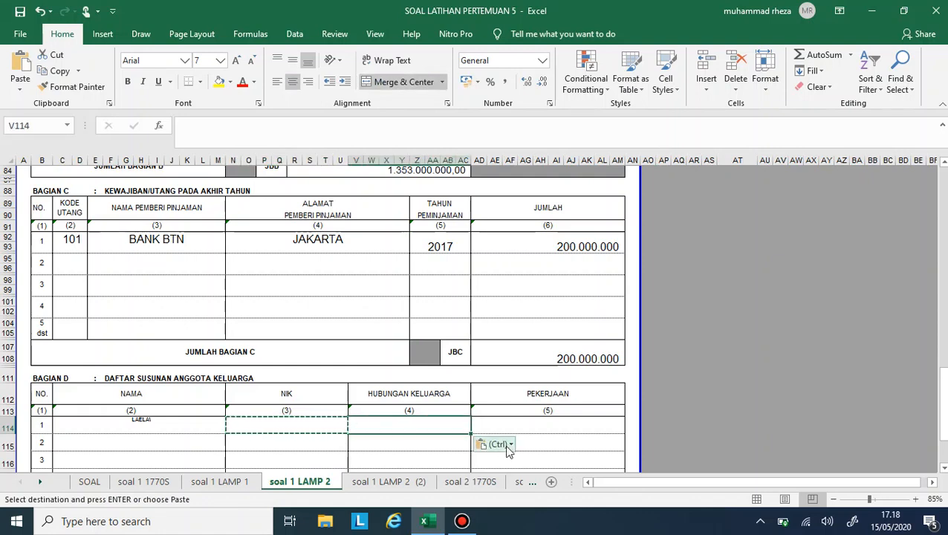
{"action": "left_click", "coordinate": [476, 425]}
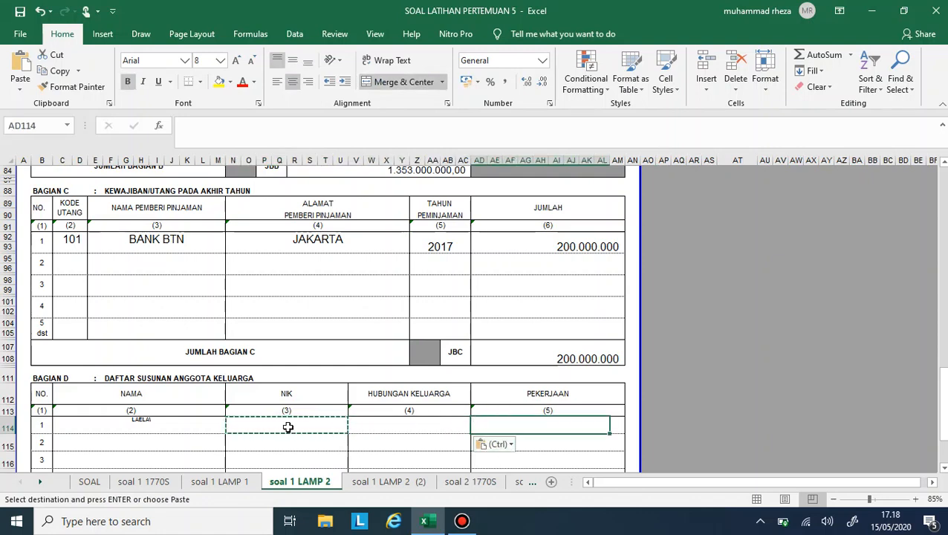
- Copy the wife's NIK again from the text in cell A7 of the SOAL sheet
{"action": "left_click", "coordinate": [288, 428]}
{"action": "key", "text": "Escape"}
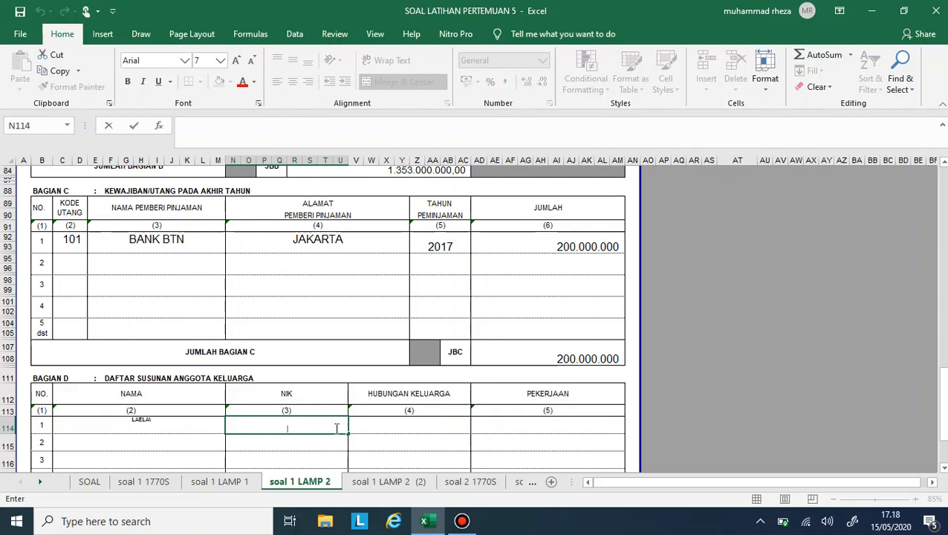
{"action": "left_click", "coordinate": [92, 481]}
{"action": "left_click", "coordinate": [35, 239]}
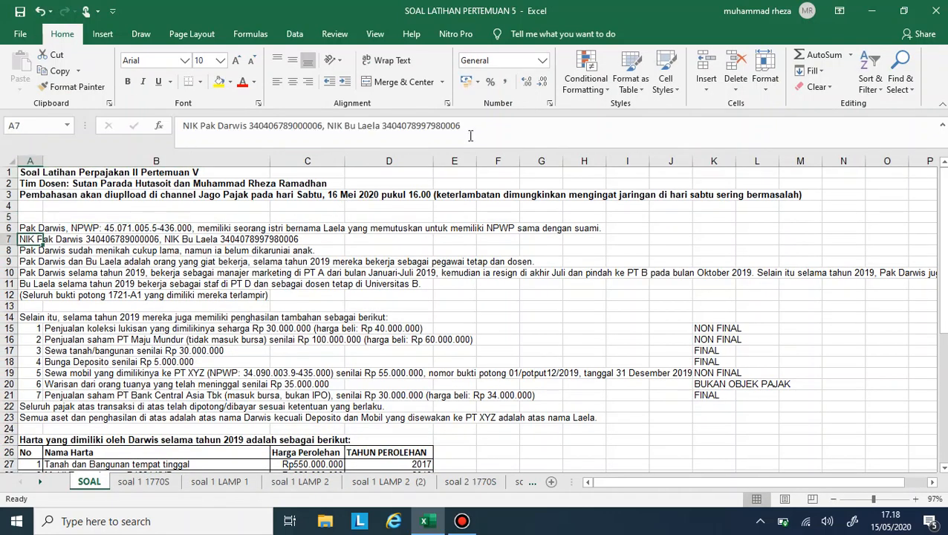
{"action": "left_click_drag", "start_coordinate": [472, 126], "coordinate": [394, 128]}
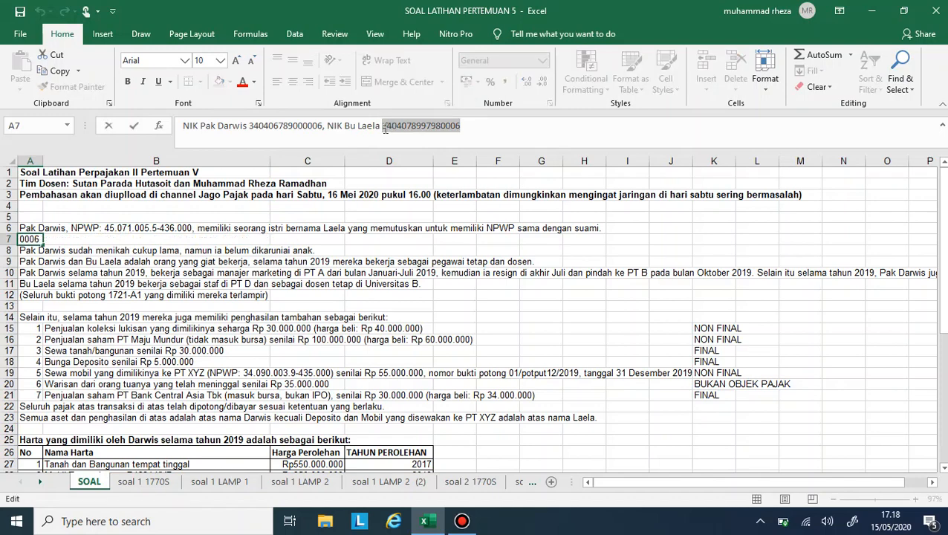
{"action": "key", "text": "ctrl+c"}
{"action": "left_click", "coordinate": [362, 357]}
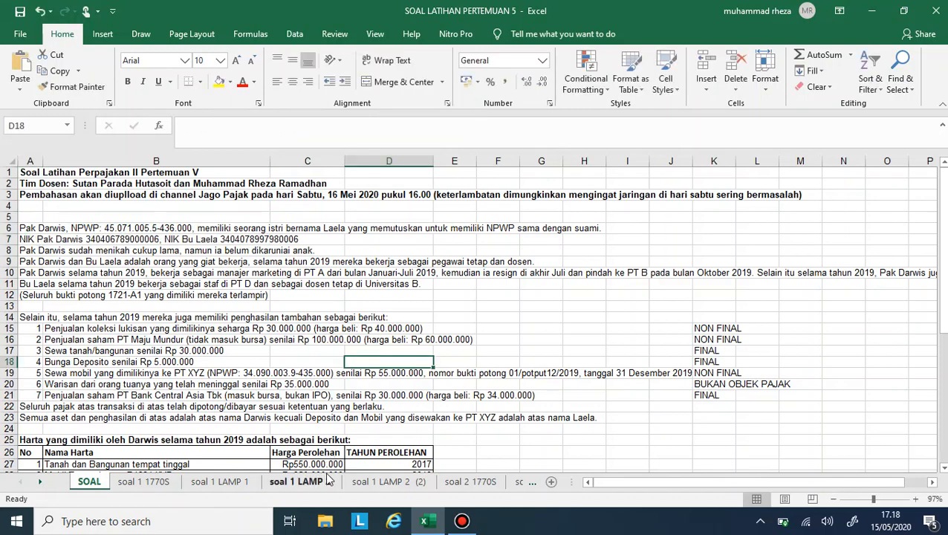
- Paste the wife's NIK into the NIK column in row 1 of Bagian D on soal 1 LAMP 2
{"action": "left_click", "coordinate": [305, 481]}
{"action": "left_click", "coordinate": [286, 429]}
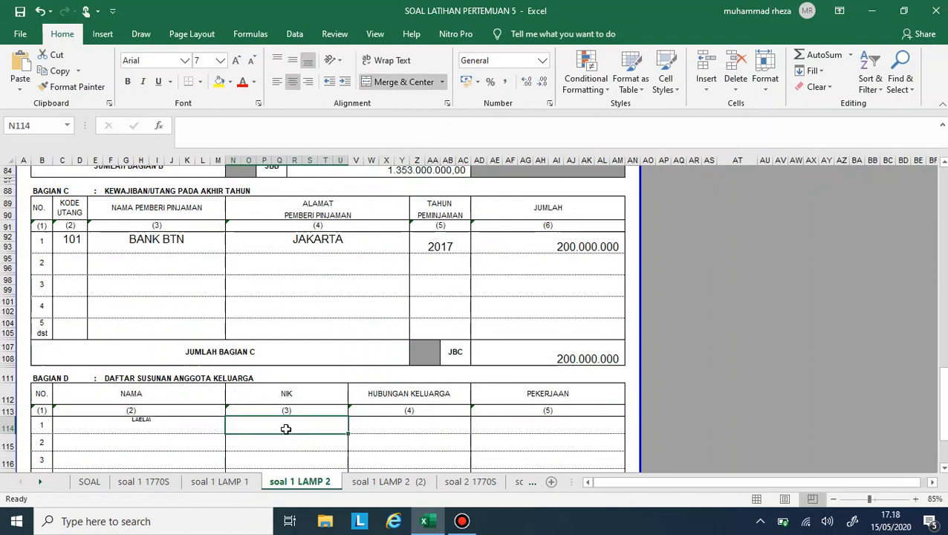
{"action": "double_click", "coordinate": [286, 429]}
{"action": "key", "text": "ctrl+v"}
{"action": "key", "text": "Return"}
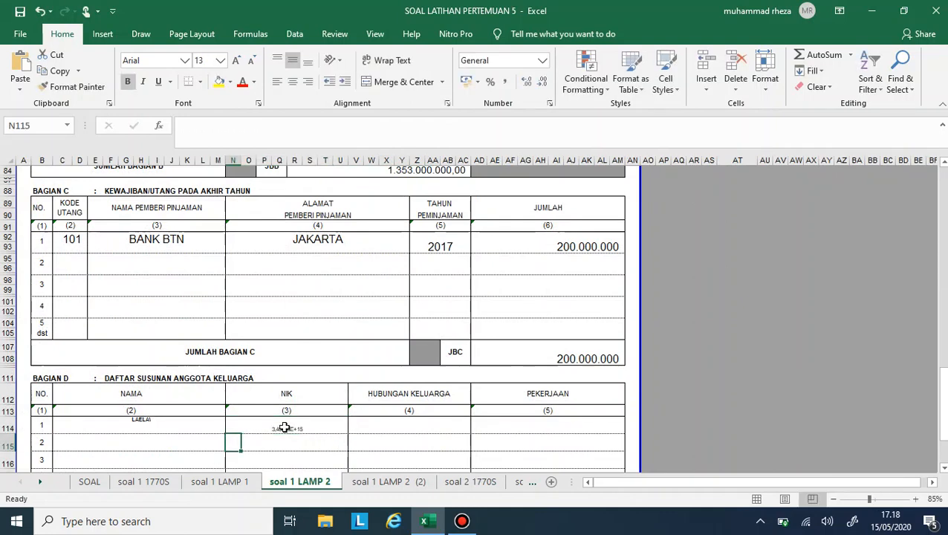
- Correct the last digit of the wife's NIK in cell N114 to match the SOAL sheet
{"action": "left_click", "coordinate": [285, 426]}
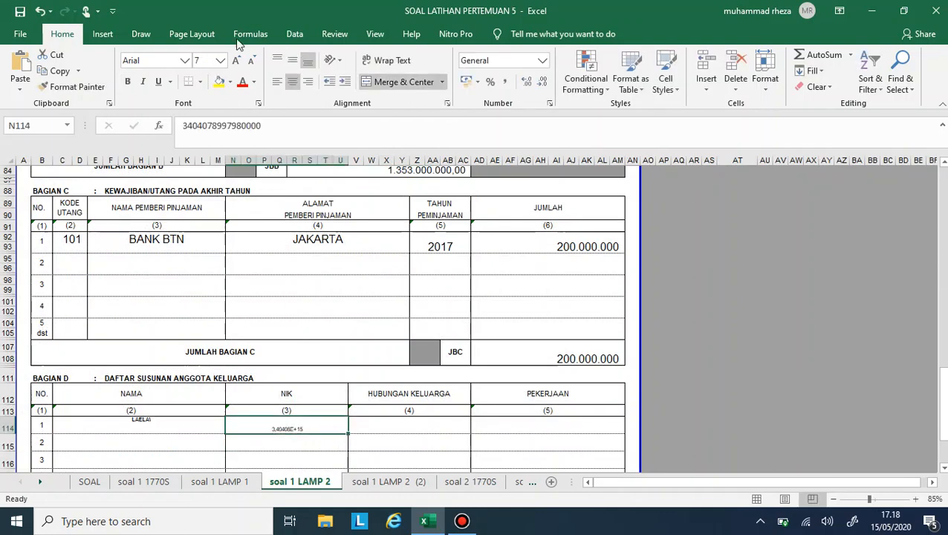
{"action": "left_click", "coordinate": [271, 123]}
{"action": "key", "text": "BackSpace"}
{"action": "type", "text": "6"}
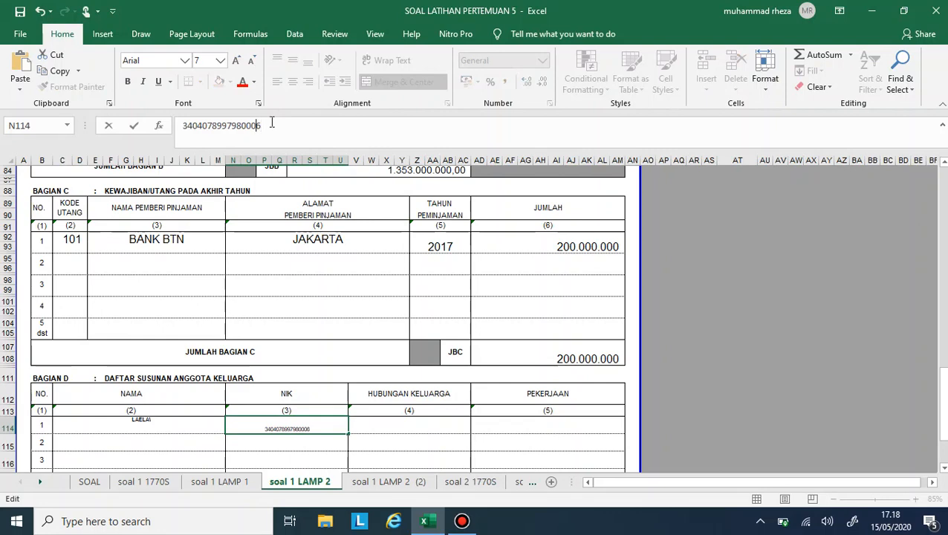
{"action": "key", "text": "Return"}
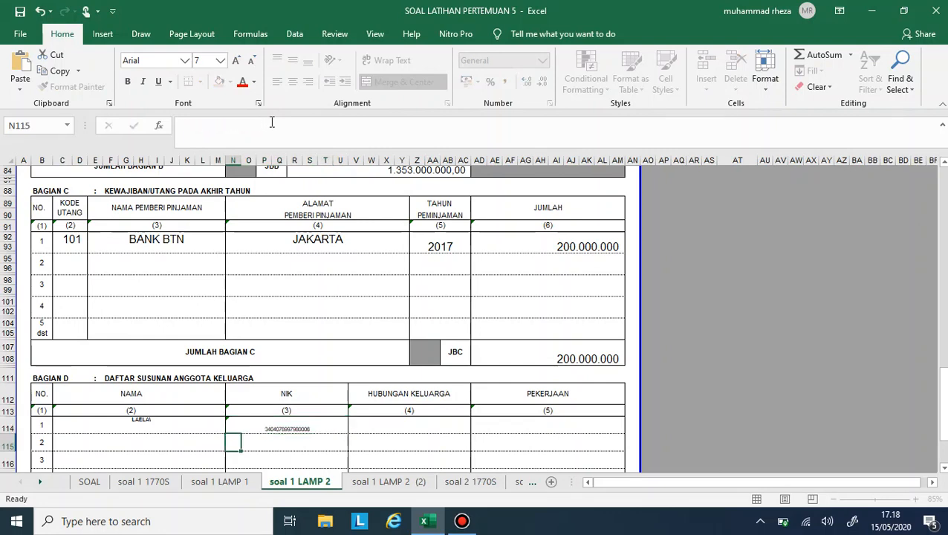
- Fill row 1 of Bagian D with ISTRI as HUBUNGAN KELUARGA and PEGAWAI SWASTA as PEKERJAAN
{"action": "left_click", "coordinate": [424, 423]}
{"action": "type", "text": "ISTRI"}
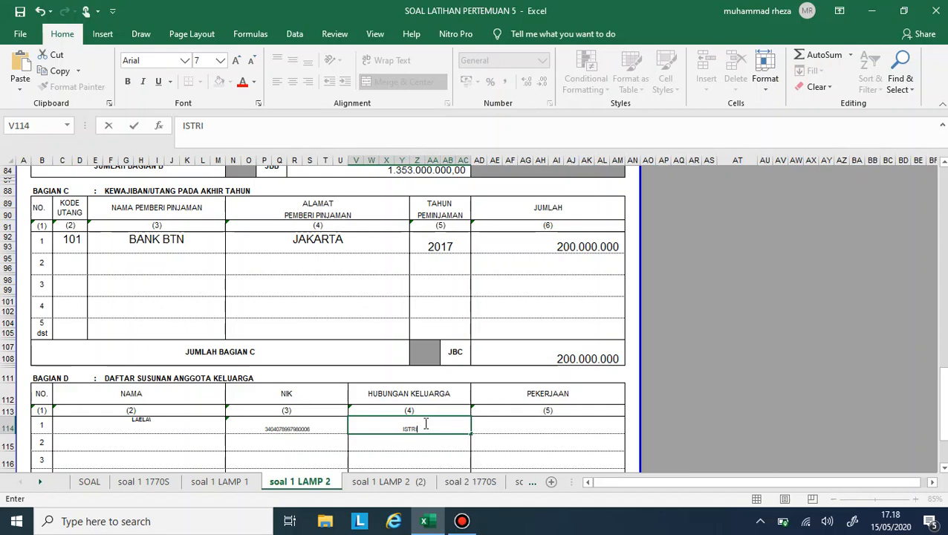
{"action": "key", "text": "Tab"}
{"action": "type", "text": "PEGAWAI S"}
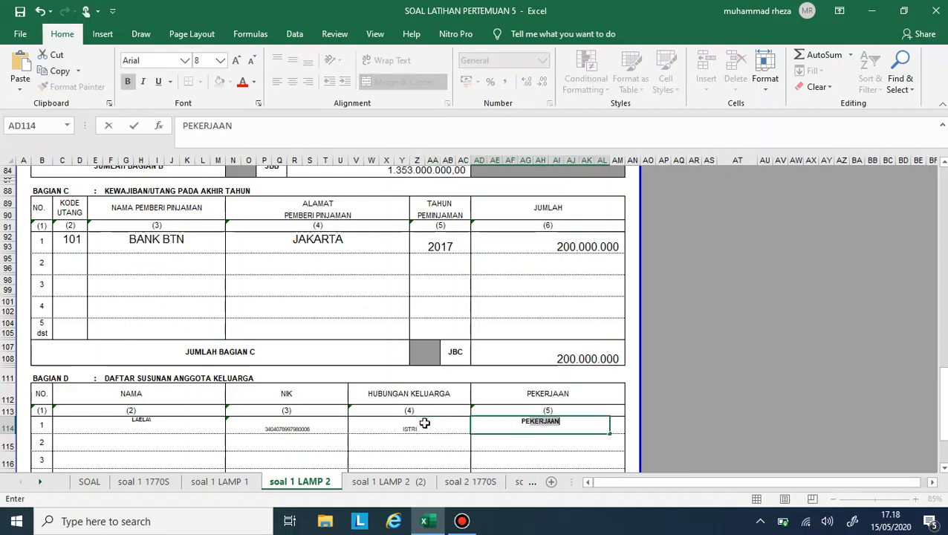
{"action": "type", "text": "WASTA"}
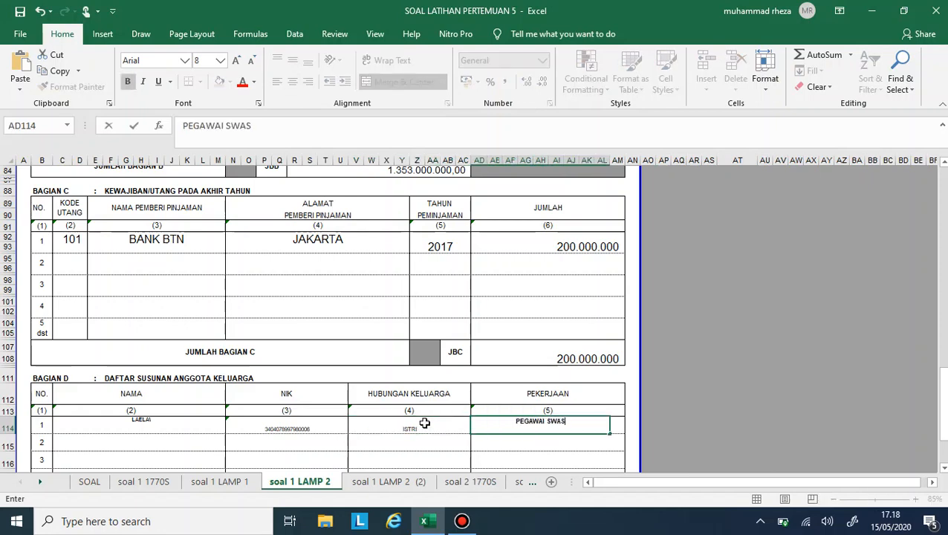
{"action": "key", "text": "Return"}
- Enlarge the font of all row 1 entries in Bagian D, from NAMA to PEKERJAAN, to size 14
{"action": "left_click_drag", "start_coordinate": [134, 421], "coordinate": [508, 424]}
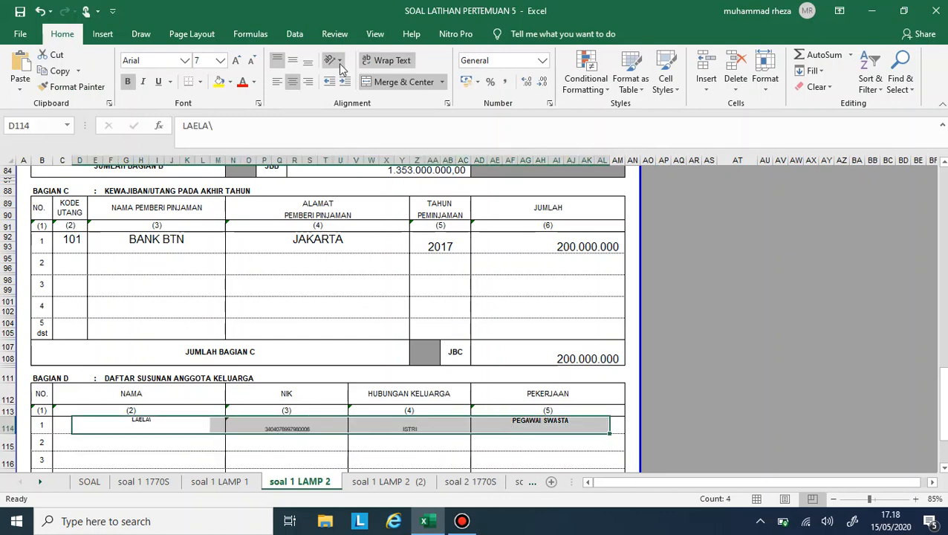
{"action": "left_click", "coordinate": [237, 60]}
{"action": "left_click", "coordinate": [237, 60]}
{"action": "left_click", "coordinate": [237, 61]}
{"action": "left_click", "coordinate": [237, 61]}
{"action": "left_click", "coordinate": [237, 60]}
{"action": "left_click", "coordinate": [237, 61]}
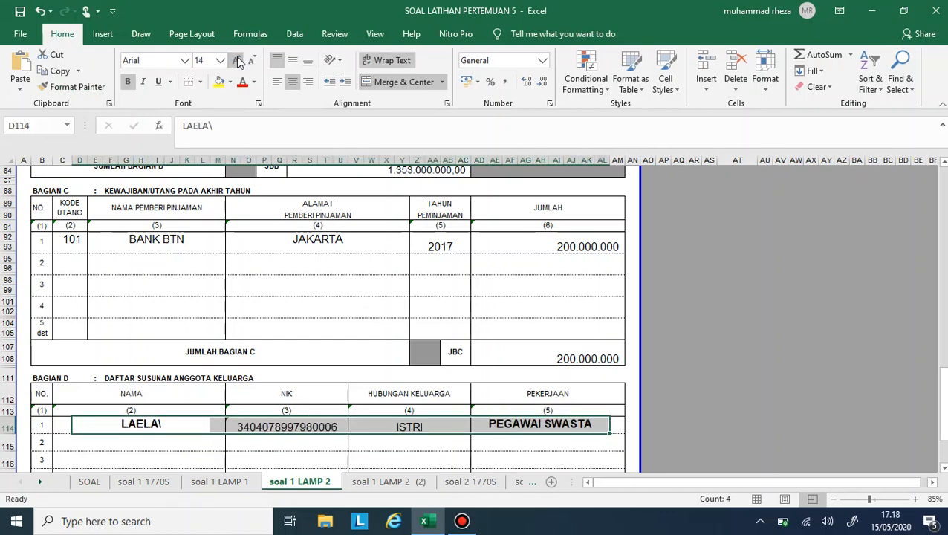
- Look over the filled soal 1 LAMP 2 form and examine Bagian A, B and C of soal 1 LAMP 1
{"action": "scroll", "coordinate": [493, 356], "scroll_direction": "down", "scroll_amount": 5}
{"action": "scroll", "coordinate": [495, 356], "scroll_direction": "up", "scroll_amount": 3}
{"action": "scroll", "coordinate": [494, 355], "scroll_direction": "up", "scroll_amount": 10}
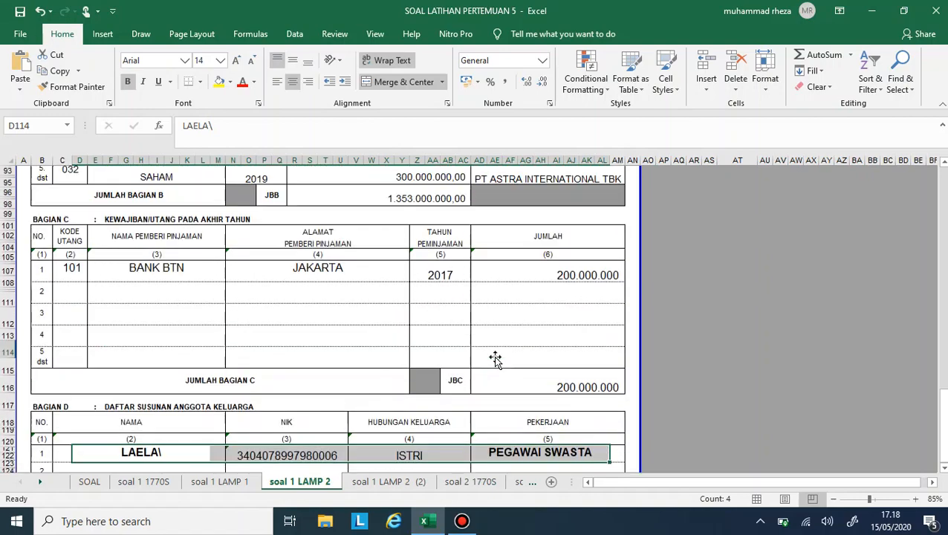
{"action": "left_click", "coordinate": [396, 372]}
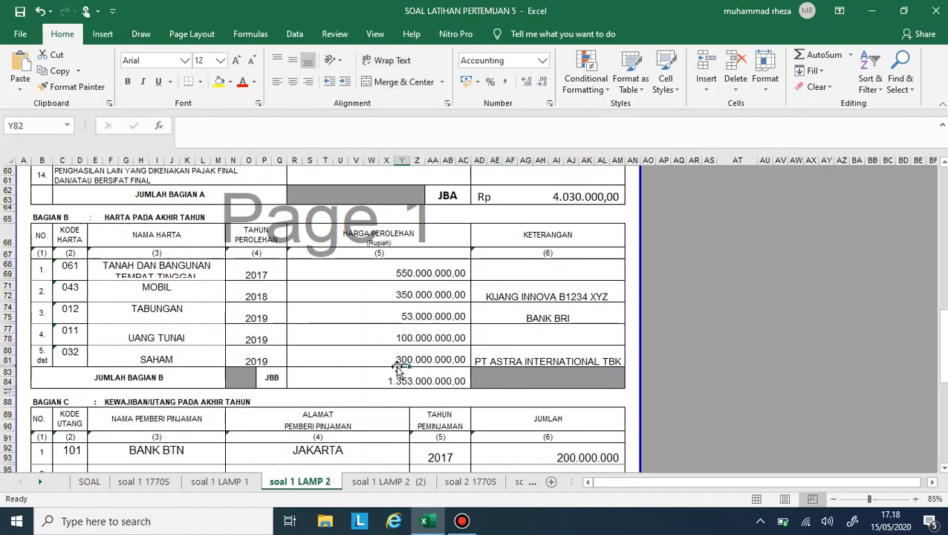
{"action": "scroll", "coordinate": [320, 273], "scroll_direction": "up", "scroll_amount": 9}
{"action": "scroll", "coordinate": [319, 274], "scroll_direction": "up", "scroll_amount": 10}
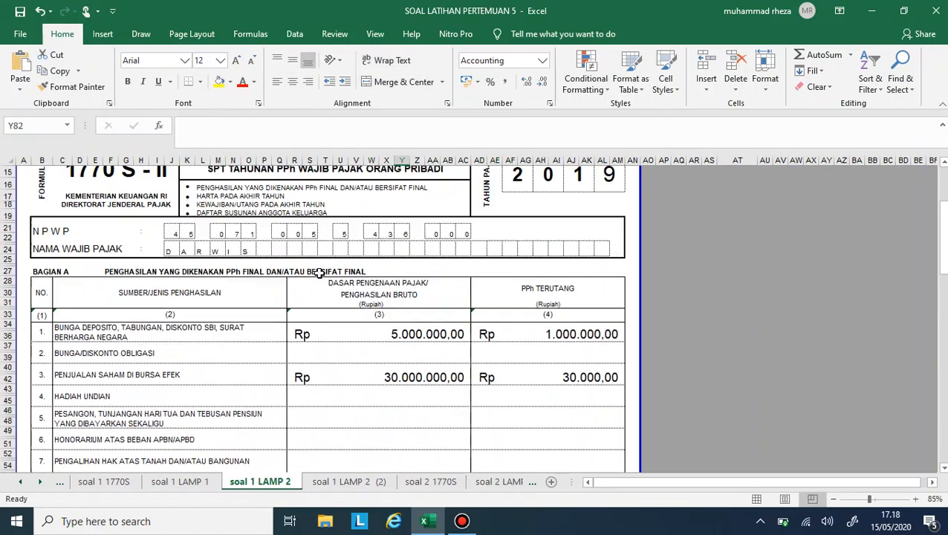
{"action": "left_click", "coordinate": [200, 483]}
{"action": "scroll", "coordinate": [276, 295], "scroll_direction": "up", "scroll_amount": 6}
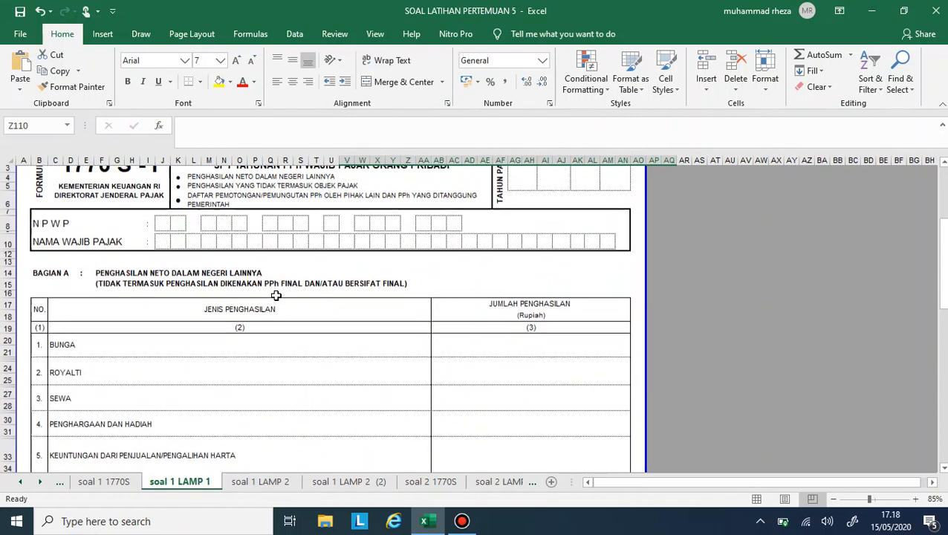
{"action": "left_click", "coordinate": [445, 369]}
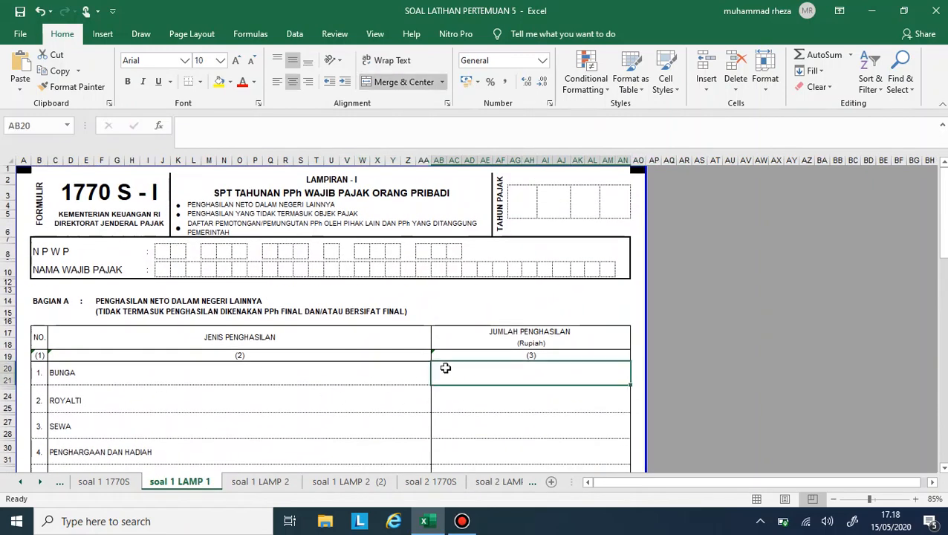
{"action": "key", "text": "Down"}
{"action": "key", "text": "Down"}
{"action": "key", "text": "Down"}
{"action": "key", "text": "Down"}
{"action": "key", "text": "Down"}
{"action": "key", "text": "Down"}
{"action": "key", "text": "Down"}
{"action": "key", "text": "Down"}
{"action": "key", "text": "Down"}
{"action": "key", "text": "Down"}
{"action": "key", "text": "Down"}
{"action": "key", "text": "Down"}
{"action": "key", "text": "Down"}
{"action": "key", "text": "Down"}
{"action": "key", "text": "Down"}
{"action": "key", "text": "Down"}
{"action": "key", "text": "Down"}
{"action": "key", "text": "Down"}
{"action": "key", "text": "Down"}
{"action": "key", "text": "Down"}
{"action": "key", "text": "Down"}
{"action": "key", "text": "Down"}
{"action": "key", "text": "Down"}
{"action": "key", "text": "Down"}
{"action": "key", "text": "Down"}
{"action": "key", "text": "Down"}
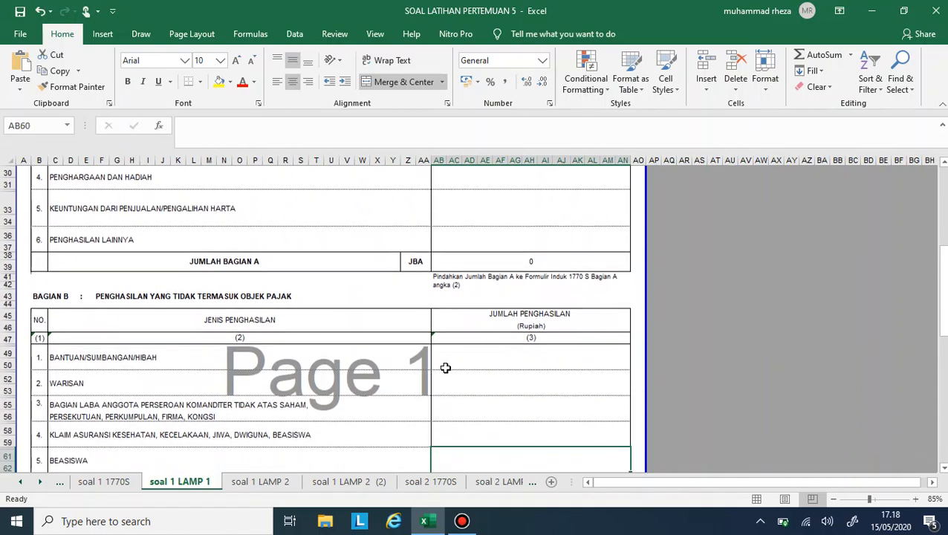
{"action": "key", "text": "Down"}
{"action": "key", "text": "Down"}
{"action": "key", "text": "Down"}
{"action": "key", "text": "Down"}
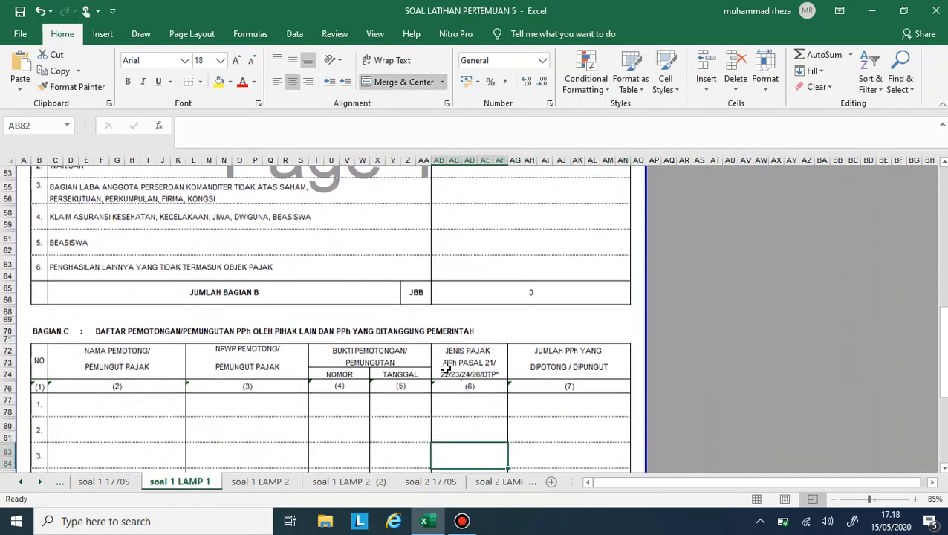
{"action": "scroll", "coordinate": [445, 368], "scroll_direction": "up", "scroll_amount": 15}
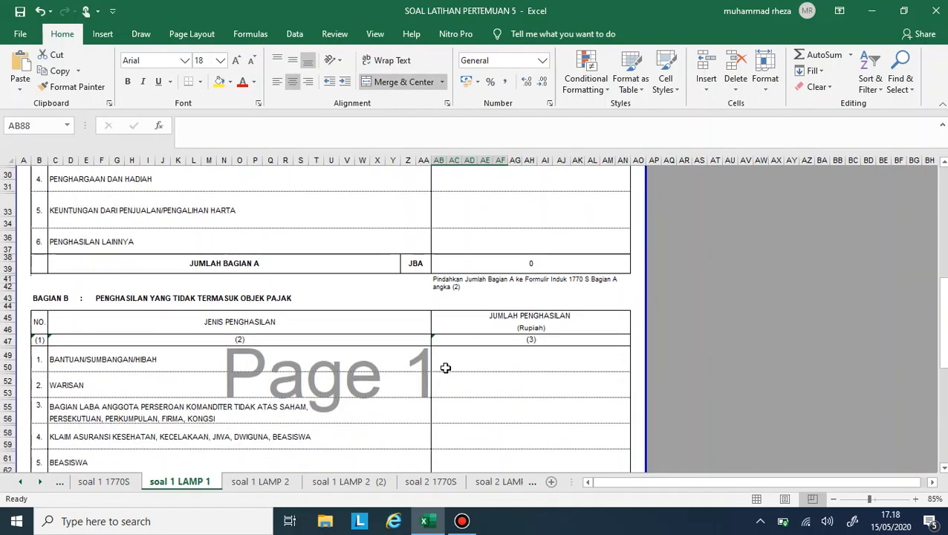
{"action": "scroll", "coordinate": [255, 277], "scroll_direction": "down", "scroll_amount": 2}
{"action": "scroll", "coordinate": [211, 280], "scroll_direction": "up", "scroll_amount": 2}
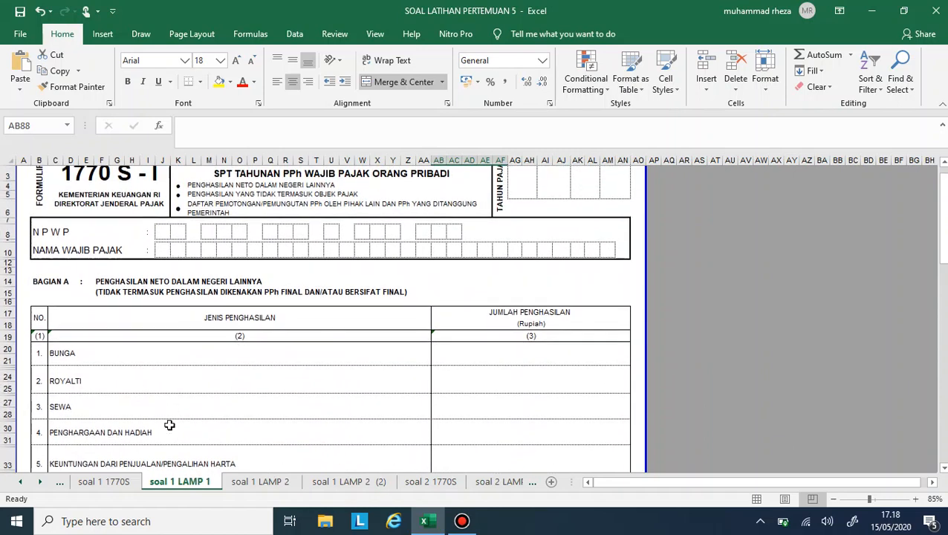
- Copy the NPWP and NAMA WAJIB PAJAK boxes, J10 to AC12, from the header of soal 1 LAMP 2
{"action": "left_click", "coordinate": [249, 483]}
{"action": "left_click", "coordinate": [173, 262]}
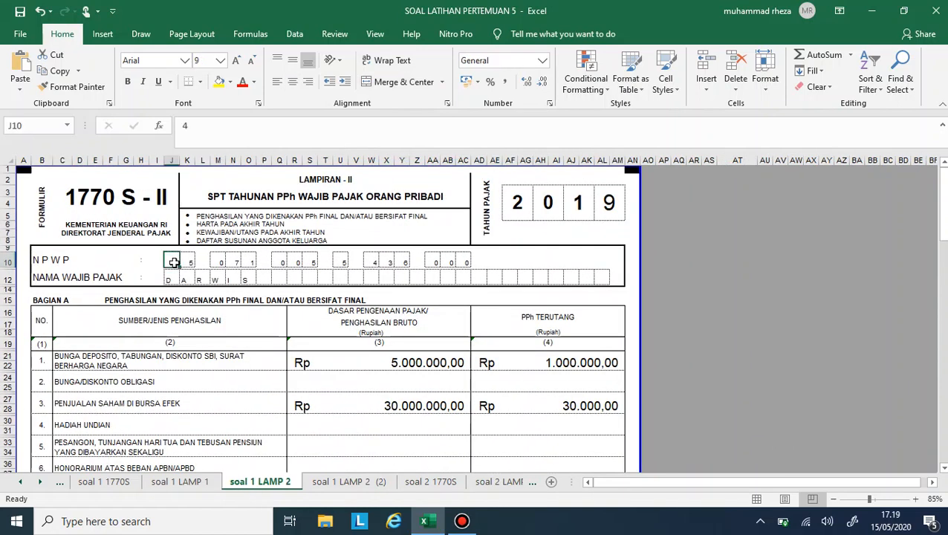
{"action": "key", "text": "shift+Right"}
{"action": "key", "text": "shift+Right"}
{"action": "key", "text": "shift+Right"}
{"action": "key", "text": "shift+Right"}
{"action": "key", "text": "shift+Right"}
{"action": "key", "text": "shift+Right"}
{"action": "key", "text": "shift+Right"}
{"action": "key", "text": "shift+Right"}
{"action": "key", "text": "shift+Right"}
{"action": "key", "text": "shift+Right"}
{"action": "key", "text": "shift+Right"}
{"action": "key", "text": "shift+Right"}
{"action": "key", "text": "shift+Right"}
{"action": "key", "text": "shift+Right"}
{"action": "key", "text": "shift+Right"}
{"action": "key", "text": "shift+Right"}
{"action": "key", "text": "shift+Right"}
{"action": "key", "text": "shift+Right"}
{"action": "key", "text": "shift+Right"}
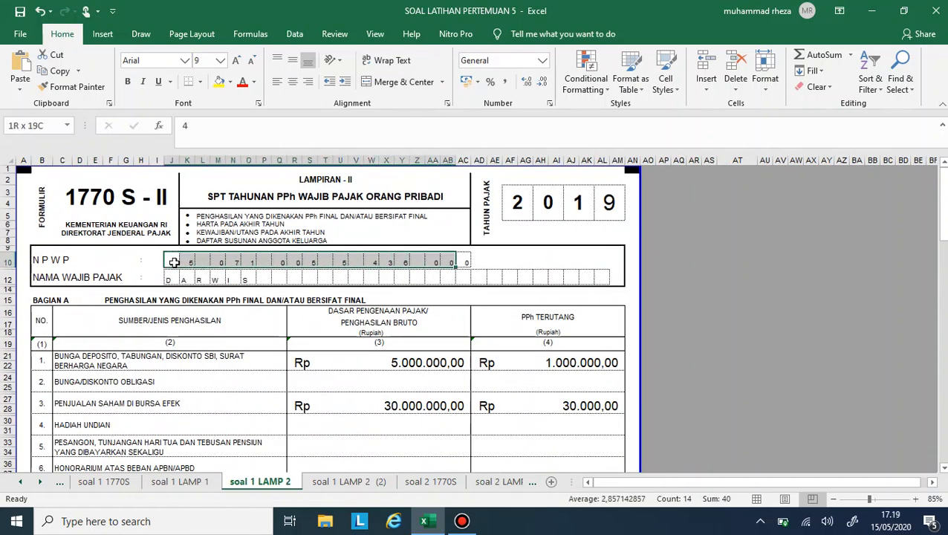
{"action": "key", "text": "shift+Down"}
{"action": "key", "text": "ctrl+c"}
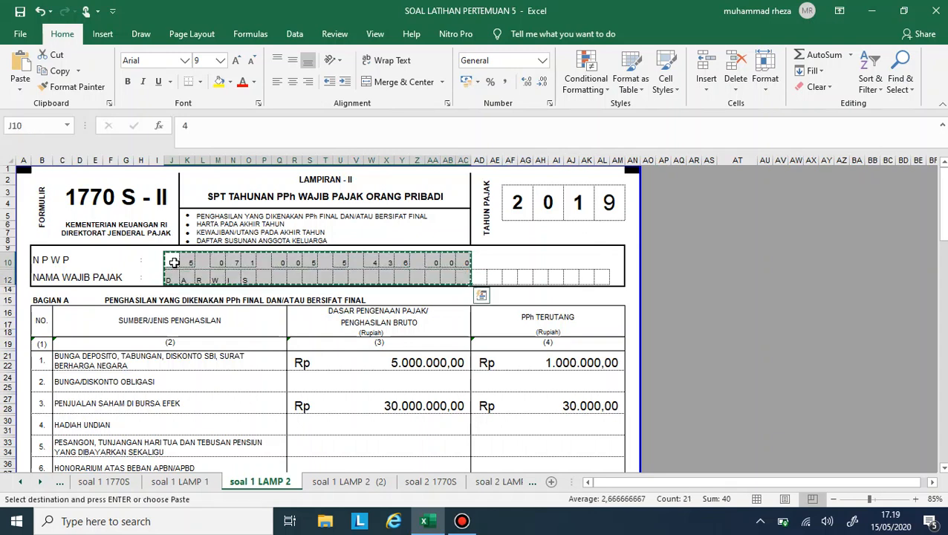
- Paste the copied taxpayer number and name into the header boxes of soal 1 LAMP 1, starting at J8
{"action": "left_click", "coordinate": [180, 482]}
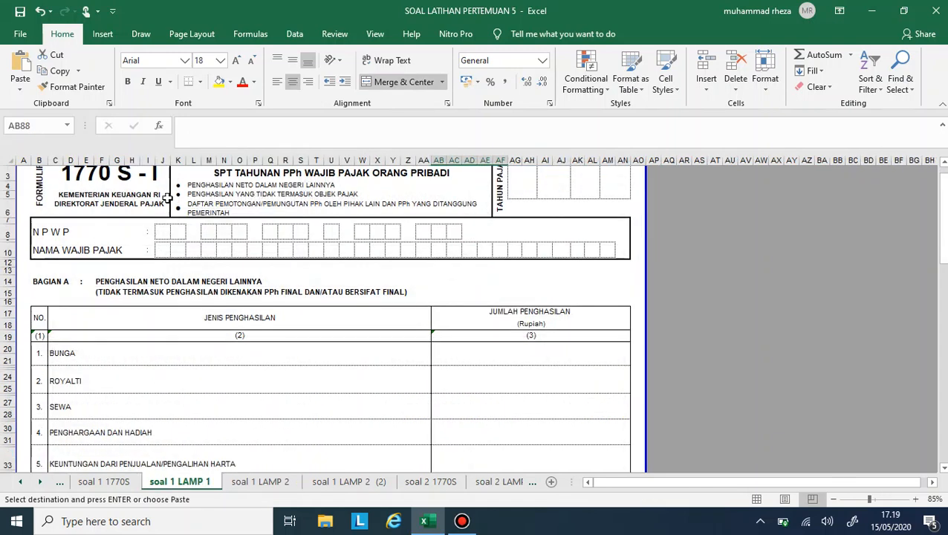
{"action": "left_click", "coordinate": [162, 231]}
{"action": "key", "text": "ctrl+v"}
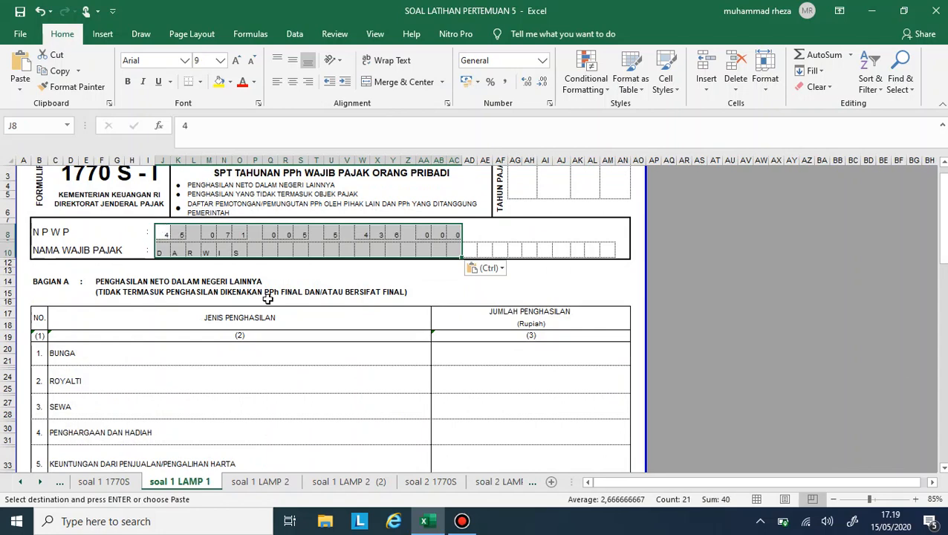
{"action": "left_click", "coordinate": [266, 298]}
{"action": "left_click", "coordinate": [274, 351]}
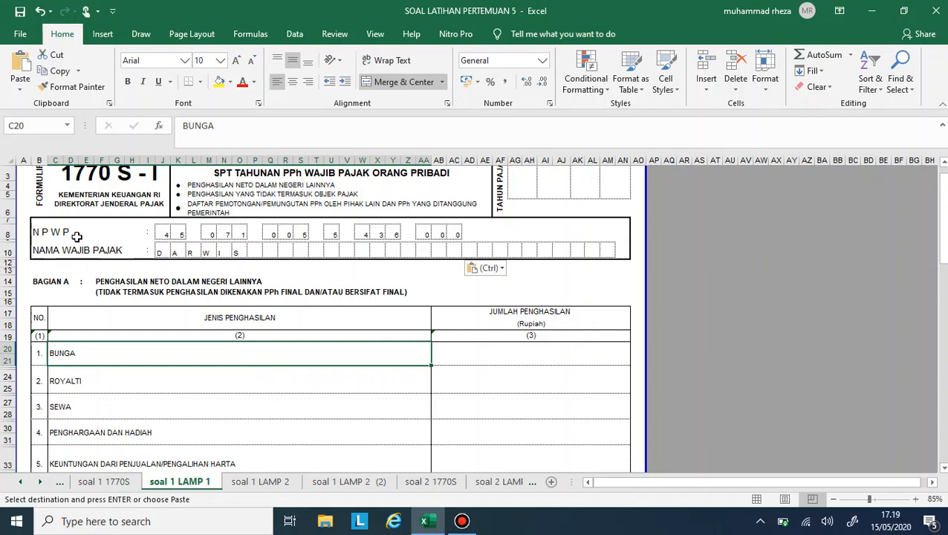
- Compare Bagian A of soal 1 LAMP 1 with the painting and PT Maju Mundur share sales in rows 15 and 16 of the SOAL sheet
{"action": "scroll", "coordinate": [102, 300], "scroll_direction": "down", "scroll_amount": 2}
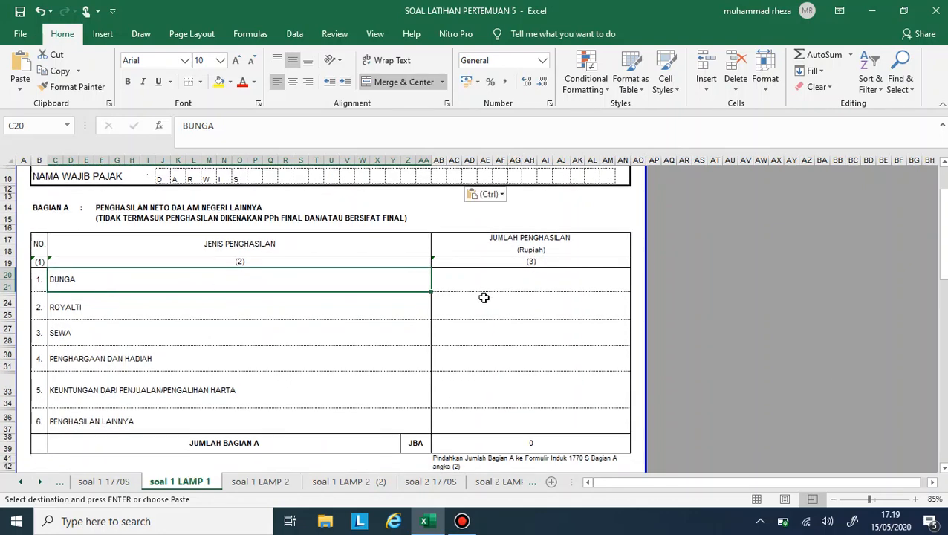
{"action": "left_click", "coordinate": [483, 283]}
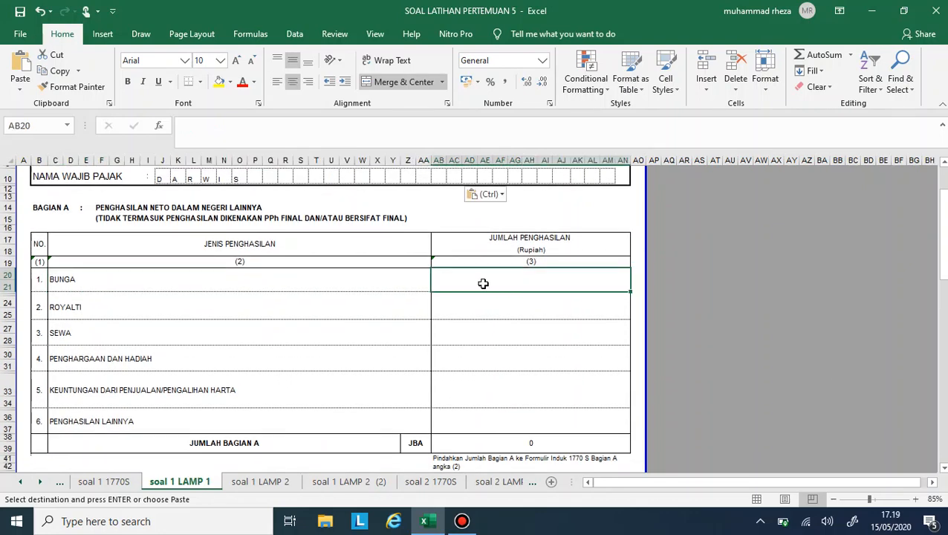
{"action": "left_click", "coordinate": [18, 484]}
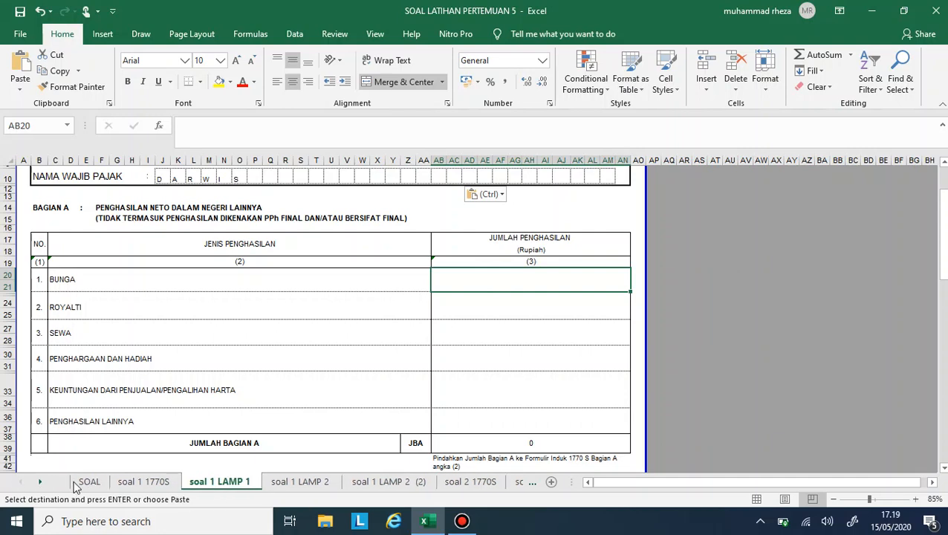
{"action": "left_click", "coordinate": [89, 483]}
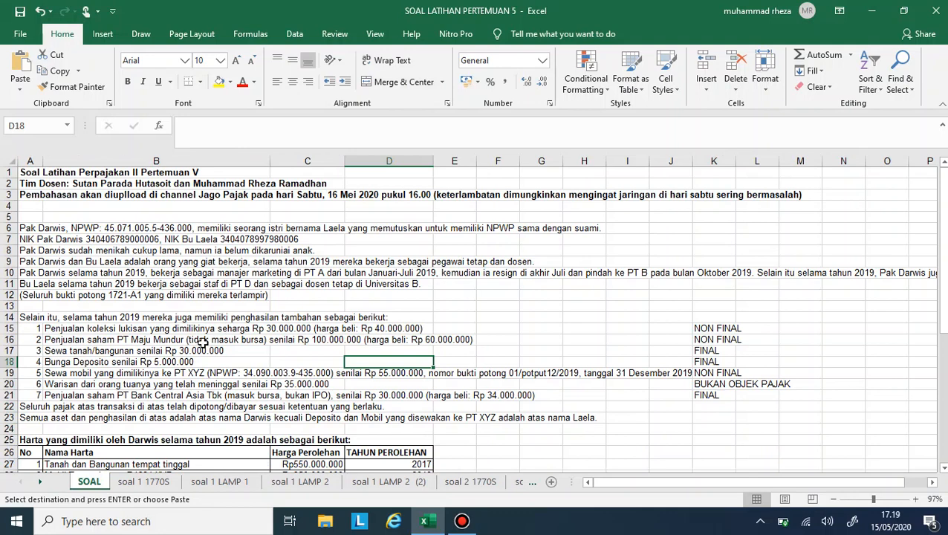
{"action": "left_click", "coordinate": [75, 333]}
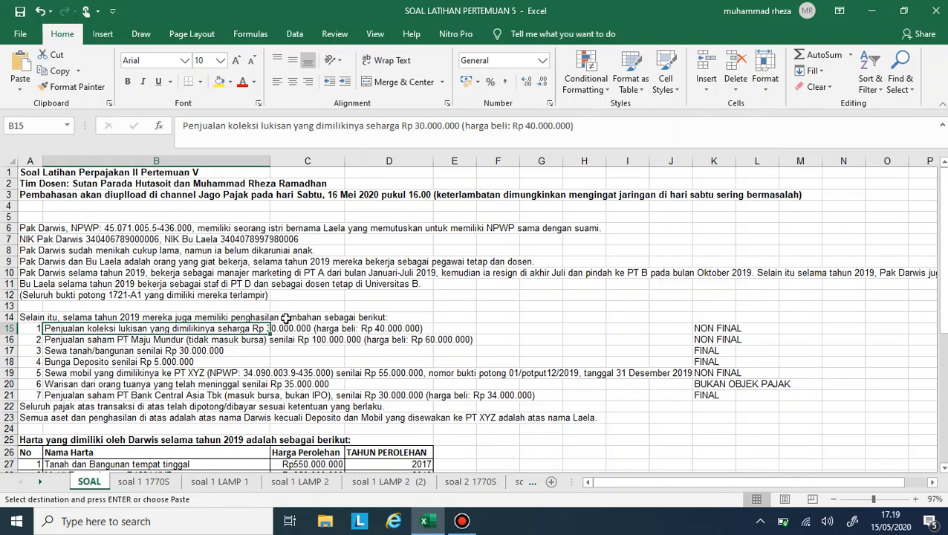
{"action": "left_click", "coordinate": [66, 340]}
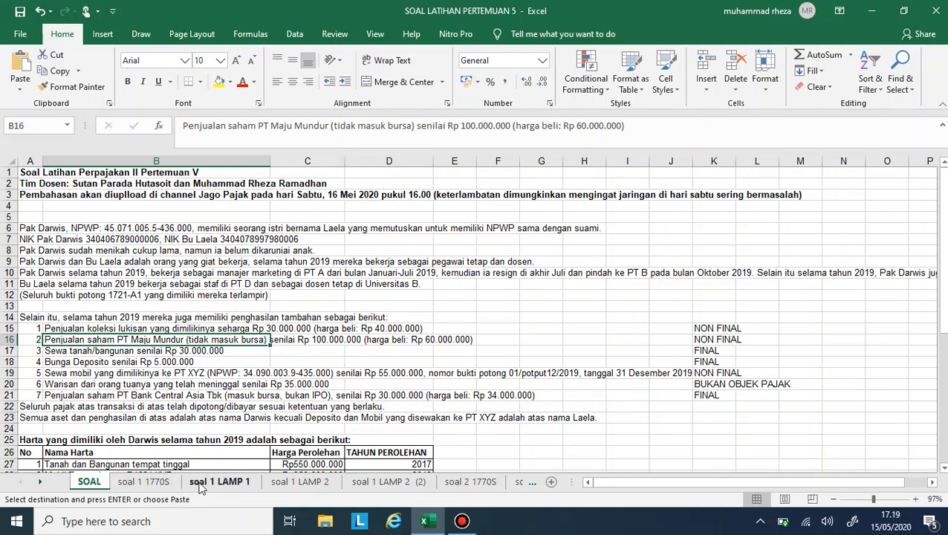
- Enter 40000000 as the amount for KEUNTUNGAN DARI PENJUALAN/PENGALIHAN HARTA in Bagian A of soal 1 LAMP 1
{"action": "left_click", "coordinate": [239, 484]}
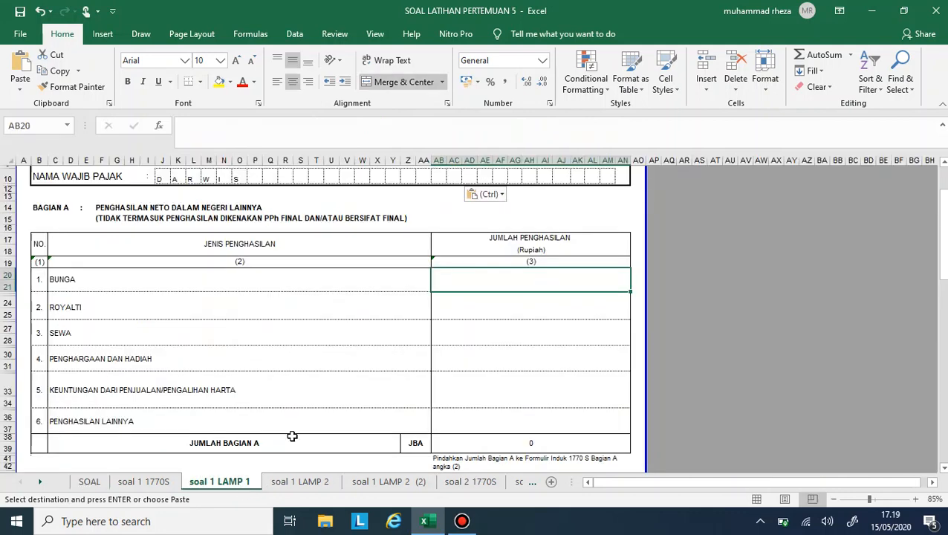
{"action": "left_click", "coordinate": [498, 378]}
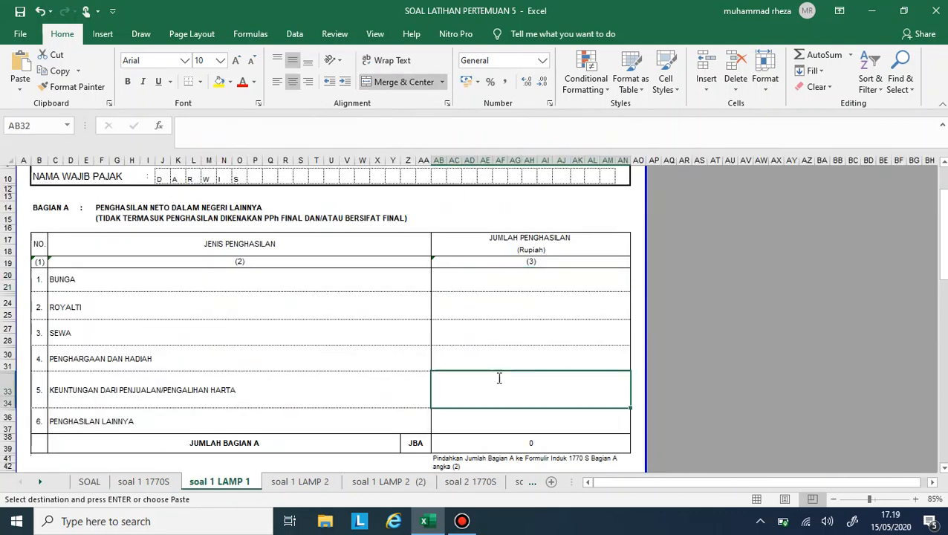
{"action": "type", "text": "40000000"}
{"action": "key", "text": "Return"}
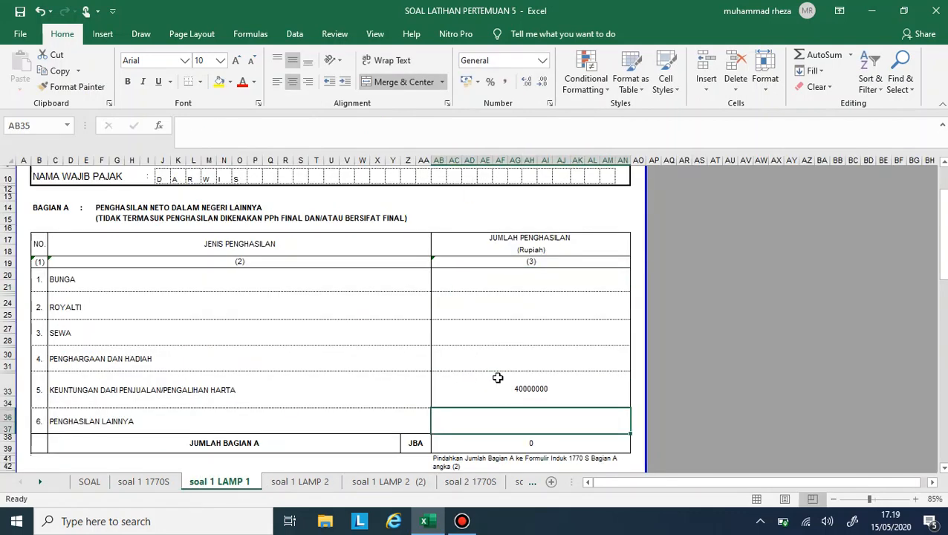
- Check the car rental to PT XYZ on the SOAL sheet and enter 55000000 for SEWA in Bagian A of soal 1 LAMP 1
{"action": "left_click", "coordinate": [145, 483]}
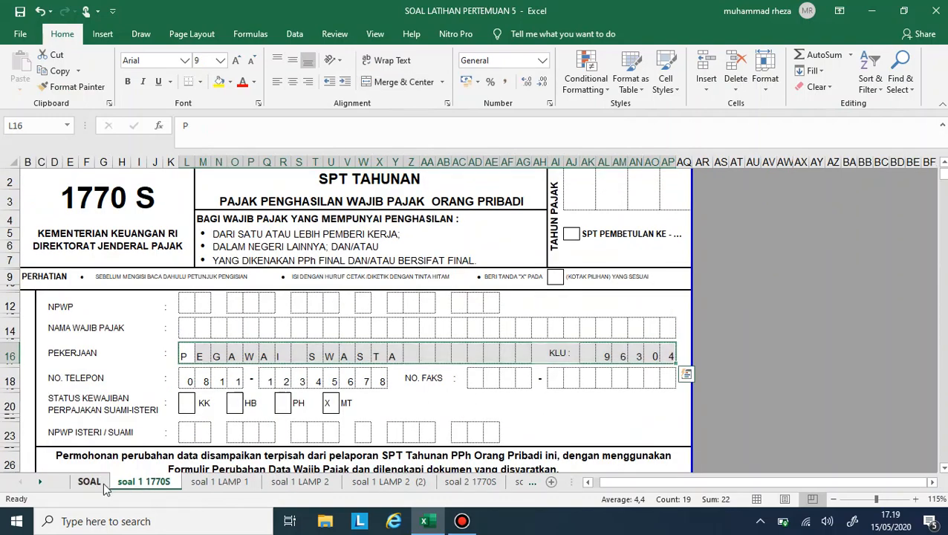
{"action": "left_click", "coordinate": [86, 481]}
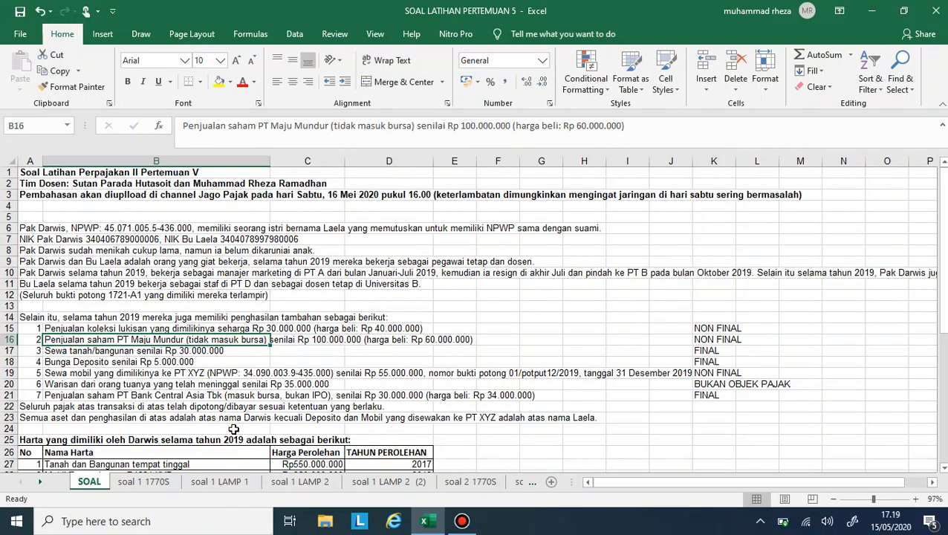
{"action": "left_click", "coordinate": [84, 372]}
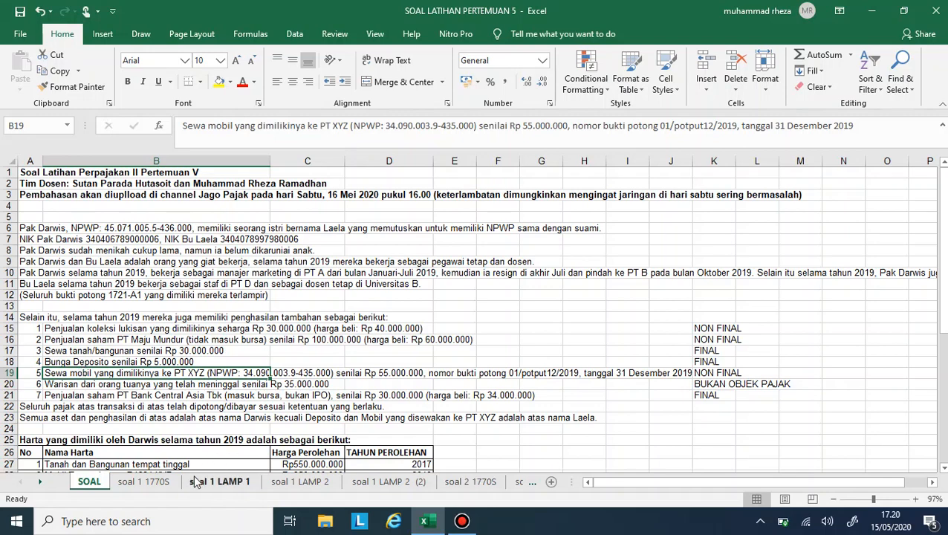
{"action": "left_click", "coordinate": [165, 481]}
{"action": "left_click", "coordinate": [196, 481]}
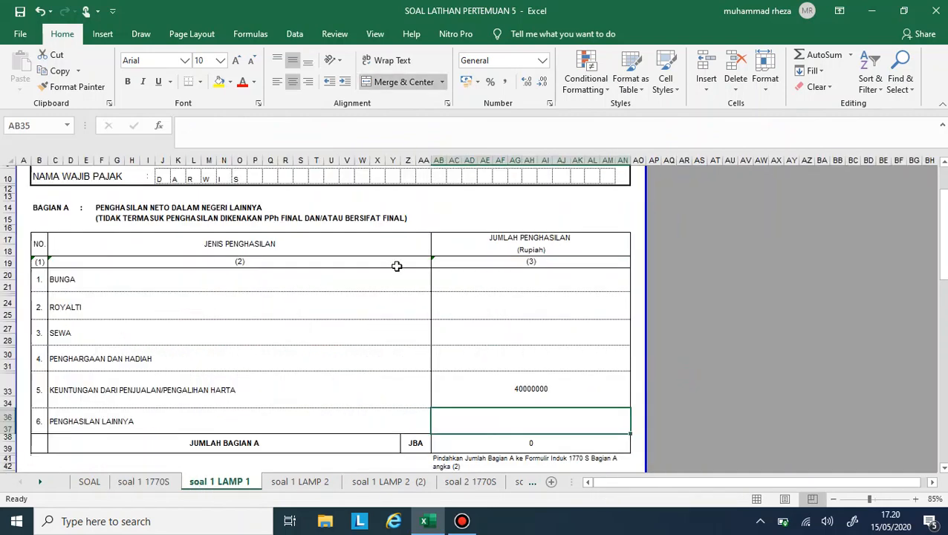
{"action": "left_click", "coordinate": [505, 334]}
{"action": "type", "text": "55"}
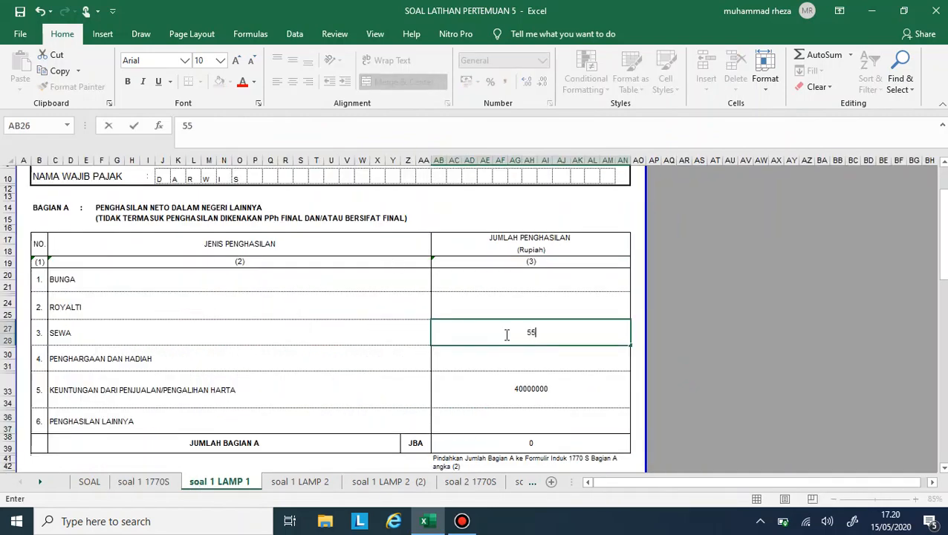
{"action": "type", "text": "000000"}
{"action": "key", "text": "Return"}
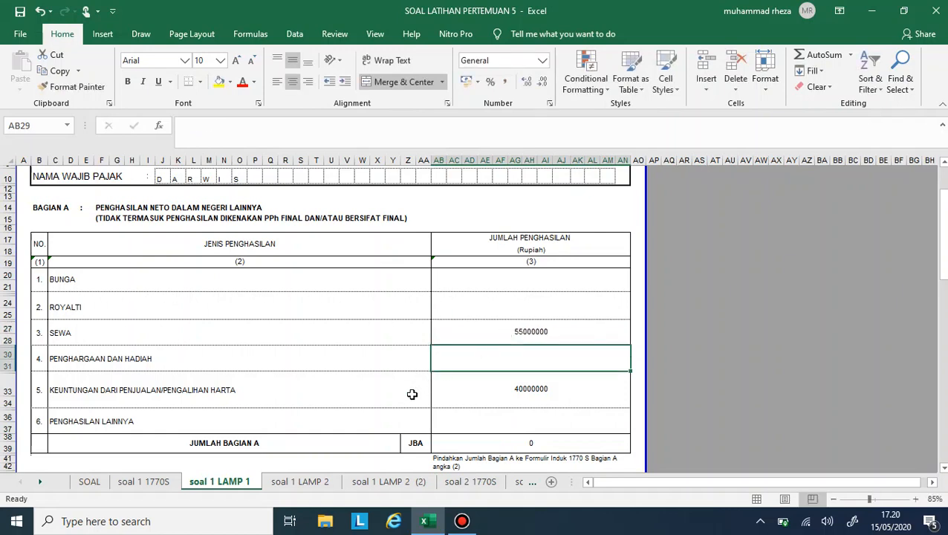
- Recheck the income list on SOAL and total JUMLAH BAGIAN A in soal 1 LAMP 1 with a formula adding AB26 and AB32
{"action": "left_click", "coordinate": [93, 483]}
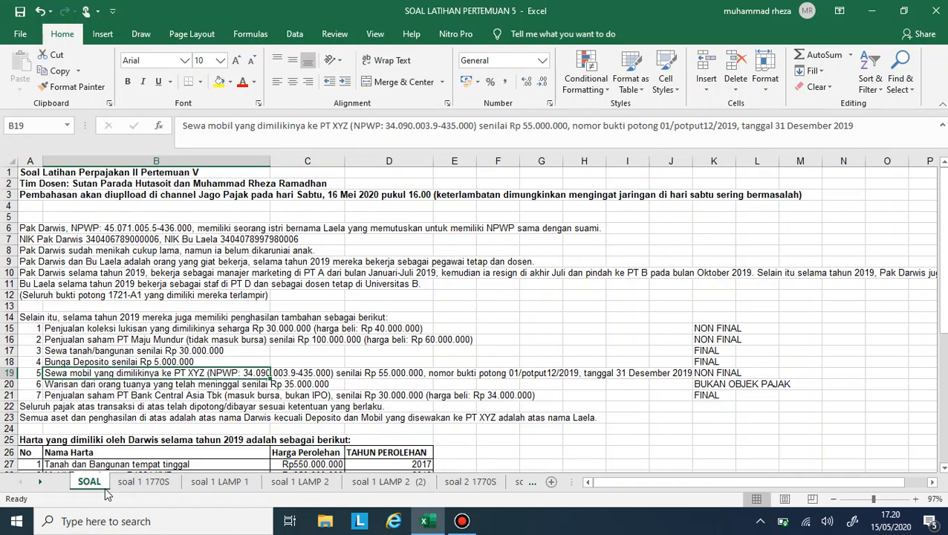
{"action": "left_click", "coordinate": [142, 481]}
{"action": "left_click", "coordinate": [223, 481]}
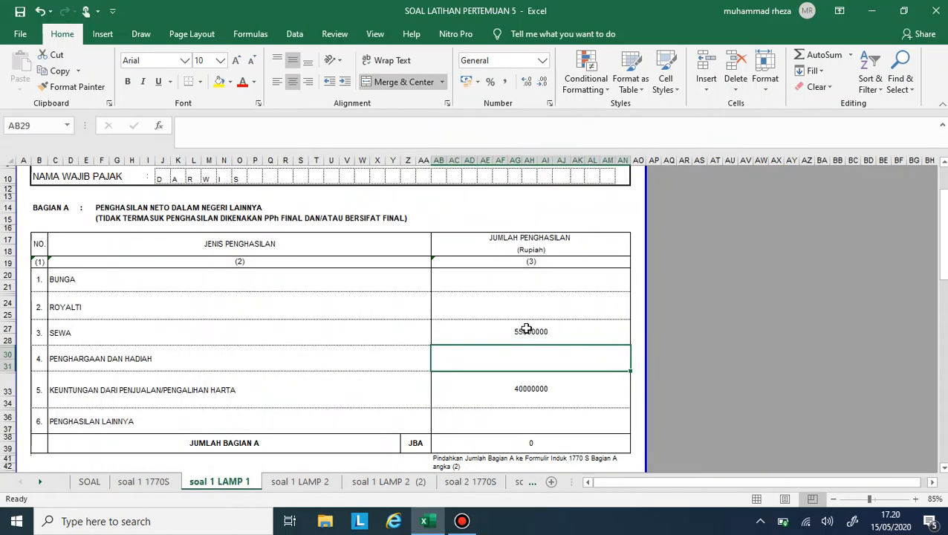
{"action": "left_click", "coordinate": [516, 444]}
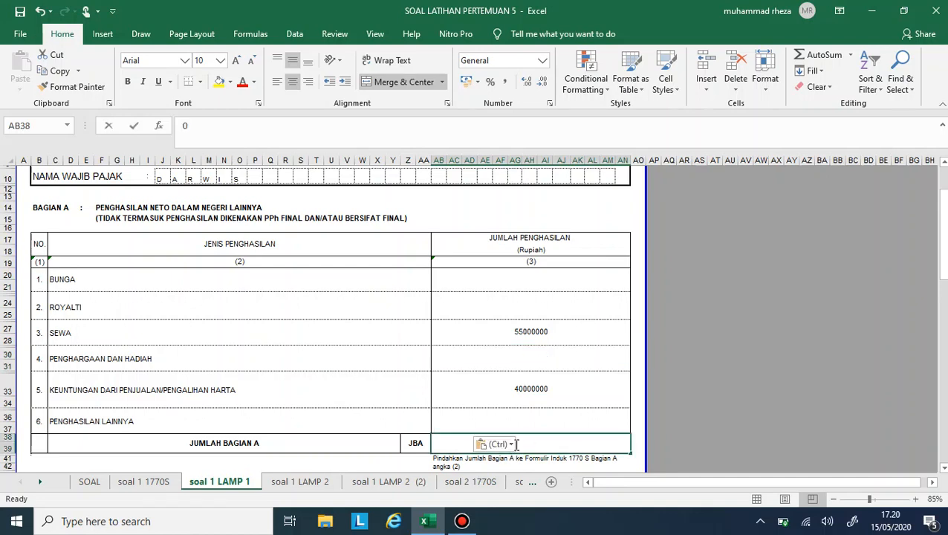
{"action": "type", "text": "="}
{"action": "key", "text": "Up"}
{"action": "key", "text": "Up"}
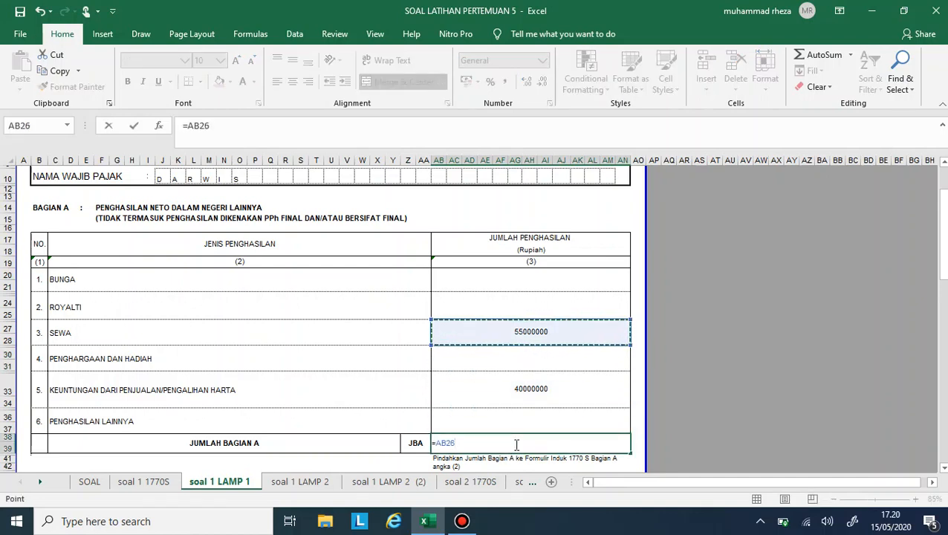
{"action": "type", "text": "+"}
{"action": "key", "text": "Up"}
{"action": "key", "text": "Up"}
{"action": "key", "text": "Return"}
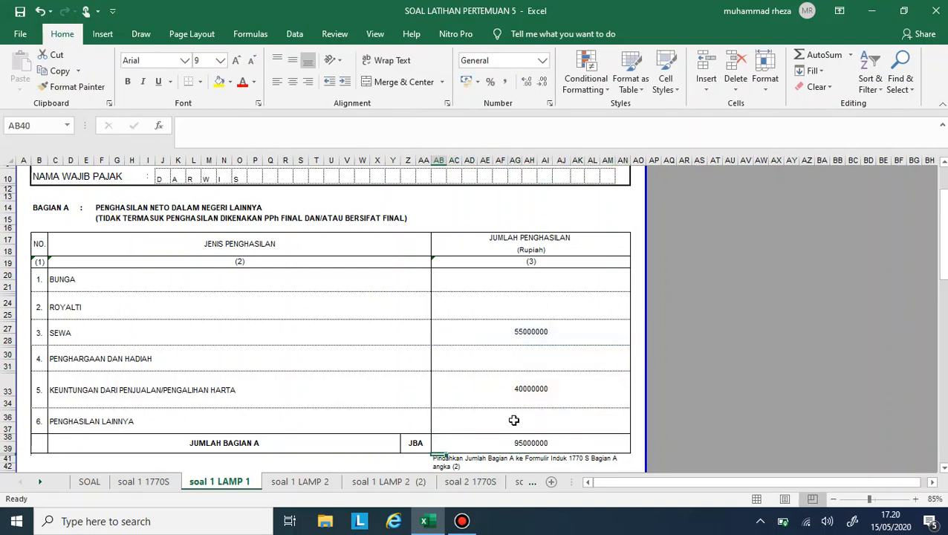
- Format the Bagian A amounts from SEWA down to JUMLAH BAGIAN A in comma style with font size 14
{"action": "left_click_drag", "start_coordinate": [517, 329], "coordinate": [518, 445]}
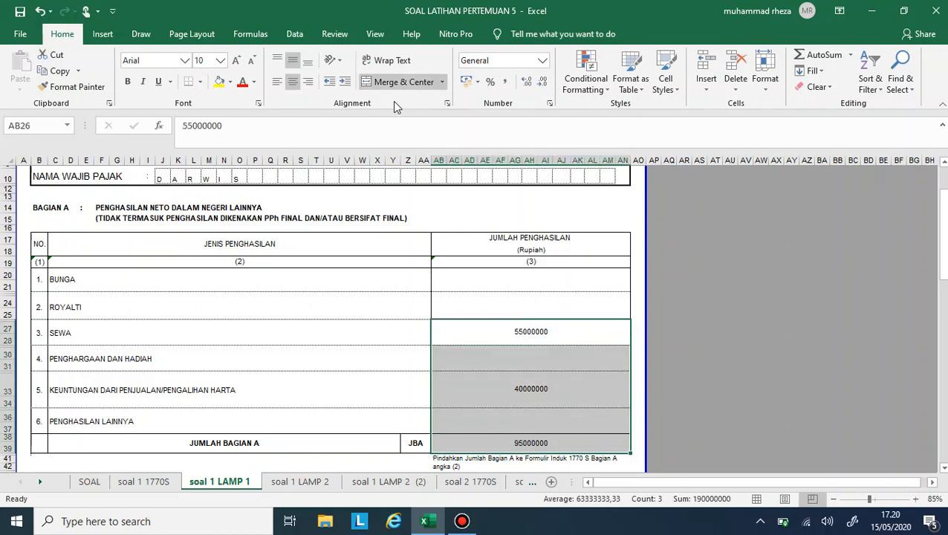
{"action": "left_click", "coordinate": [505, 81]}
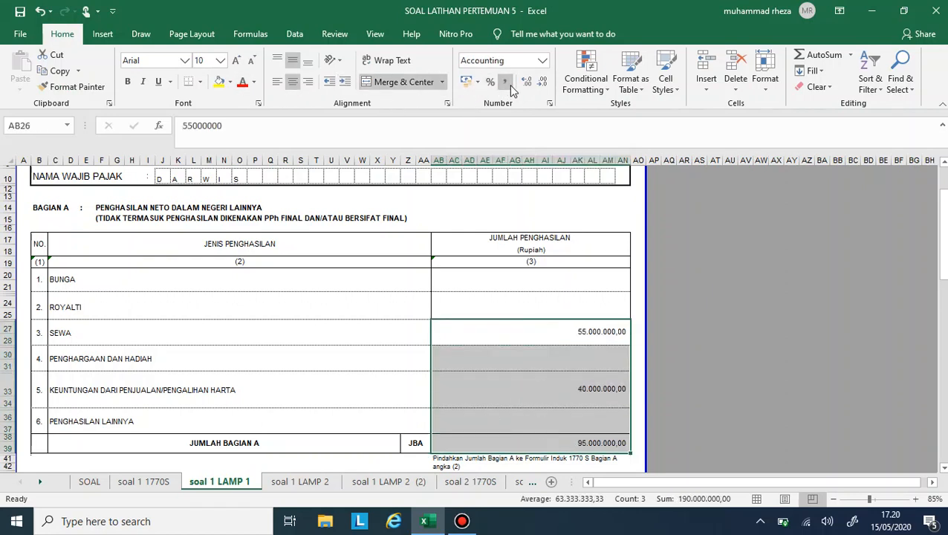
{"action": "left_click", "coordinate": [236, 60]}
{"action": "left_click", "coordinate": [237, 60]}
{"action": "left_click", "coordinate": [236, 60]}
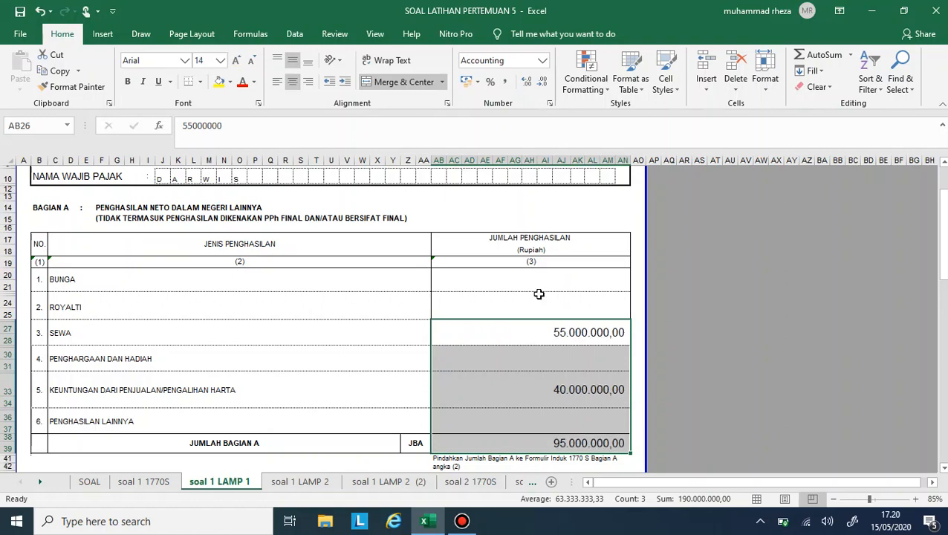
- Format the whole JUMLAH PENGHASILAN column of Bagian B, including its total, with font size 14 and comma style
{"action": "scroll", "coordinate": [538, 279], "scroll_direction": "down", "scroll_amount": 5}
{"action": "scroll", "coordinate": [537, 279], "scroll_direction": "down", "scroll_amount": 2}
{"action": "right_click", "coordinate": [537, 278]}
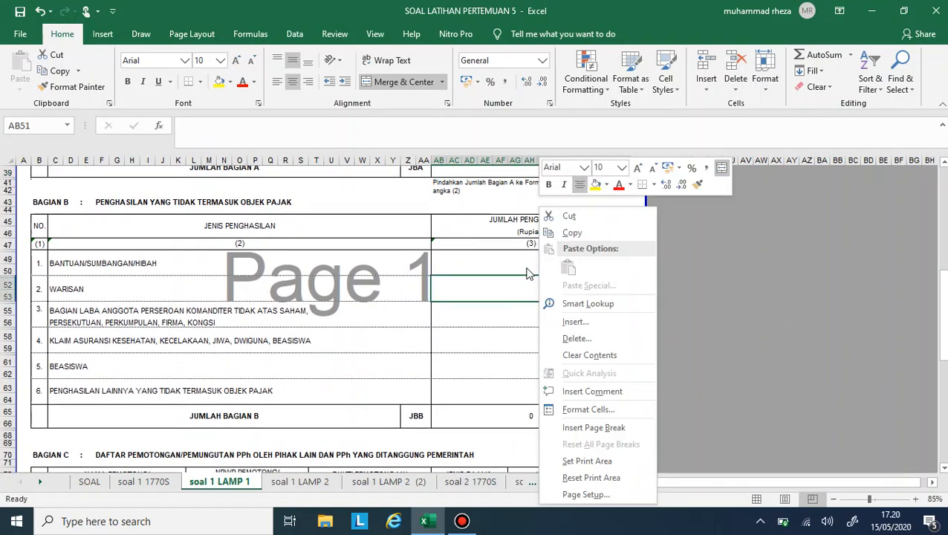
{"action": "key", "text": "Escape"}
{"action": "left_click_drag", "start_coordinate": [507, 261], "coordinate": [514, 425]}
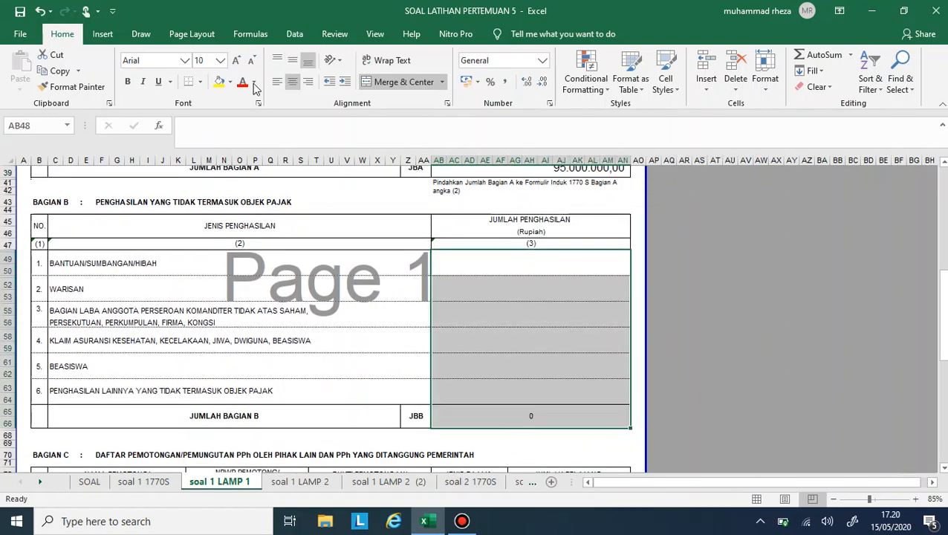
{"action": "left_click", "coordinate": [237, 61]}
{"action": "left_click", "coordinate": [236, 60]}
{"action": "left_click", "coordinate": [236, 61]}
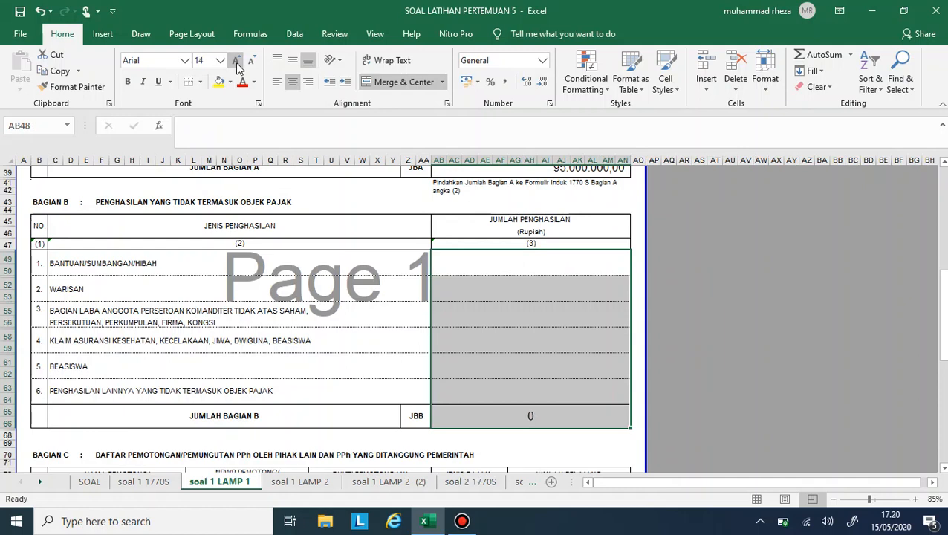
{"action": "left_click", "coordinate": [506, 83]}
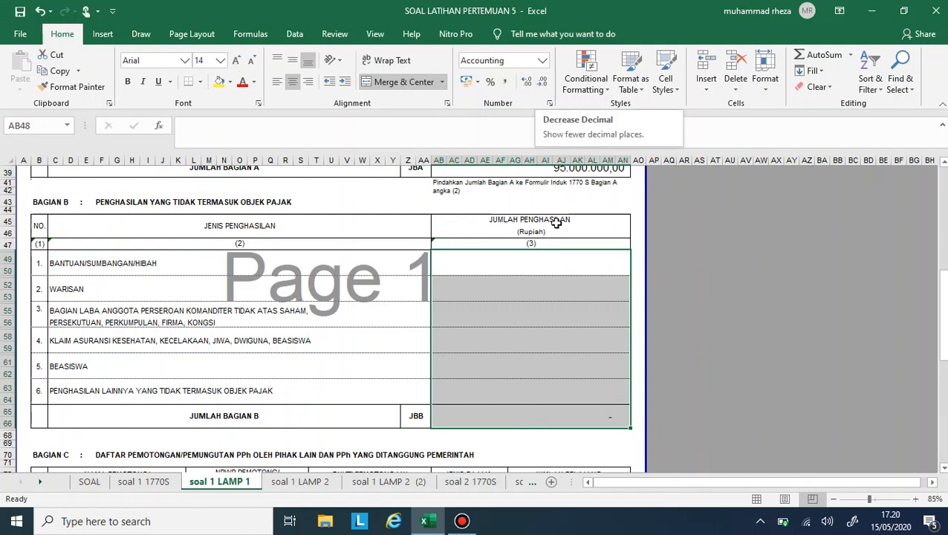
- Check the inheritance in row 20 of the SOAL sheet and enter 35000000 for WARISAN in Bagian B of soal 1 LAMP 1
{"action": "left_click", "coordinate": [537, 263]}
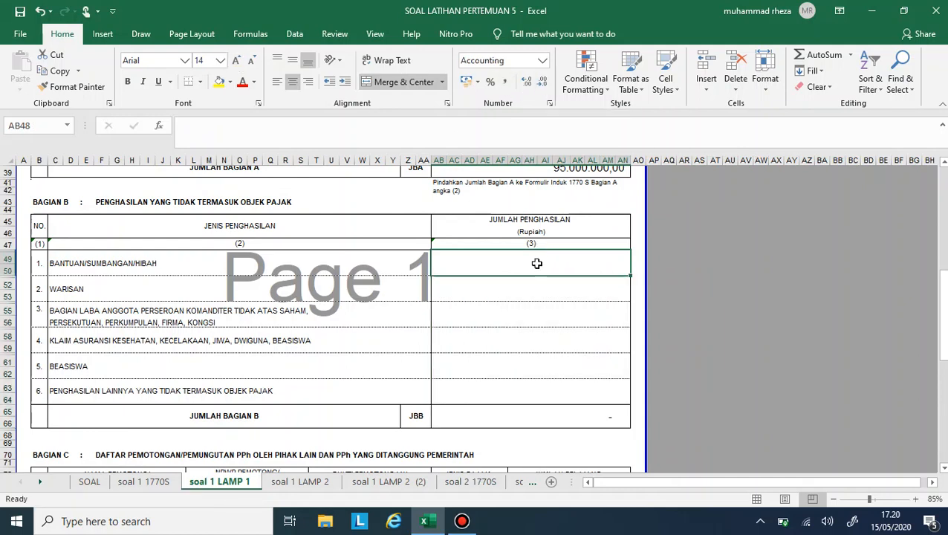
{"action": "left_click", "coordinate": [88, 481]}
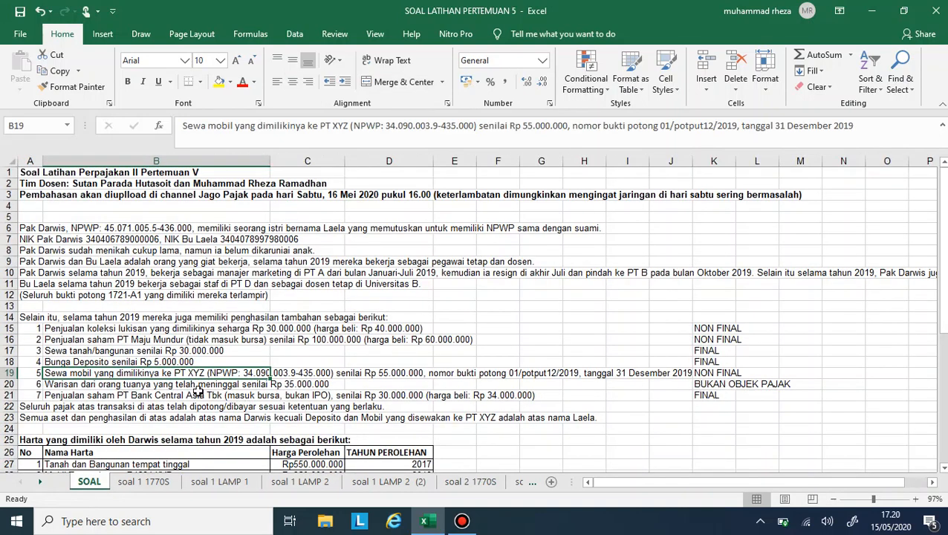
{"action": "left_click", "coordinate": [80, 387]}
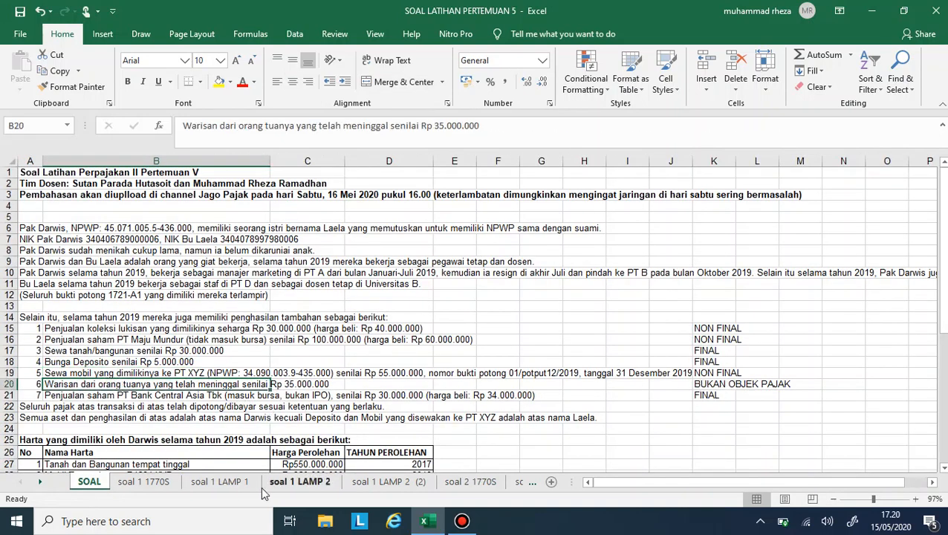
{"action": "left_click", "coordinate": [220, 481]}
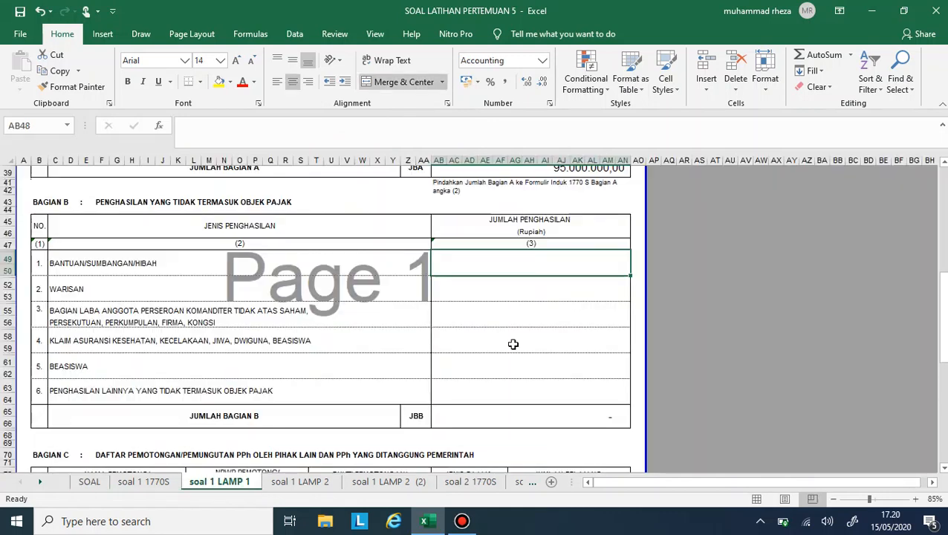
{"action": "left_click", "coordinate": [504, 285]}
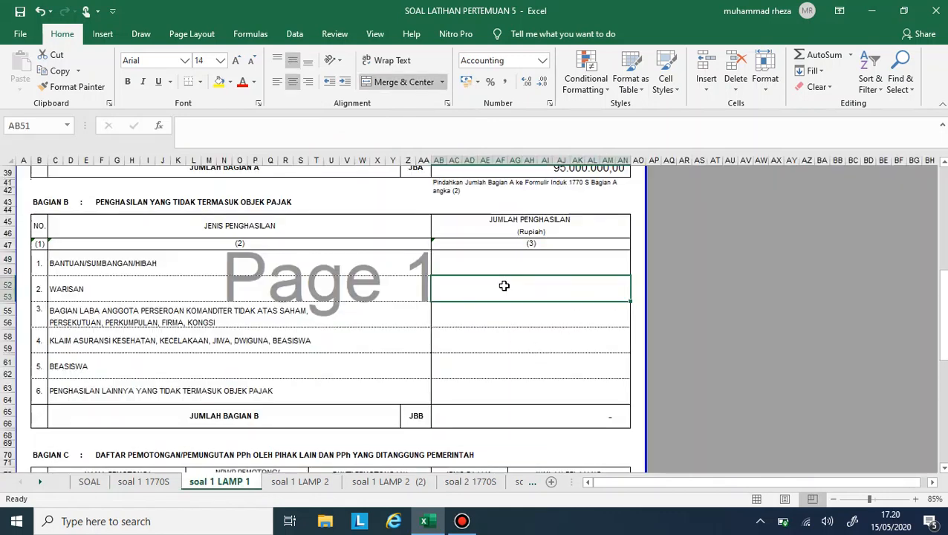
{"action": "type", "text": "35.000.0"}
{"action": "type", "text": "000000"}
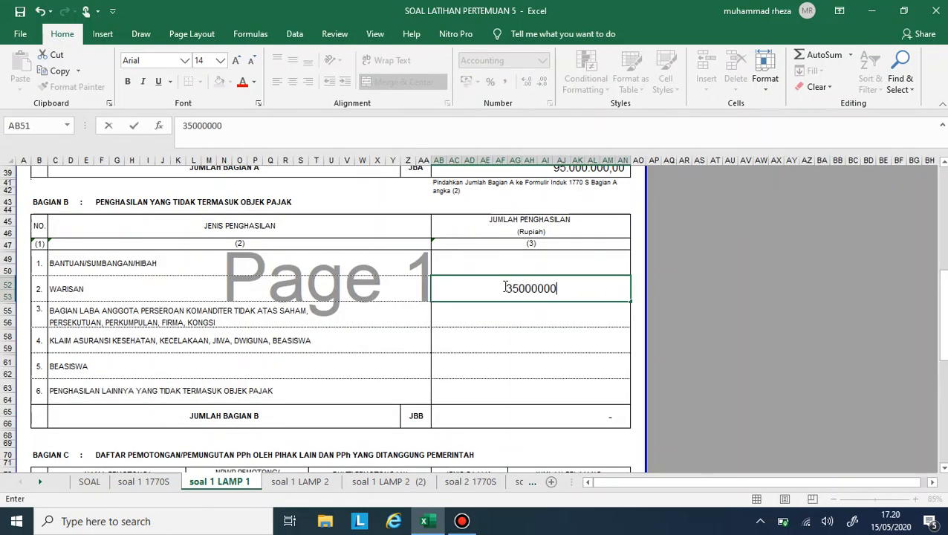
{"action": "key", "text": "Return"}
{"action": "key", "text": "Return"}
{"action": "key", "text": "Return"}
{"action": "key", "text": "Return"}
{"action": "key", "text": "Return"}
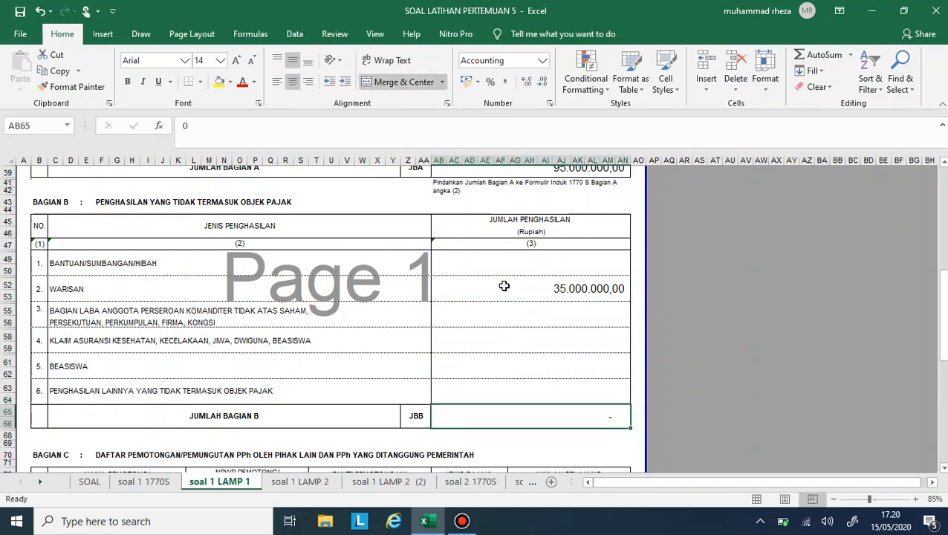
{"action": "type", "text": "35.000.000"}
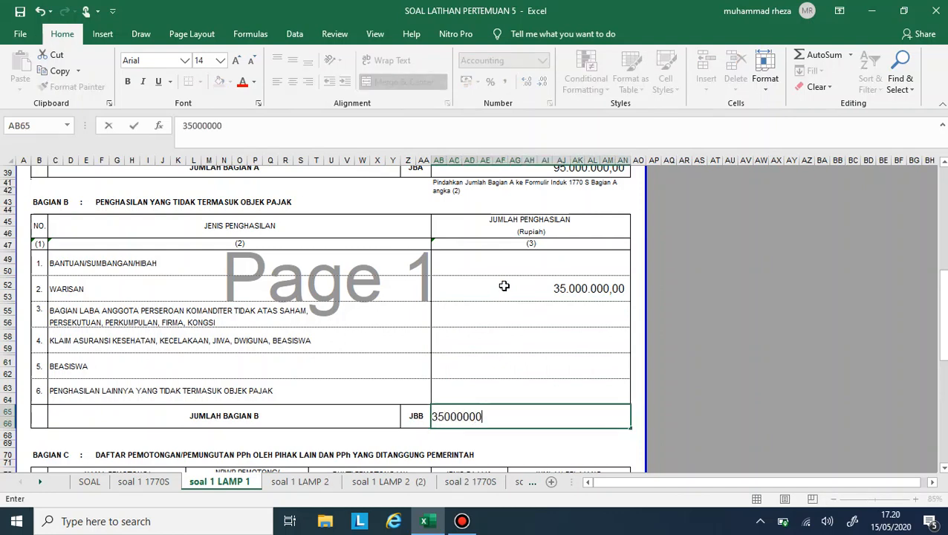
- Set the JUMLAH BAGIAN B total to 35000000
{"action": "key", "text": "Return"}
- Select the first NAMA PEMOTONG cell of Bagian C and open the husband's first 1721-A1 sheet, the withholding slip from PT A
{"action": "scroll", "coordinate": [504, 285], "scroll_direction": "down", "scroll_amount": 6}
{"action": "scroll", "coordinate": [503, 285], "scroll_direction": "down", "scroll_amount": 2}
{"action": "left_click", "coordinate": [385, 342]}
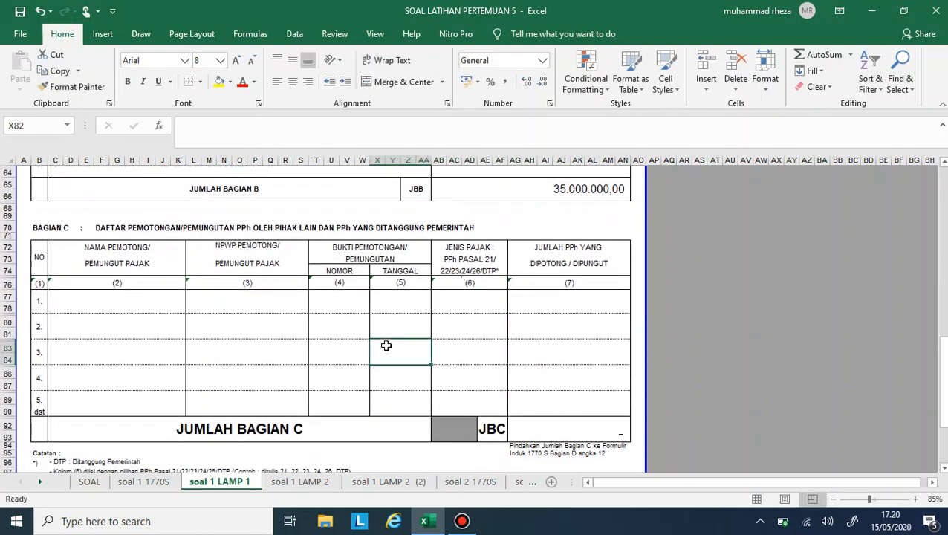
{"action": "left_click", "coordinate": [162, 302]}
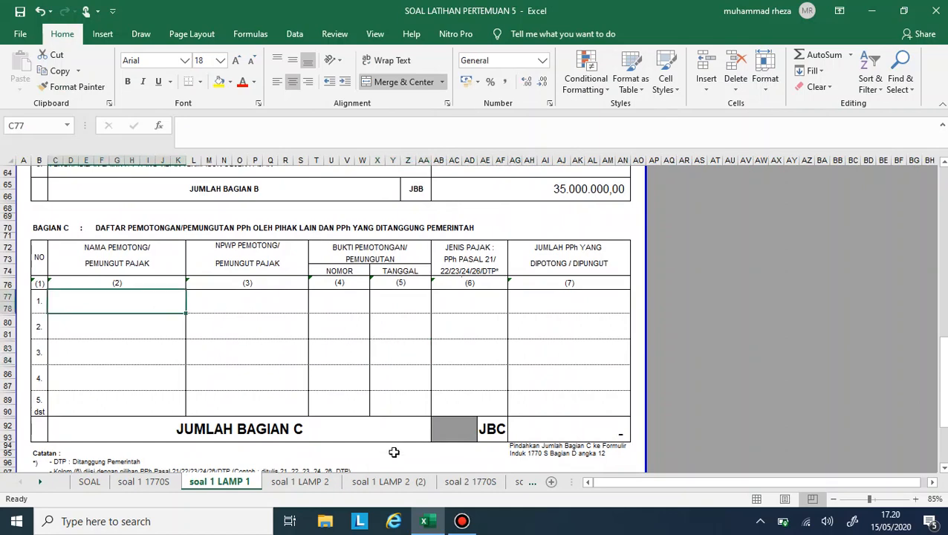
{"action": "scroll", "coordinate": [360, 482], "scroll_direction": "down", "scroll_amount": 2}
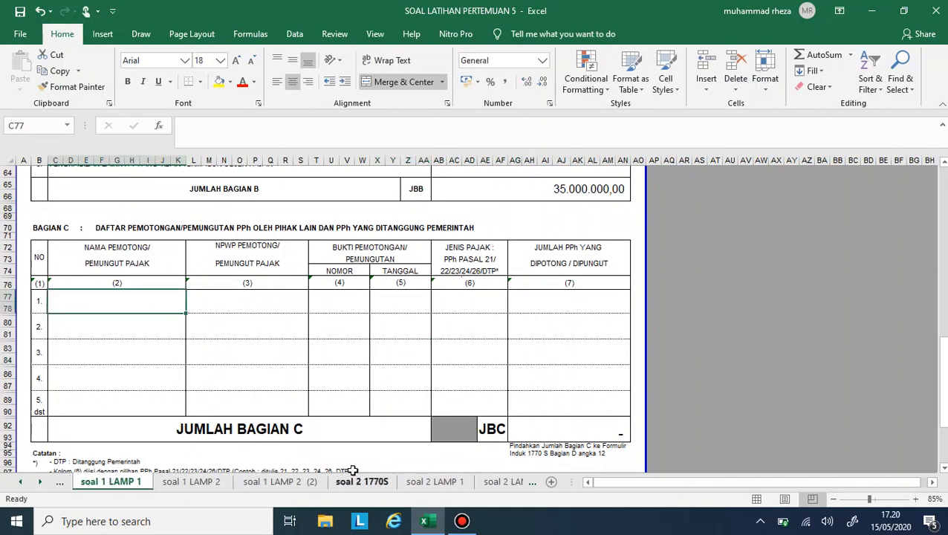
{"action": "scroll", "coordinate": [182, 481], "scroll_direction": "right", "scroll_amount": 2}
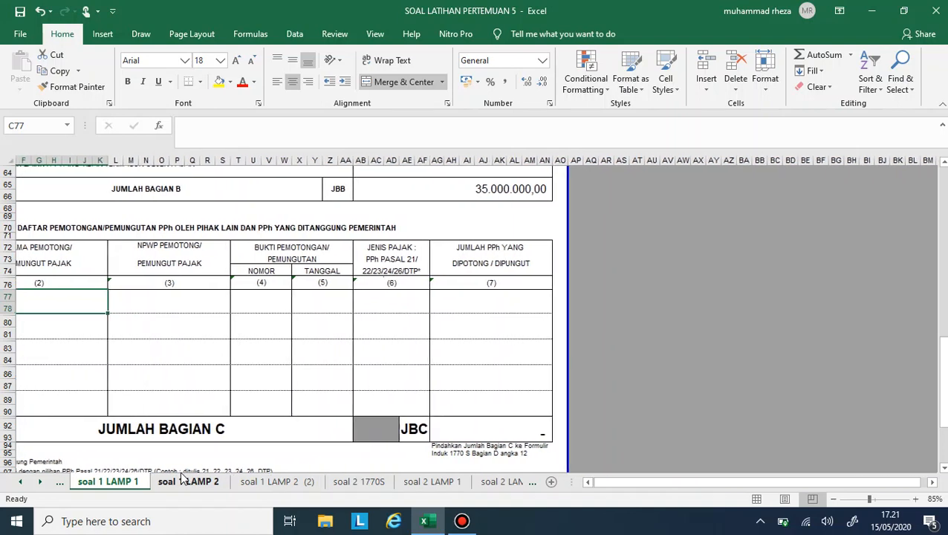
{"action": "scroll", "coordinate": [339, 482], "scroll_direction": "left", "scroll_amount": 1}
{"action": "scroll", "coordinate": [338, 482], "scroll_direction": "right", "scroll_amount": 2}
{"action": "scroll", "coordinate": [460, 429], "scroll_direction": "left", "scroll_amount": 2}
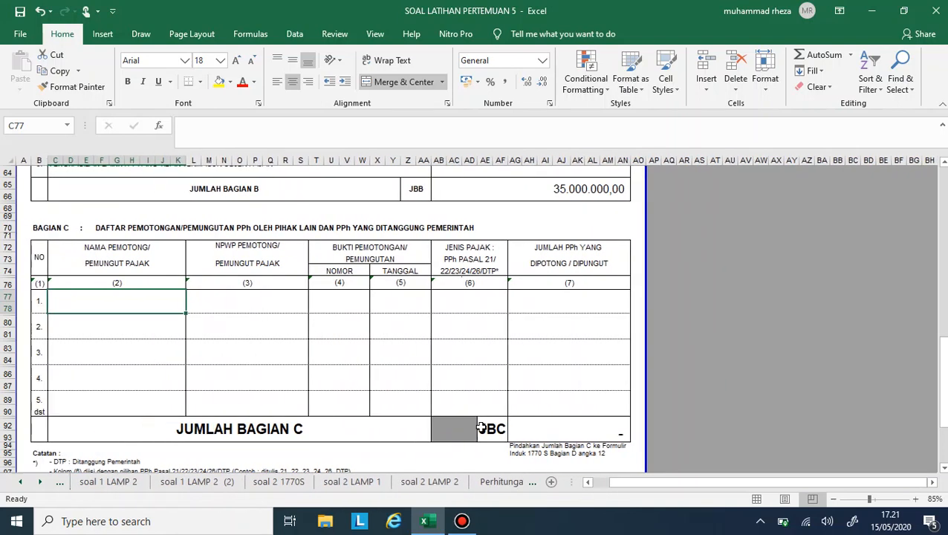
{"action": "scroll", "coordinate": [416, 484], "scroll_direction": "down", "scroll_amount": 4}
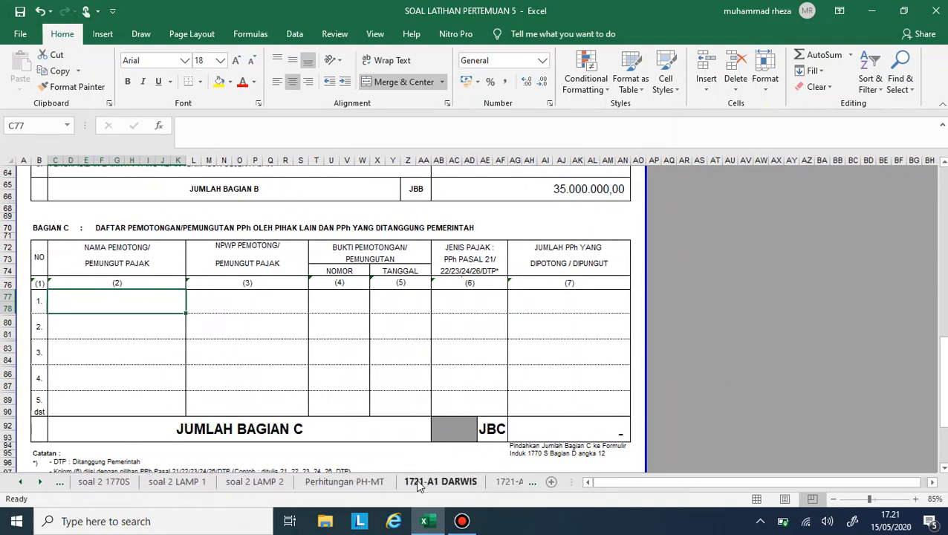
{"action": "left_click", "coordinate": [301, 484]}
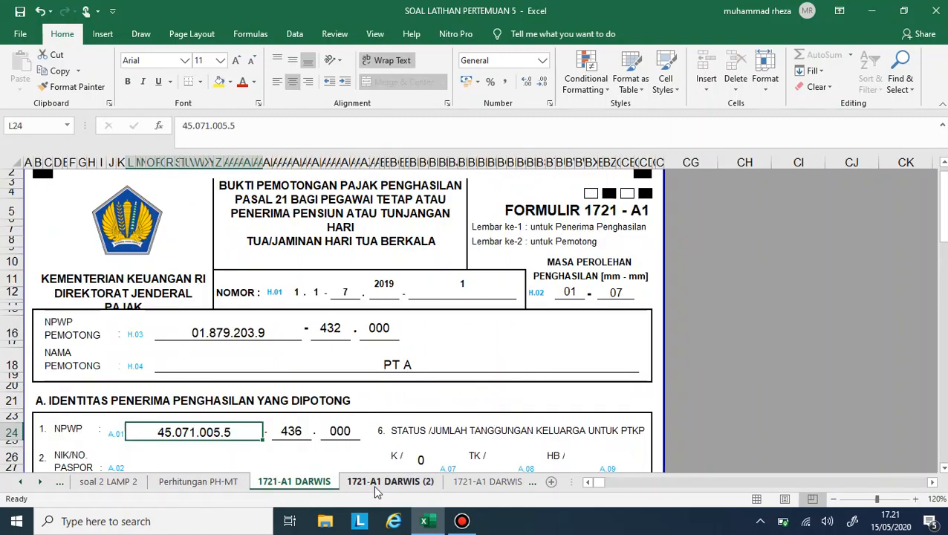
- Look through the husband's and wife's 1721-A1 sheets and review the income and deductions on the PT A slip
{"action": "left_click", "coordinate": [373, 484]}
{"action": "left_click", "coordinate": [487, 483]}
{"action": "left_click", "coordinate": [488, 483]}
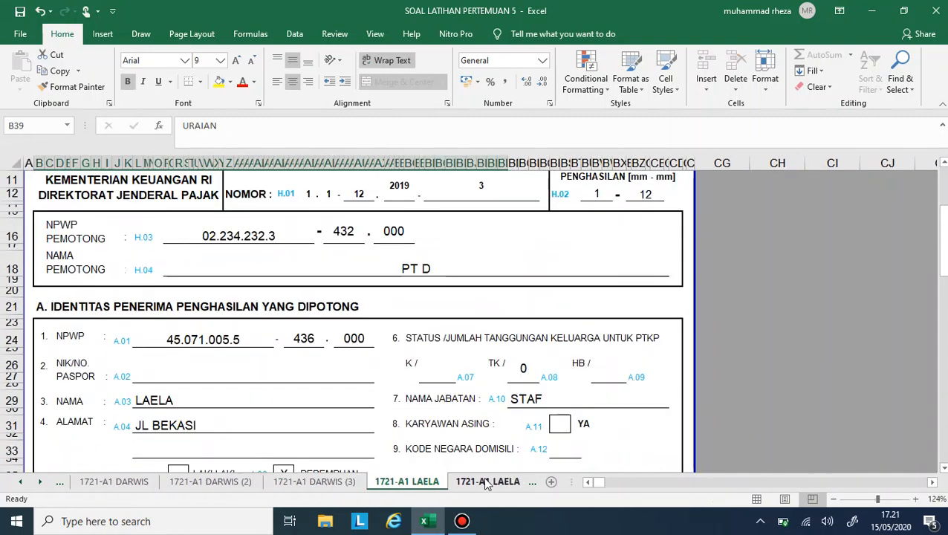
{"action": "left_click", "coordinate": [483, 485]}
{"action": "left_click", "coordinate": [159, 484]}
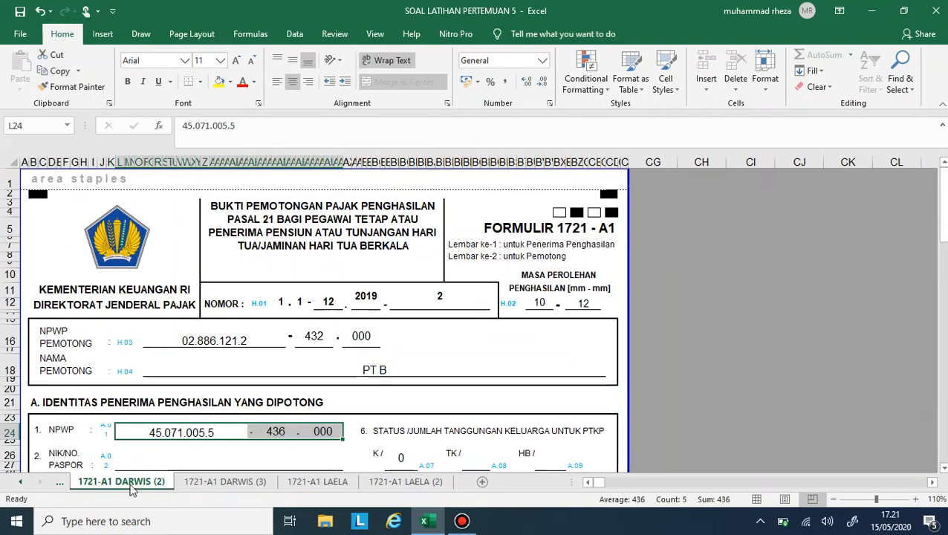
{"action": "left_click", "coordinate": [18, 484]}
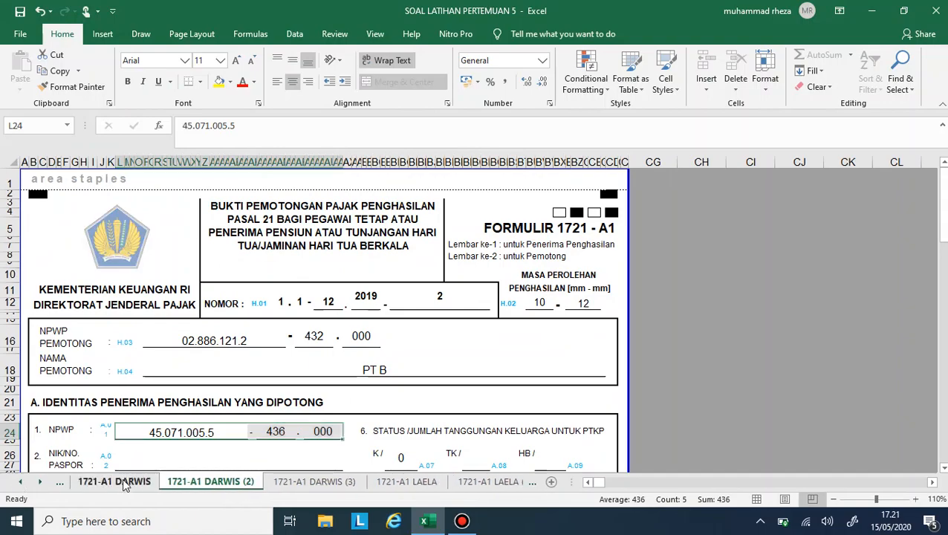
{"action": "left_click", "coordinate": [117, 483]}
{"action": "scroll", "coordinate": [248, 371], "scroll_direction": "down", "scroll_amount": 6}
{"action": "scroll", "coordinate": [248, 369], "scroll_direction": "down", "scroll_amount": 12}
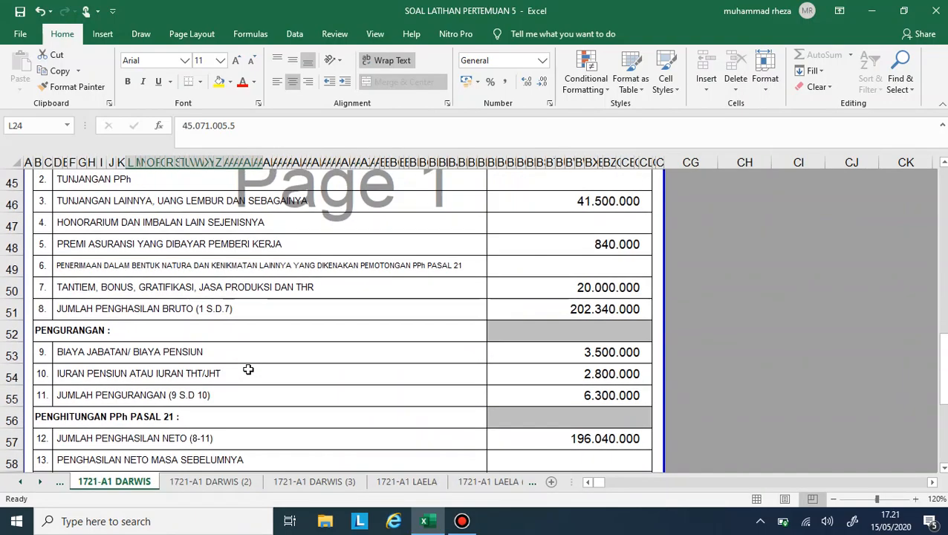
{"action": "scroll", "coordinate": [248, 369], "scroll_direction": "up", "scroll_amount": 16}
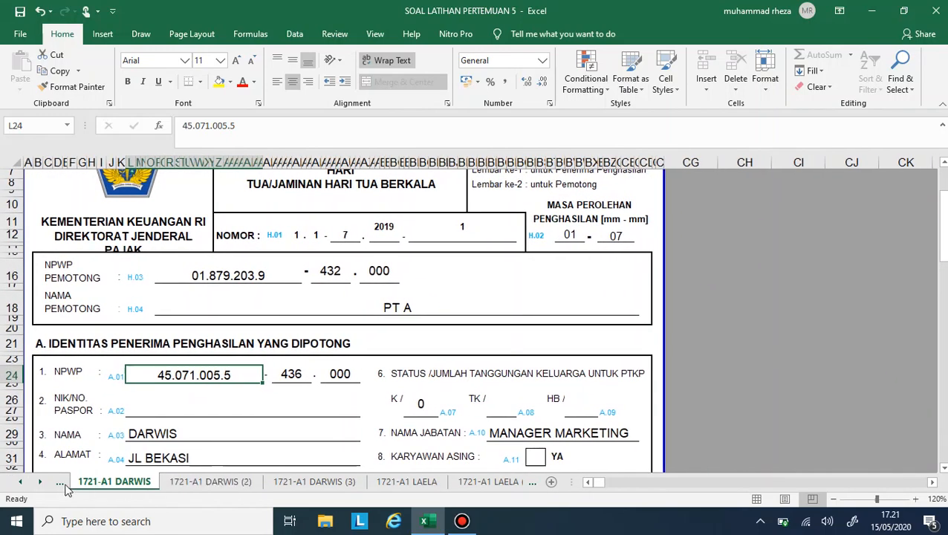
- Return to soal 1 LAMP 1 and enter PT A as the first NAMA PEMOTONG in Bagian C
{"action": "left_click", "coordinate": [25, 483]}
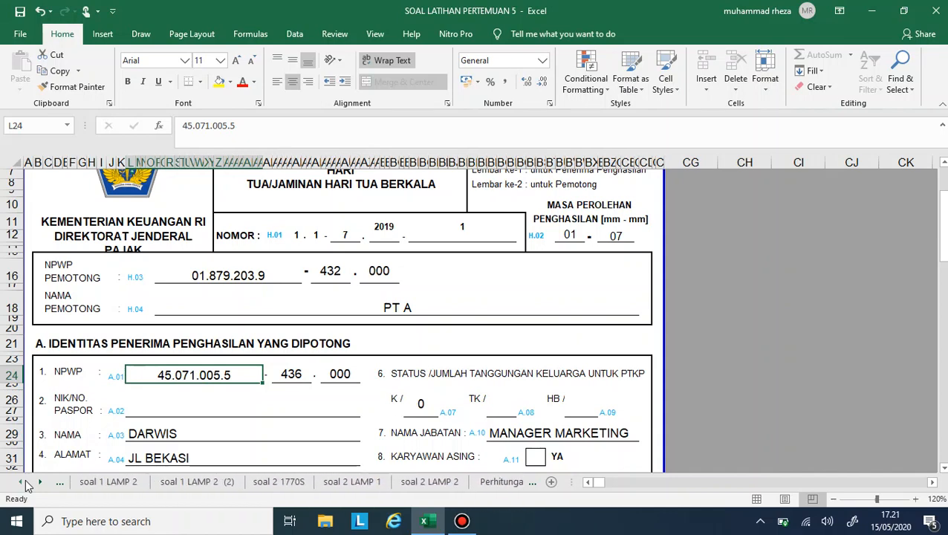
{"action": "left_click", "coordinate": [25, 482]}
{"action": "left_click", "coordinate": [182, 482]}
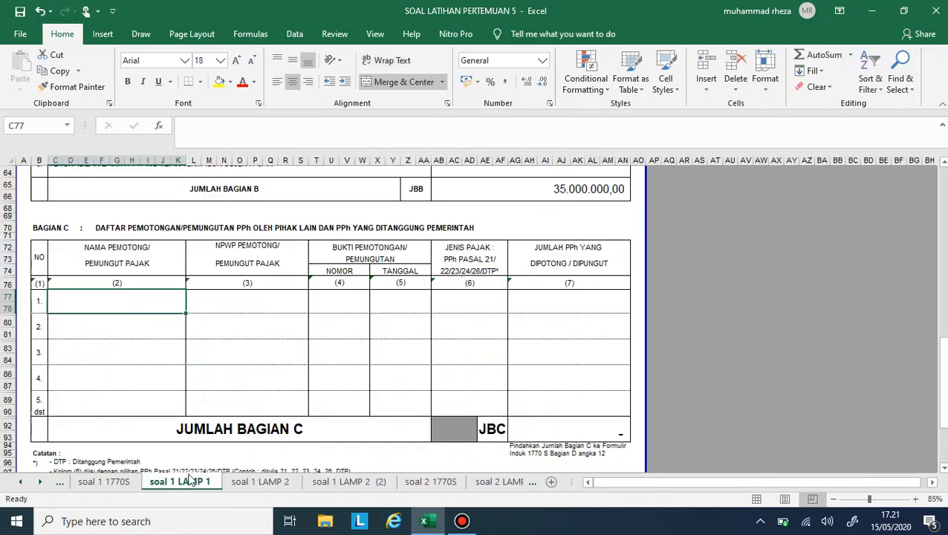
{"action": "type", "text": "PTA"}
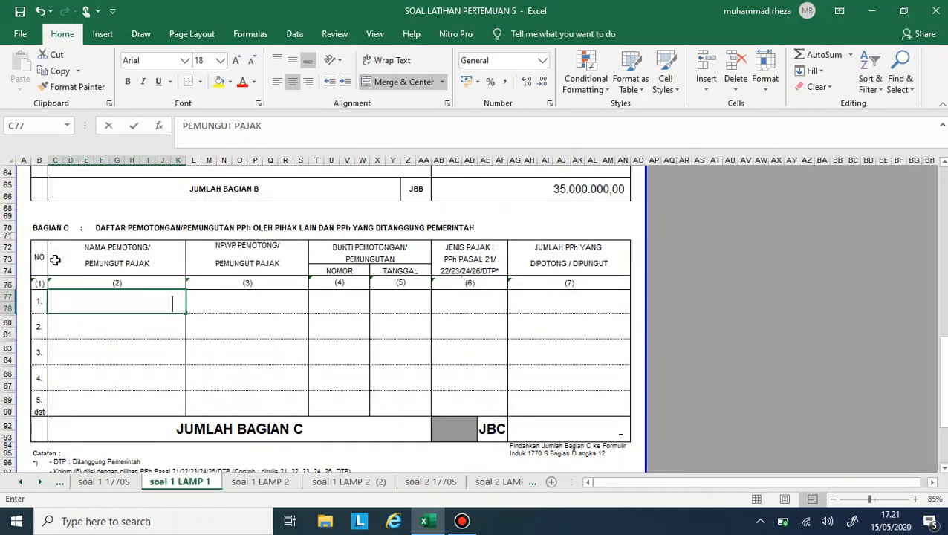
{"action": "key", "text": "Return"}
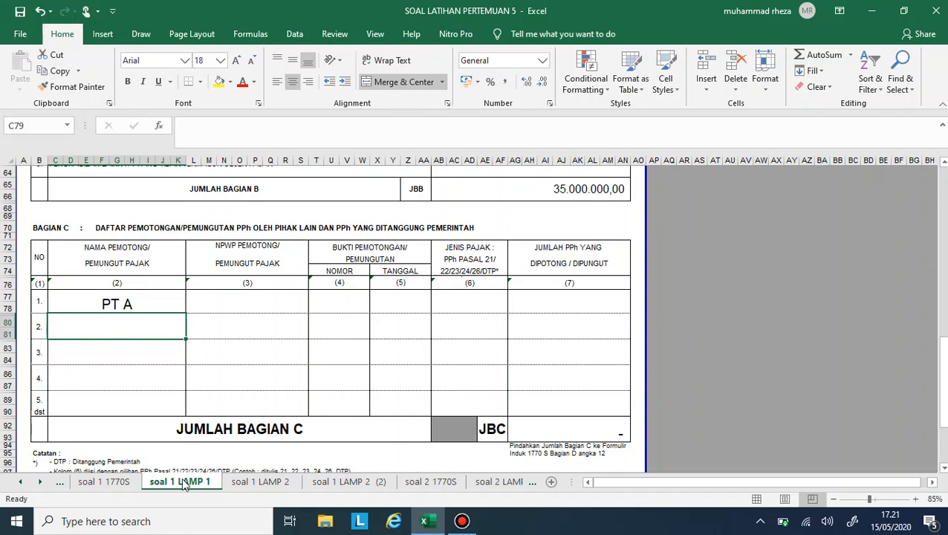
- Enter PT A's tax number in the NPWP PEMOTONG column of the first Bagian C row
{"action": "left_click", "coordinate": [40, 482]}
{"action": "left_click", "coordinate": [42, 484]}
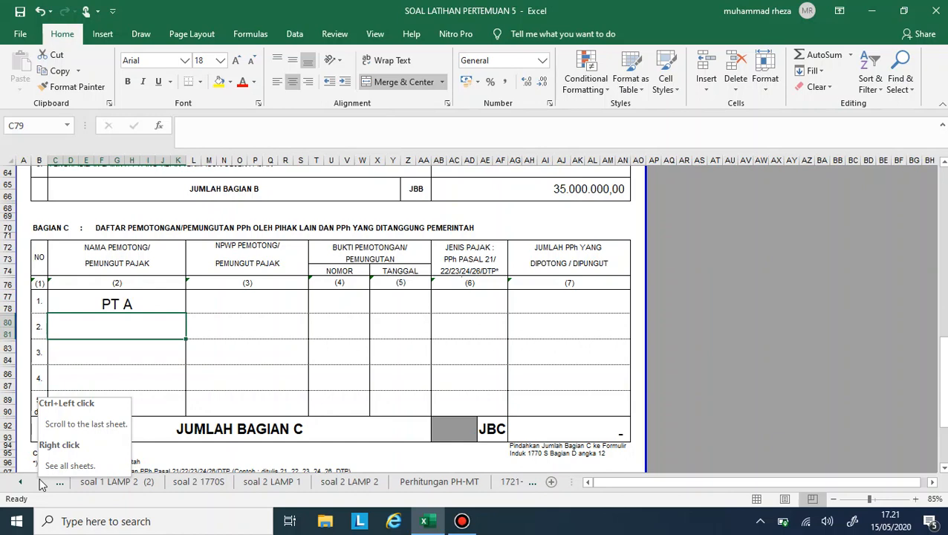
{"action": "left_click", "coordinate": [263, 313]}
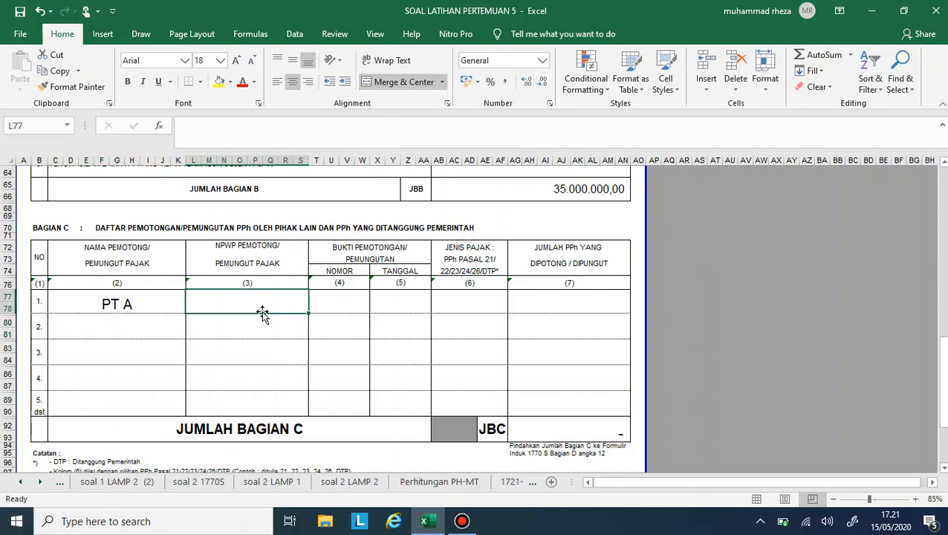
{"action": "type", "text": "01.879.2"}
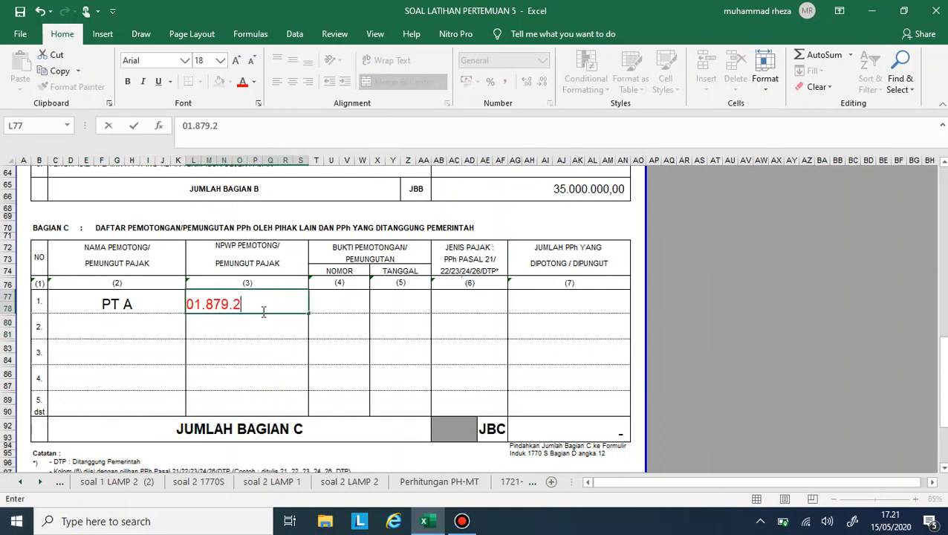
{"action": "type", "text": "03.9-432.000"}
{"action": "key", "text": "ctrl+Return"}
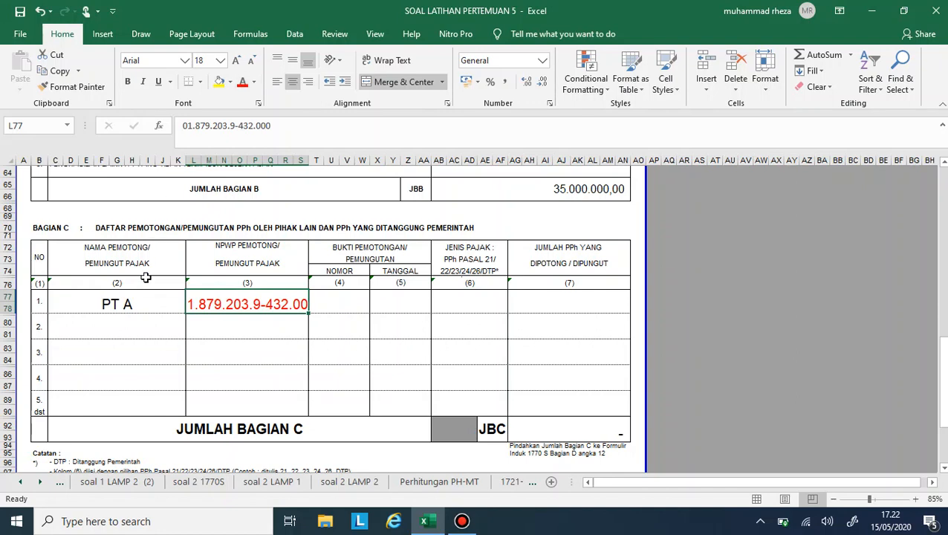
- Set the font size of all Bagian C rows, including the JUMLAH BAGIAN C row, to 14
{"action": "left_click_drag", "start_coordinate": [142, 294], "coordinate": [527, 423]}
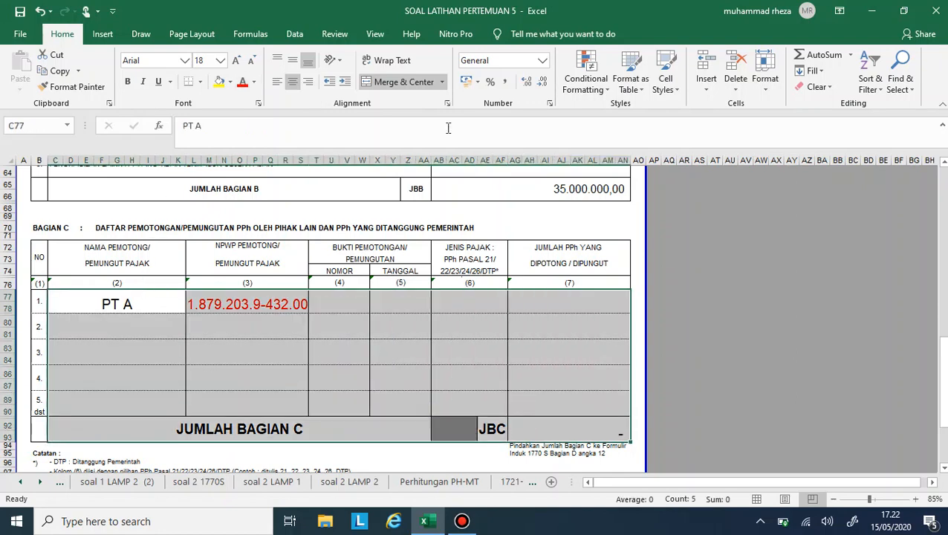
{"action": "left_click", "coordinate": [255, 58]}
{"action": "left_click", "coordinate": [255, 58]}
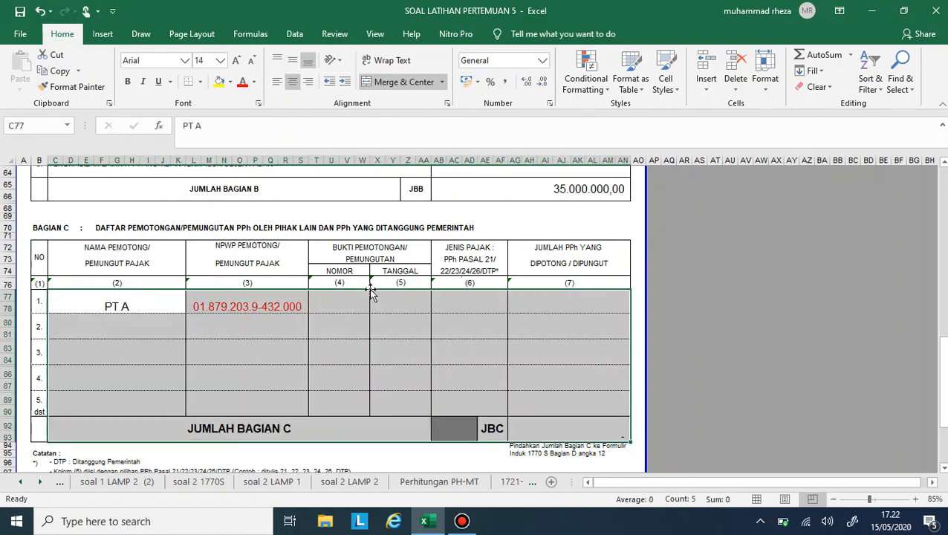
- Enter 1.1-7.2019.1 as the BUKTI PEMOTONGAN NOMOR for PT A in Bagian C
{"action": "left_click", "coordinate": [354, 298]}
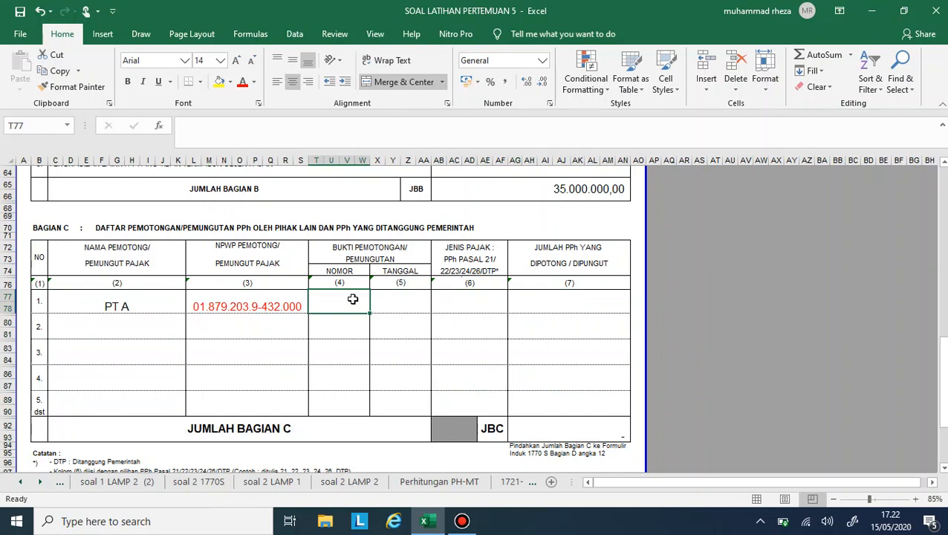
{"action": "type", "text": "1.1-"}
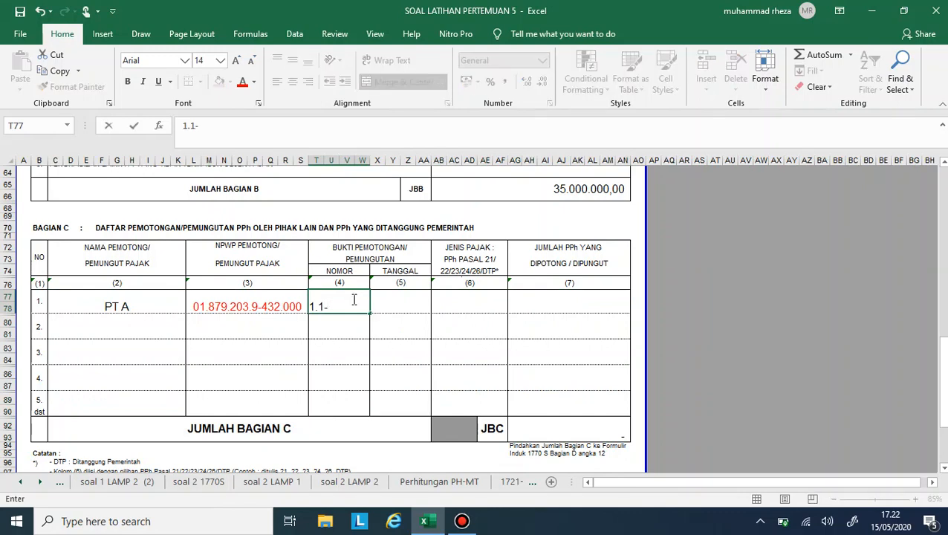
{"action": "type", "text": "7.2019.1"}
{"action": "key", "text": "Return"}
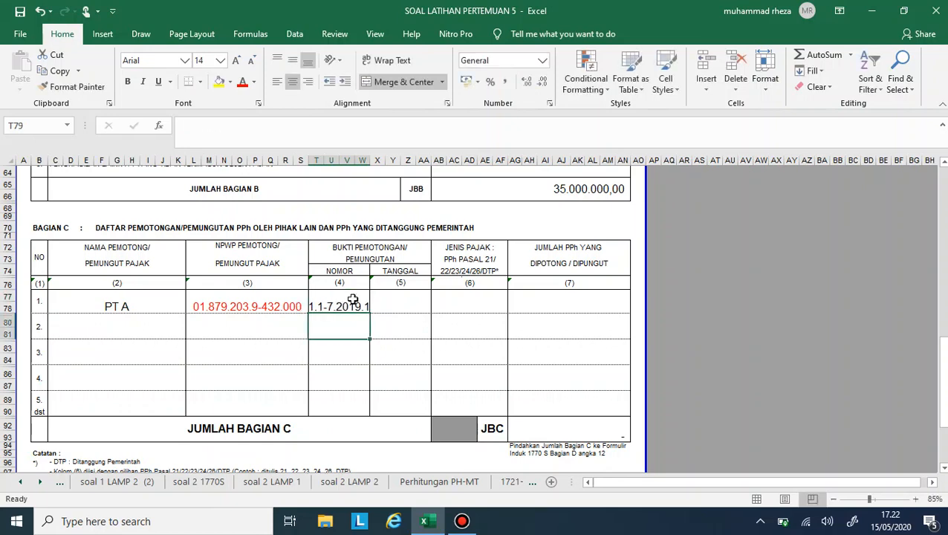
- Enter 30 Juli 2019 as the slip's TANGGAL and 21 as its JENIS PAJAK in the PT A row of Bagian C
{"action": "left_click", "coordinate": [403, 309]}
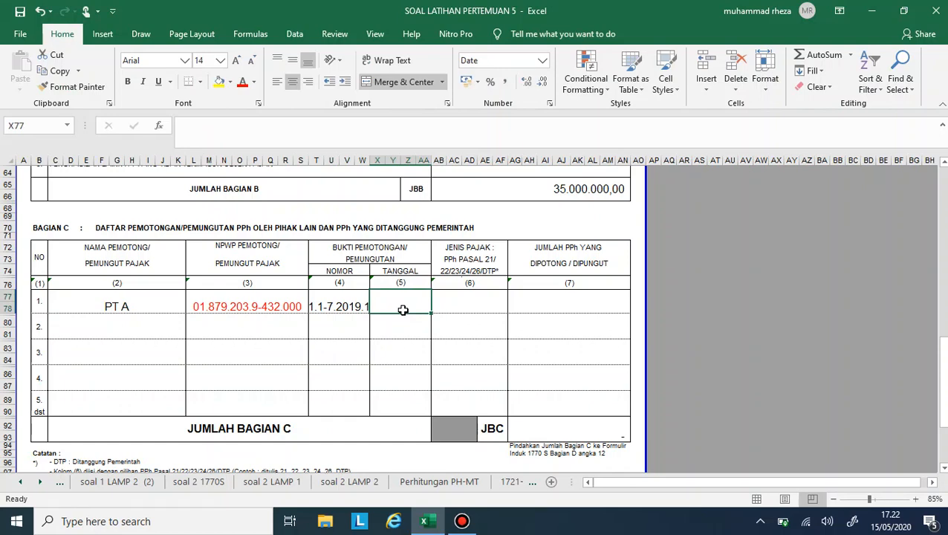
{"action": "type", "text": "30"}
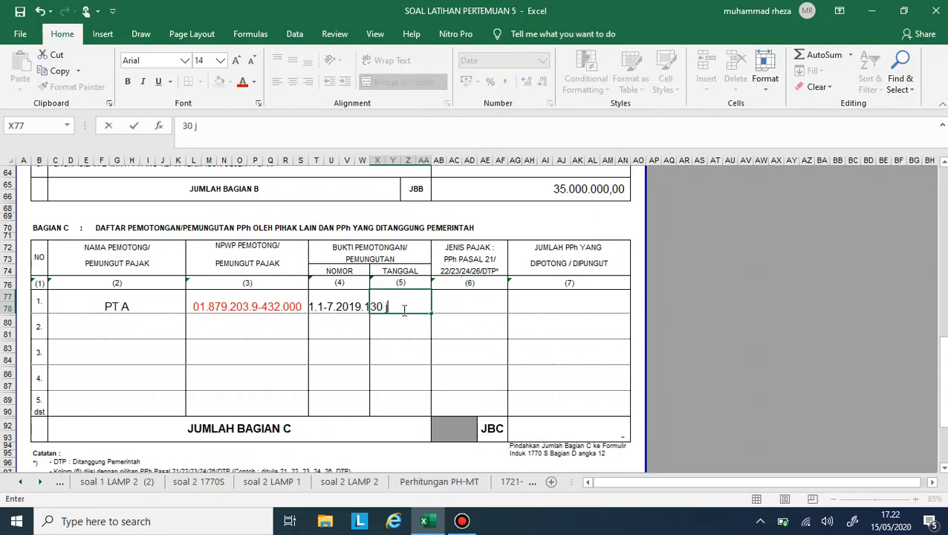
{"action": "type", "text": " Juli 2019"}
{"action": "key", "text": "Return"}
{"action": "left_click", "coordinate": [471, 304]}
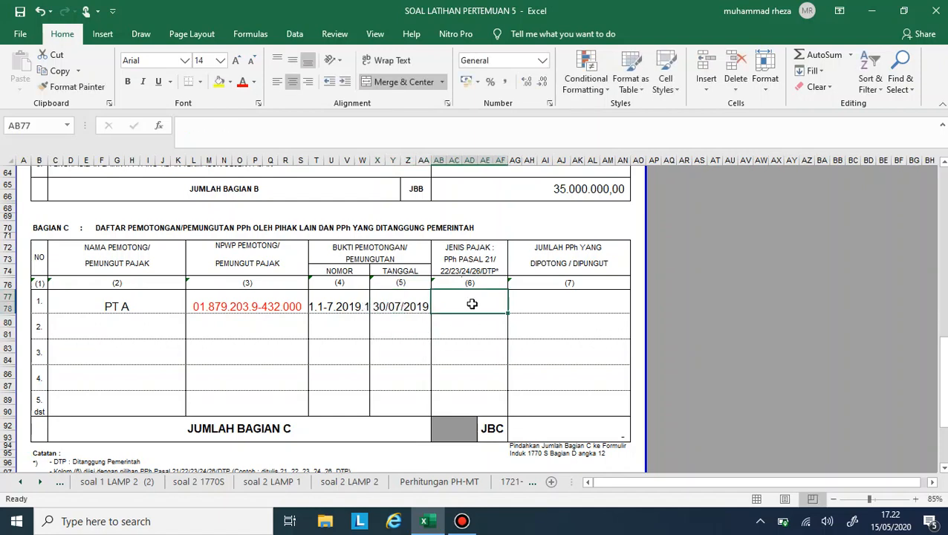
{"action": "type", "text": "21"}
- Select the JUMLAH PPh cell in the PT A row and look up the PPh Pasal 21 withheld on PT A's 1721-A1 slip
{"action": "left_click", "coordinate": [559, 302]}
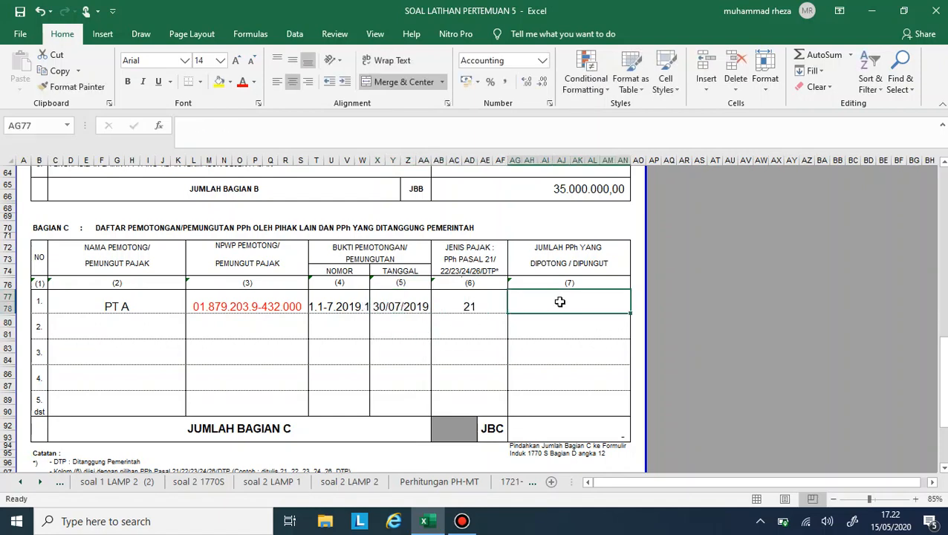
{"action": "left_click", "coordinate": [40, 482]}
{"action": "left_click", "coordinate": [40, 482]}
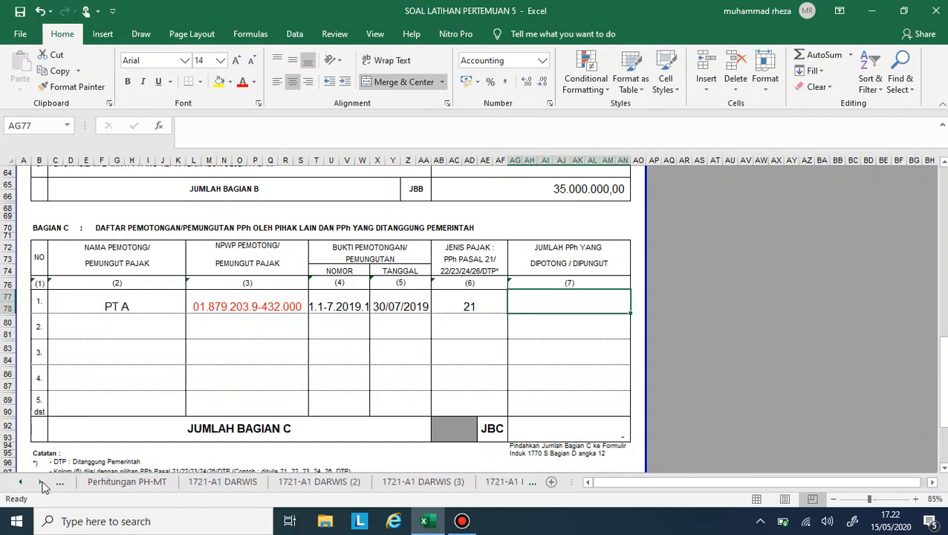
{"action": "left_click", "coordinate": [40, 482]}
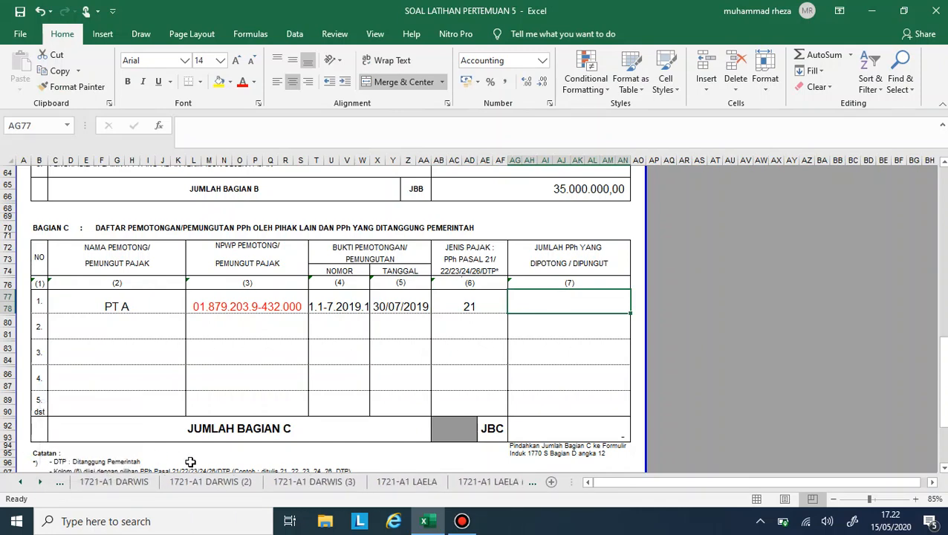
{"action": "left_click", "coordinate": [114, 482]}
{"action": "scroll", "coordinate": [364, 369], "scroll_direction": "down", "scroll_amount": 3}
{"action": "scroll", "coordinate": [364, 369], "scroll_direction": "down", "scroll_amount": 12}
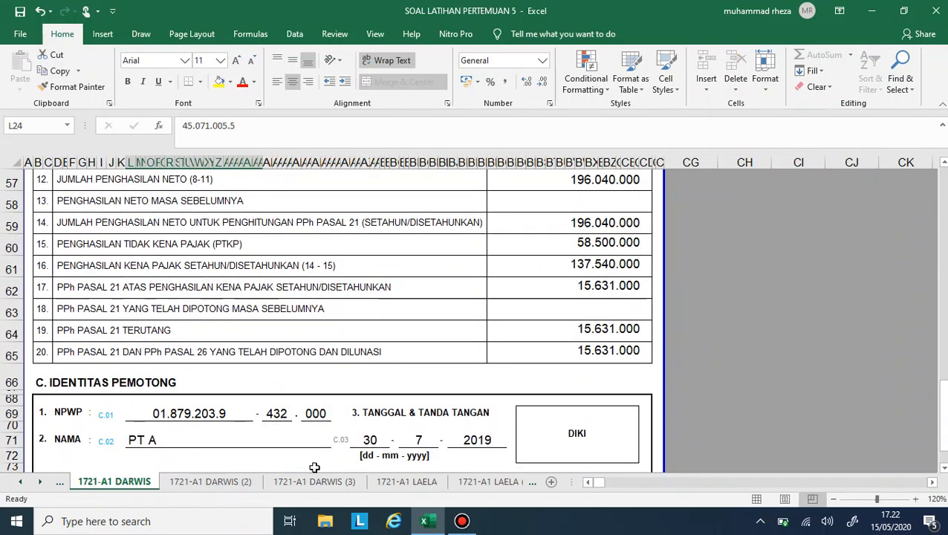
- Return to soal 1 LAMP 1 and enter 15631000 as the JUMLAH PPh YANG DIPOTONG for PT A
{"action": "left_click", "coordinate": [16, 484]}
{"action": "left_click", "coordinate": [17, 485]}
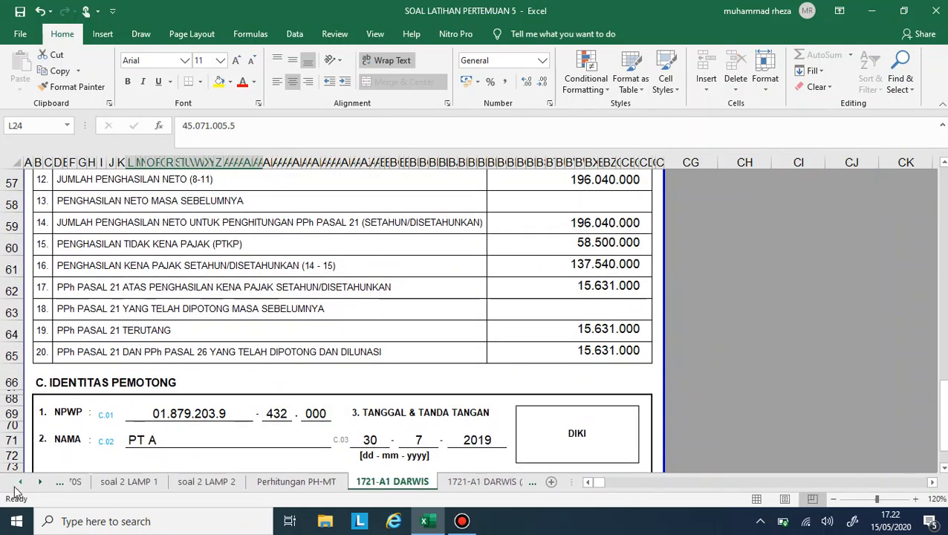
{"action": "left_click", "coordinate": [16, 484]}
{"action": "left_click", "coordinate": [16, 485]}
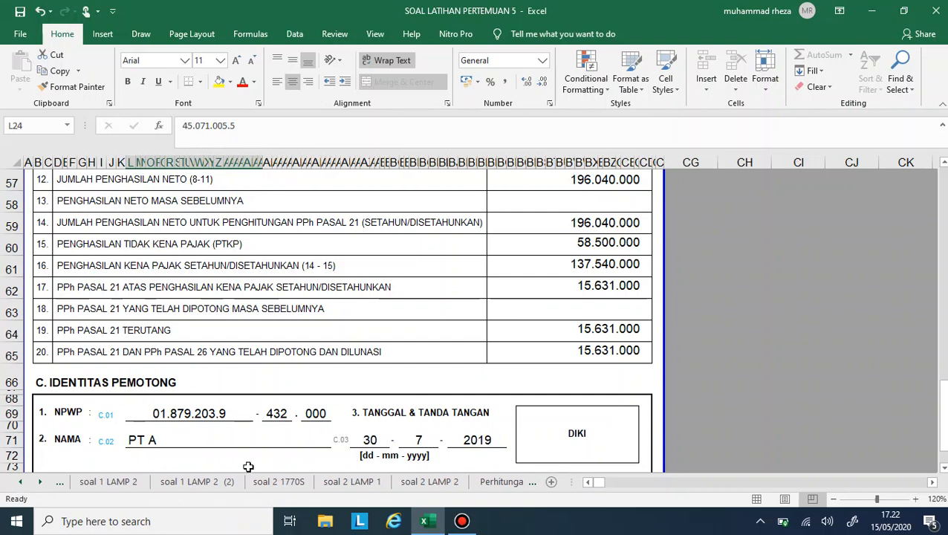
{"action": "left_click", "coordinate": [105, 483]}
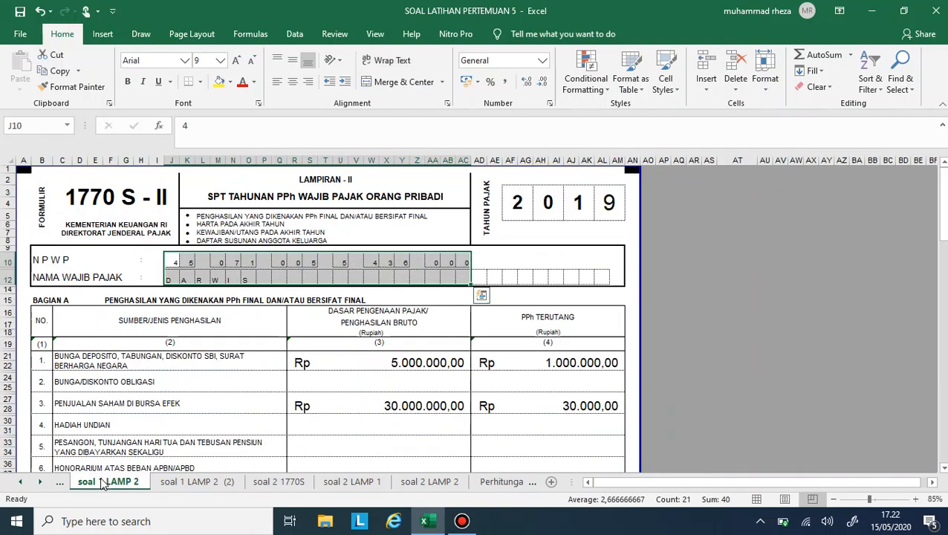
{"action": "left_click", "coordinate": [17, 484]}
{"action": "left_click", "coordinate": [143, 484]}
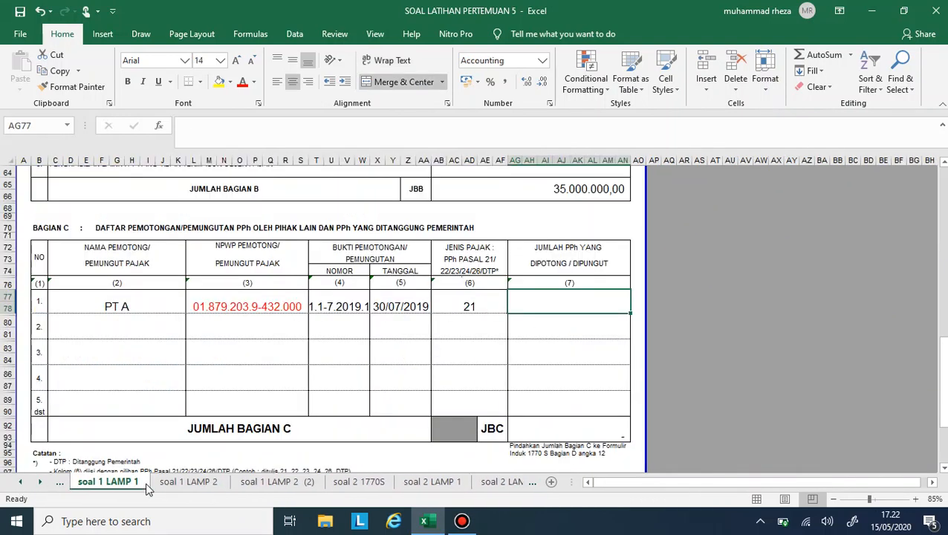
{"action": "type", "text": "15631000"}
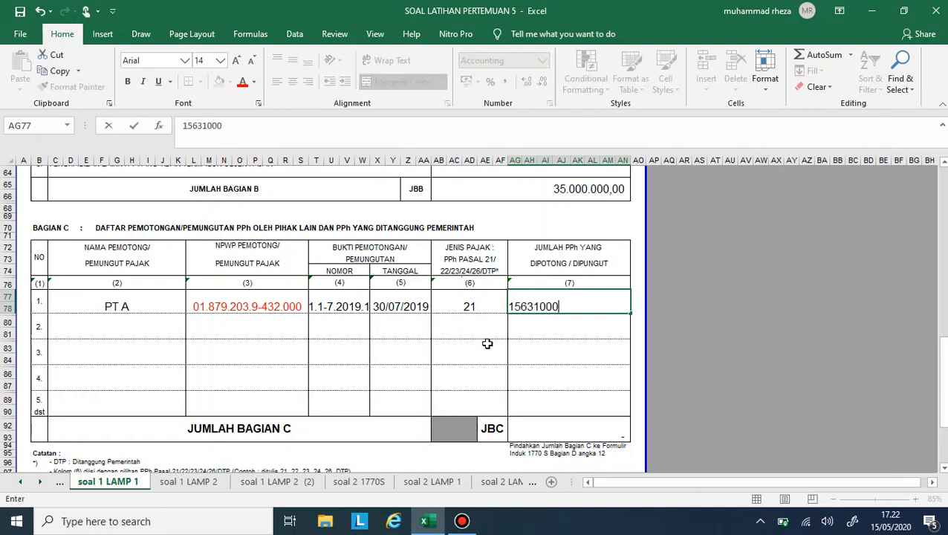
{"action": "key", "text": "Return"}
{"action": "key", "text": "Return"}
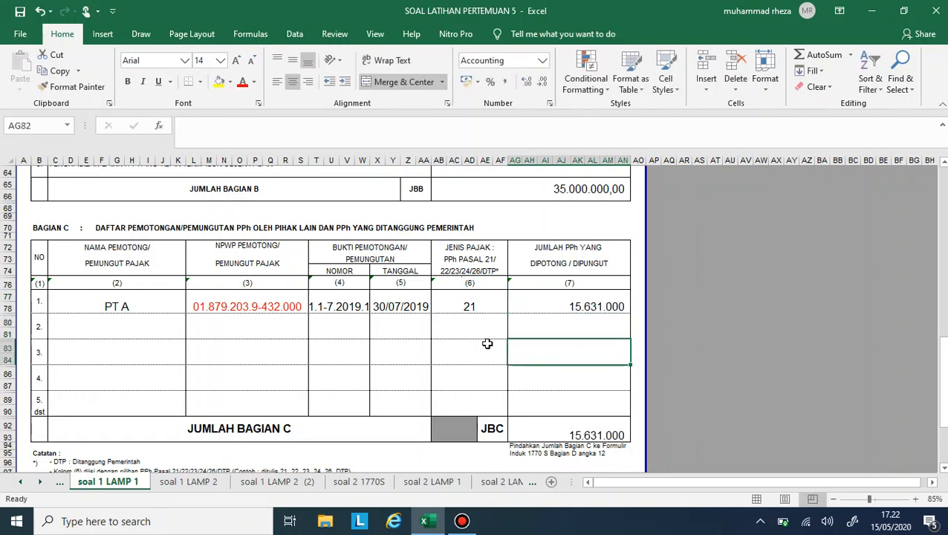
- Check the husband's second 1721-A1 slip, issued by PT B, for PPh Pasal 21 withheld
{"action": "left_click", "coordinate": [41, 483]}
{"action": "left_click", "coordinate": [44, 485]}
{"action": "left_click", "coordinate": [44, 485]}
{"action": "left_click", "coordinate": [43, 485]}
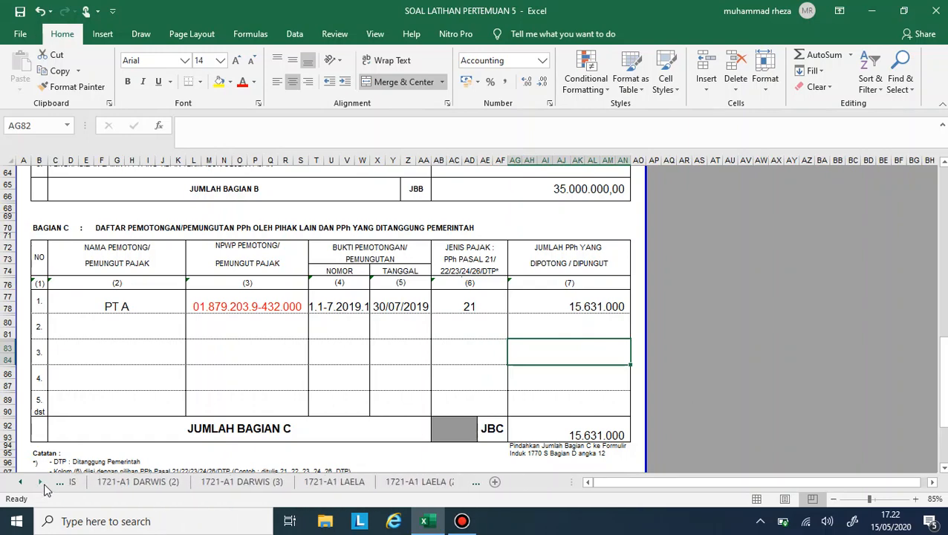
{"action": "left_click", "coordinate": [148, 485]}
{"action": "scroll", "coordinate": [187, 334], "scroll_direction": "down", "scroll_amount": 5}
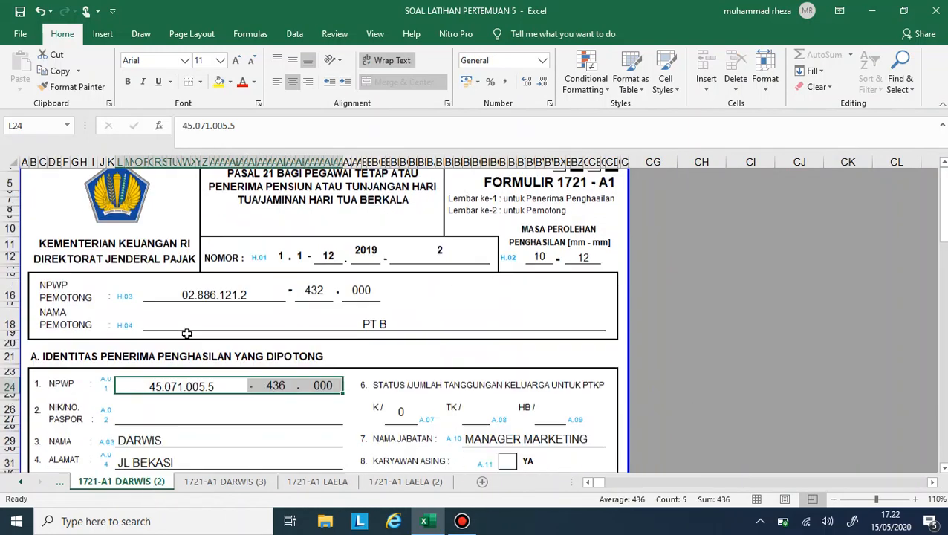
{"action": "scroll", "coordinate": [187, 334], "scroll_direction": "down", "scroll_amount": 10}
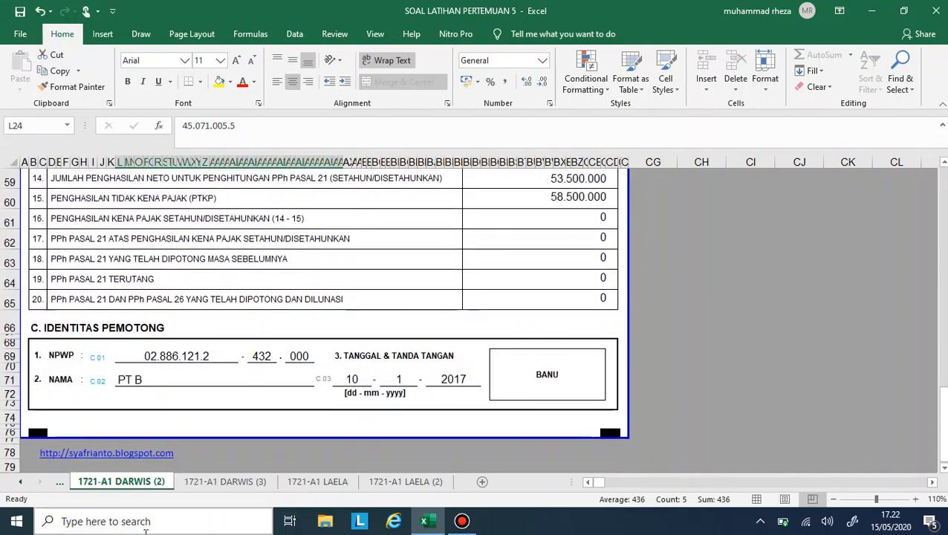
- Check the husband's third 1721-A1 slip, from UNIV A, for its number, NPWP pemotong, date and PPh Pasal 21 withheld
{"action": "left_click", "coordinate": [211, 483]}
{"action": "scroll", "coordinate": [386, 335], "scroll_direction": "down", "scroll_amount": 4}
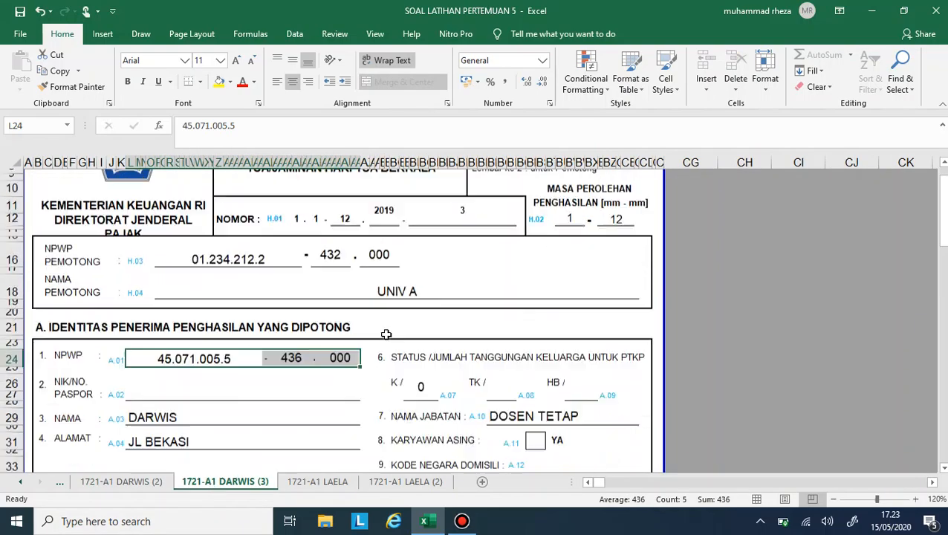
{"action": "scroll", "coordinate": [386, 335], "scroll_direction": "down", "scroll_amount": 15}
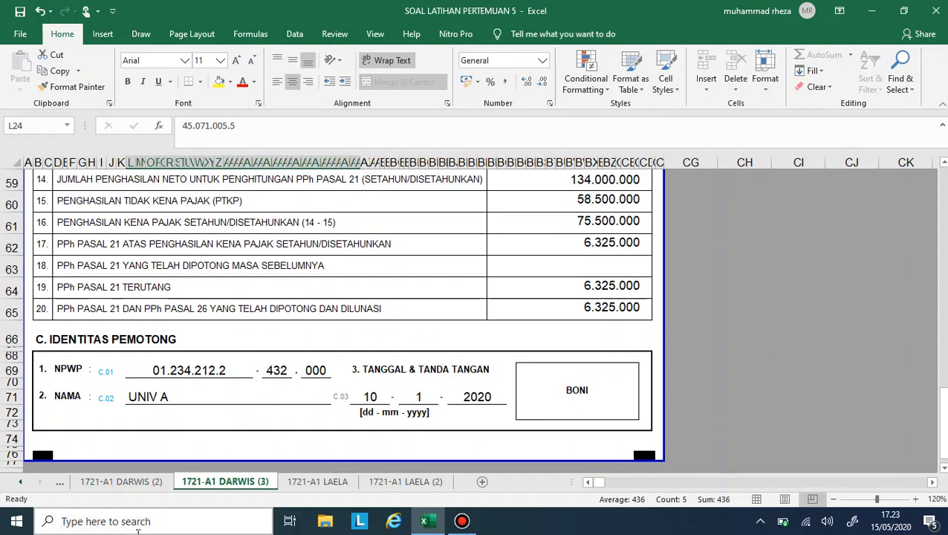
- Return to soal 1 LAMP 1 and enter UNIV A as the NAMA PEMOTONG in row 2 of Bagian C
{"action": "left_click", "coordinate": [18, 483]}
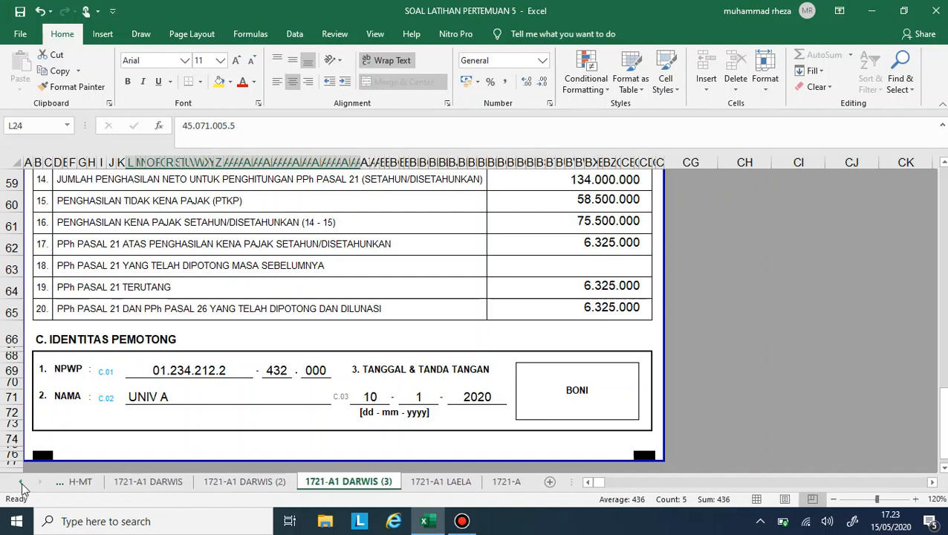
{"action": "left_click", "coordinate": [18, 483]}
{"action": "left_click", "coordinate": [18, 483]}
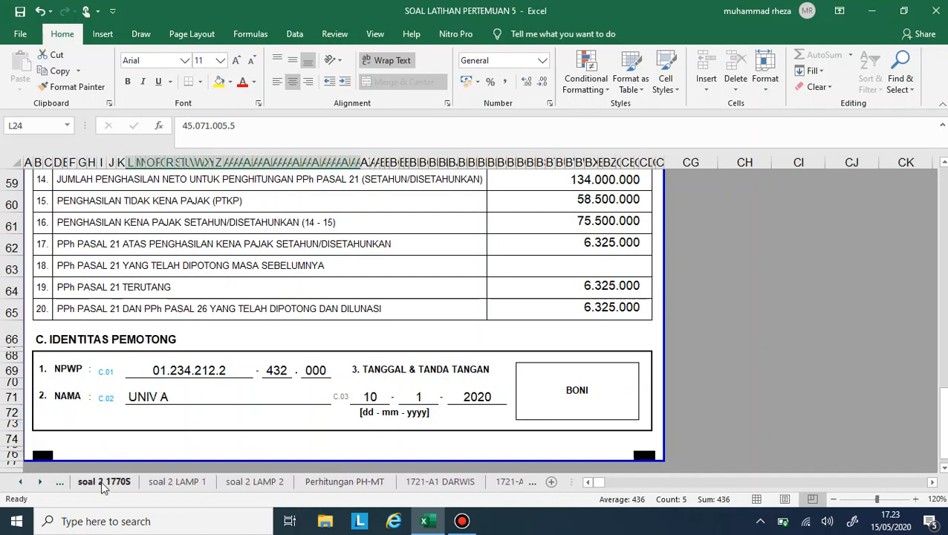
{"action": "left_click", "coordinate": [101, 481]}
{"action": "left_click", "coordinate": [20, 482]}
{"action": "left_click", "coordinate": [20, 482]}
{"action": "left_click", "coordinate": [20, 482]}
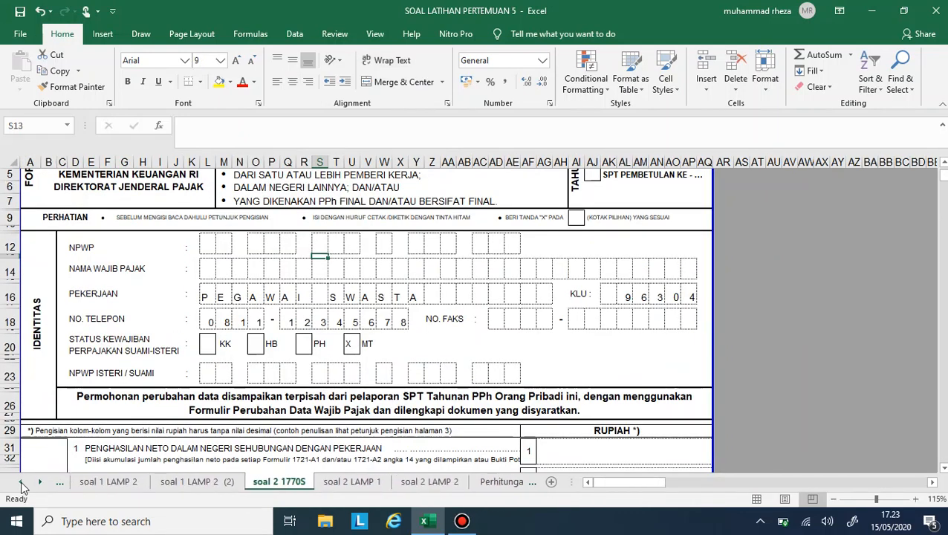
{"action": "left_click", "coordinate": [87, 482]}
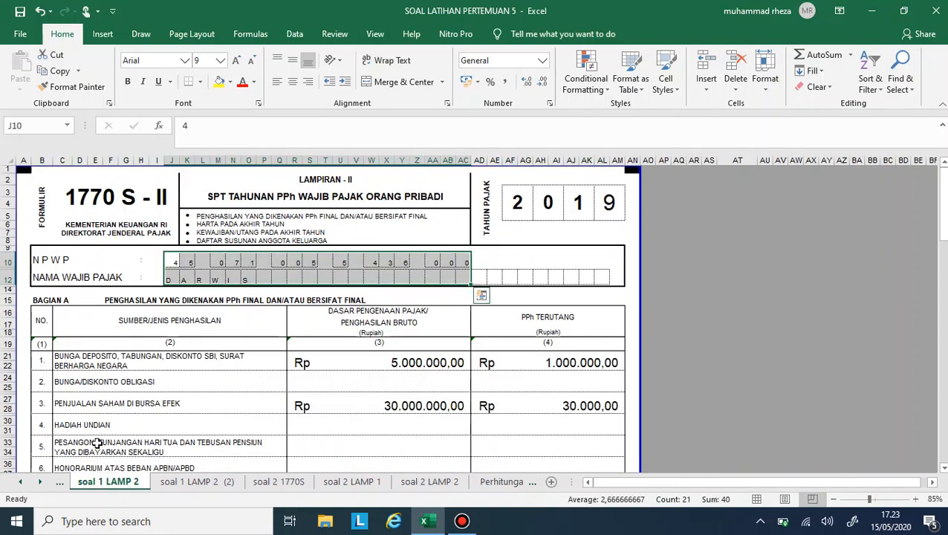
{"action": "left_click", "coordinate": [21, 483]}
{"action": "left_click", "coordinate": [102, 481]}
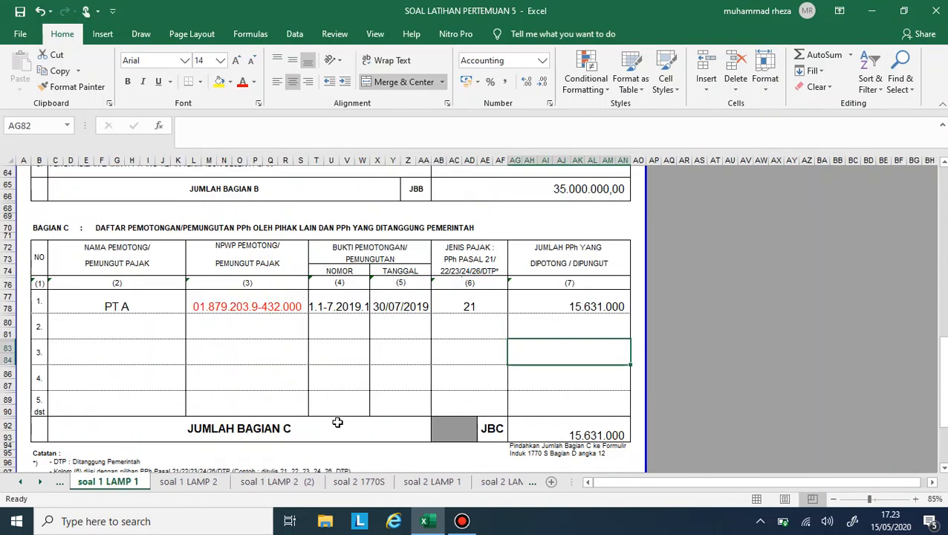
{"action": "scroll", "coordinate": [341, 401], "scroll_direction": "down", "scroll_amount": 1}
{"action": "left_click", "coordinate": [149, 261]}
{"action": "type", "text": "u"}
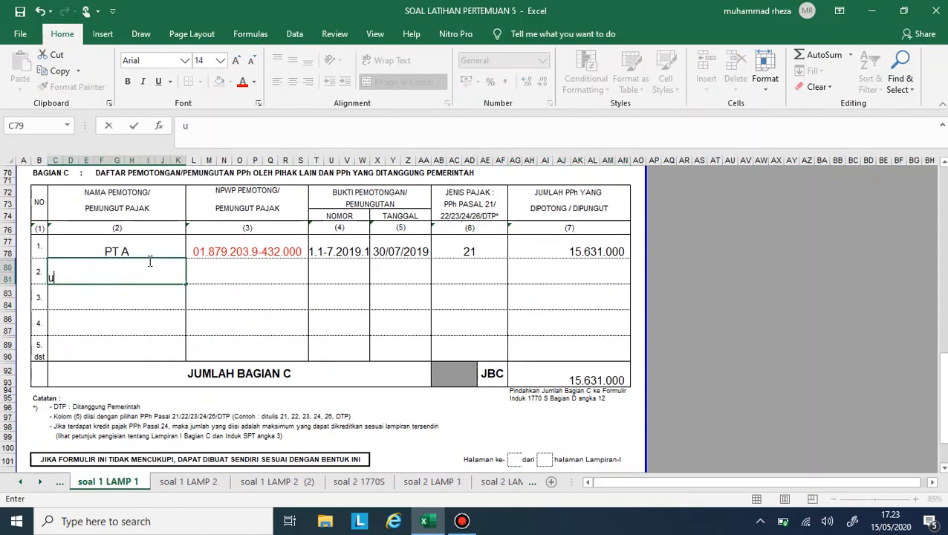
{"action": "key", "text": "BackSpace"}
{"action": "type", "text": "UNIV A"}
{"action": "key", "text": "Tab"}
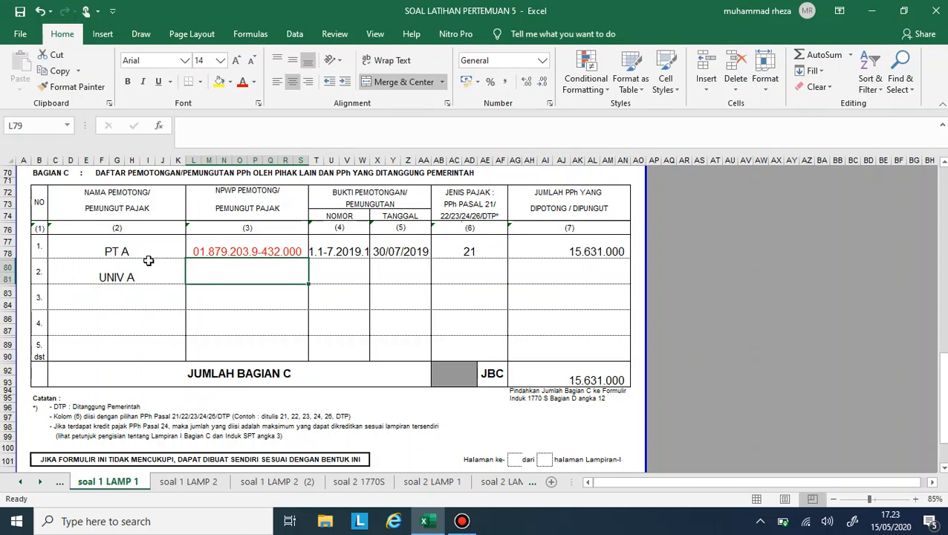
- Enter UNIV A's tax number from its slip as the NPWP PEMOTONG in row 2 of Bagian C
{"action": "type", "text": "01.234.212.2"}
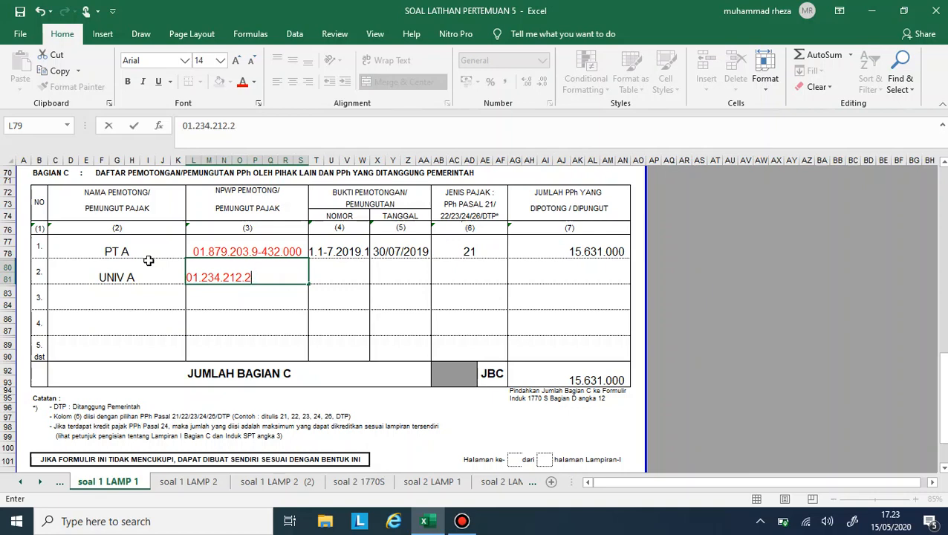
{"action": "type", "text": "-432.000"}
{"action": "key", "text": "Tab"}
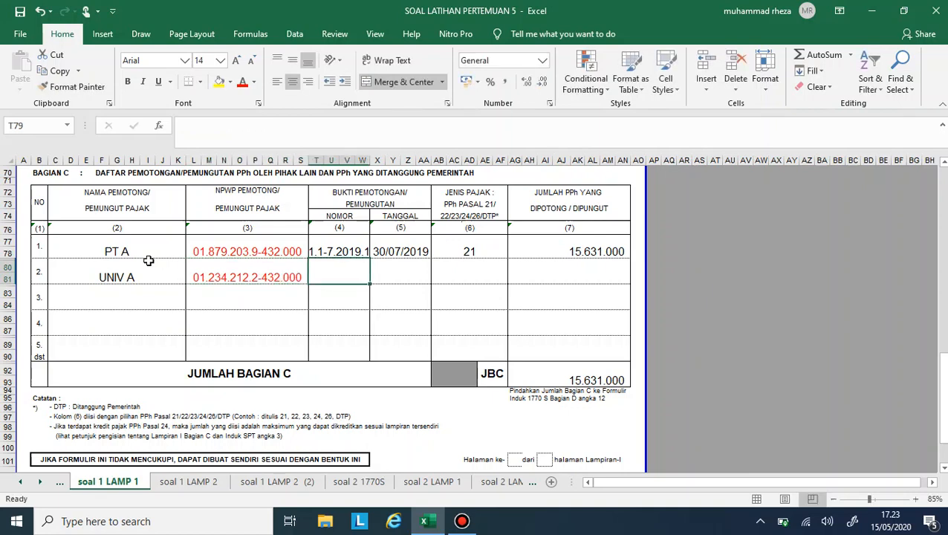
- Enter 1.1-12.2019.3 as the BUKTI PEMOTONGAN NOMOR for UNIV A in Bagian C
{"action": "type", "text": "1.1-"}
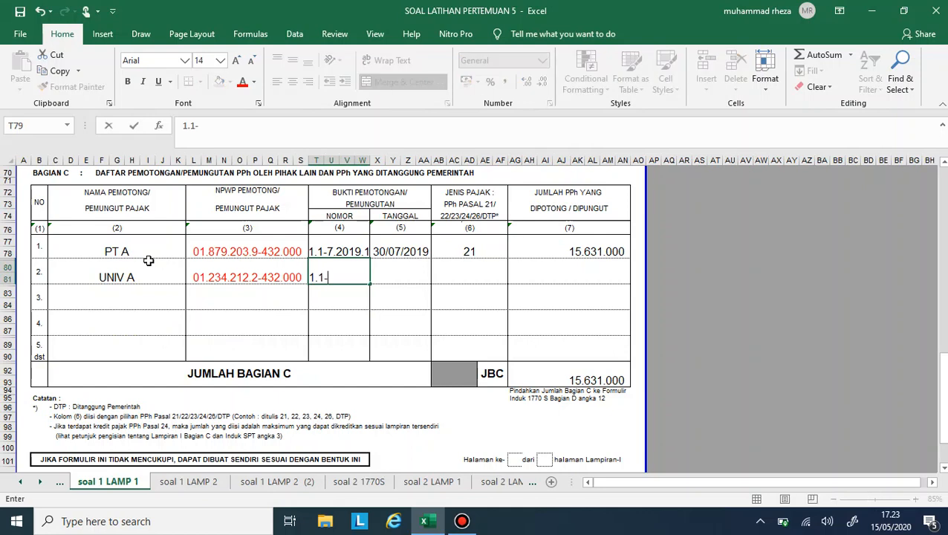
{"action": "type", "text": "12.2019"}
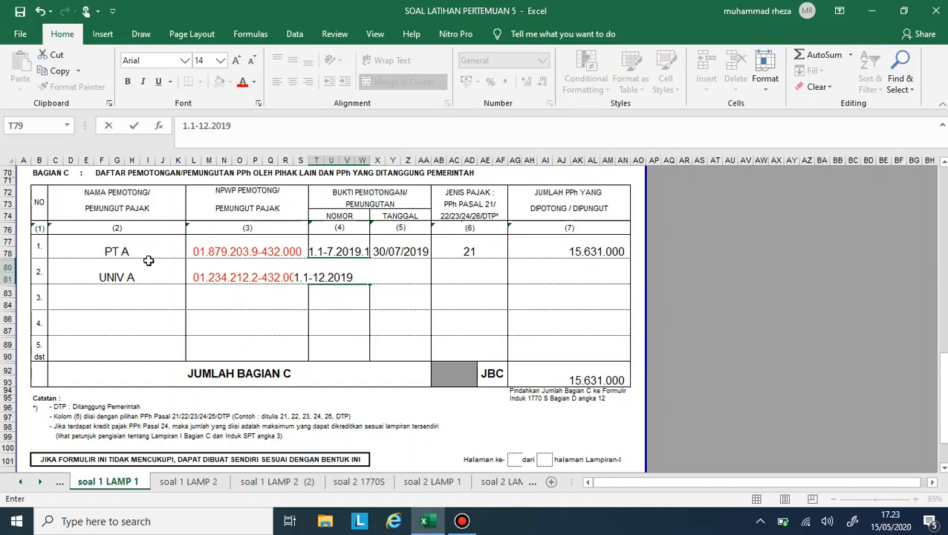
{"action": "type", "text": "2"}
{"action": "key", "text": "Tab"}
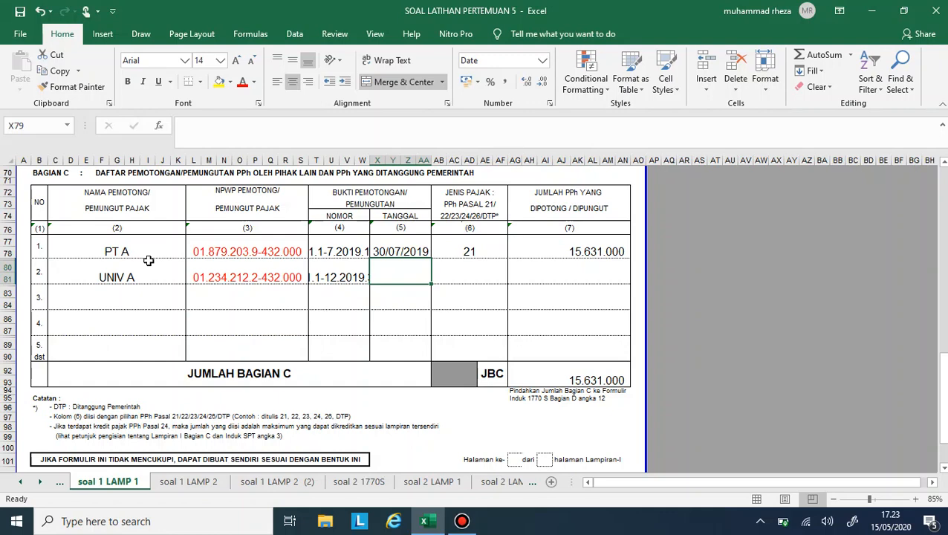
- Enter 10/01/2020 as the TANGGAL and 21 as the JENIS PAJAK in the UNIV A row of Bagian C
{"action": "type", "text": "10/"}
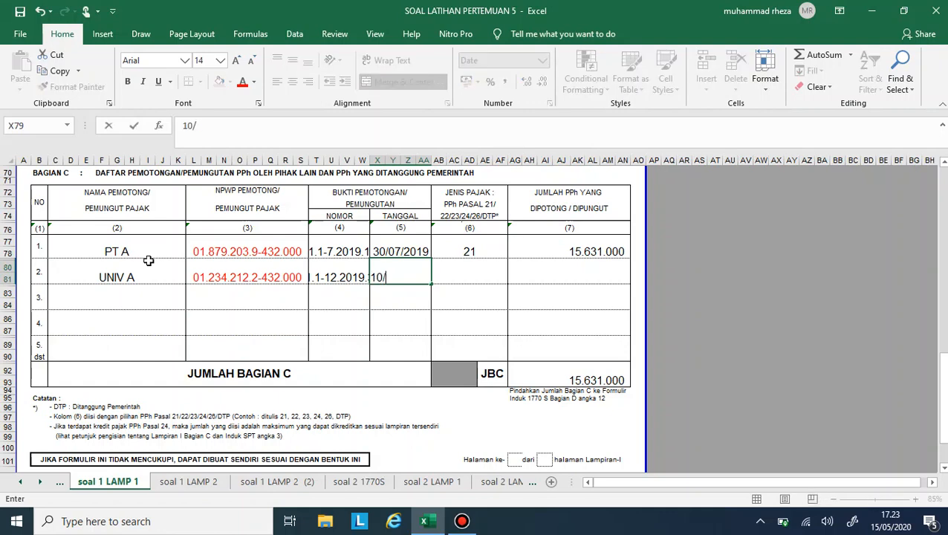
{"action": "type", "text": "01/2020"}
{"action": "key", "text": "Tab"}
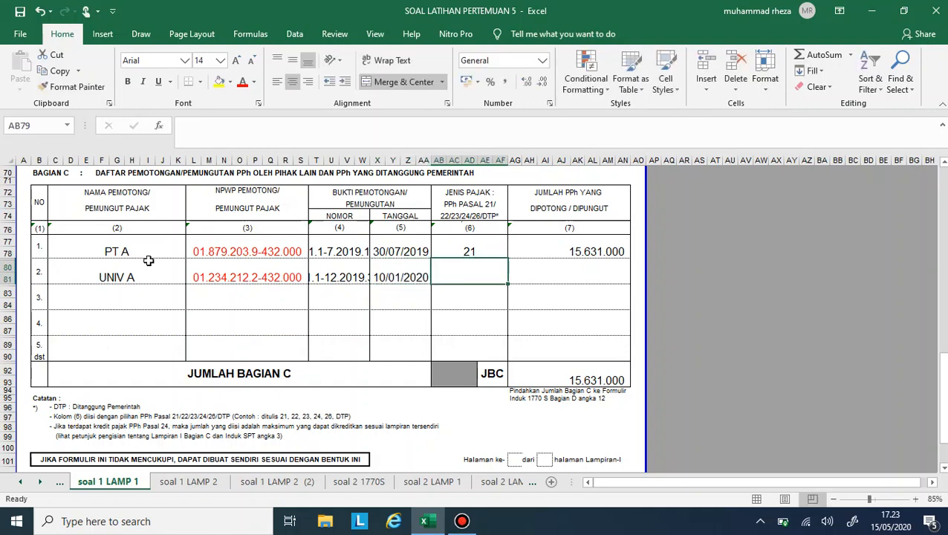
{"action": "type", "text": "21"}
{"action": "key", "text": "Tab"}
- Link UNIV A's JUMLAH PPh YANG DIPOTONG cell to line 20, PPh Pasal 21 withheld, on the UNIV A 1721-A1 slip
{"action": "left_click", "coordinate": [40, 485]}
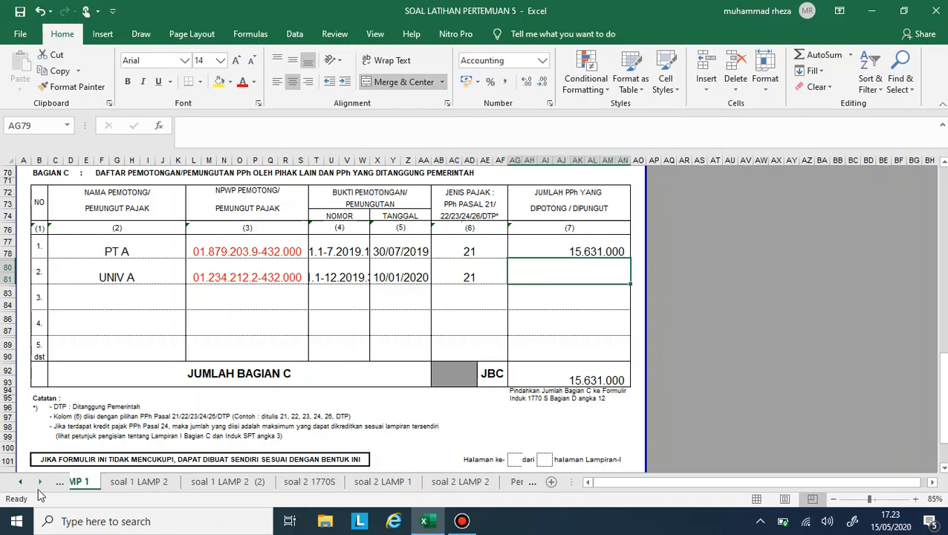
{"action": "left_click", "coordinate": [40, 485]}
{"action": "left_click", "coordinate": [40, 486]}
{"action": "type", "text": "="}
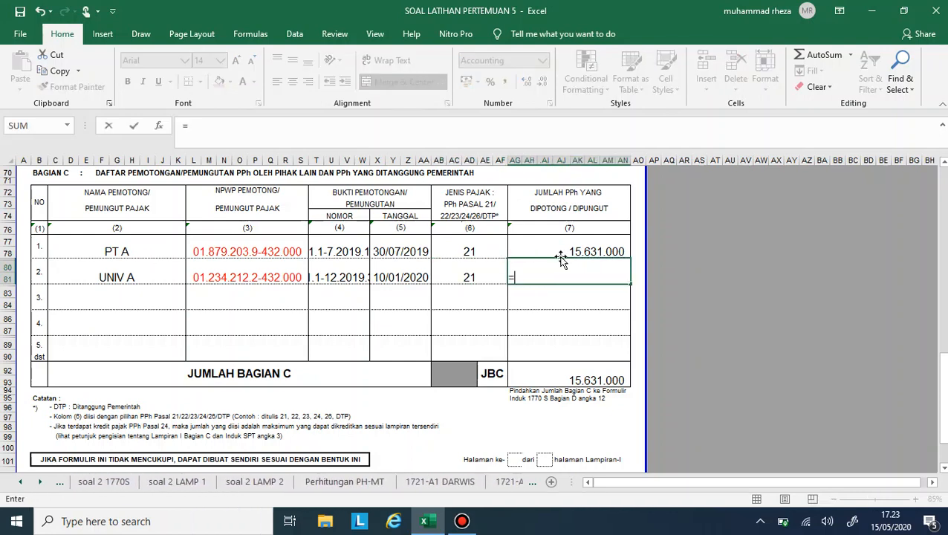
{"action": "left_click", "coordinate": [40, 483]}
{"action": "left_click", "coordinate": [40, 483]}
{"action": "left_click", "coordinate": [40, 483]}
{"action": "left_click", "coordinate": [40, 483]}
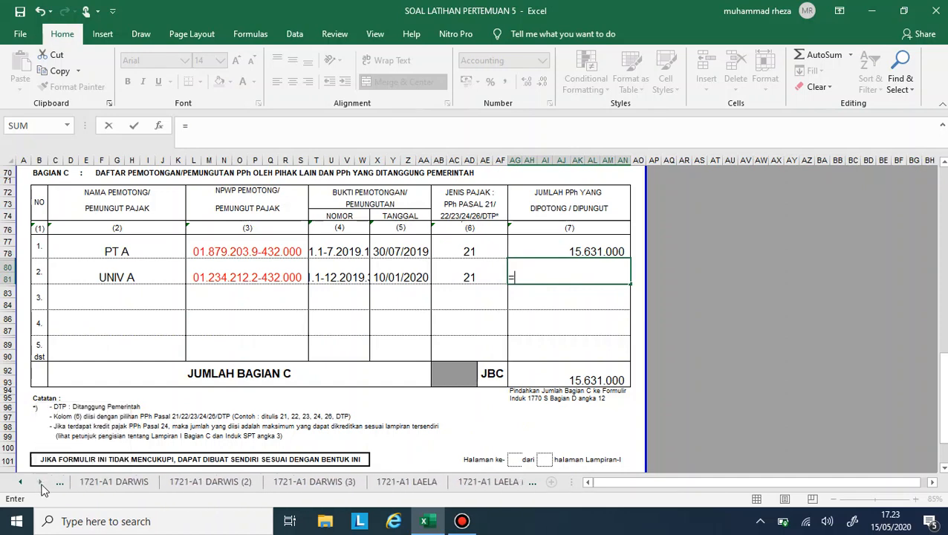
{"action": "left_click", "coordinate": [40, 483]}
{"action": "left_click", "coordinate": [225, 483]}
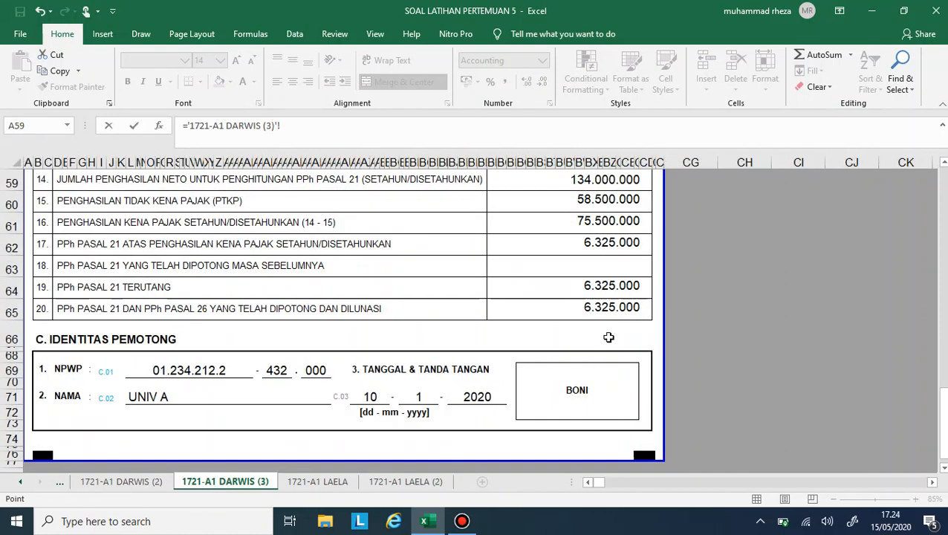
{"action": "left_click", "coordinate": [611, 315]}
{"action": "key", "text": "Return"}
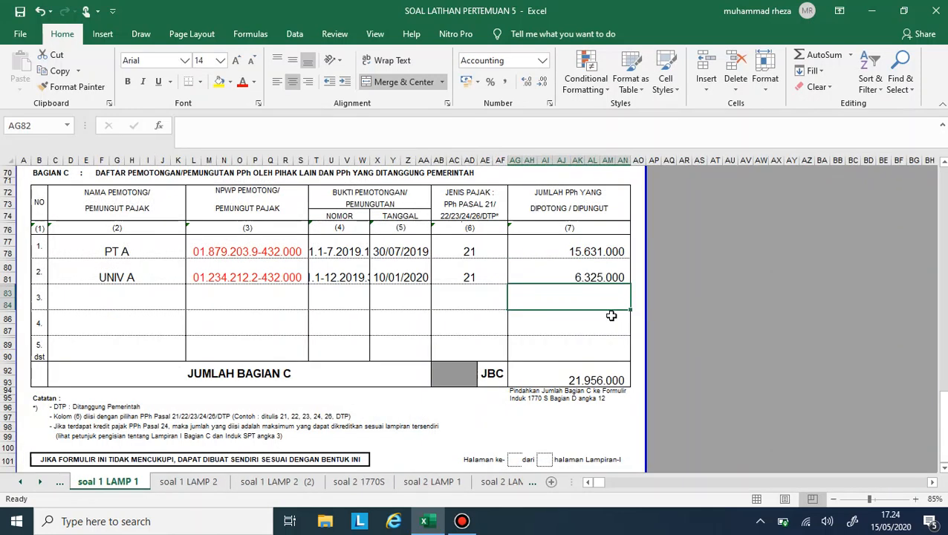
- Check the wife's first 1721-A1 slip for the withholder's name and NPWP, the slip number, the date and the PPh withheld
{"action": "key", "text": "Left"}
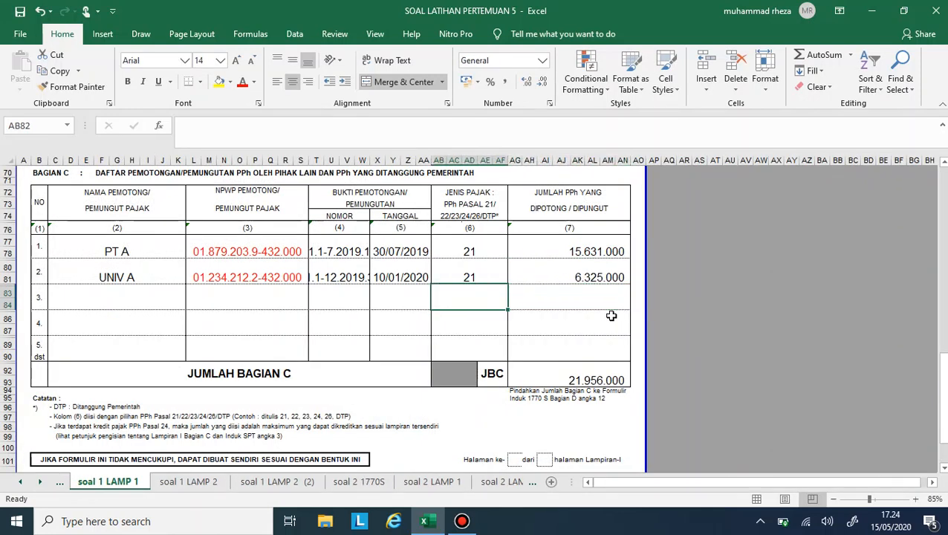
{"action": "left_click", "coordinate": [40, 483]}
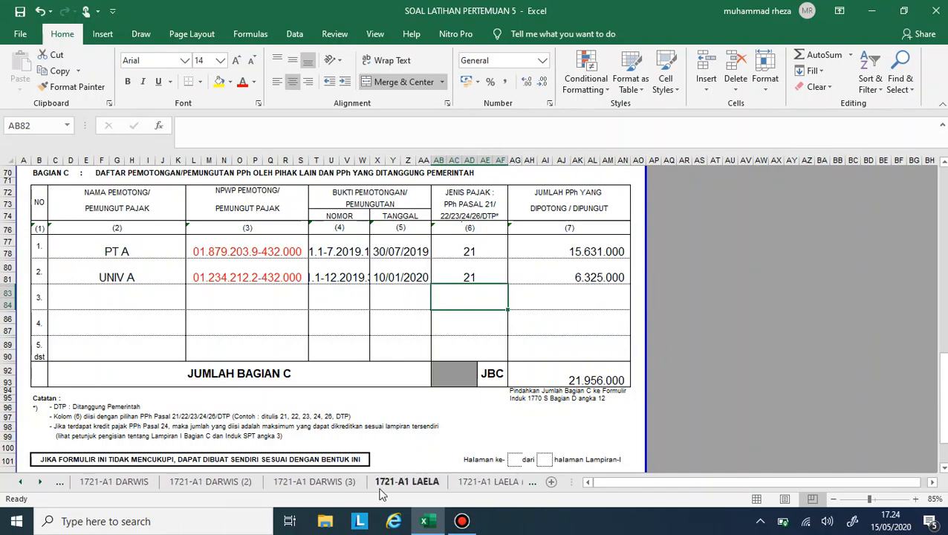
{"action": "left_click", "coordinate": [401, 483]}
{"action": "scroll", "coordinate": [392, 373], "scroll_direction": "down", "scroll_amount": 12}
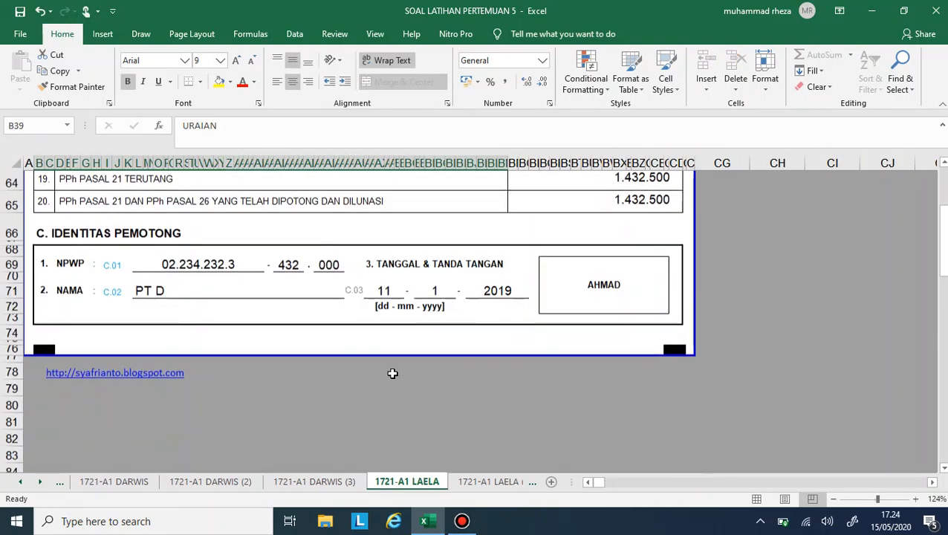
{"action": "scroll", "coordinate": [392, 373], "scroll_direction": "up", "scroll_amount": 14}
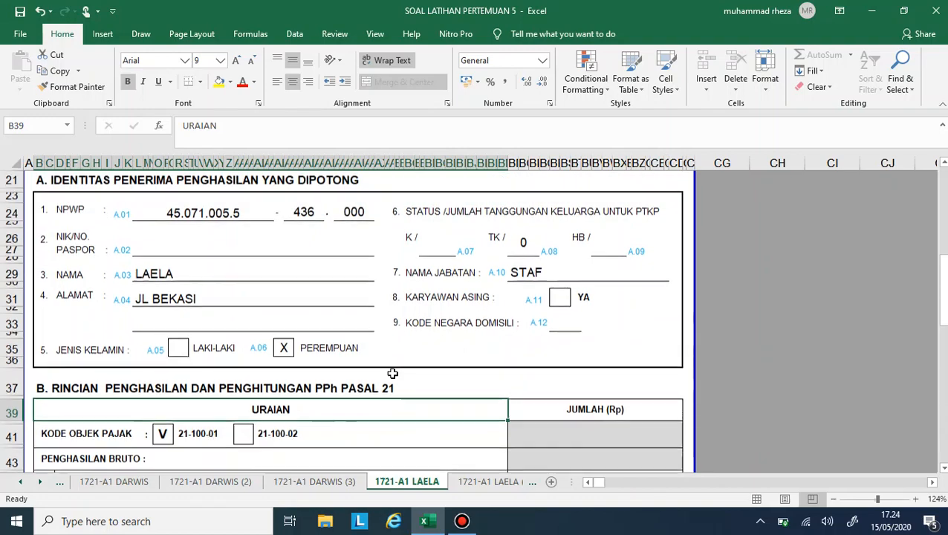
{"action": "scroll", "coordinate": [392, 373], "scroll_direction": "up", "scroll_amount": 4}
{"action": "scroll", "coordinate": [392, 373], "scroll_direction": "down", "scroll_amount": 17}
{"action": "scroll", "coordinate": [392, 373], "scroll_direction": "up", "scroll_amount": 1}
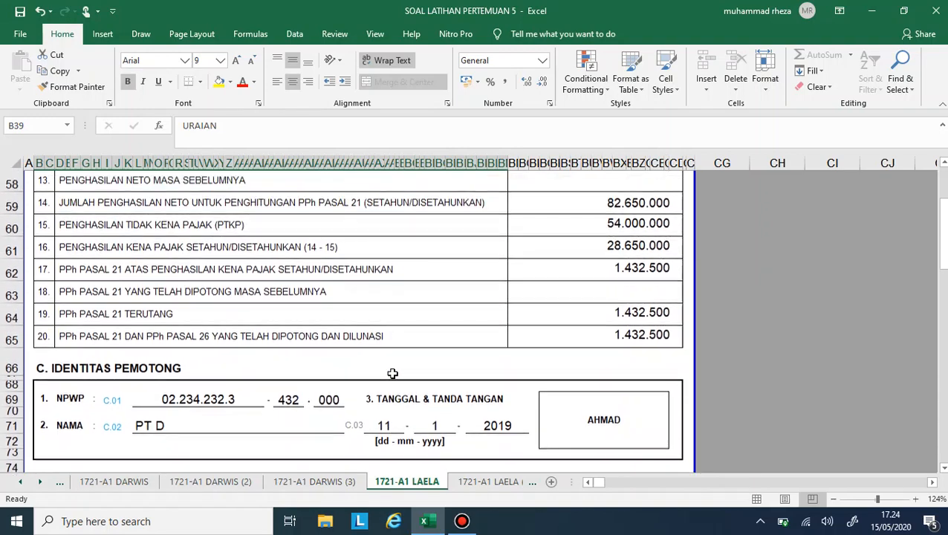
- Return to soal 1 LAMP 1 and enter PT D as the NAMA PEMOTONG in row 3 of Bagian C
{"action": "left_click", "coordinate": [20, 481]}
{"action": "left_click", "coordinate": [20, 482]}
{"action": "left_click", "coordinate": [20, 482]}
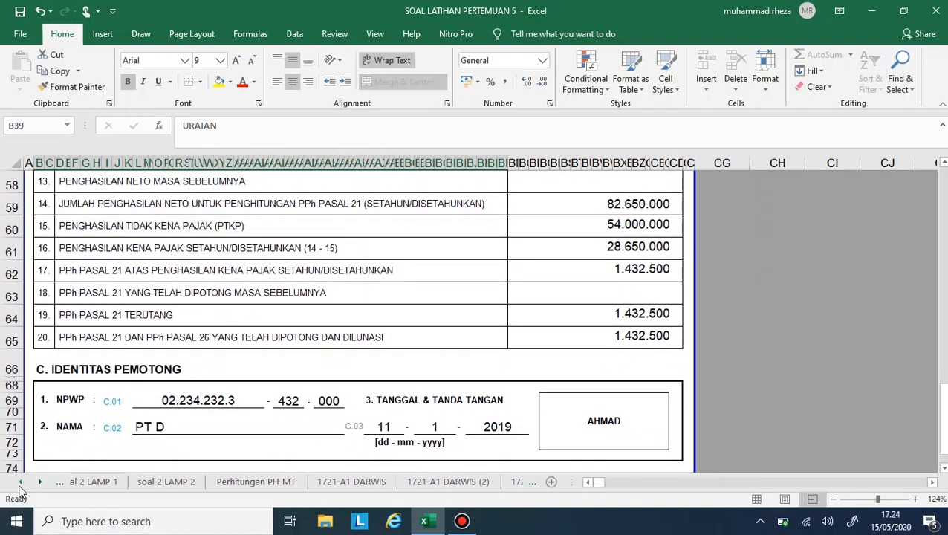
{"action": "left_click", "coordinate": [20, 482]}
{"action": "left_click", "coordinate": [21, 482]}
{"action": "left_click", "coordinate": [20, 481]}
{"action": "left_click", "coordinate": [20, 482]}
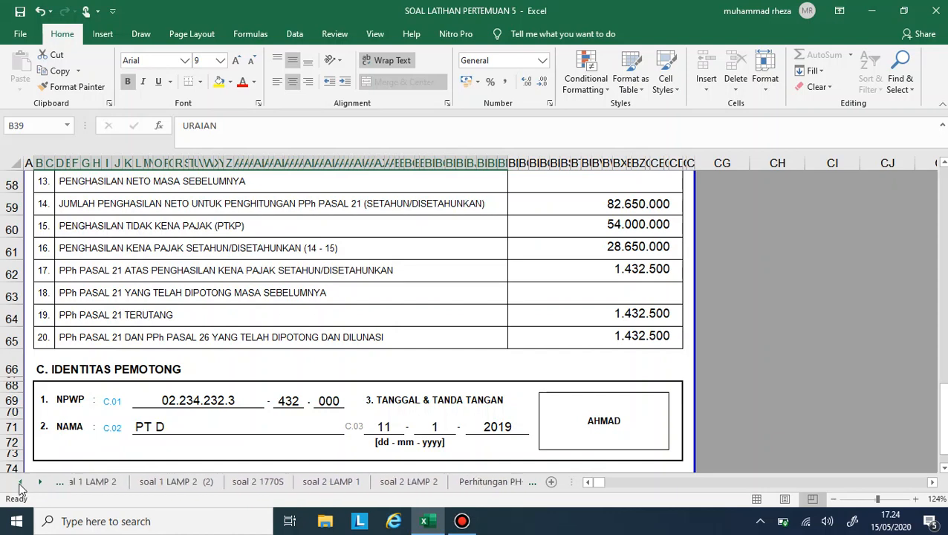
{"action": "left_click", "coordinate": [20, 481]}
{"action": "left_click", "coordinate": [83, 485]}
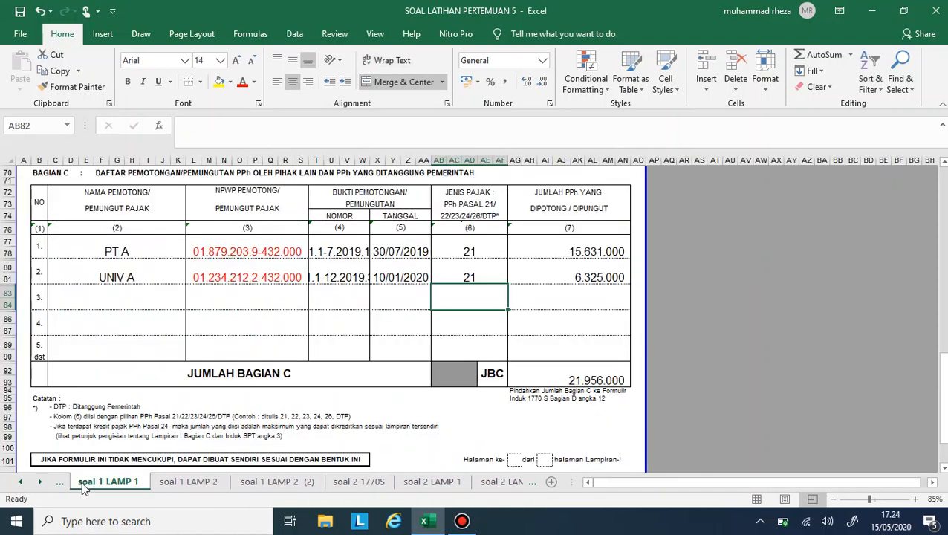
{"action": "left_click", "coordinate": [89, 301]}
{"action": "type", "text": "PT "}
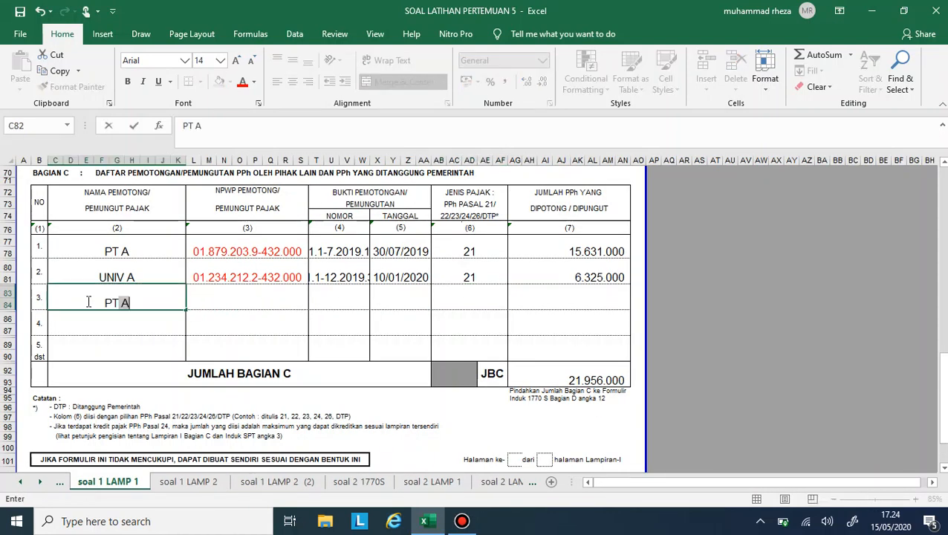
{"action": "type", "text": "D"}
{"action": "key", "text": "Tab"}
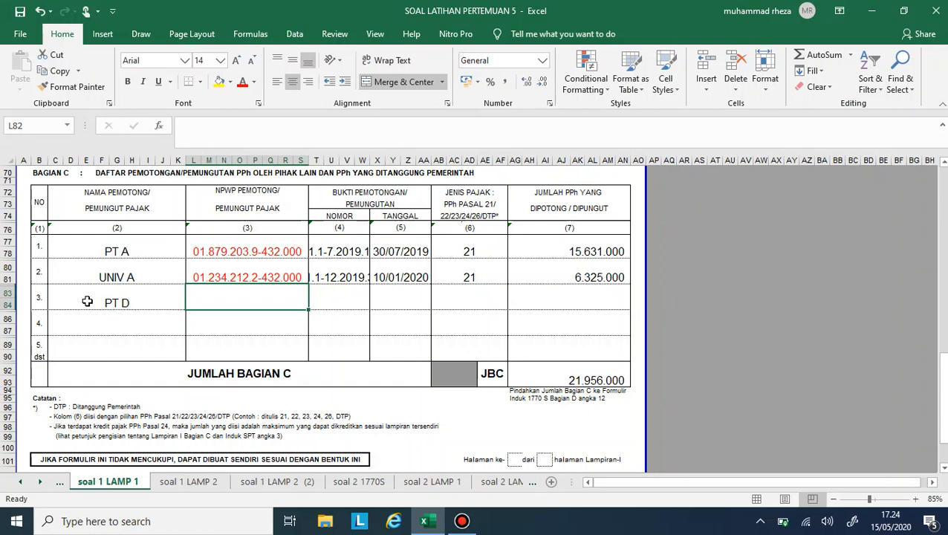
- Enter PT D's NPWP in the NPWP PEMOTONG column of row 3 in Bagian C
{"action": "type", "text": "02.23"}
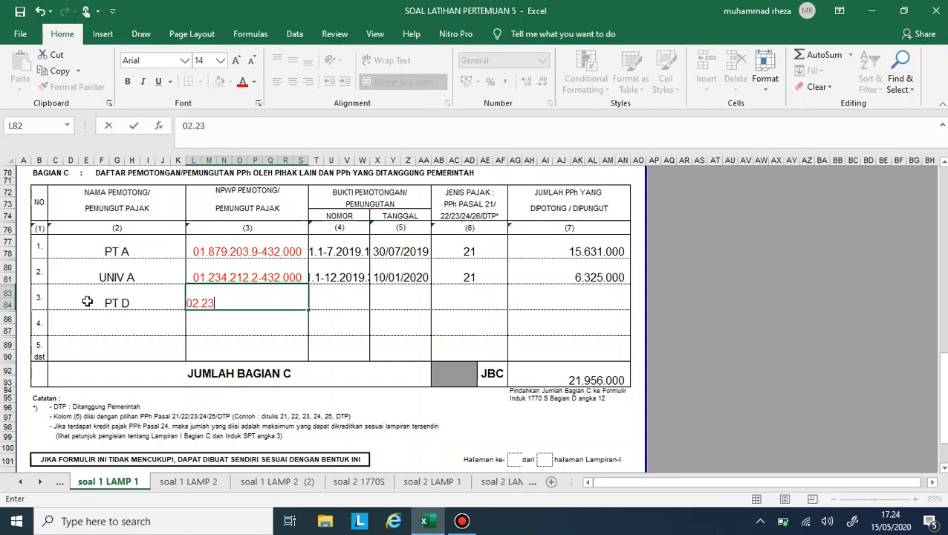
{"action": "type", "text": "4."}
{"action": "type", "text": "232.3-432"}
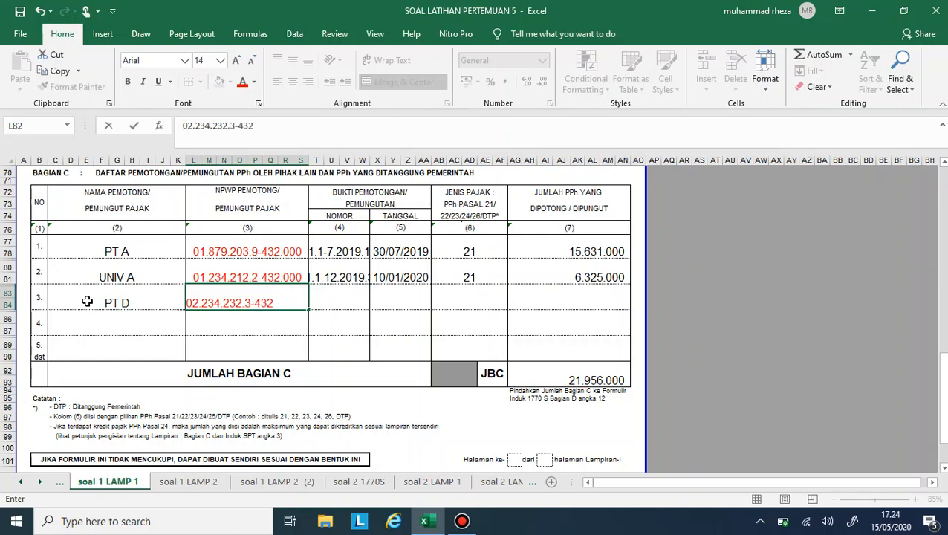
{"action": "type", "text": ".000"}
{"action": "key", "text": "Tab"}
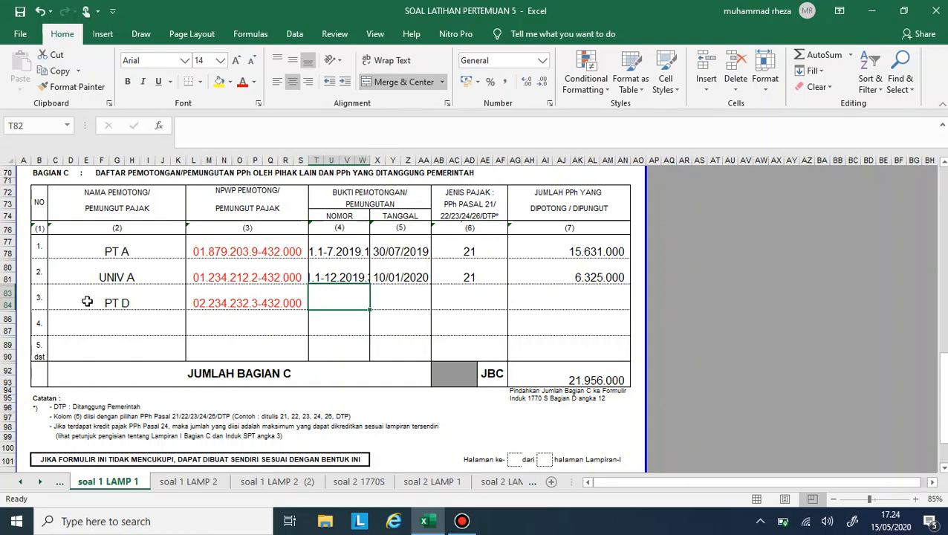
- Enter 1.1-12.2019.3 as the withholding slip NOMOR in the PT D row of Bagian C
{"action": "type", "text": "1."}
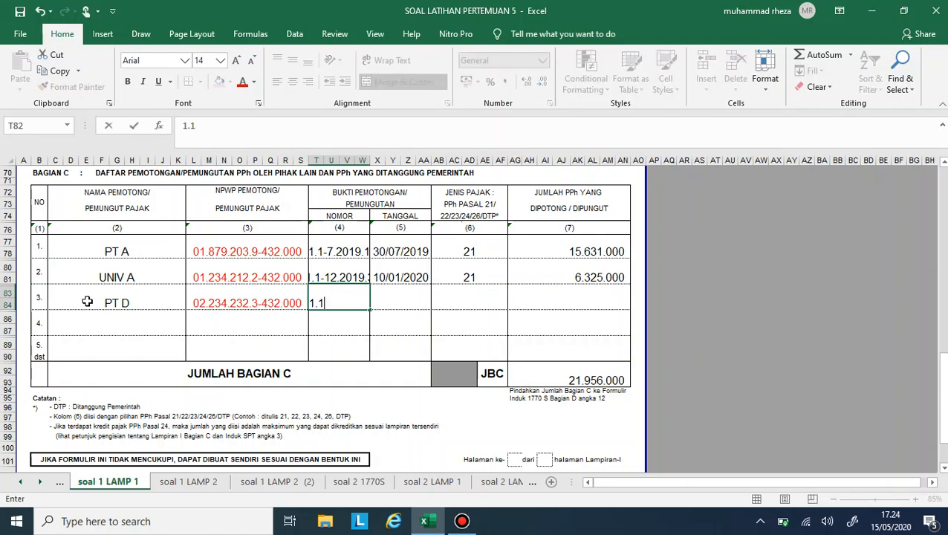
{"action": "type", "text": "1-12.2019.1"}
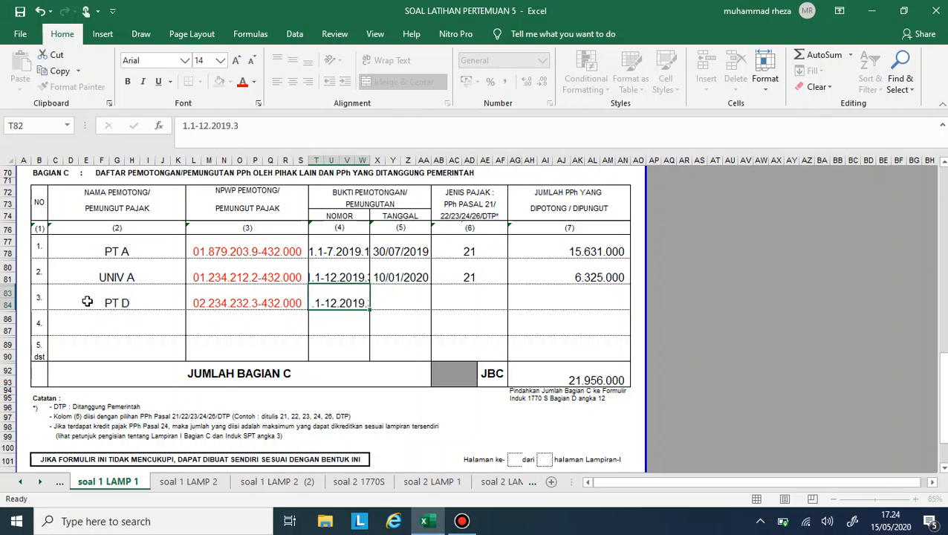
{"action": "key", "text": "Tab"}
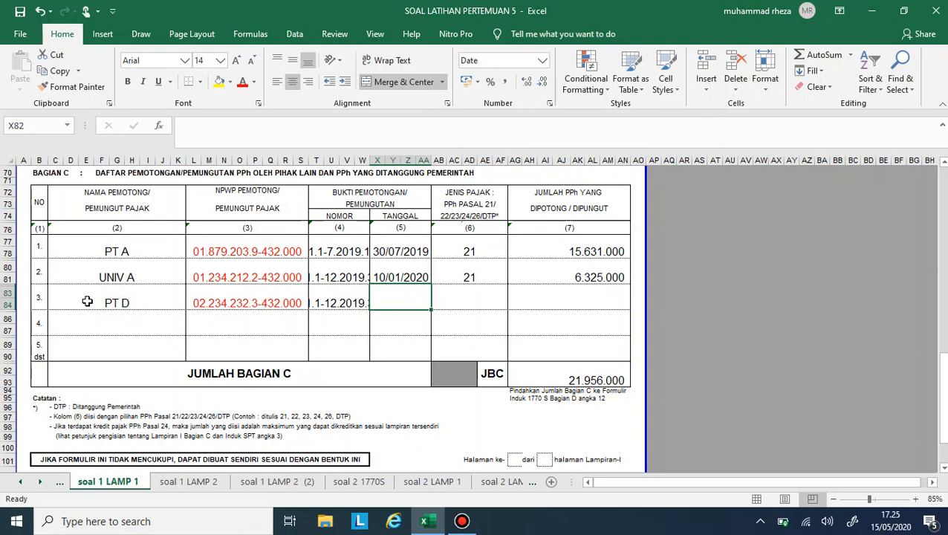
- Enter 11/01/2019 as the TANGGAL and 21 as the JENIS PAJAK in the PT D row of Bagian C
{"action": "type", "text": "11/01/2019"}
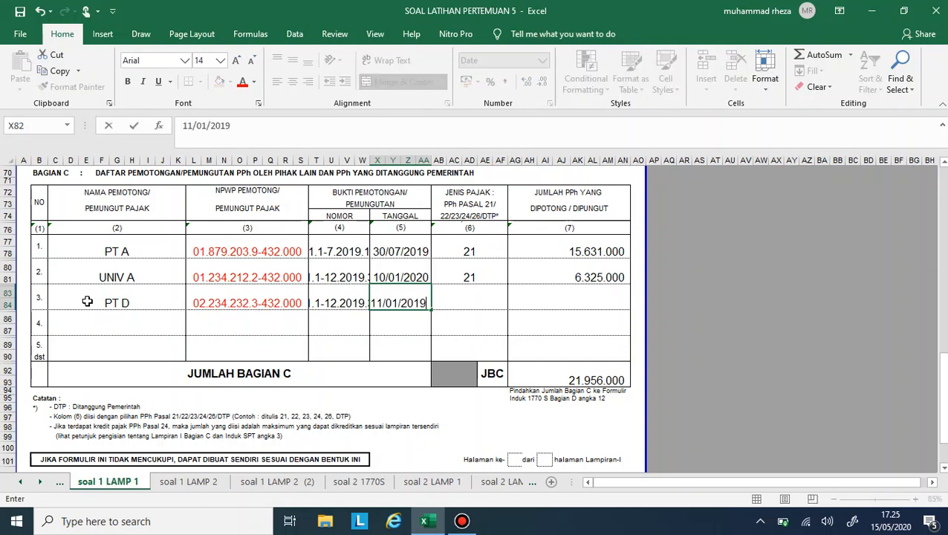
{"action": "key", "text": "Tab"}
{"action": "type", "text": "21"}
{"action": "key", "text": "Tab"}
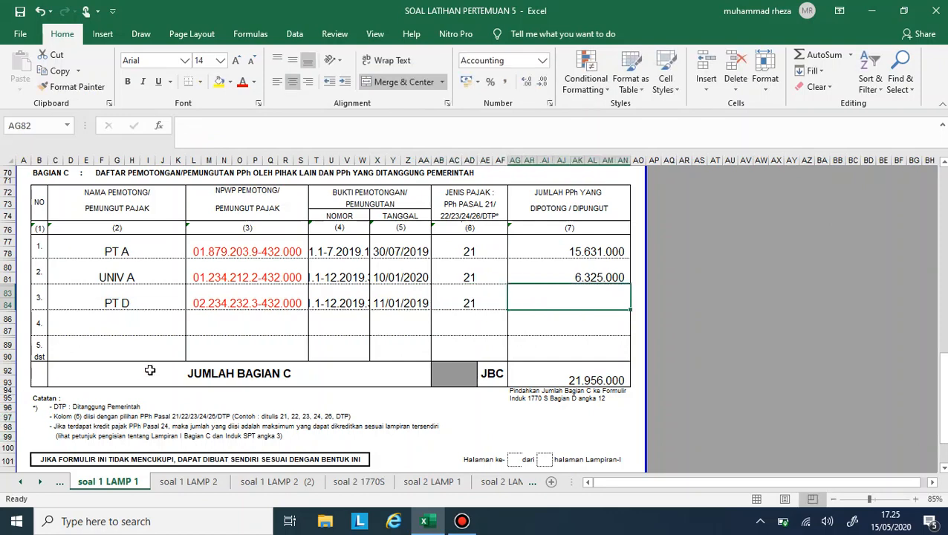
- Link PT D's JUMLAH PPh YANG DIPOTONG cell to line 20, PPh Pasal 21 withheld, on the wife's first 1721-A1 slip
{"action": "type", "text": "="}
{"action": "left_click", "coordinate": [41, 482]}
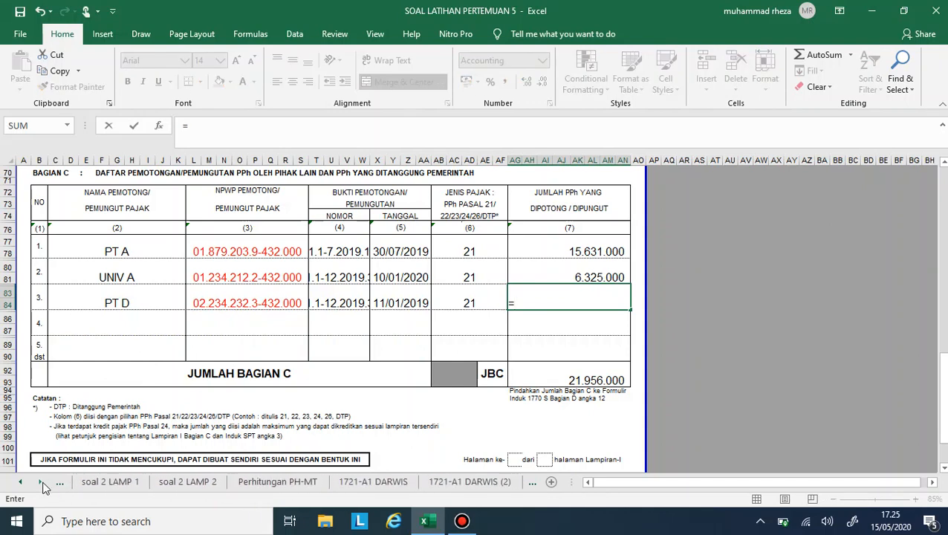
{"action": "left_click", "coordinate": [42, 483]}
{"action": "left_click", "coordinate": [42, 483]}
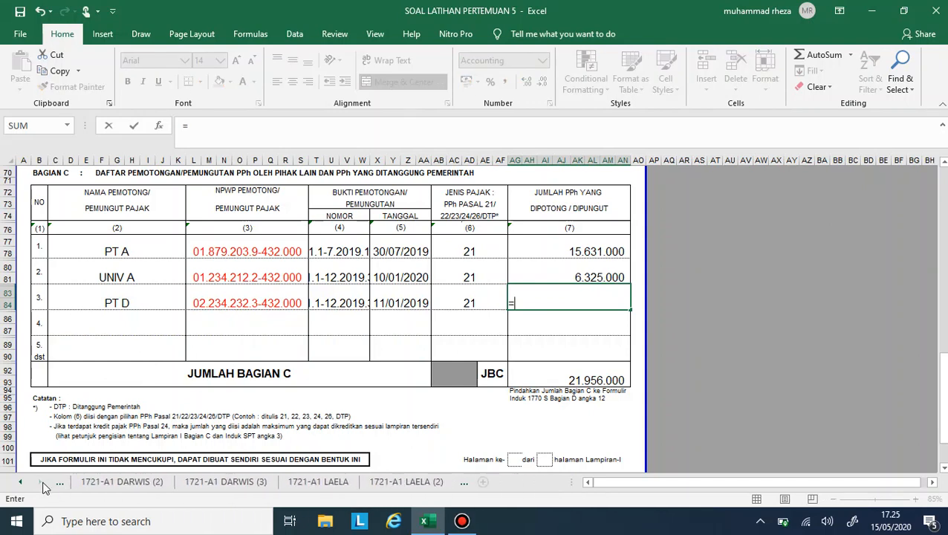
{"action": "left_click", "coordinate": [344, 491]}
{"action": "left_click", "coordinate": [598, 342]}
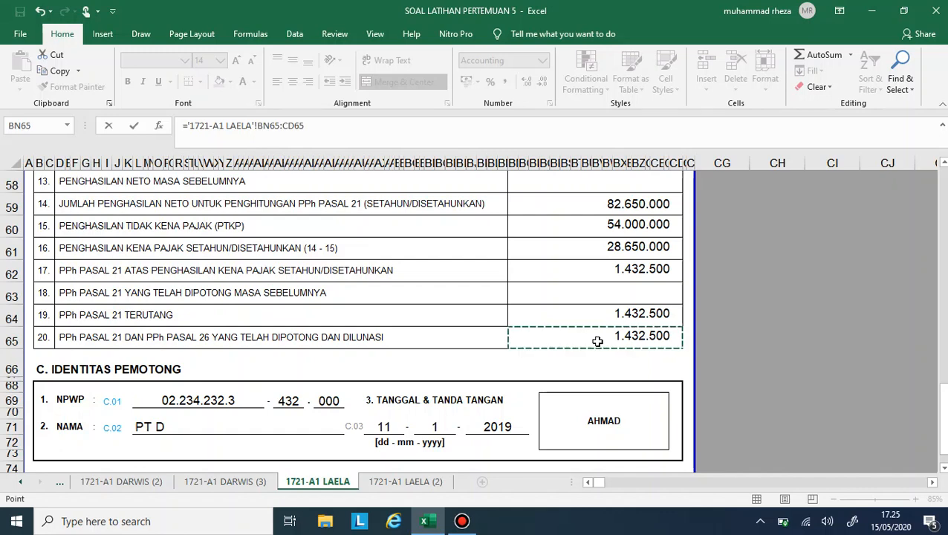
{"action": "key", "text": "Return"}
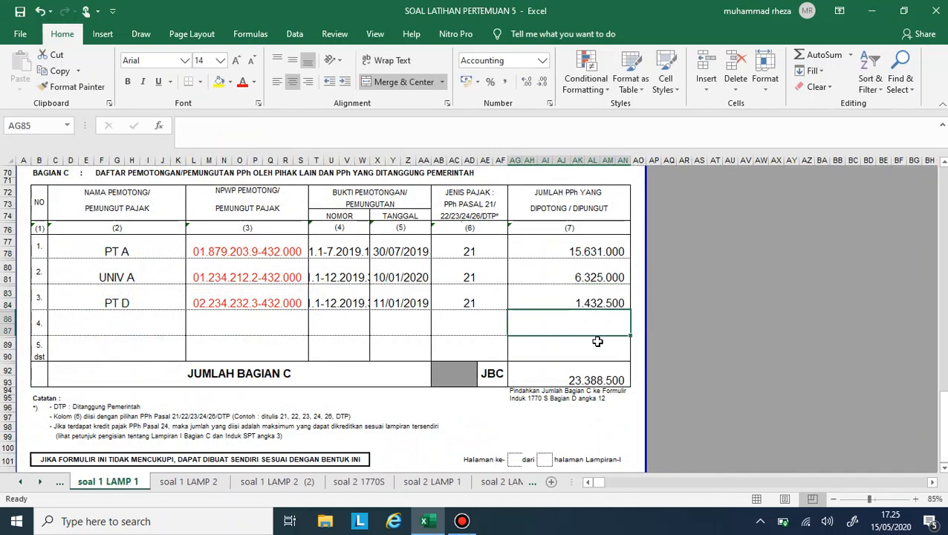
- Check the wife's second 1721-A1 slip, from UNIV B, for the PPh Pasal 21 withheld and the income lines
{"action": "left_click", "coordinate": [40, 482]}
{"action": "left_click", "coordinate": [40, 482]}
{"action": "left_click", "coordinate": [41, 482]}
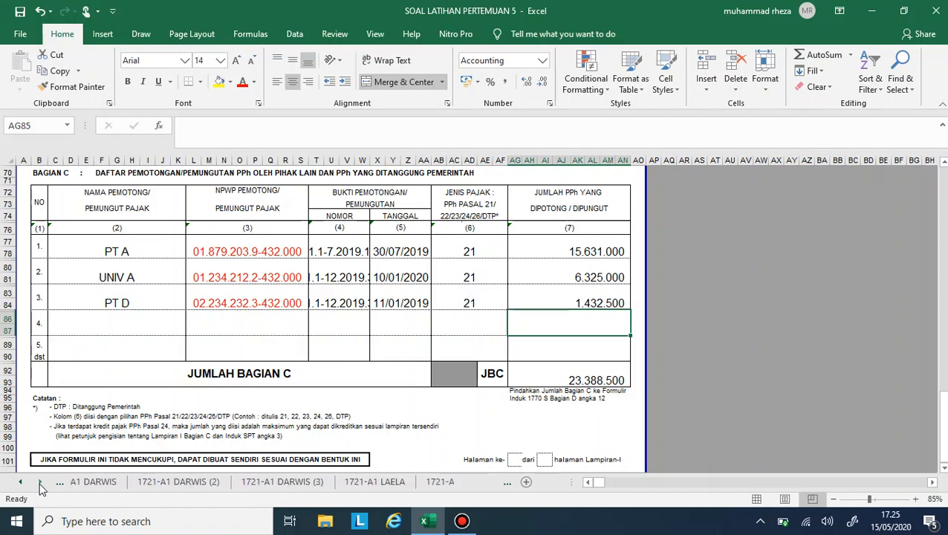
{"action": "left_click", "coordinate": [40, 482]}
{"action": "left_click", "coordinate": [384, 485]}
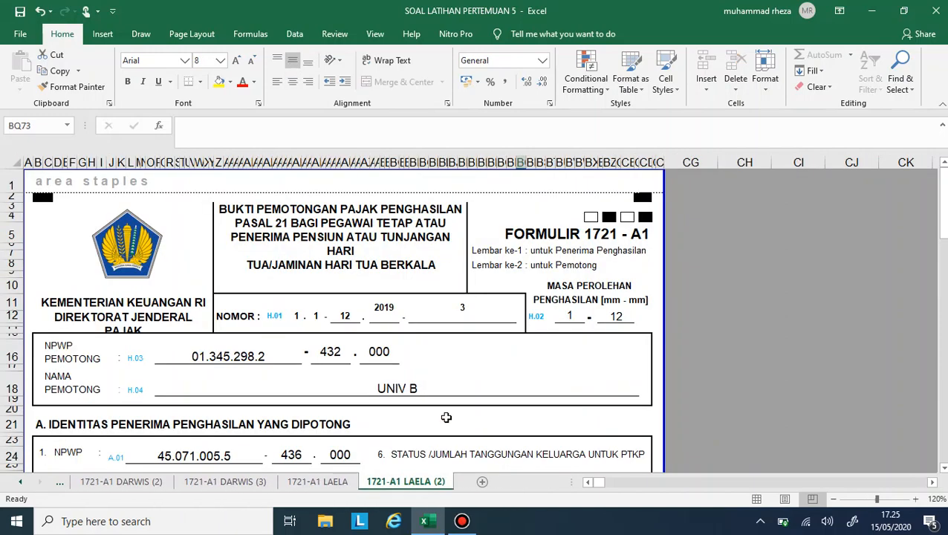
{"action": "scroll", "coordinate": [450, 395], "scroll_direction": "down", "scroll_amount": 6}
{"action": "scroll", "coordinate": [449, 395], "scroll_direction": "down", "scroll_amount": 13}
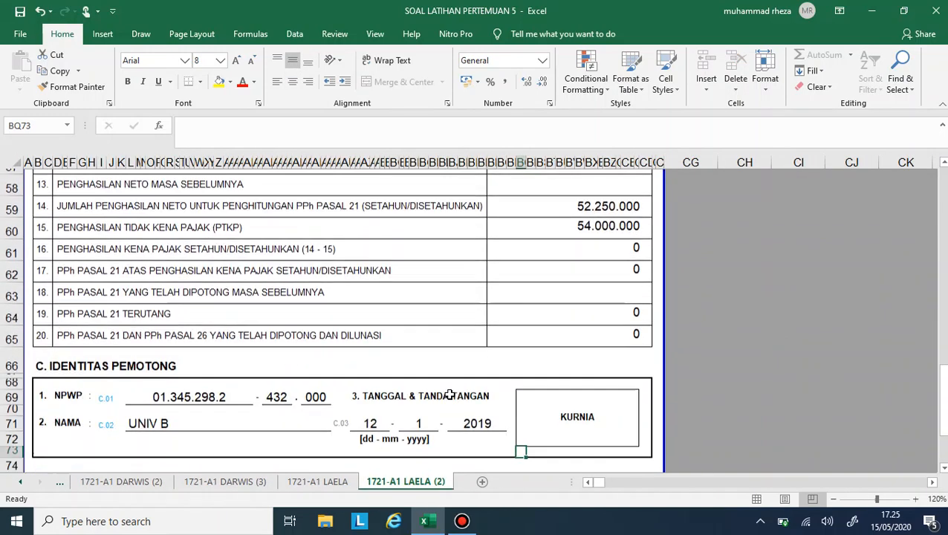
{"action": "scroll", "coordinate": [449, 394], "scroll_direction": "up", "scroll_amount": 2}
{"action": "scroll", "coordinate": [450, 394], "scroll_direction": "up", "scroll_amount": 4}
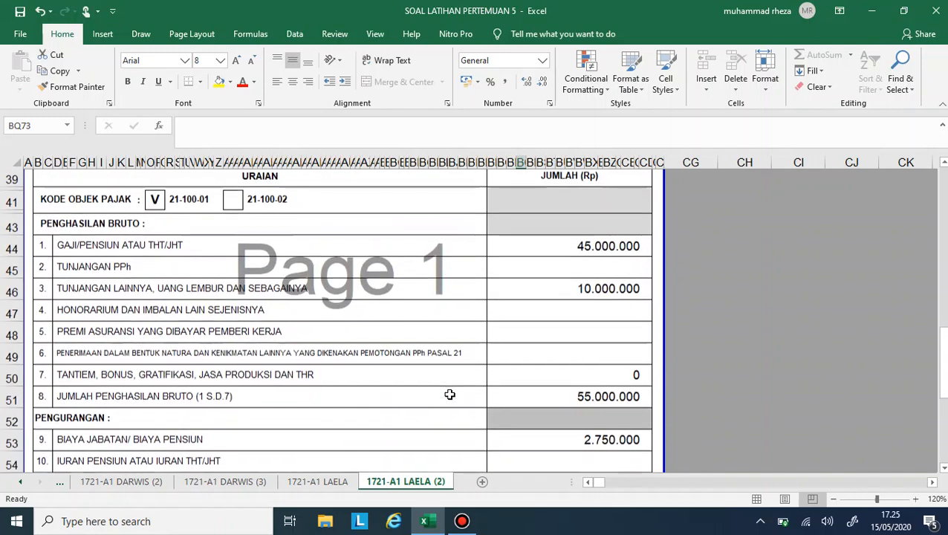
- Return to soal 1 LAMP 1, glancing over soal 1 LAMP 2, and check the formula of the JUMLAH BAGIAN C total
{"action": "left_click", "coordinate": [22, 482]}
{"action": "left_click", "coordinate": [21, 483]}
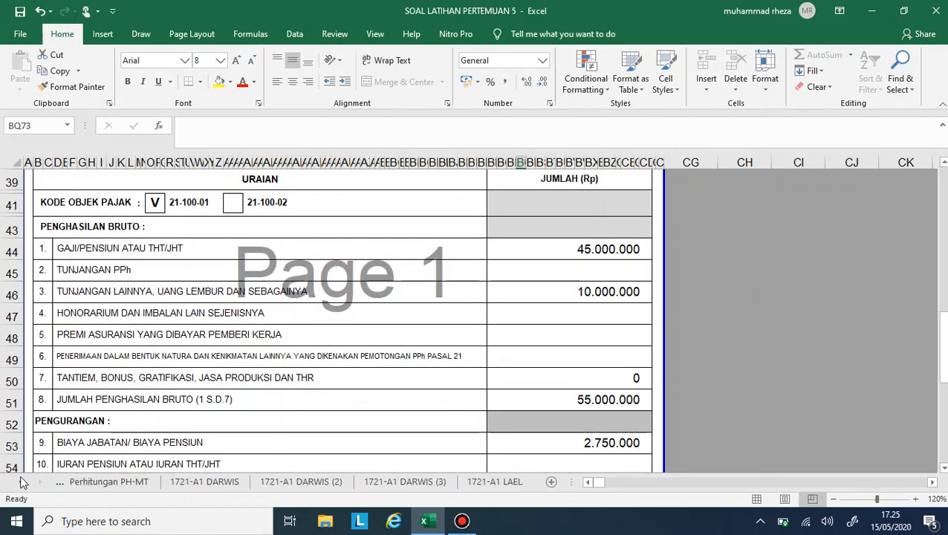
{"action": "left_click", "coordinate": [21, 482]}
{"action": "left_click", "coordinate": [22, 482]}
{"action": "left_click", "coordinate": [22, 483]}
{"action": "left_click", "coordinate": [21, 482]}
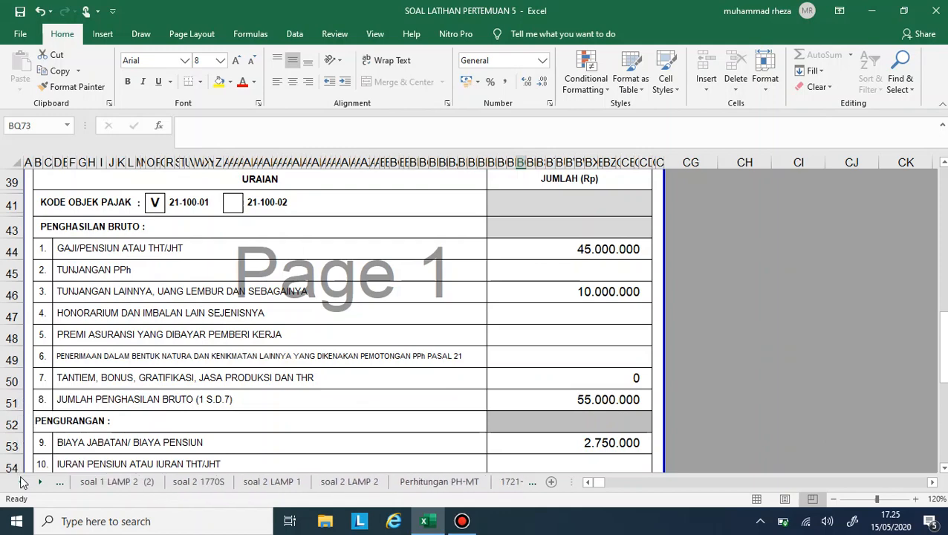
{"action": "left_click", "coordinate": [22, 482]}
{"action": "left_click", "coordinate": [102, 484]}
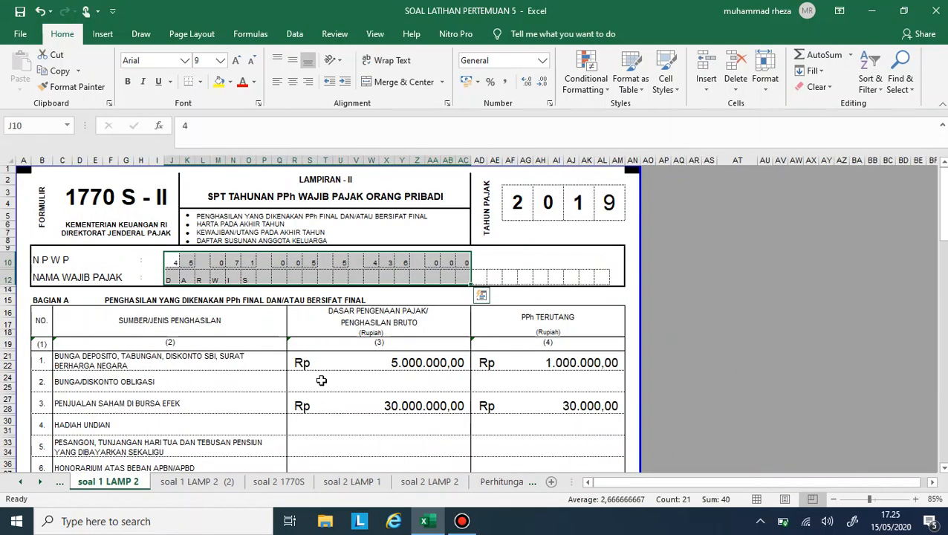
{"action": "scroll", "coordinate": [321, 373], "scroll_direction": "down", "scroll_amount": 8}
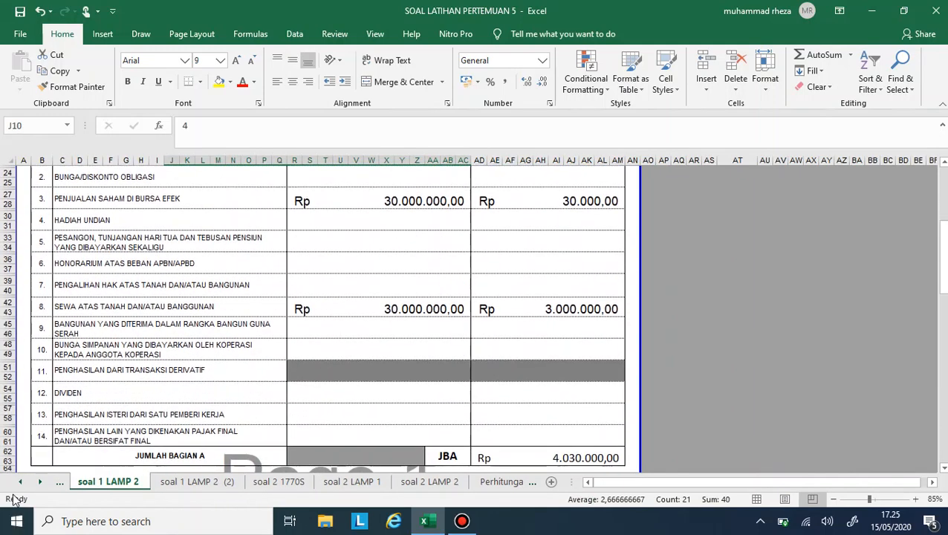
{"action": "left_click", "coordinate": [20, 481]}
{"action": "left_click", "coordinate": [85, 482]}
{"action": "scroll", "coordinate": [336, 374], "scroll_direction": "down", "scroll_amount": 4}
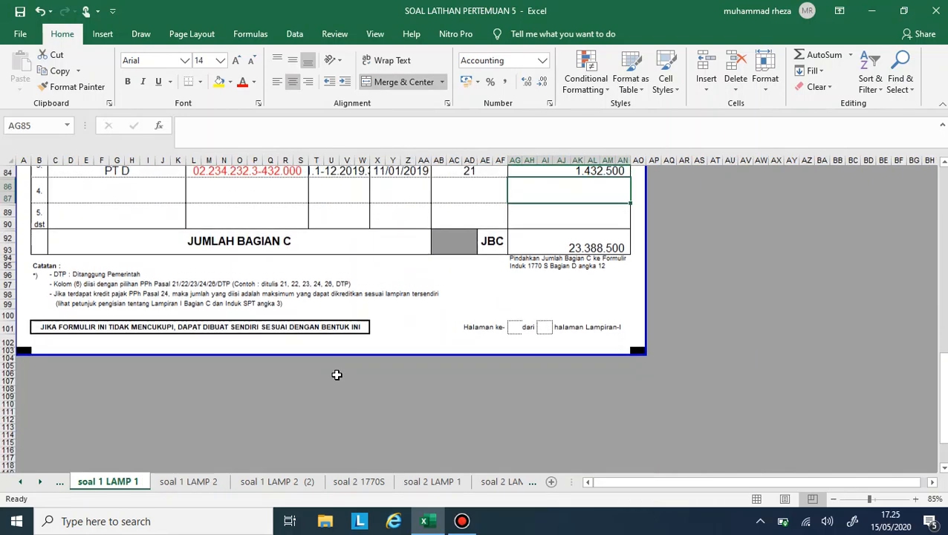
{"action": "scroll", "coordinate": [546, 372], "scroll_direction": "up", "scroll_amount": 4}
{"action": "left_click", "coordinate": [548, 360]}
- Enter 2 in the first TAHUN PAJAK box in the header of the 1770 S-I form
{"action": "scroll", "coordinate": [560, 359], "scroll_direction": "up", "scroll_amount": 3}
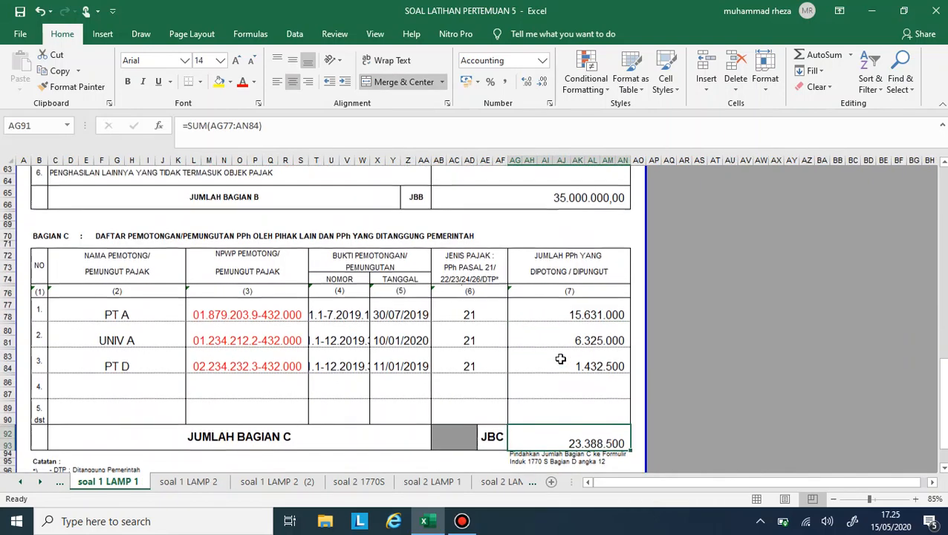
{"action": "scroll", "coordinate": [560, 358], "scroll_direction": "up", "scroll_amount": 15}
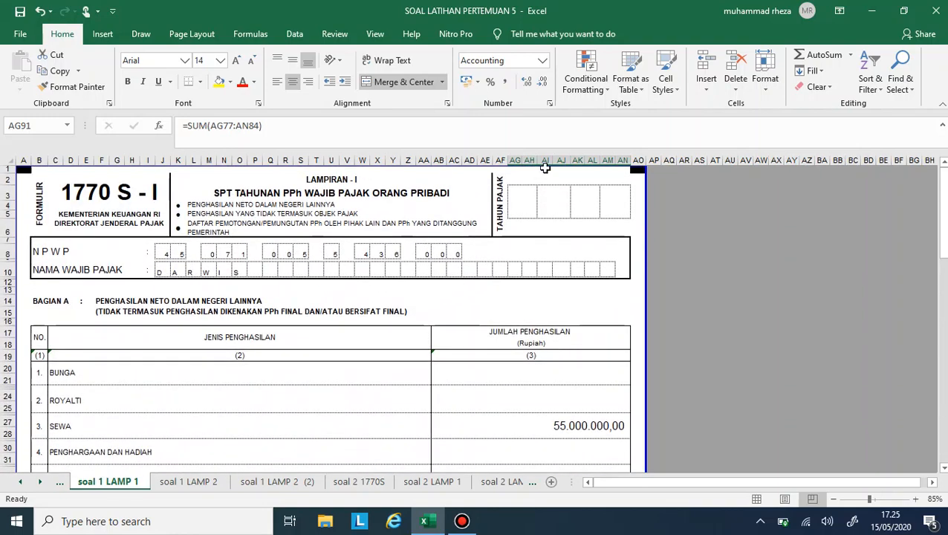
{"action": "left_click", "coordinate": [532, 214]}
{"action": "type", "text": "2"}
{"action": "key", "text": "Tab"}
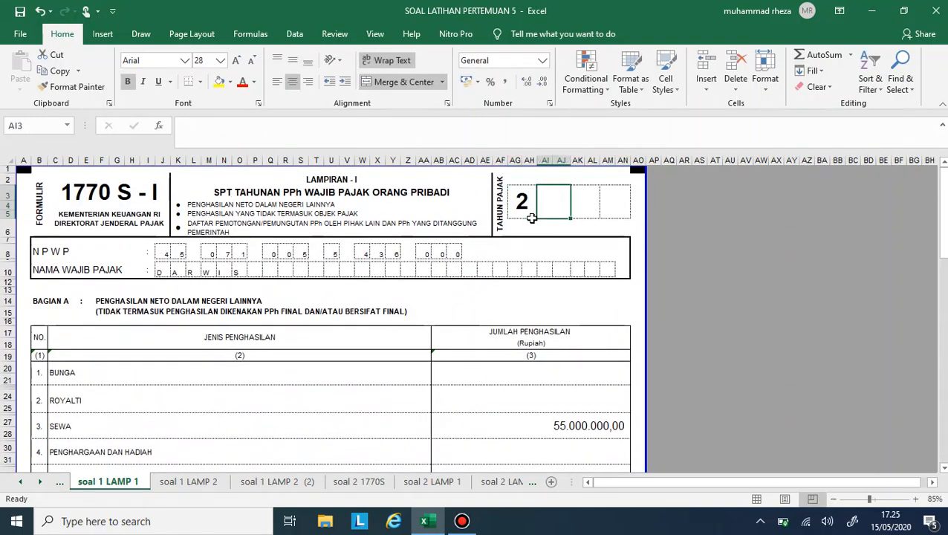